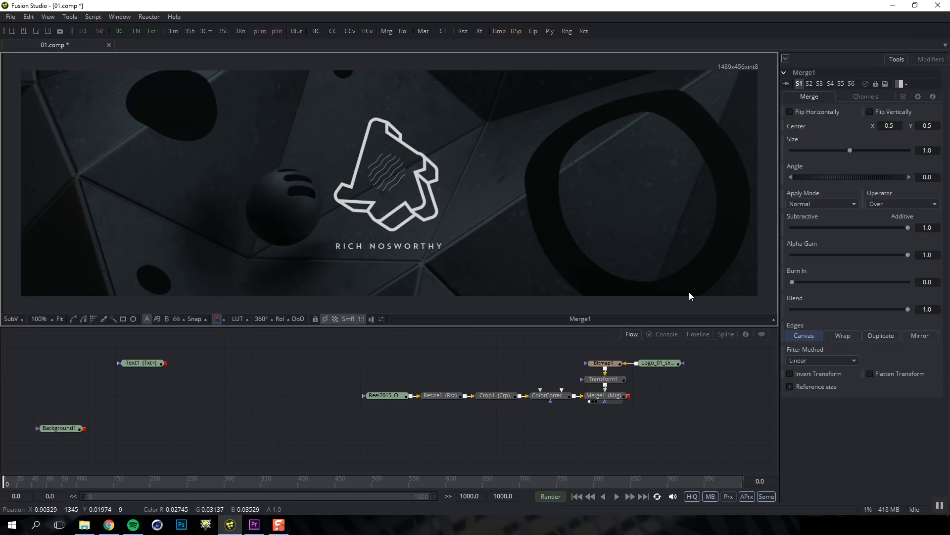
Delete the Loader/Resize/Crop/ColorCorrector/Merge logo chain from the flow
{"action": "key", "text": "F4"}
{"action": "key", "text": "F4"}
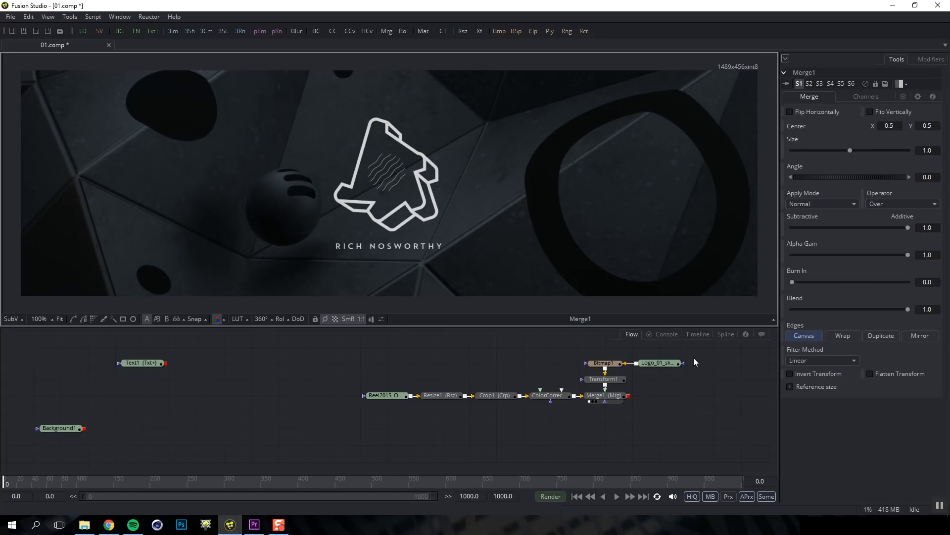
{"action": "key", "text": "F4"}
{"action": "key", "text": "F4"}
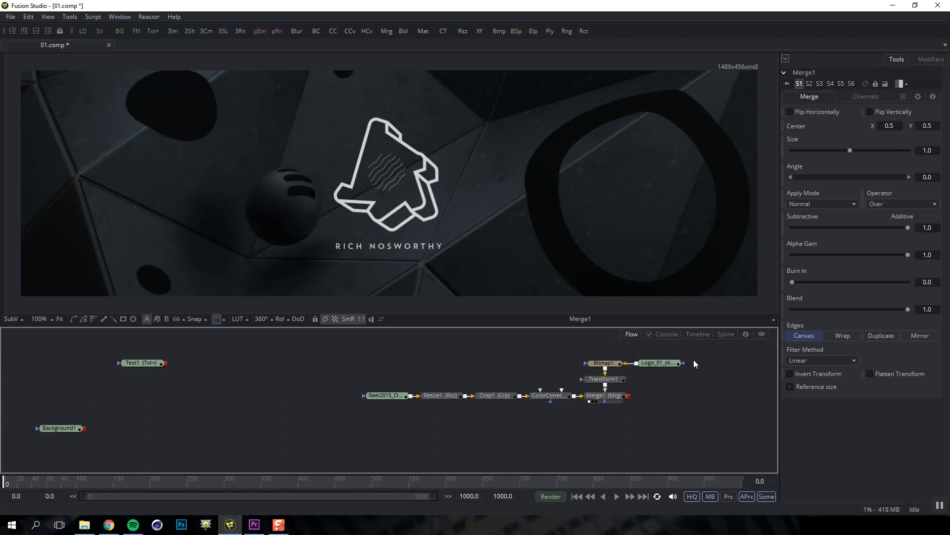
{"action": "left_click_drag", "start_coordinate": [716, 350], "coordinate": [360, 444]}
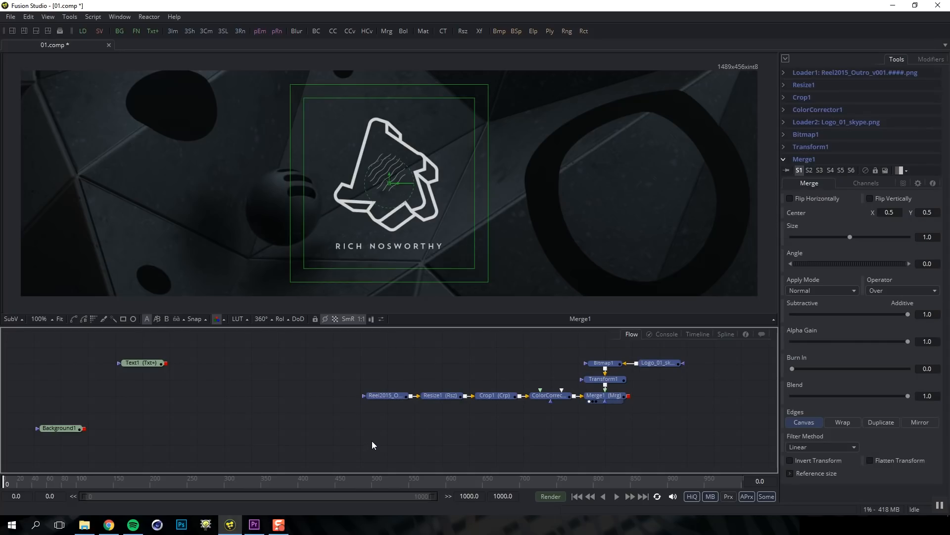
{"action": "key", "text": "Delete"}
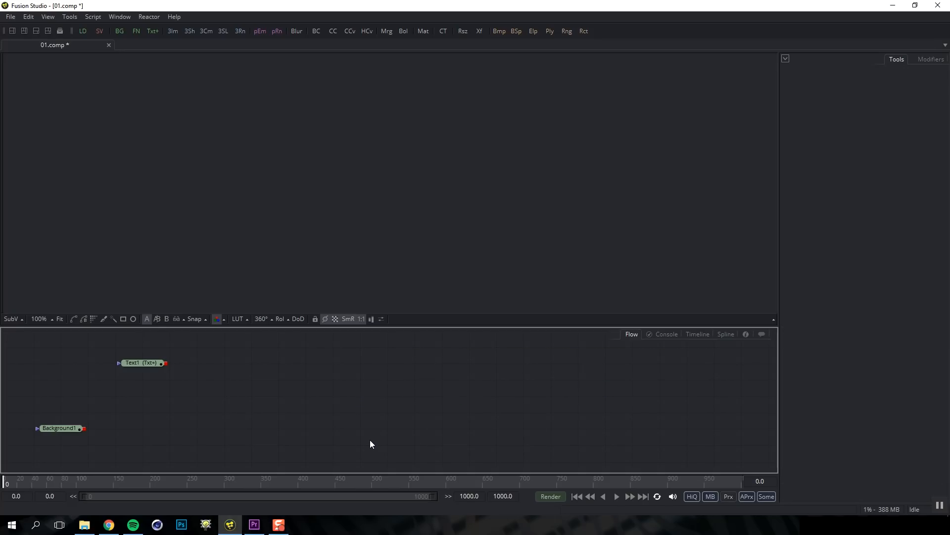
View the cyan Background1 and then the Text1 'FUSION' text in the viewer
{"action": "left_click", "coordinate": [66, 430]}
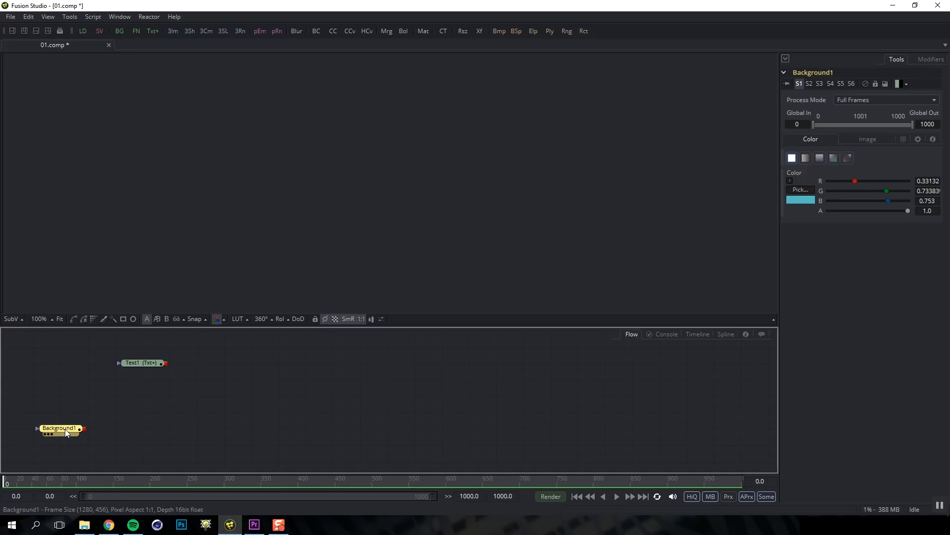
{"action": "key", "text": "1"}
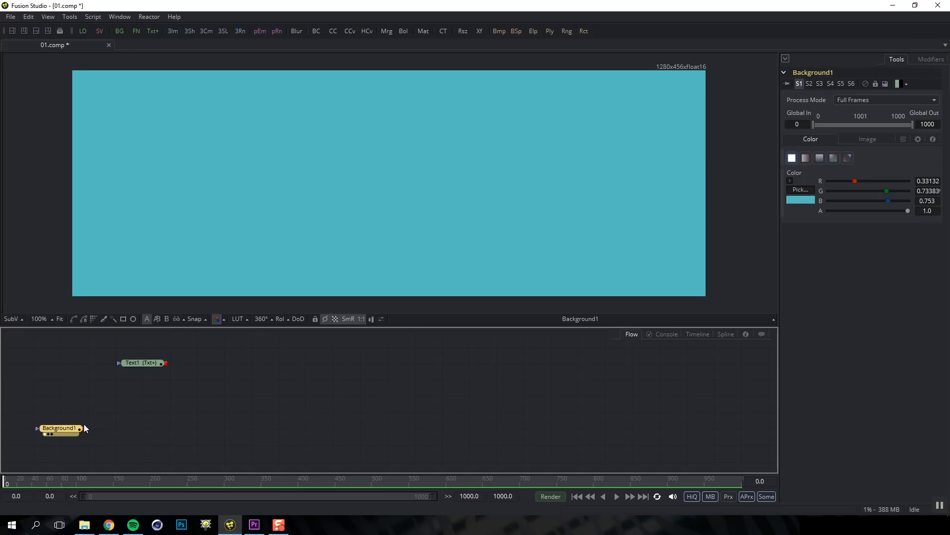
{"action": "left_click", "coordinate": [138, 364]}
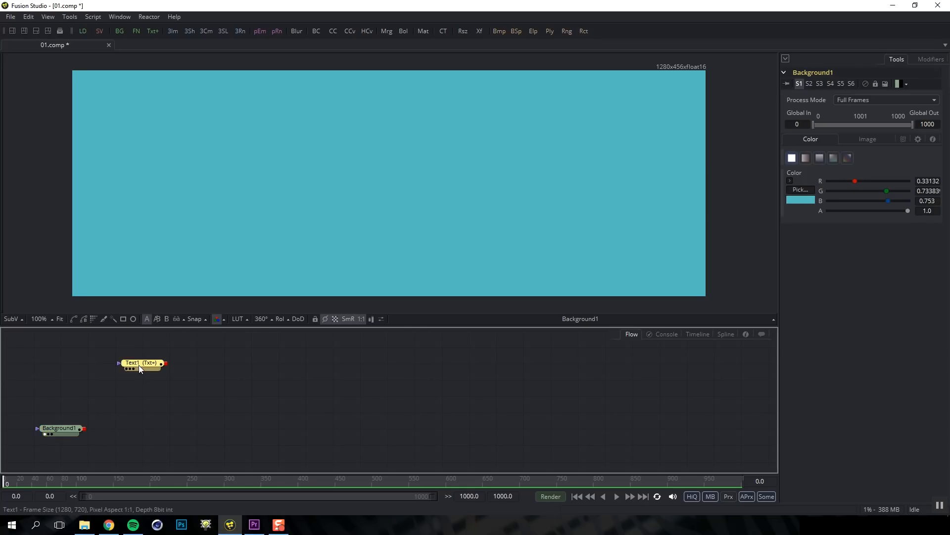
{"action": "key", "text": "1"}
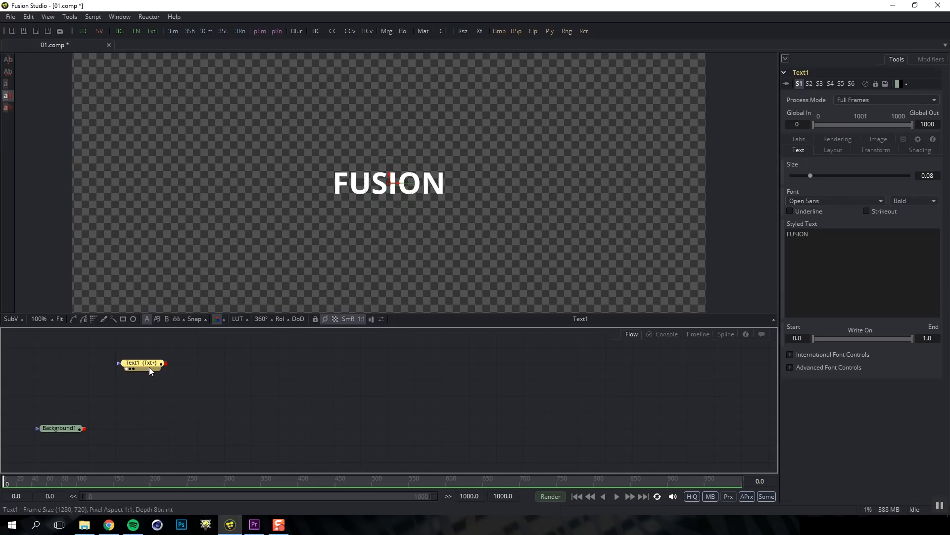
Merge Text1 over Background1 as a new Merge1 and view the composite
{"action": "left_click_drag", "start_coordinate": [167, 364], "coordinate": [185, 365]}
{"action": "left_click_drag", "start_coordinate": [114, 419], "coordinate": [84, 429]}
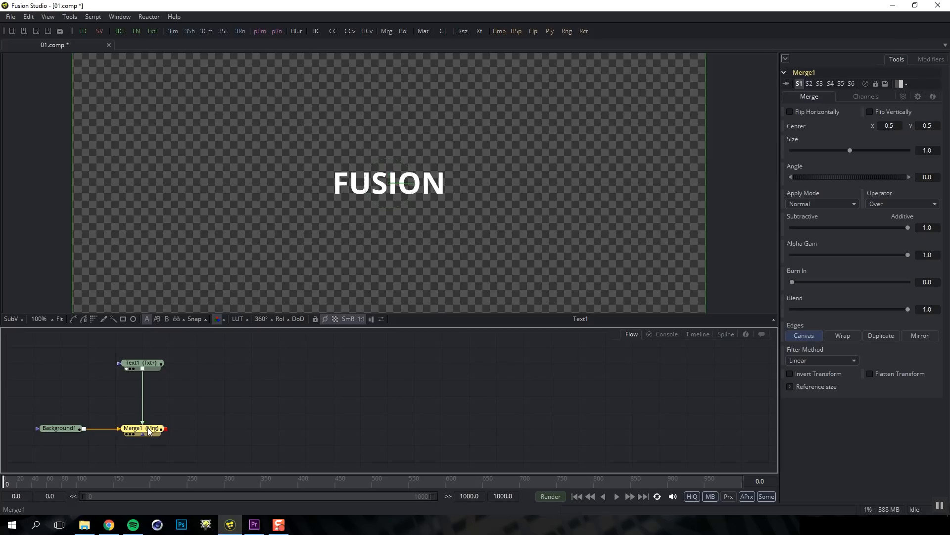
{"action": "key", "text": "1"}
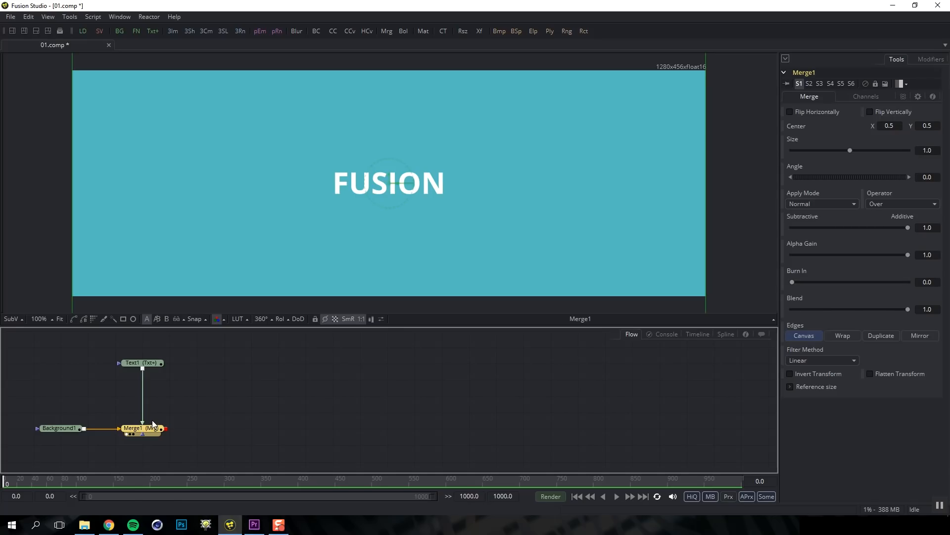
{"action": "left_click", "coordinate": [179, 399]}
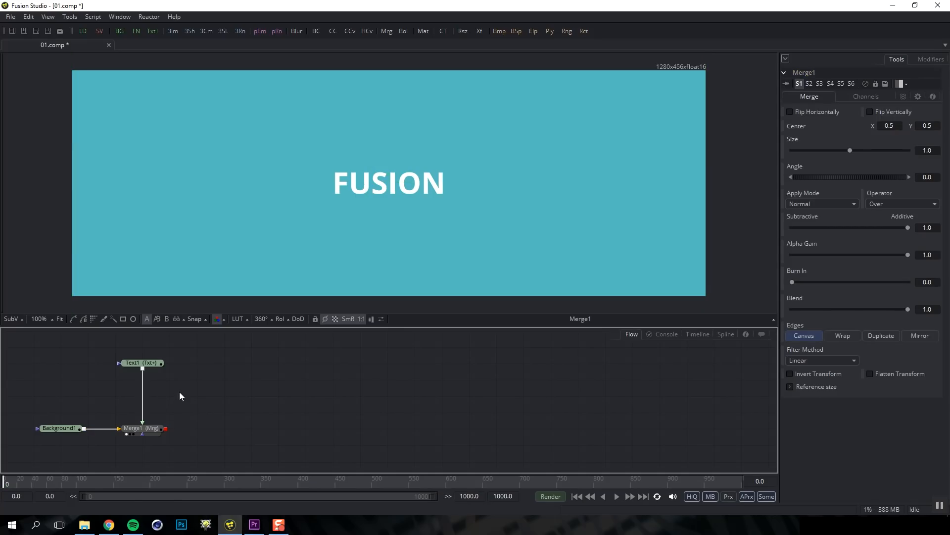
Add a Transform node fed by Text1's output
{"action": "key", "text": "shift+space"}
{"action": "type", "text": "ra"}
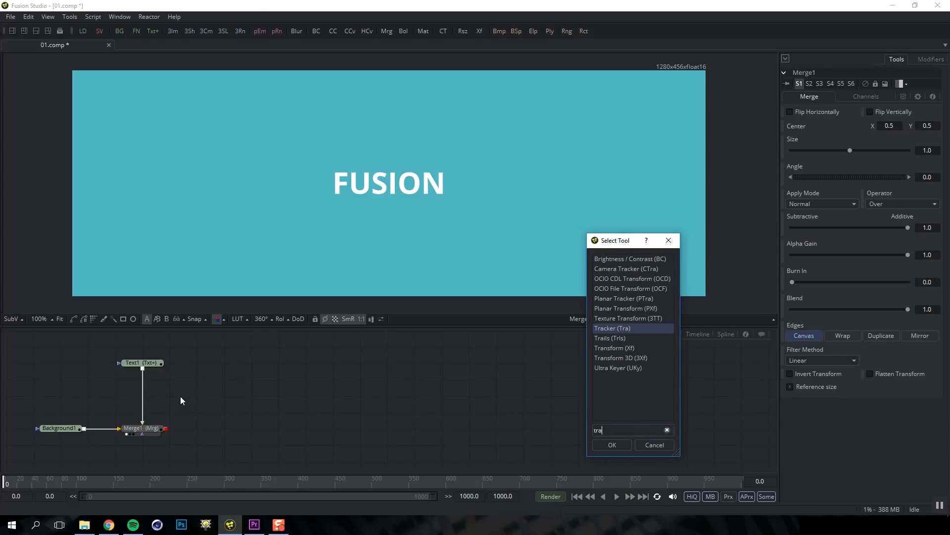
{"action": "key", "text": "Down"}
{"action": "key", "text": "Down"}
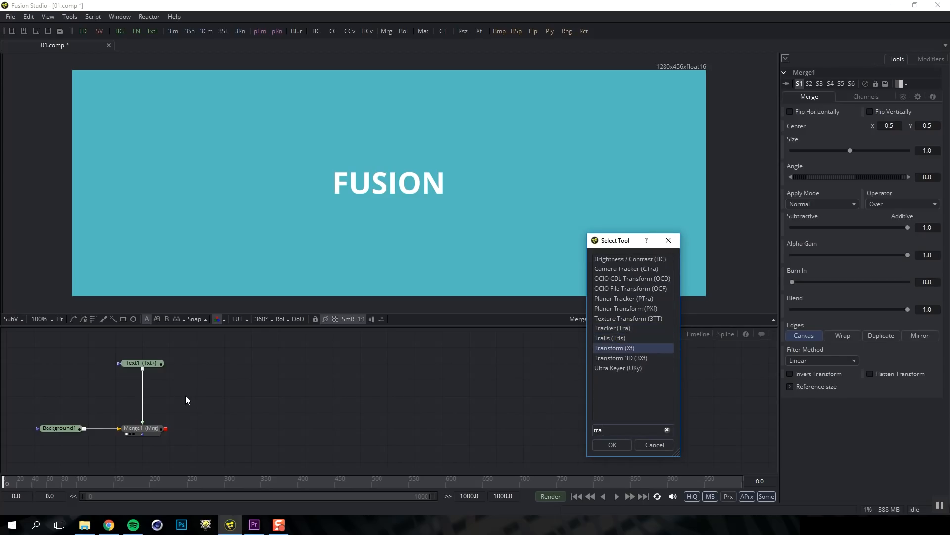
{"action": "key", "text": "Return"}
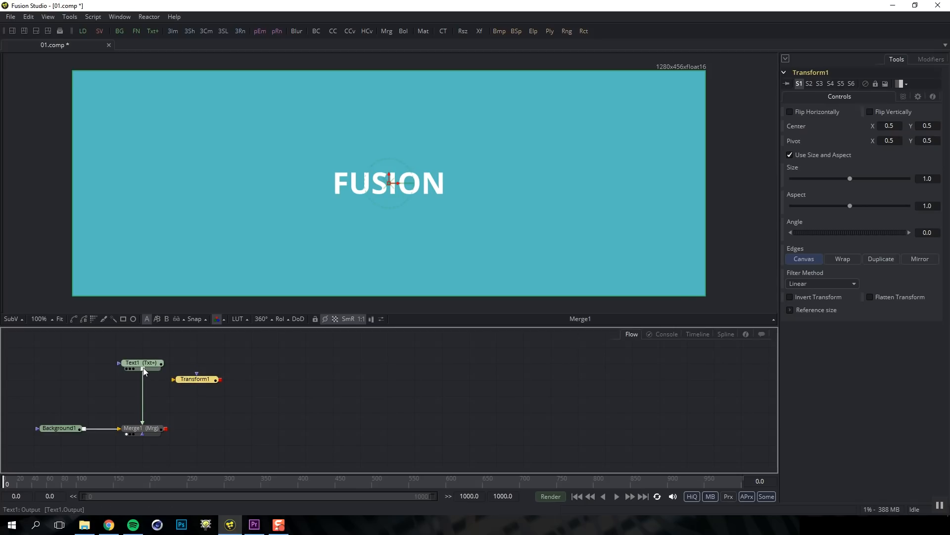
{"action": "left_click_drag", "start_coordinate": [143, 367], "coordinate": [183, 381]}
Flip Transform1 vertically, lower it to Center Y 0.41666, and merge it over Merge1 as Merge2
{"action": "key", "text": "1"}
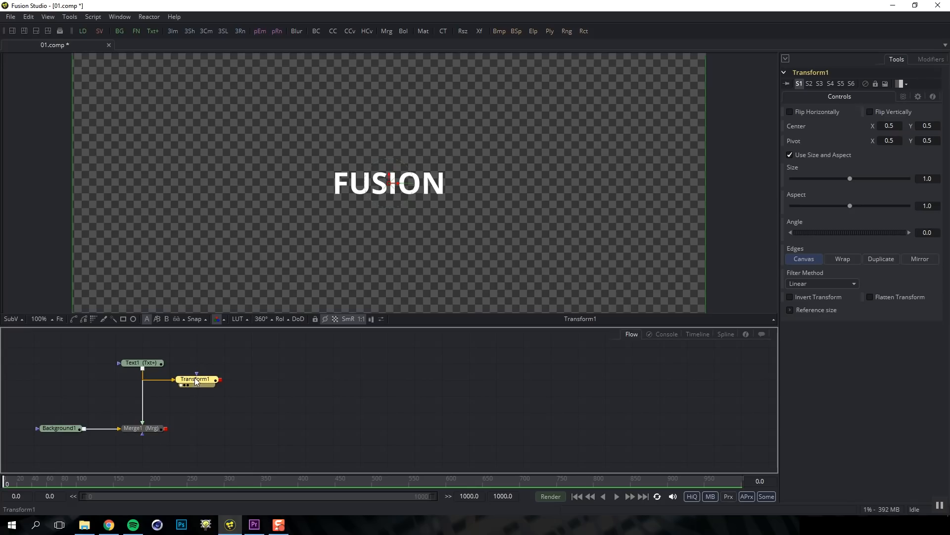
{"action": "left_click", "coordinate": [870, 112]}
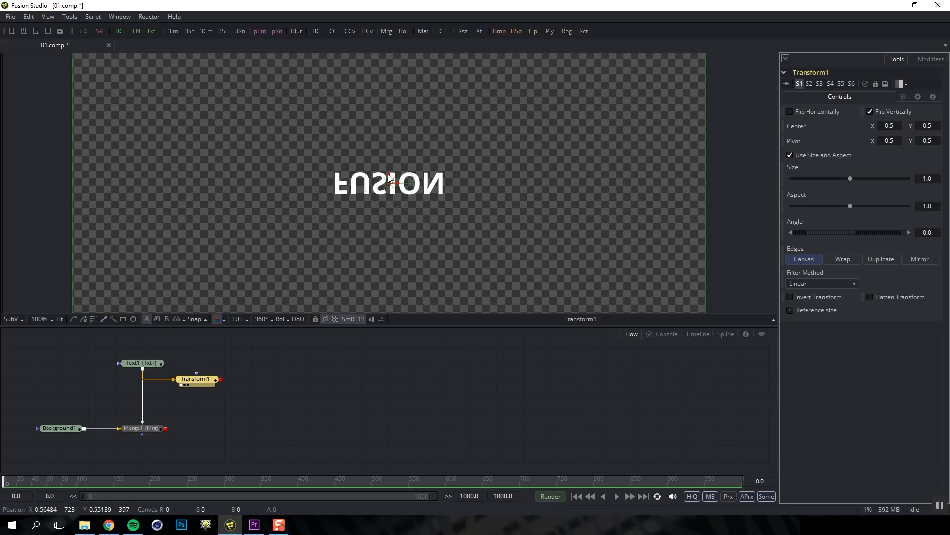
{"action": "left_click_drag", "start_coordinate": [390, 186], "coordinate": [390, 216]}
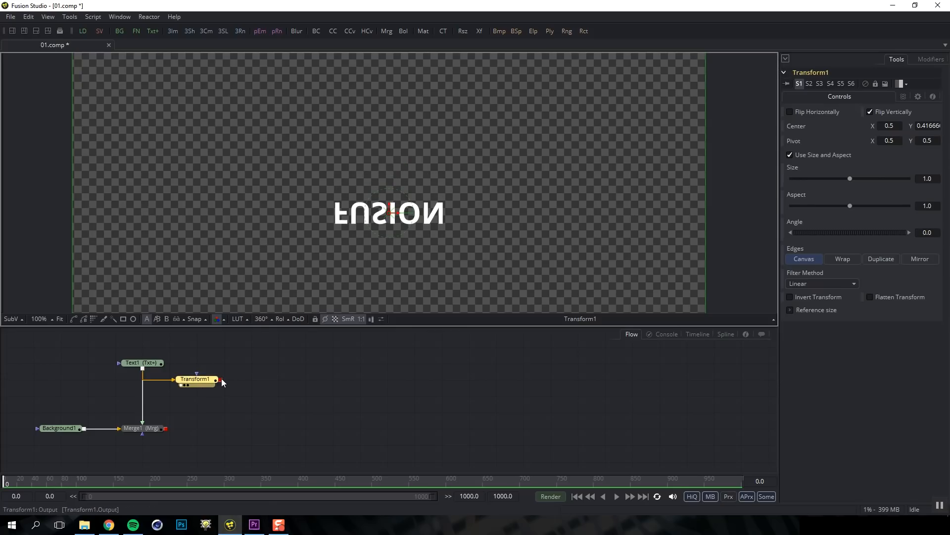
{"action": "left_click_drag", "start_coordinate": [222, 384], "coordinate": [168, 431]}
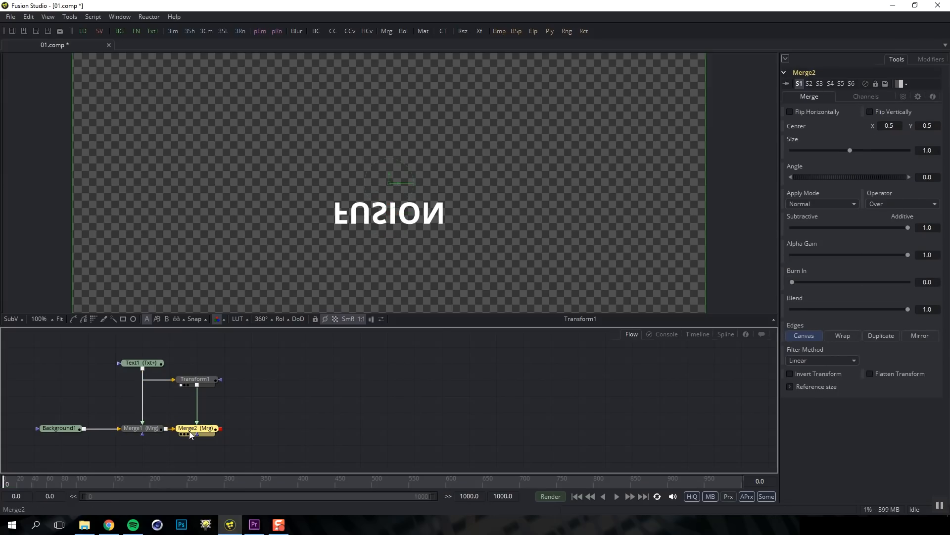
Compare Merge2, Background1, Merge1 and Merge2 in the viewer, then select Transform1
{"action": "key", "text": "1"}
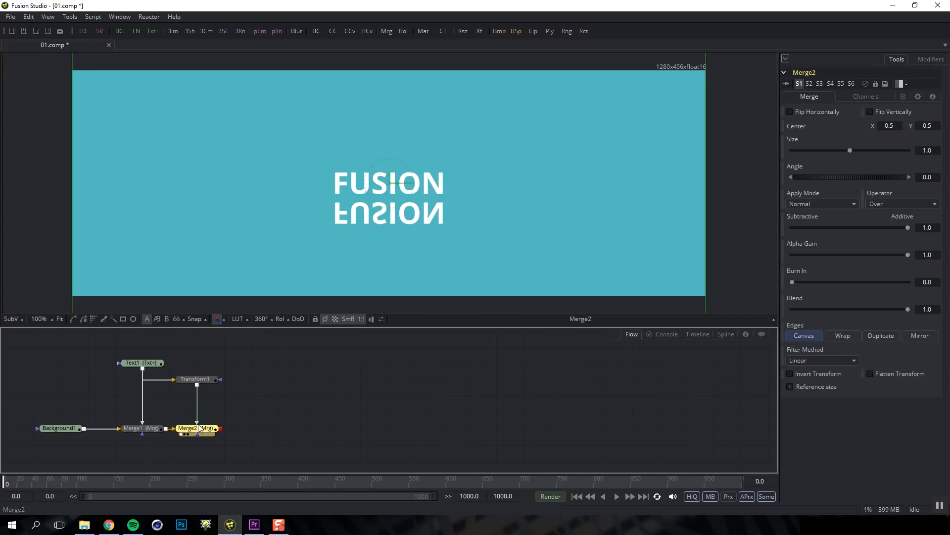
{"action": "left_click", "coordinate": [72, 428]}
{"action": "key", "text": "1"}
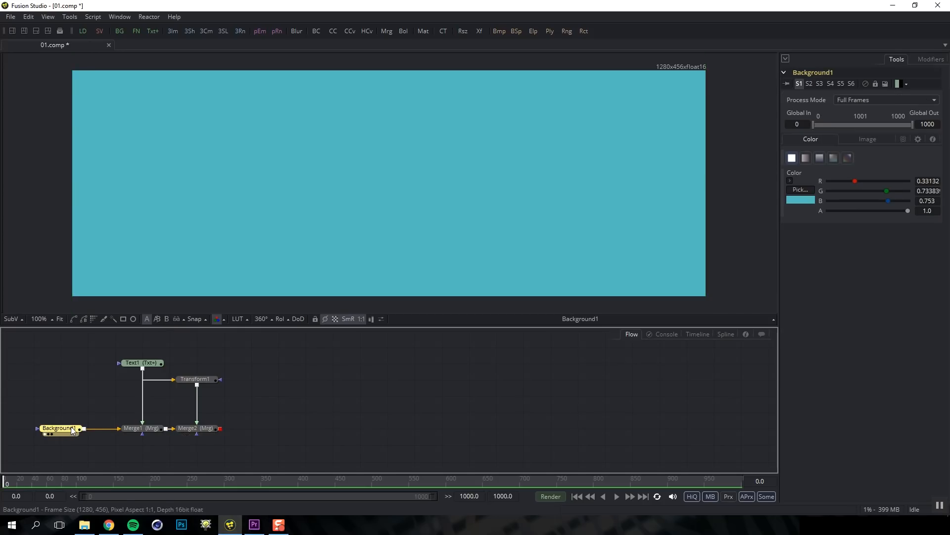
{"action": "left_click", "coordinate": [146, 430]}
{"action": "key", "text": "1"}
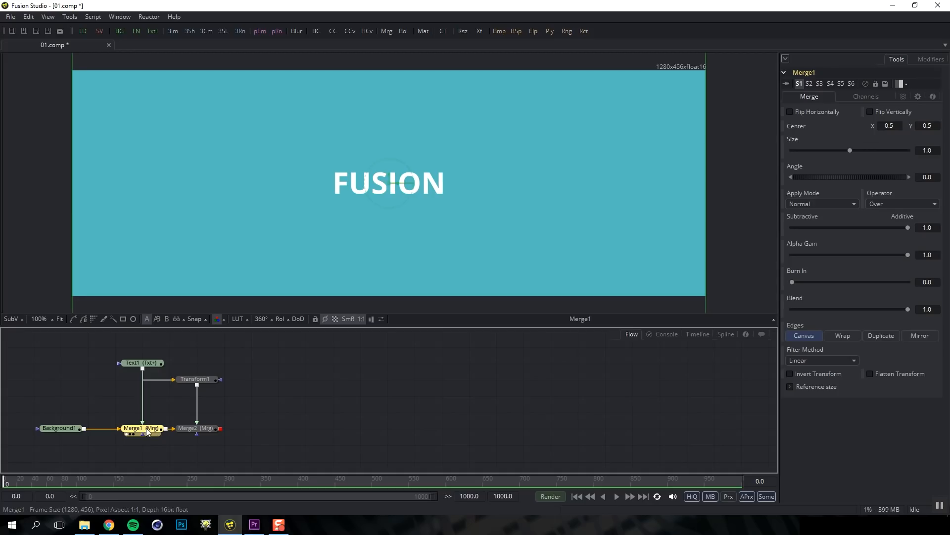
{"action": "left_click", "coordinate": [203, 429]}
{"action": "key", "text": "1"}
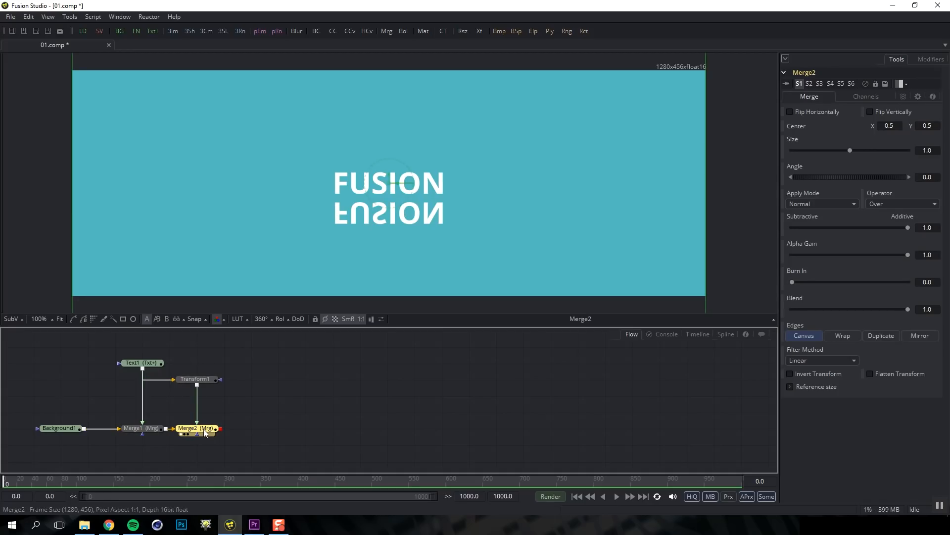
{"action": "left_click", "coordinate": [202, 380]}
Add a Blur after Transform1 with Blur Size about 5.6 to soften the reflection
{"action": "key", "text": "shift+space"}
{"action": "type", "text": "b"}
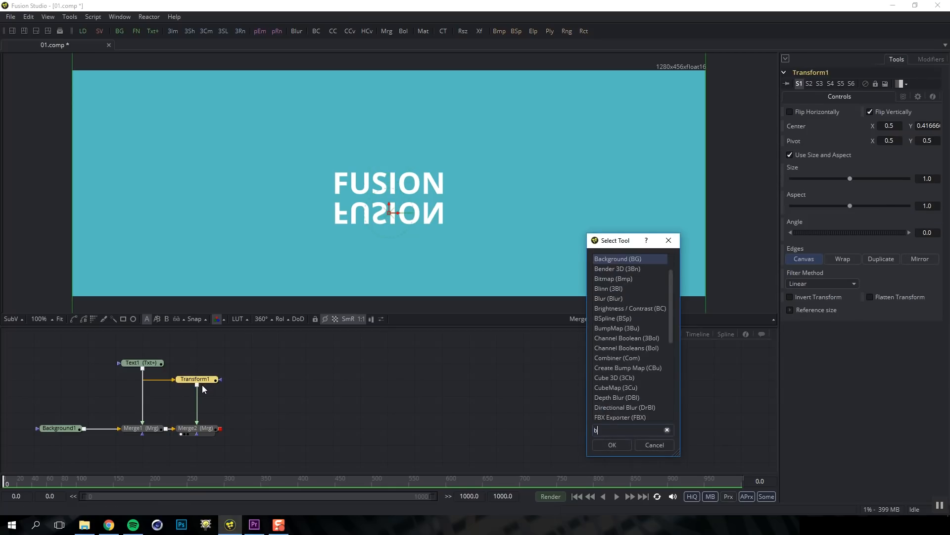
{"action": "type", "text": "lur"}
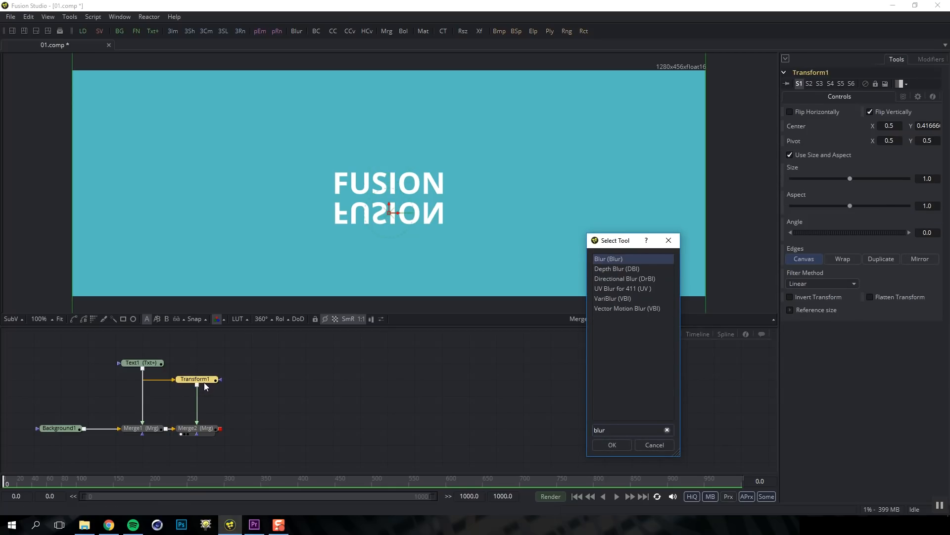
{"action": "key", "text": "Return"}
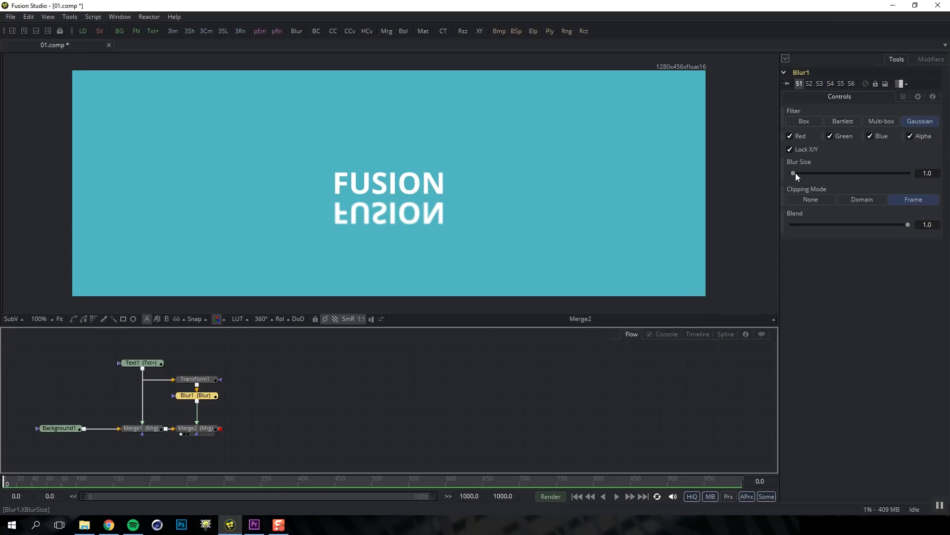
{"action": "left_click_drag", "start_coordinate": [794, 173], "coordinate": [797, 175]}
{"action": "left_click", "coordinate": [270, 400]}
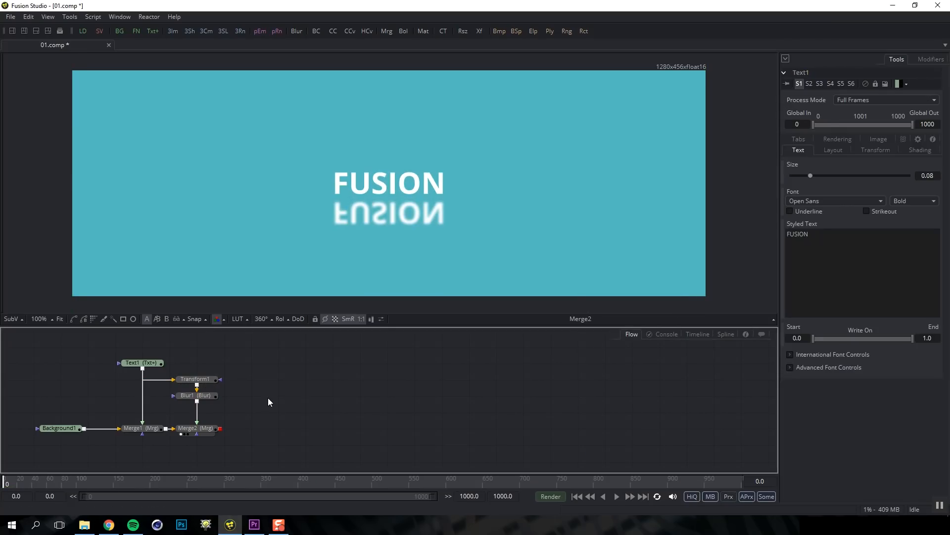
Retype the end of Text1's text as 'ION'
{"action": "left_click", "coordinate": [151, 366]}
{"action": "left_click", "coordinate": [833, 245]}
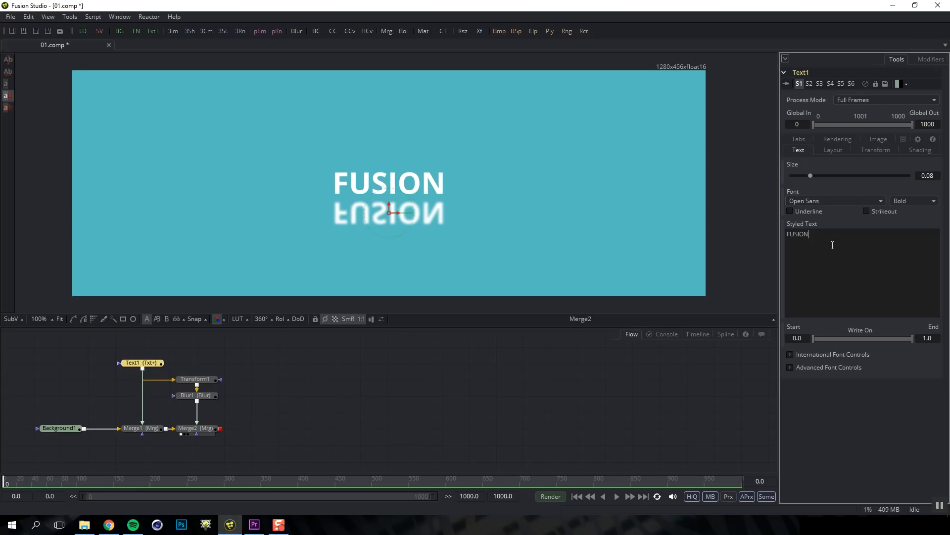
{"action": "key", "text": "BackSpace"}
{"action": "key", "text": "BackSpace"}
{"action": "key", "text": "BackSpace"}
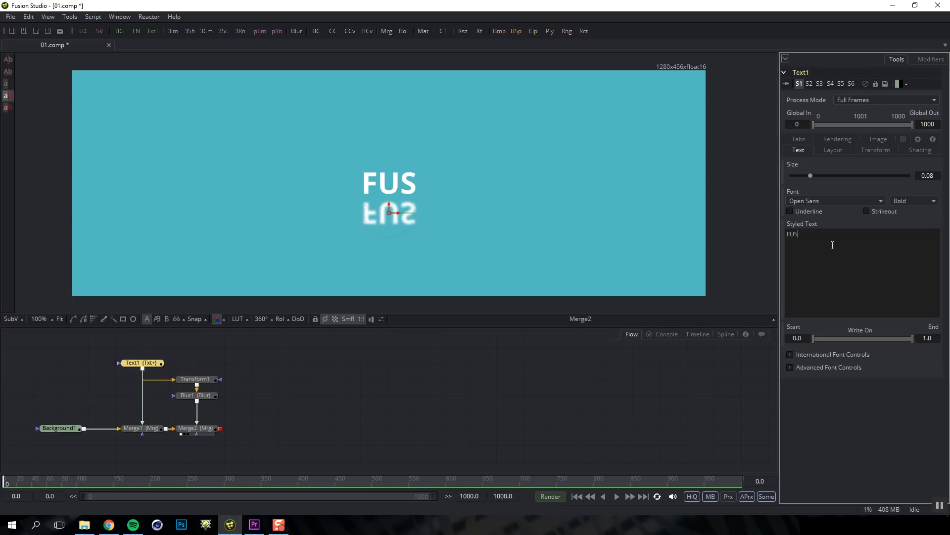
{"action": "type", "text": "ION"}
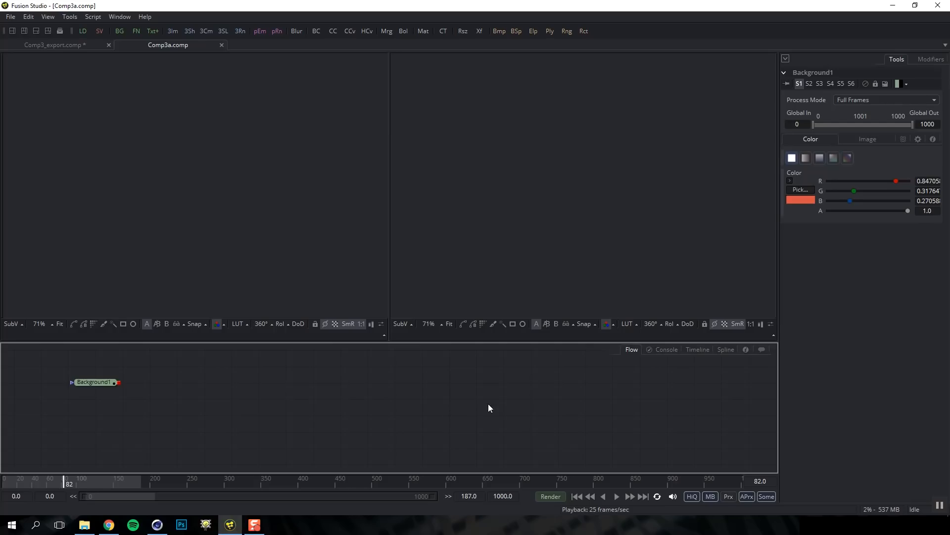
{"action": "left_click", "coordinate": [672, 349]}
{"action": "left_click", "coordinate": [693, 351]}
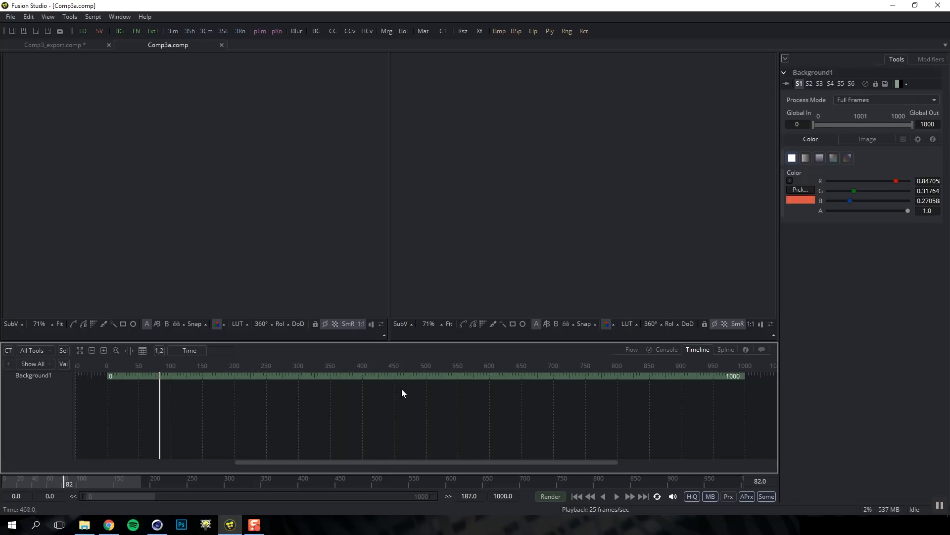
{"action": "left_click", "coordinate": [726, 349]}
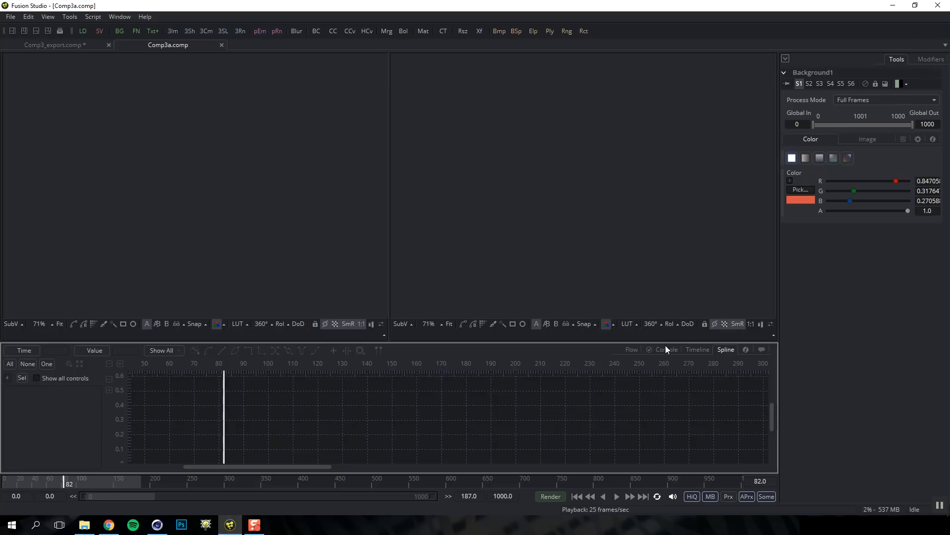
{"action": "left_click", "coordinate": [633, 349]}
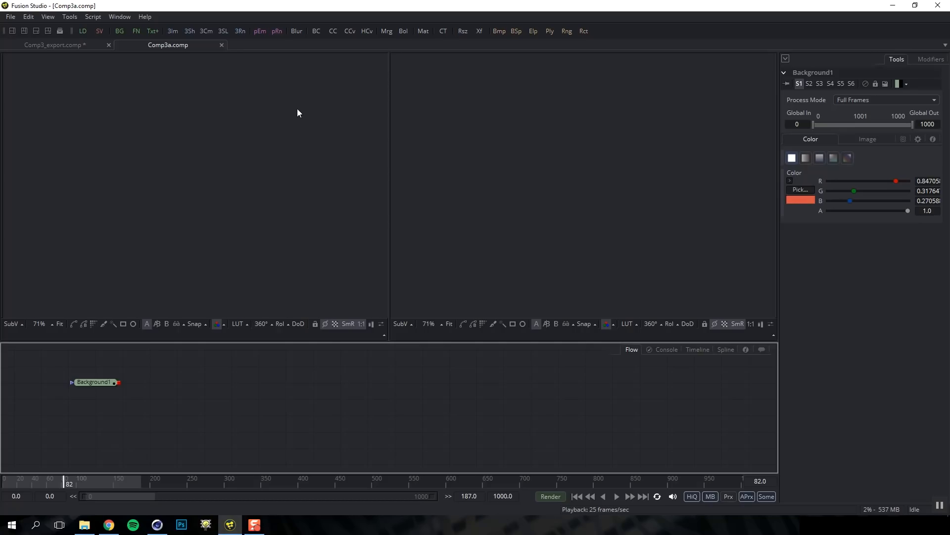
{"action": "left_click", "coordinate": [11, 31]}
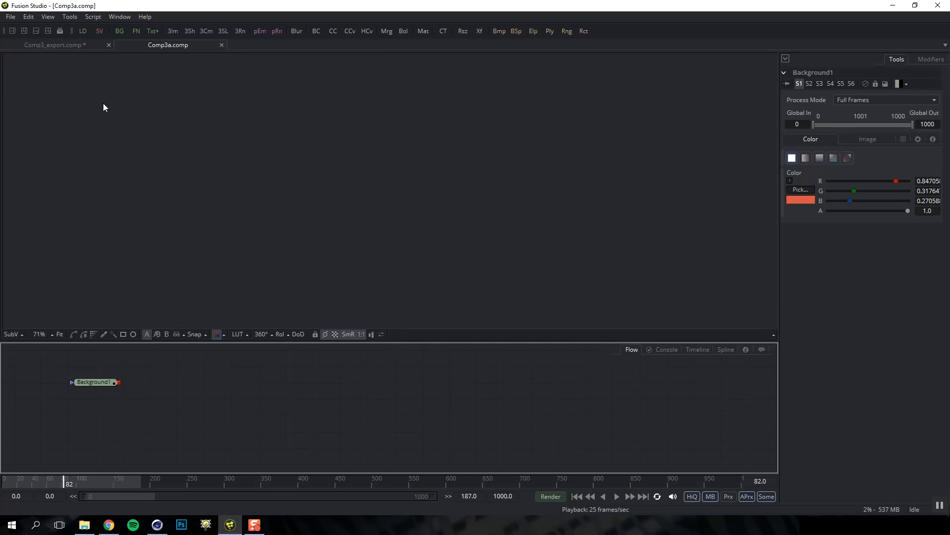
{"action": "left_click", "coordinate": [24, 30]}
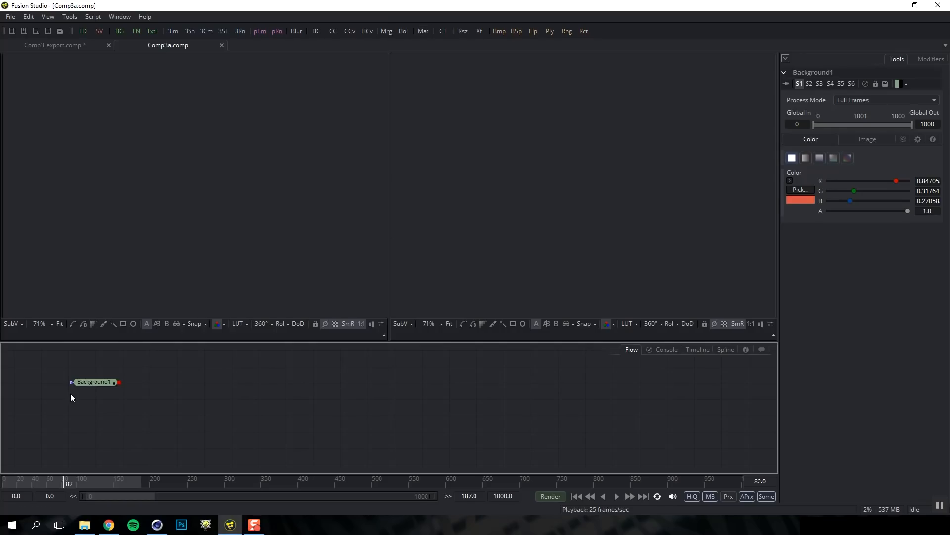
Show Background1's orange-red frame in the left viewer, toggling it off and back on
{"action": "left_click", "coordinate": [93, 382]}
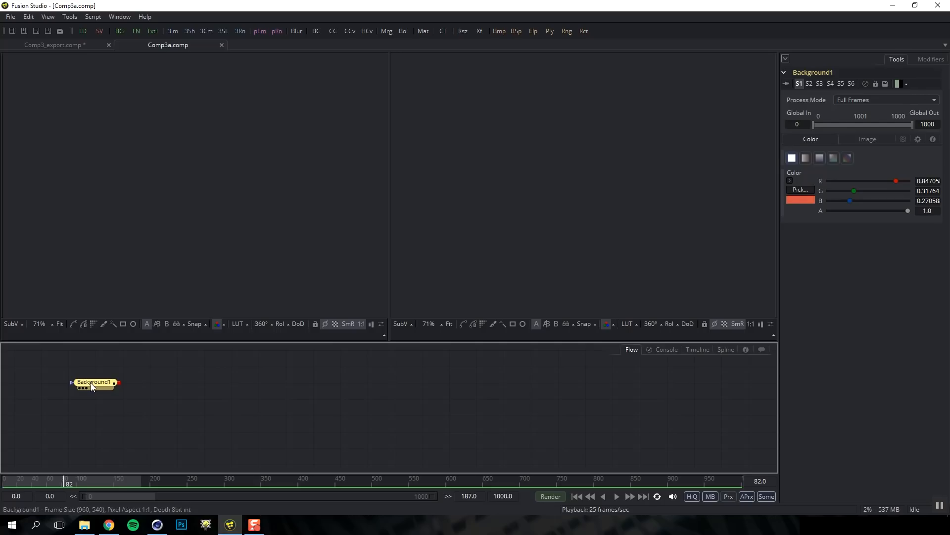
{"action": "left_click_drag", "start_coordinate": [94, 383], "coordinate": [156, 229]}
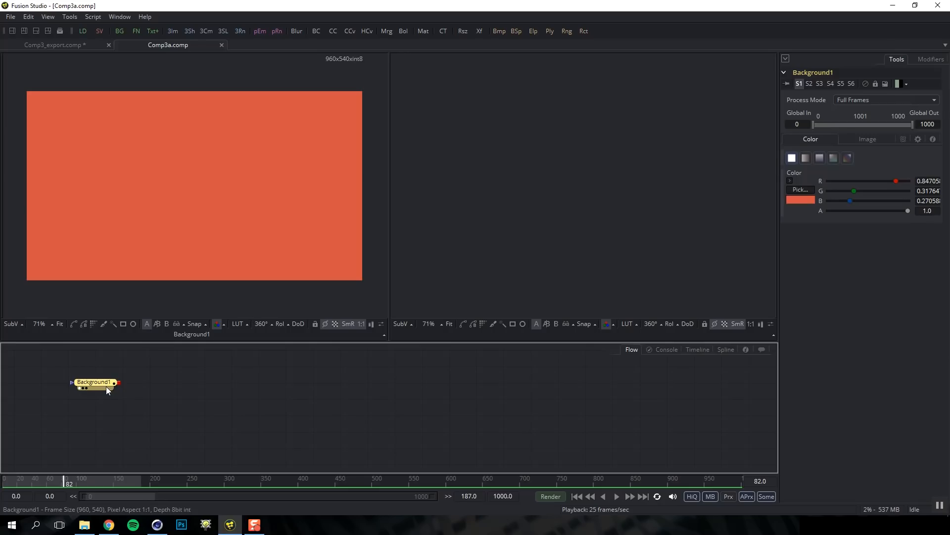
{"action": "mouse_move", "coordinate": [109, 385]}
{"action": "key", "text": "1"}
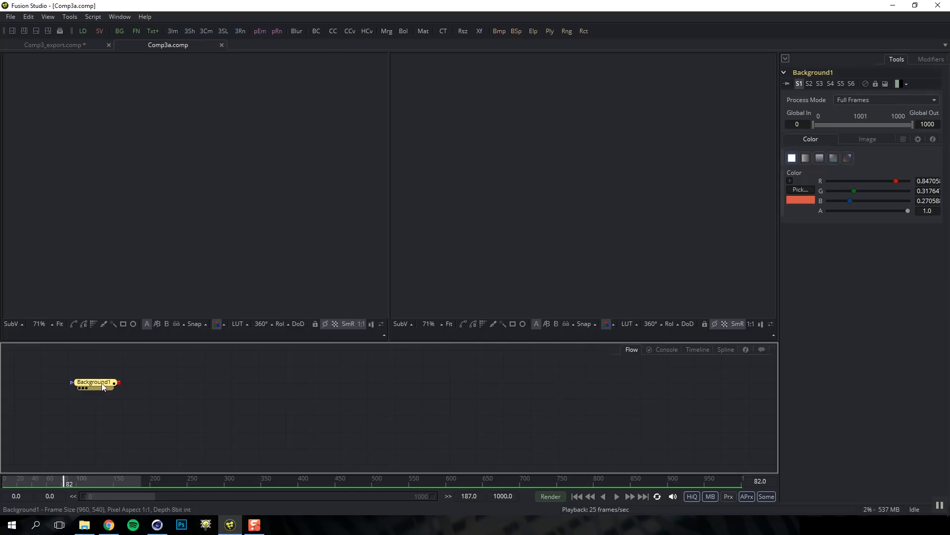
{"action": "key", "text": "1"}
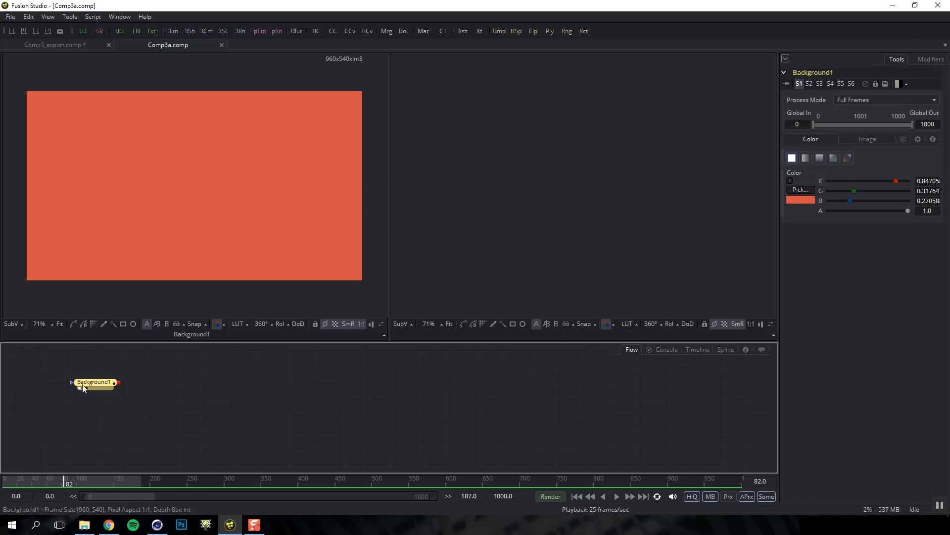
Add a second Background node via Add Tool > Creator and show it in the right viewer
{"action": "left_click", "coordinate": [142, 380]}
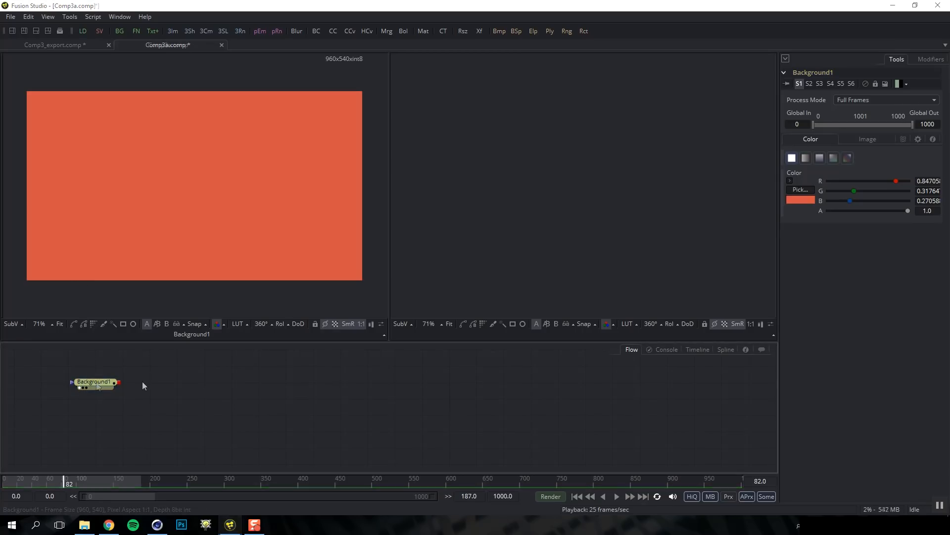
{"action": "right_click", "coordinate": [145, 386]}
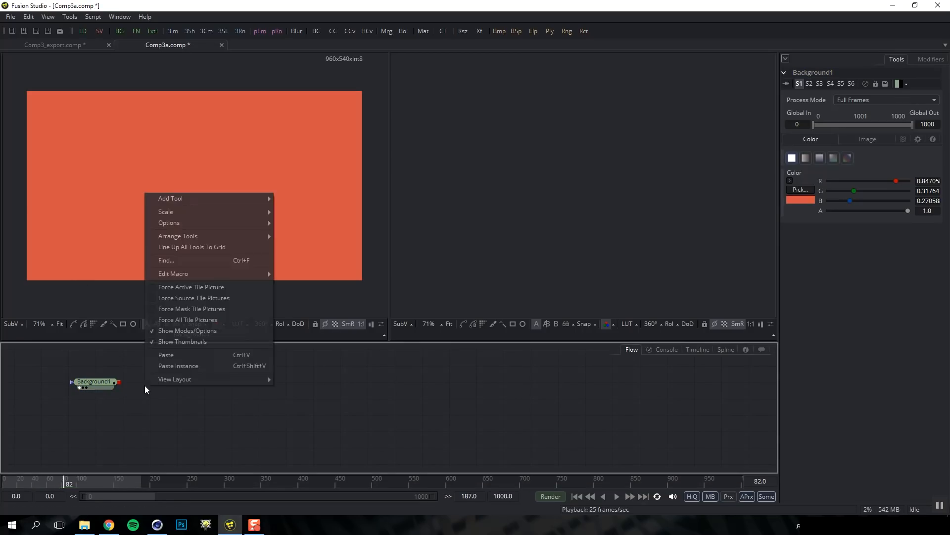
{"action": "mouse_move", "coordinate": [189, 199]}
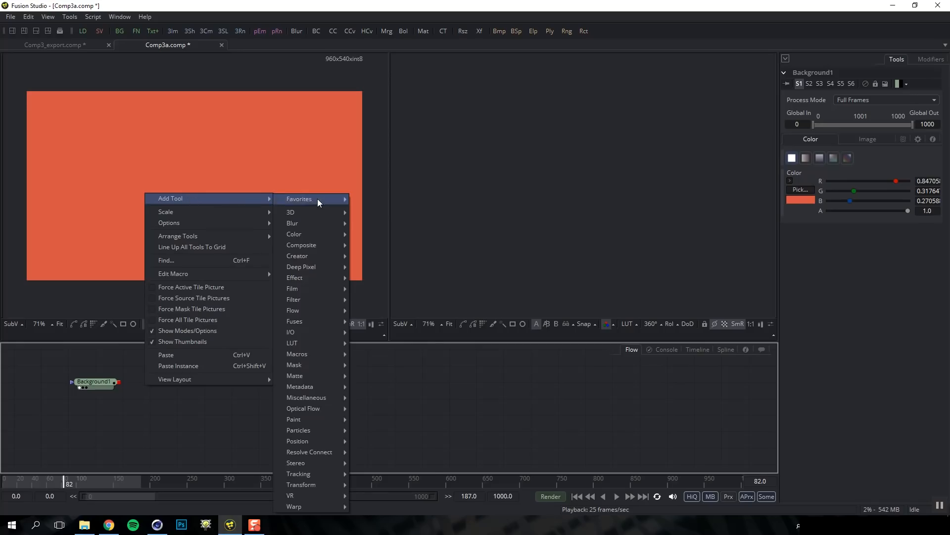
{"action": "mouse_move", "coordinate": [319, 256]}
{"action": "left_click", "coordinate": [371, 255]}
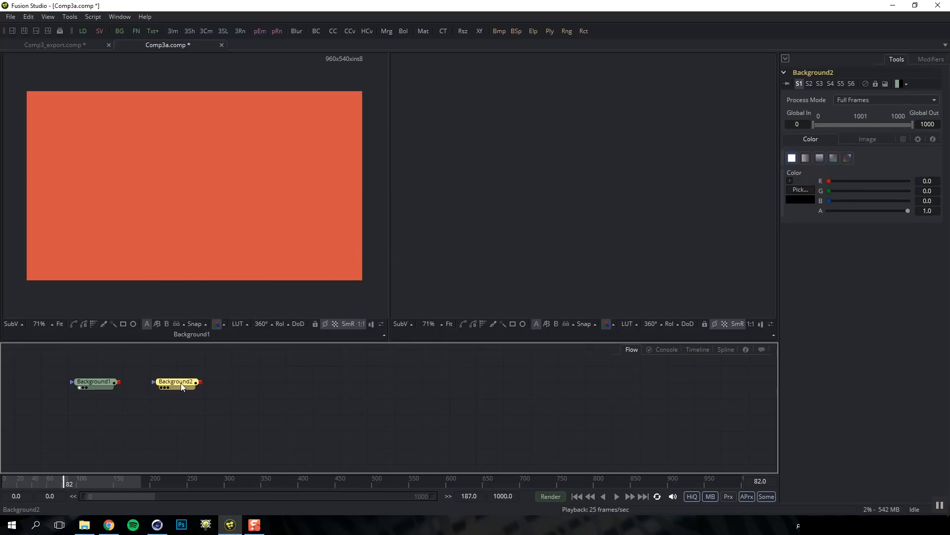
{"action": "key", "text": "2"}
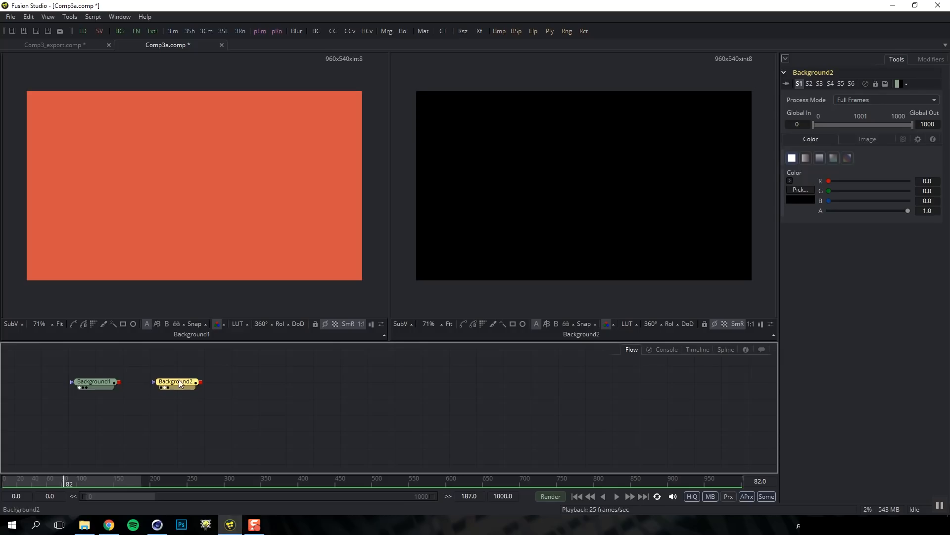
Set Background2's colour to cyan with the colour picker
{"action": "left_click", "coordinate": [800, 190]}
{"action": "left_click", "coordinate": [553, 192]}
{"action": "left_click", "coordinate": [588, 193]}
{"action": "left_click", "coordinate": [520, 189]}
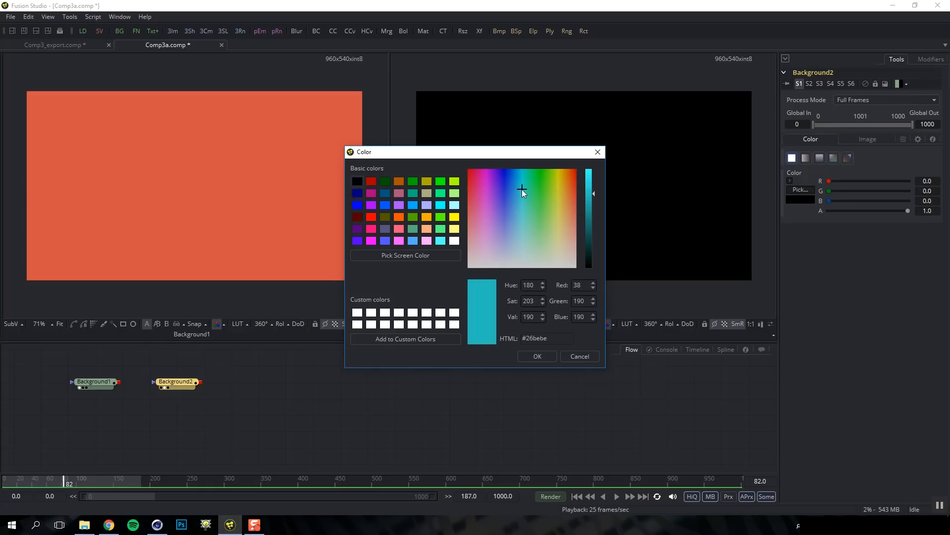
{"action": "left_click", "coordinate": [537, 356]}
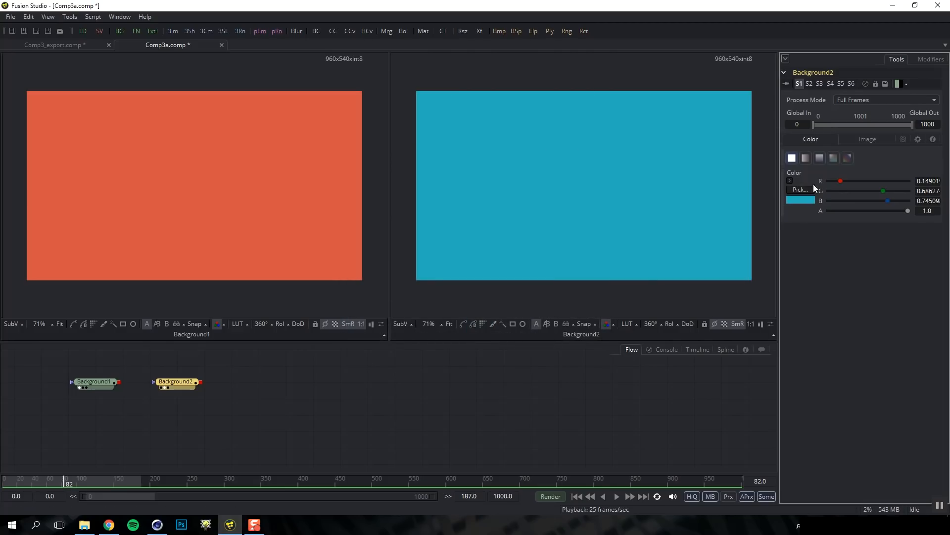
Switch Background2 to a Gradient type and angle it diagonally across the frame
{"action": "left_click", "coordinate": [807, 157]}
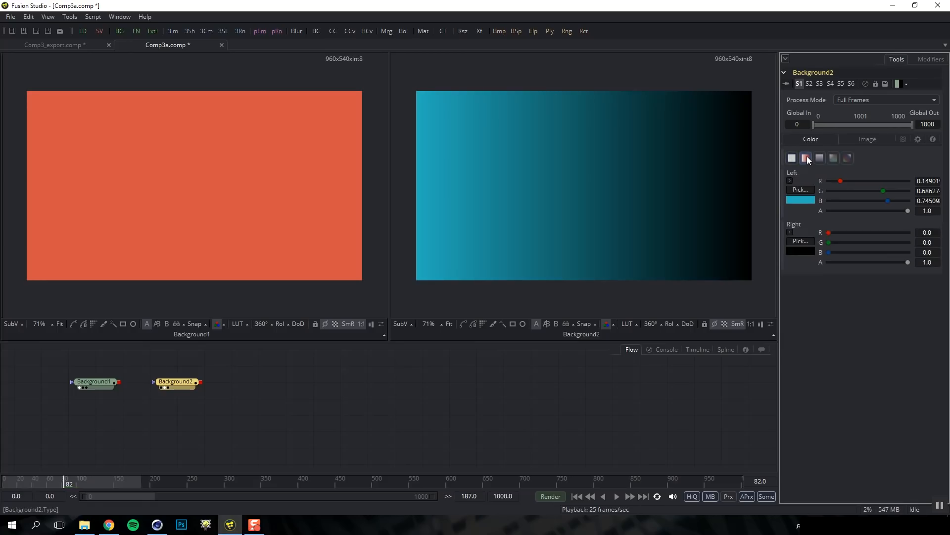
{"action": "left_click", "coordinate": [820, 158]}
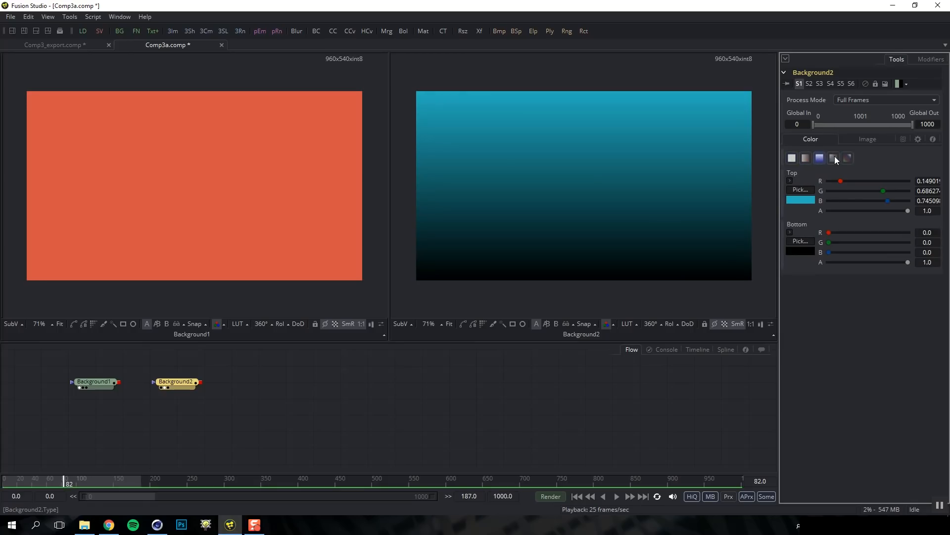
{"action": "left_click", "coordinate": [835, 157]}
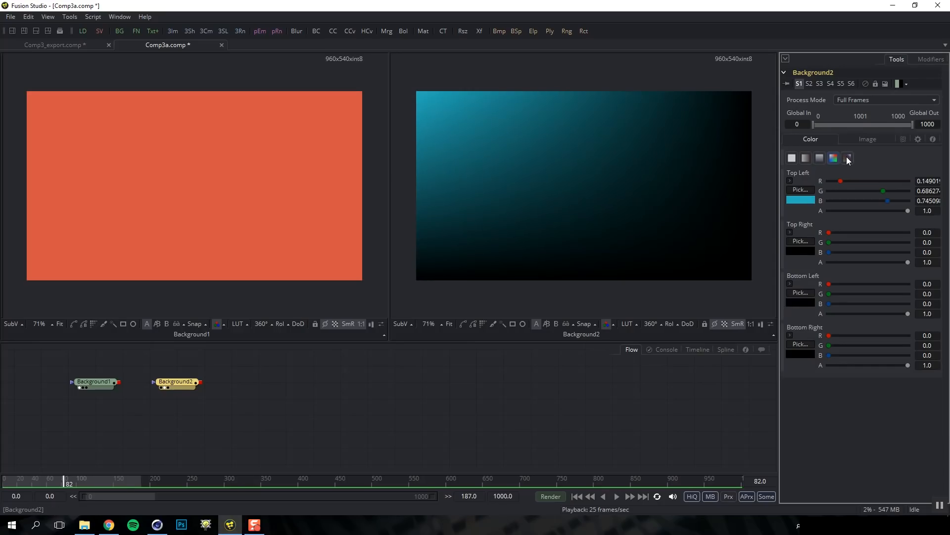
{"action": "left_click", "coordinate": [848, 158]}
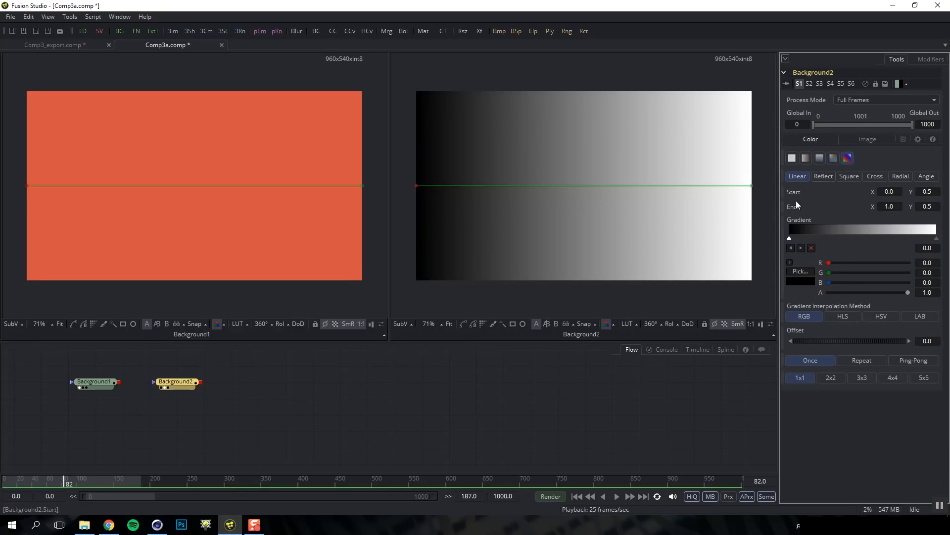
{"action": "left_click_drag", "start_coordinate": [416, 186], "coordinate": [544, 158]}
{"action": "left_click_drag", "start_coordinate": [753, 184], "coordinate": [668, 229]}
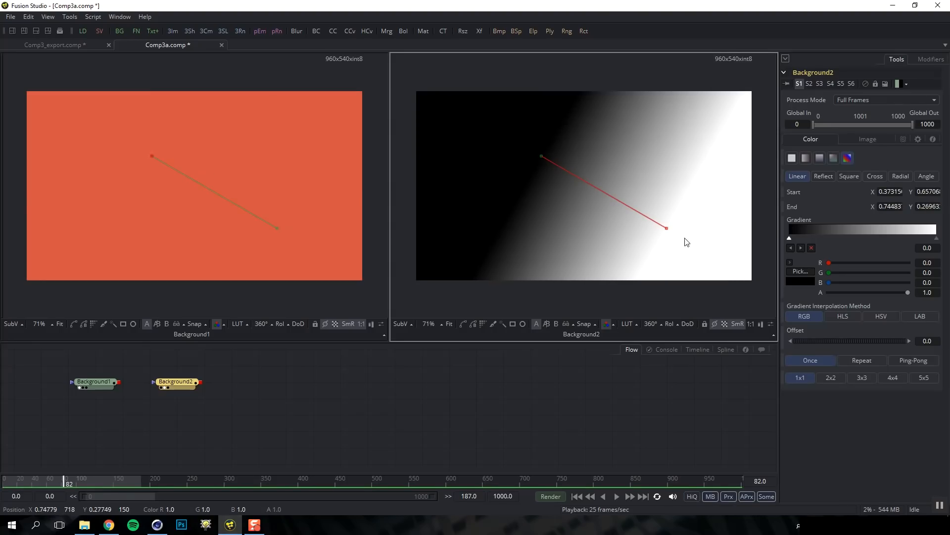
Set the gradient to Linear Repeat stripes with an offset, then delete both Background nodes
{"action": "left_click", "coordinate": [823, 175]}
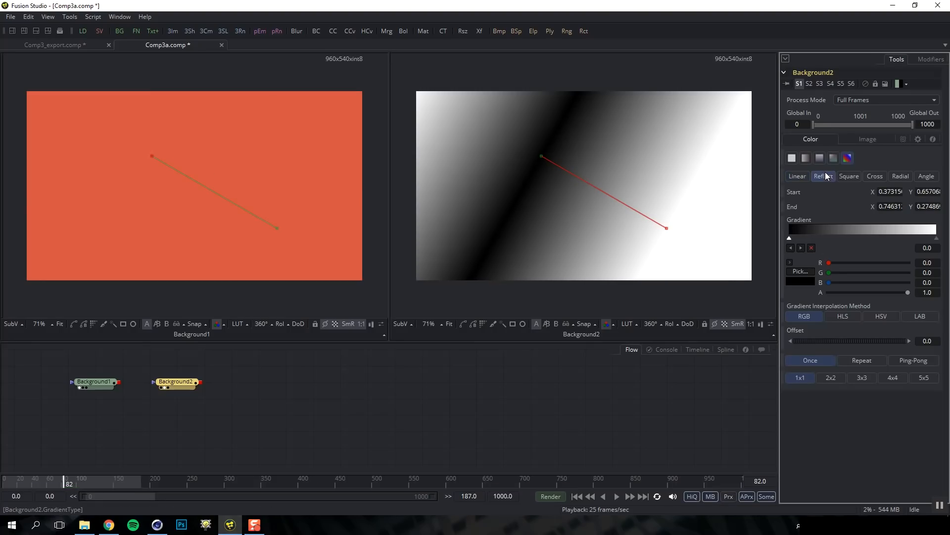
{"action": "left_click", "coordinate": [860, 175]}
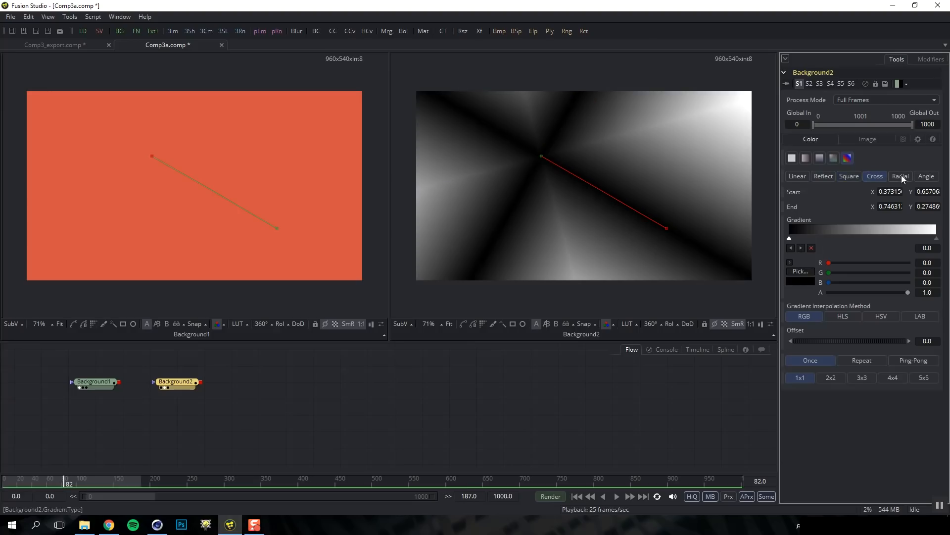
{"action": "left_click", "coordinate": [901, 176]}
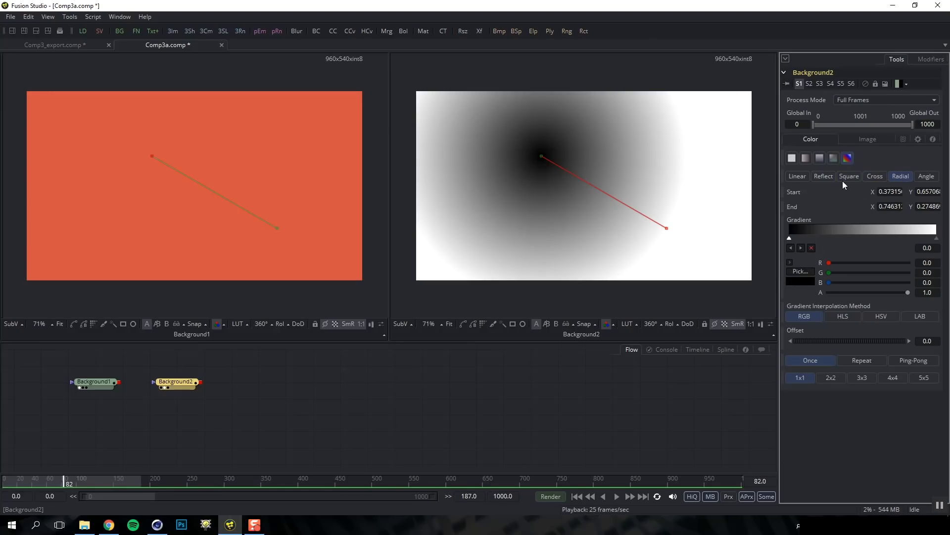
{"action": "left_click", "coordinate": [799, 175]}
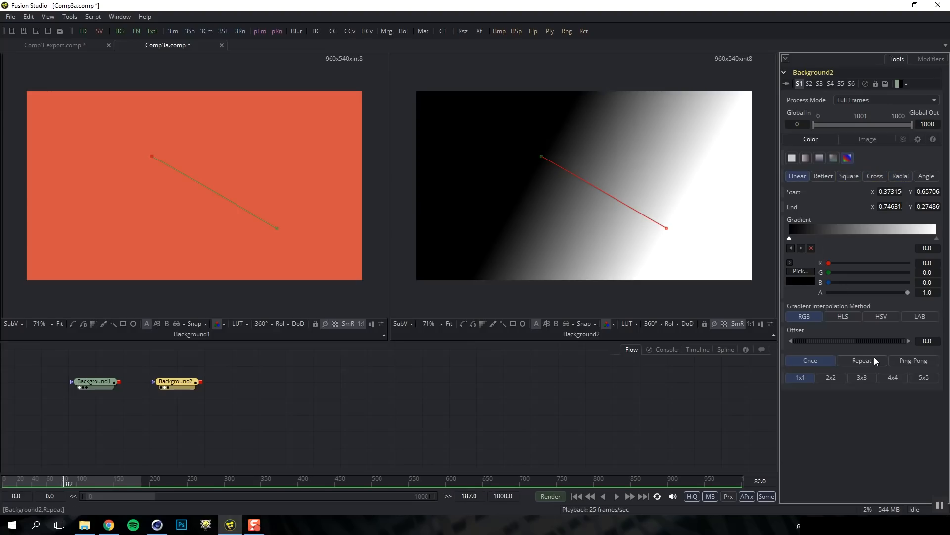
{"action": "left_click", "coordinate": [875, 360]}
{"action": "left_click_drag", "start_coordinate": [845, 340], "coordinate": [868, 338]}
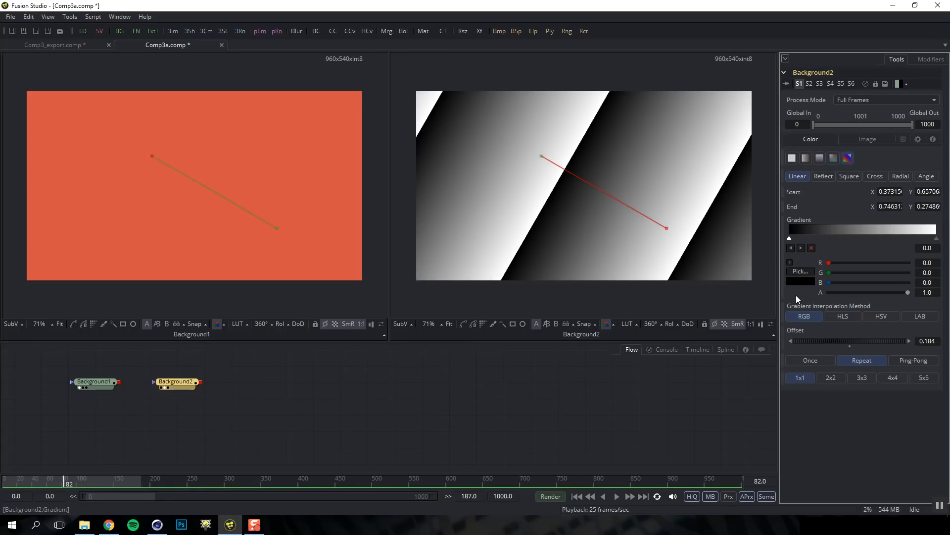
{"action": "left_click_drag", "start_coordinate": [277, 363], "coordinate": [78, 429]}
{"action": "key", "text": "Delete"}
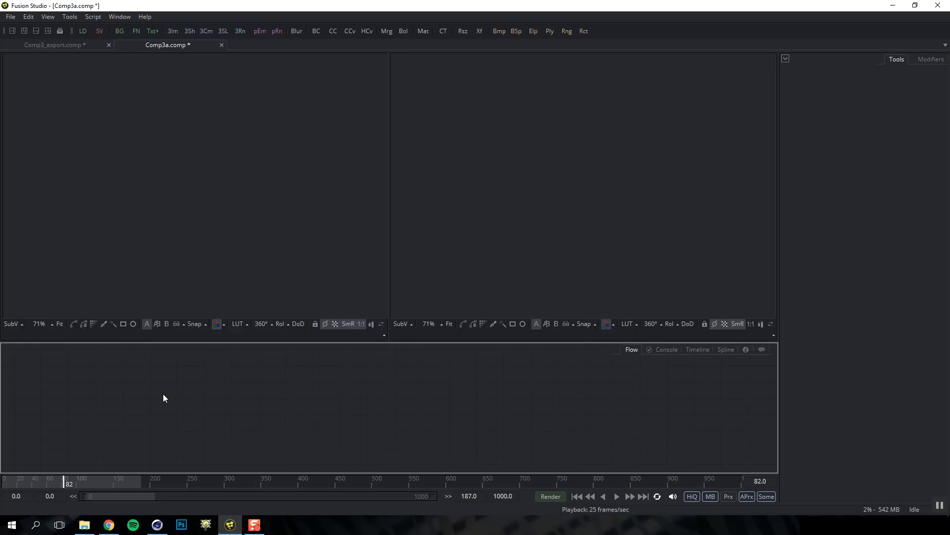
Add a Loader node using the tool search for 'load'
{"action": "left_click", "coordinate": [84, 31]}
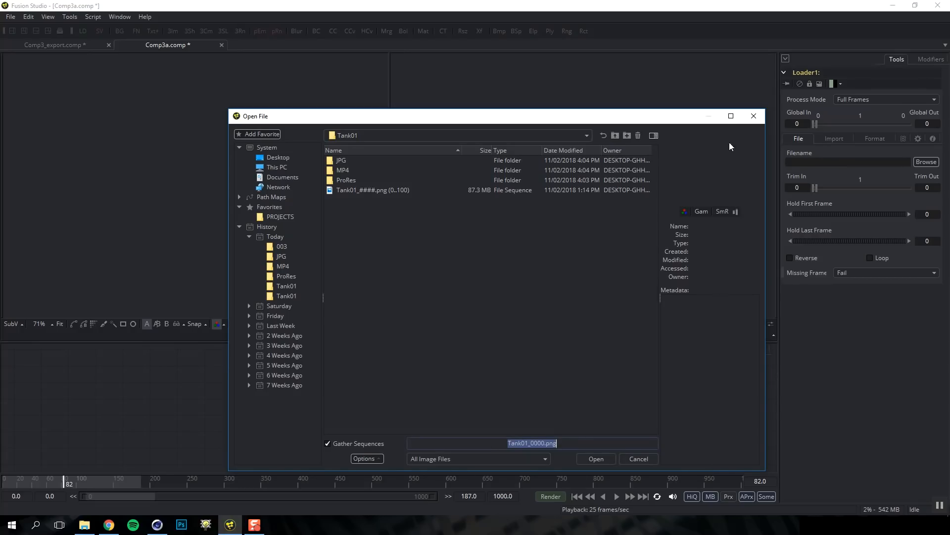
{"action": "left_click", "coordinate": [753, 116]}
{"action": "right_click", "coordinate": [272, 396]}
{"action": "mouse_move", "coordinate": [315, 208]}
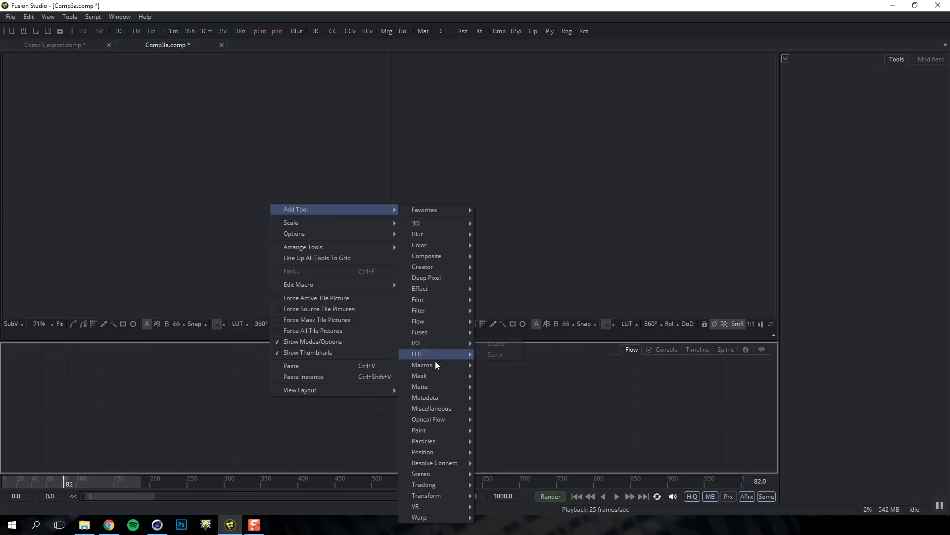
{"action": "mouse_move", "coordinate": [433, 342]}
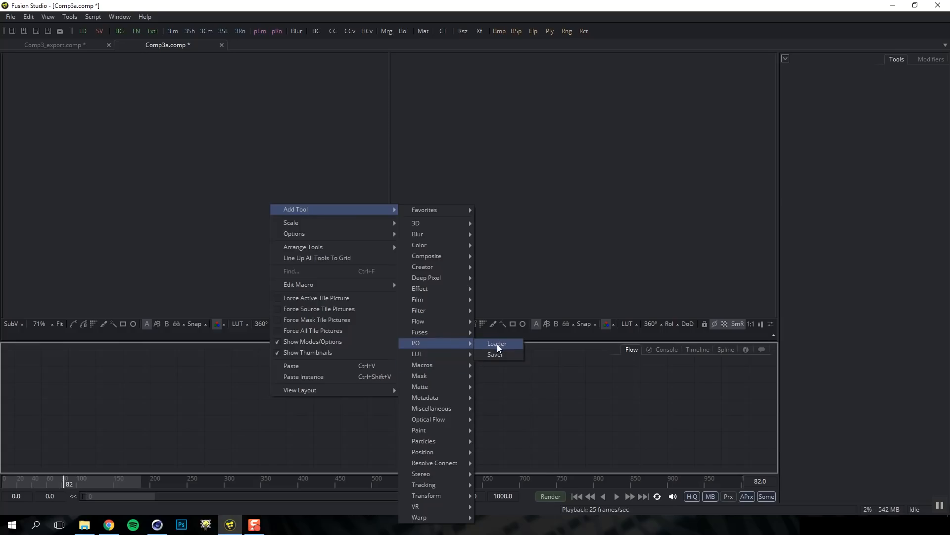
{"action": "left_click", "coordinate": [211, 403]}
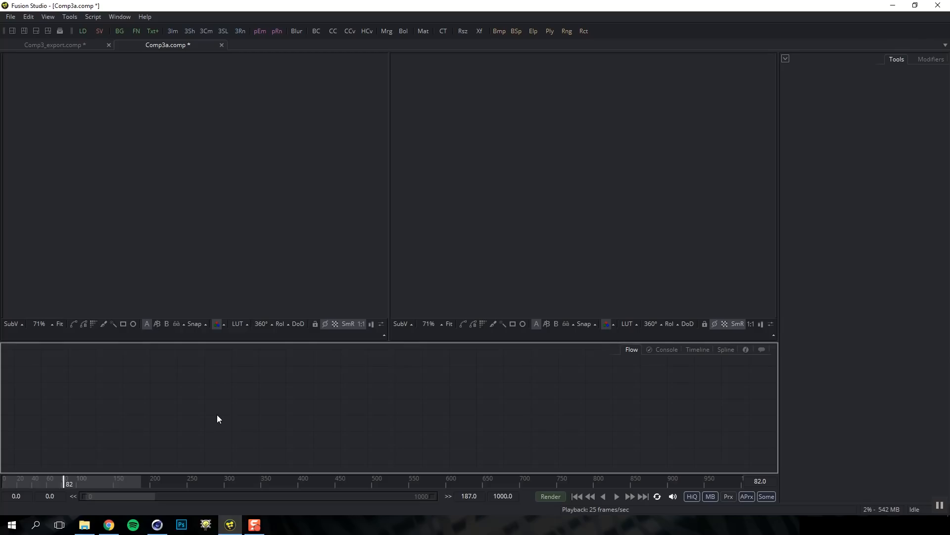
{"action": "key", "text": "ctrl+space"}
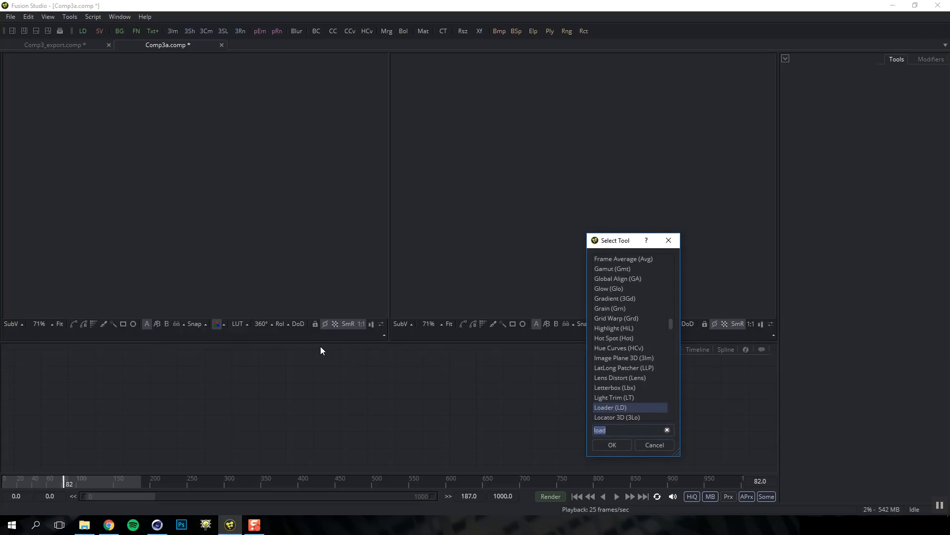
{"action": "type", "text": "load"}
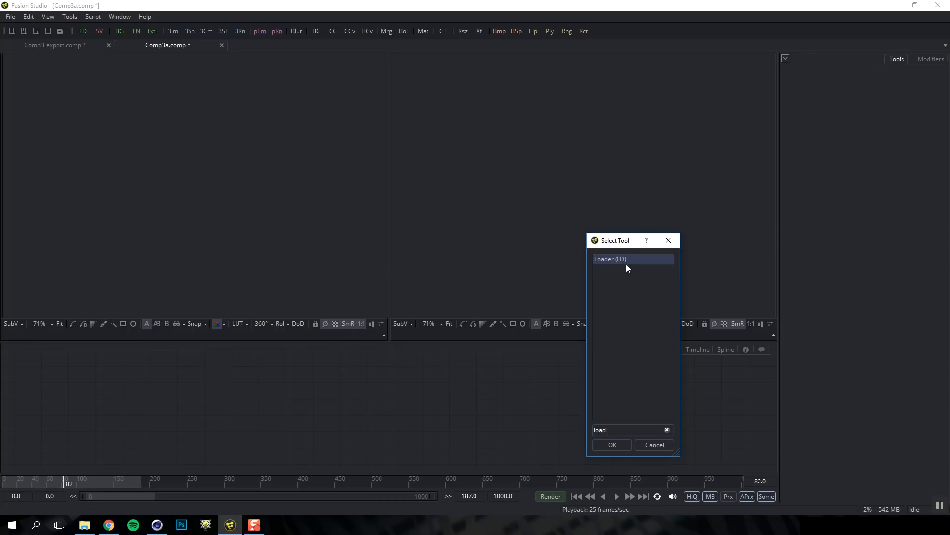
{"action": "double_click", "coordinate": [626, 260]}
Load the Tank01_####.png sequence, move the loader to the upper left, and view it
{"action": "left_click", "coordinate": [397, 190]}
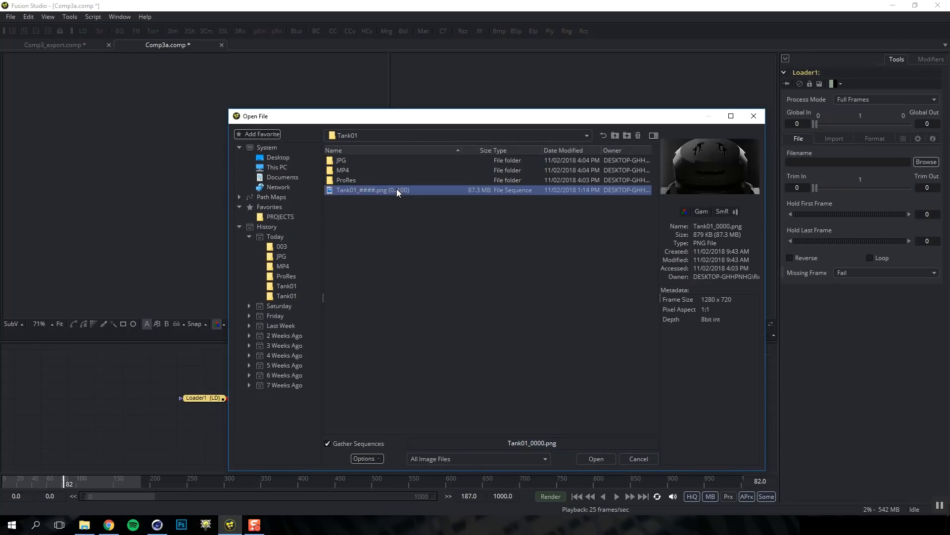
{"action": "left_click", "coordinate": [597, 458]}
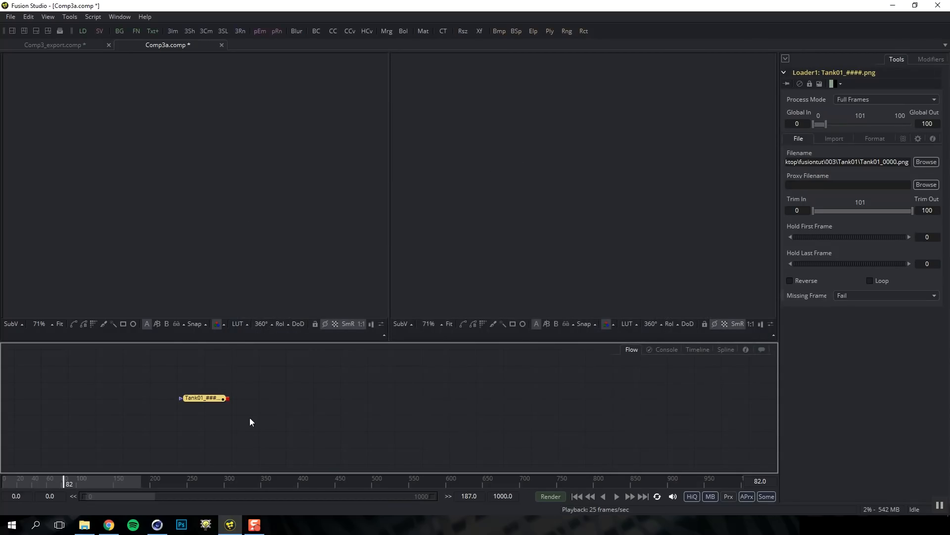
{"action": "left_click_drag", "start_coordinate": [205, 398], "coordinate": [98, 382]}
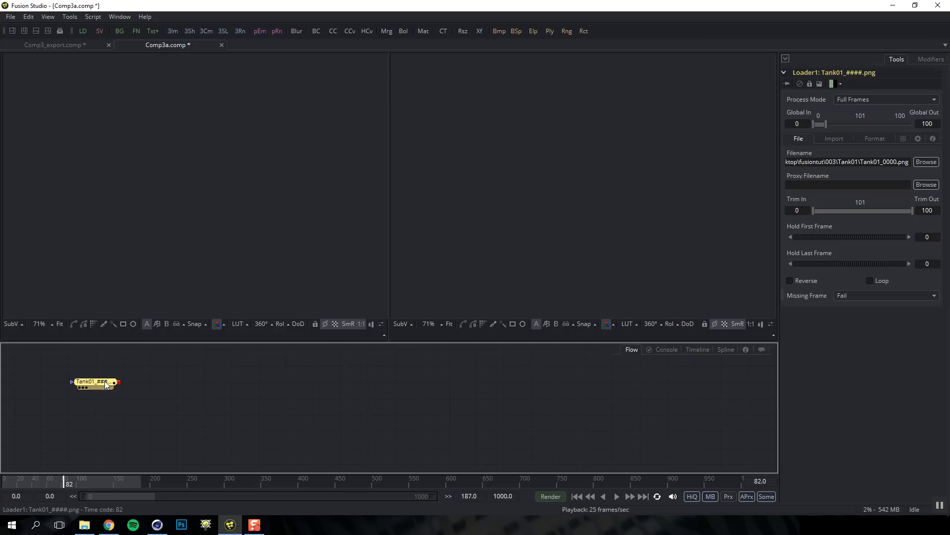
{"action": "key", "text": "1"}
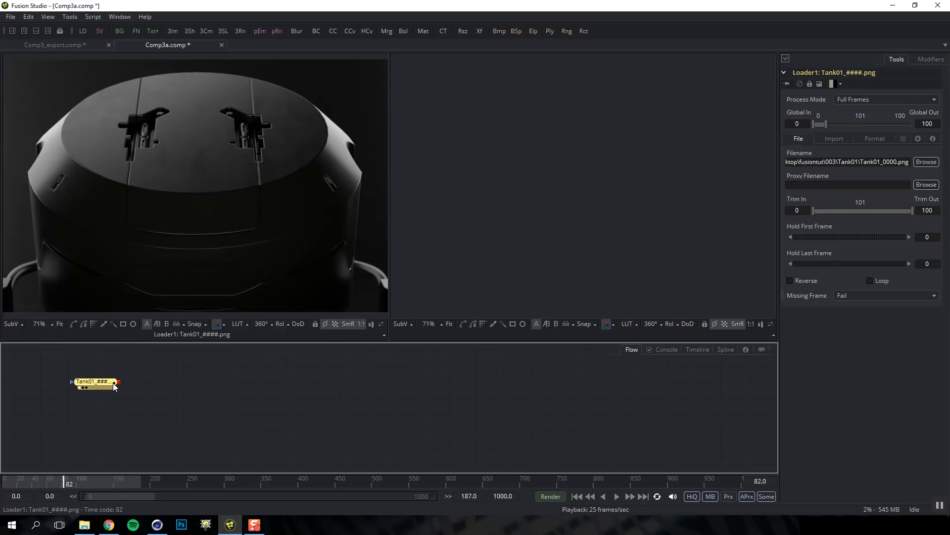
Switch to a single large viewer and set the render range to 0–100 from the Tank01 loader
{"action": "left_click", "coordinate": [13, 31]}
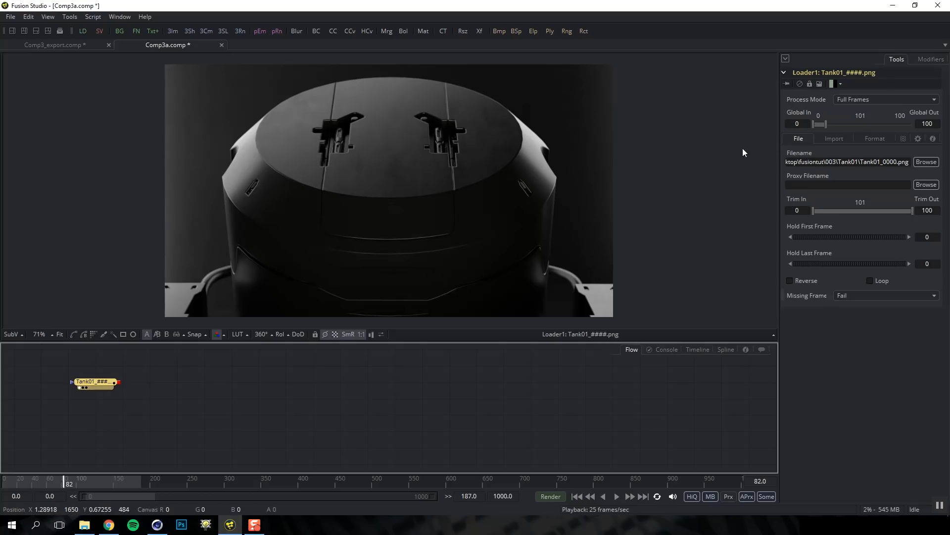
{"action": "right_click", "coordinate": [105, 383]}
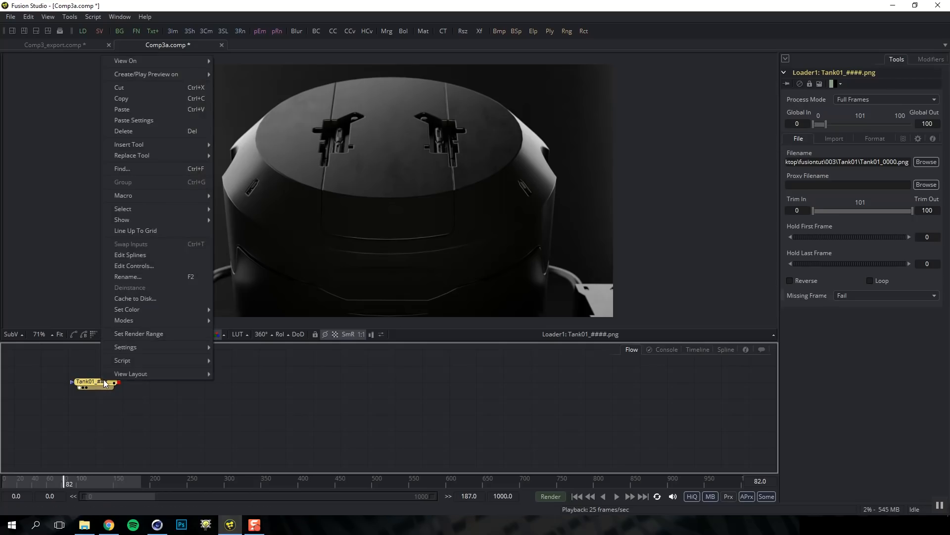
{"action": "left_click", "coordinate": [144, 388]}
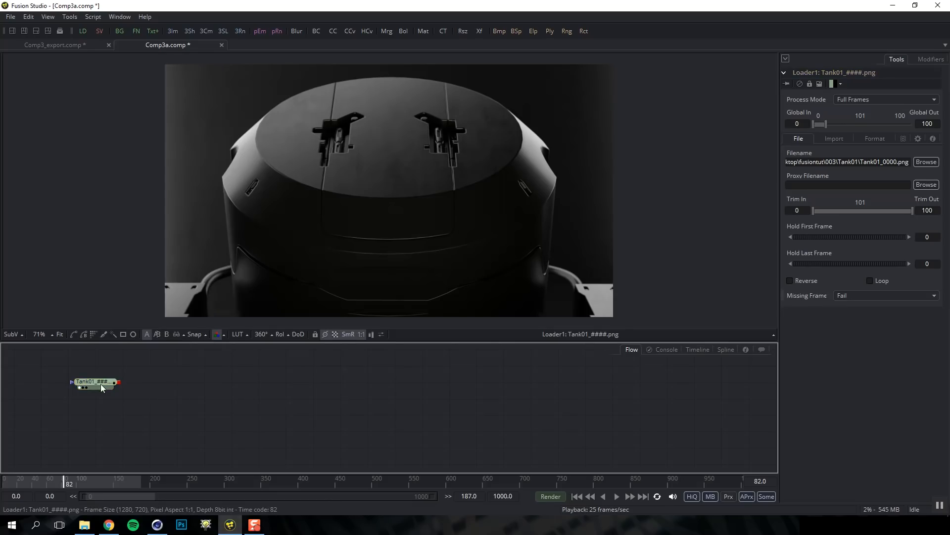
{"action": "left_click_drag", "start_coordinate": [96, 404], "coordinate": [83, 481]}
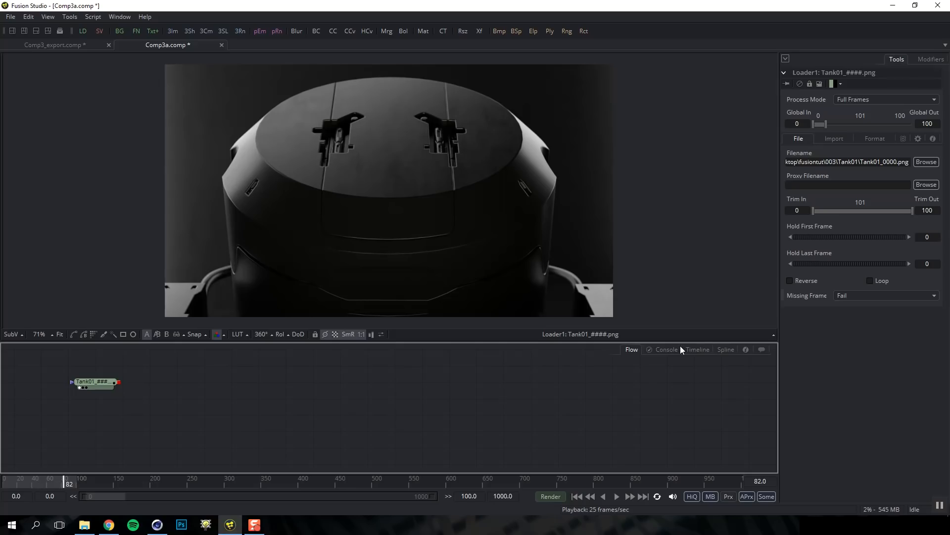
{"action": "left_click", "coordinate": [697, 349]}
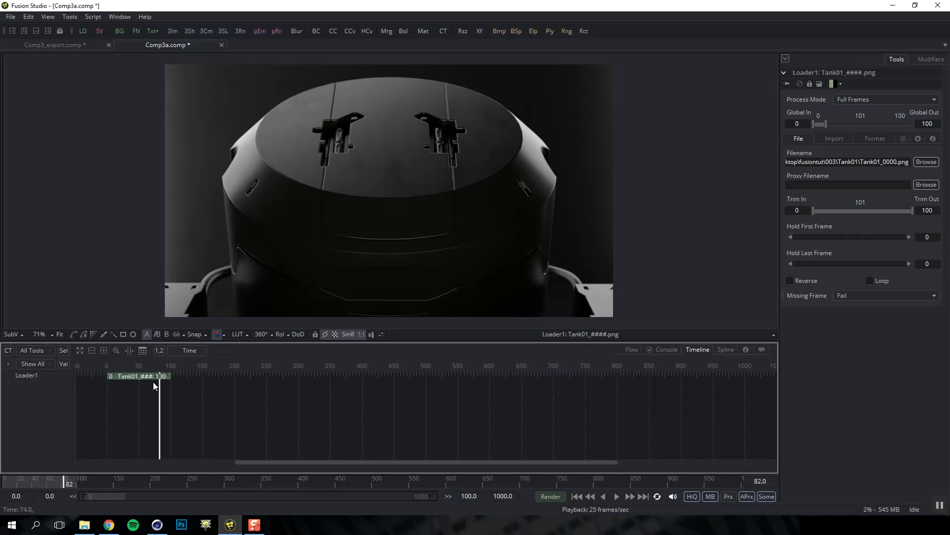
{"action": "mouse_move", "coordinate": [135, 376]}
{"action": "left_mouse_down"}
{"action": "mouse_move", "coordinate": [221, 377]}
{"action": "mouse_move", "coordinate": [135, 378]}
{"action": "left_mouse_up"}
{"action": "key", "text": "Left"}
{"action": "left_click", "coordinate": [636, 346]}
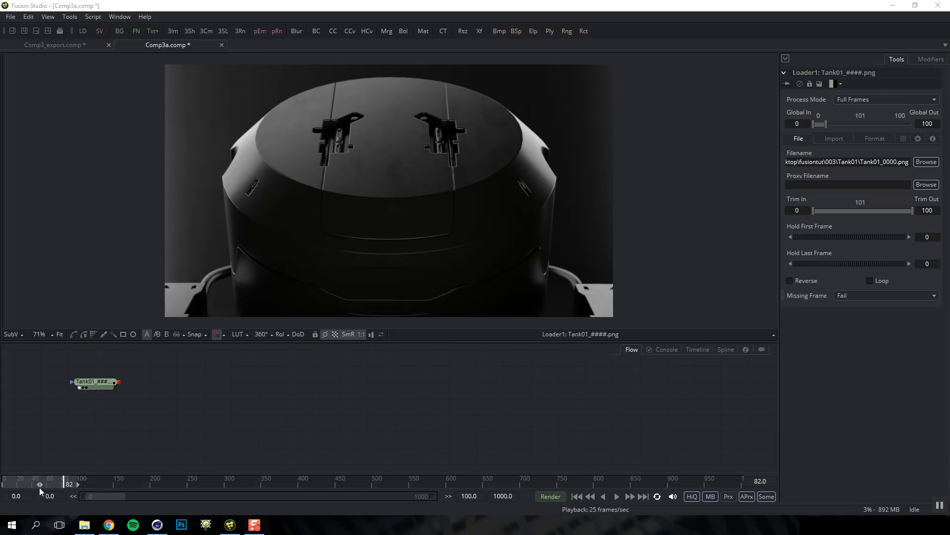
{"action": "key", "text": "space"}
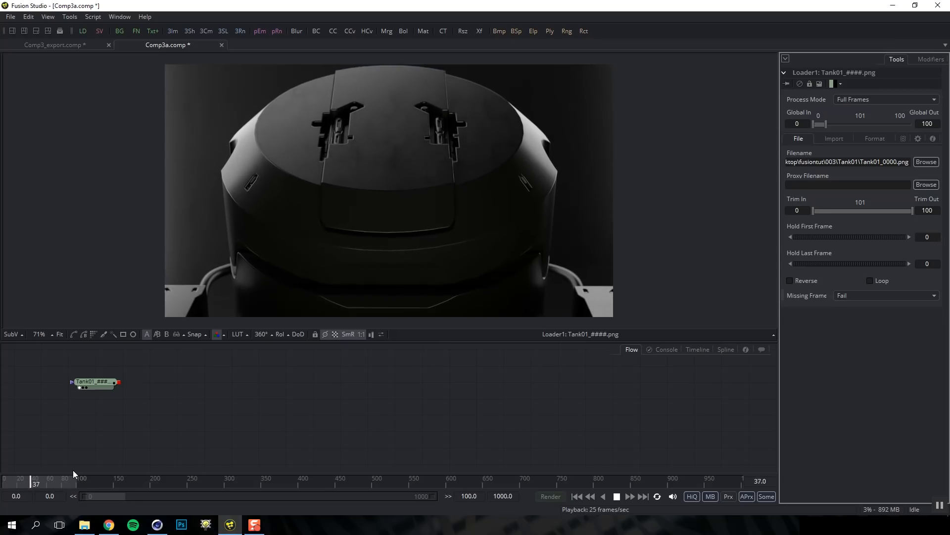
{"action": "left_click", "coordinate": [93, 382]}
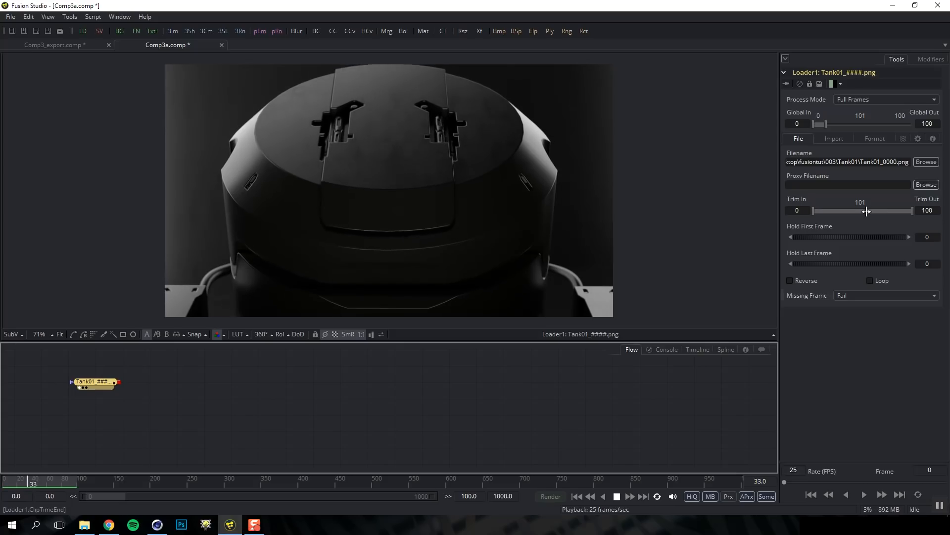
{"action": "left_click", "coordinate": [790, 281]}
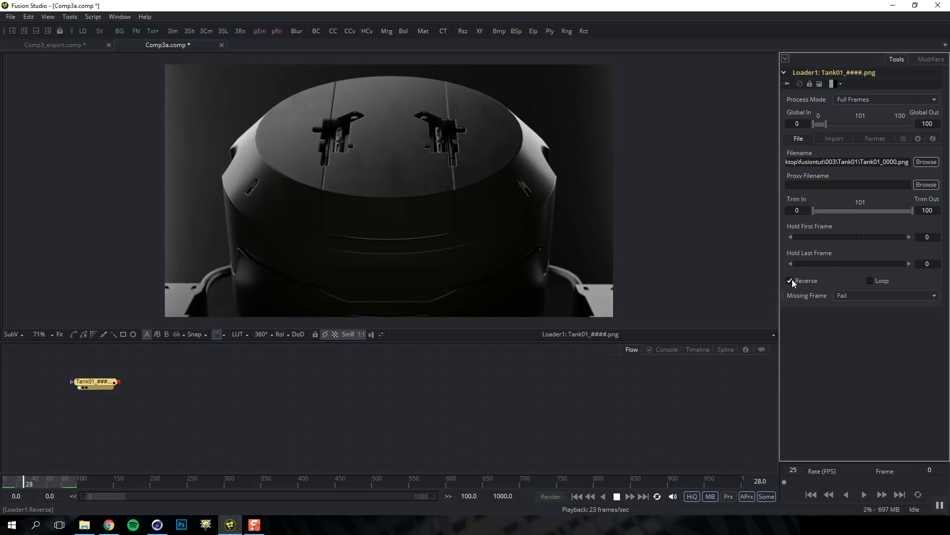
{"action": "left_click", "coordinate": [790, 281]}
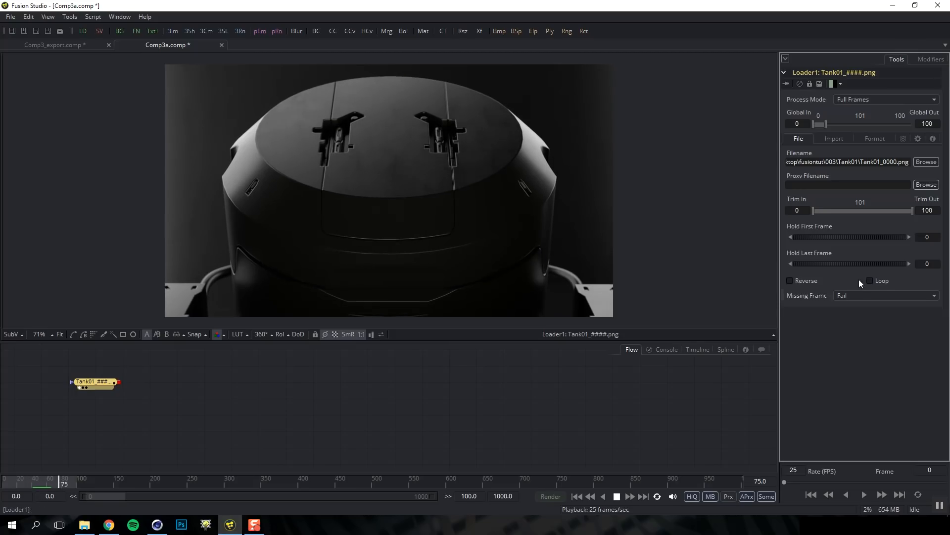
{"action": "left_click", "coordinate": [617, 496]}
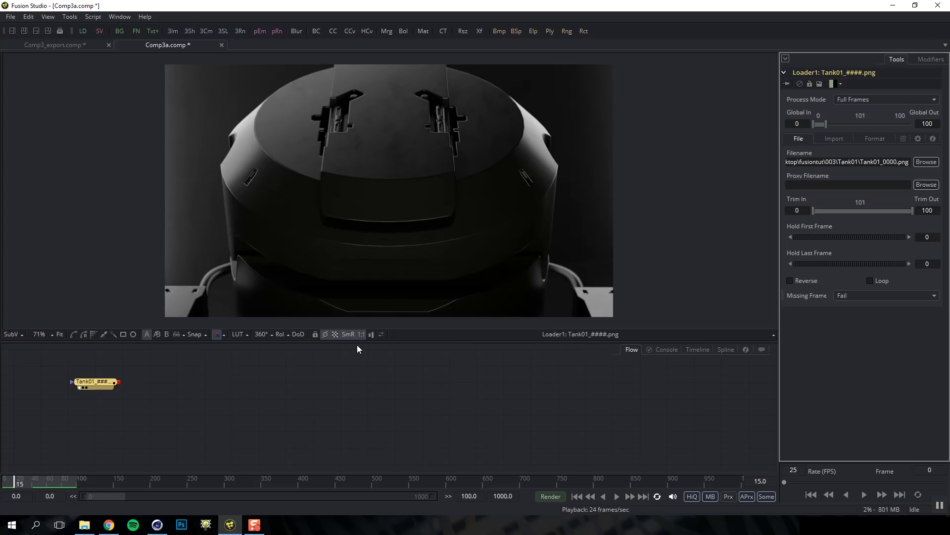
{"action": "left_click", "coordinate": [96, 381]}
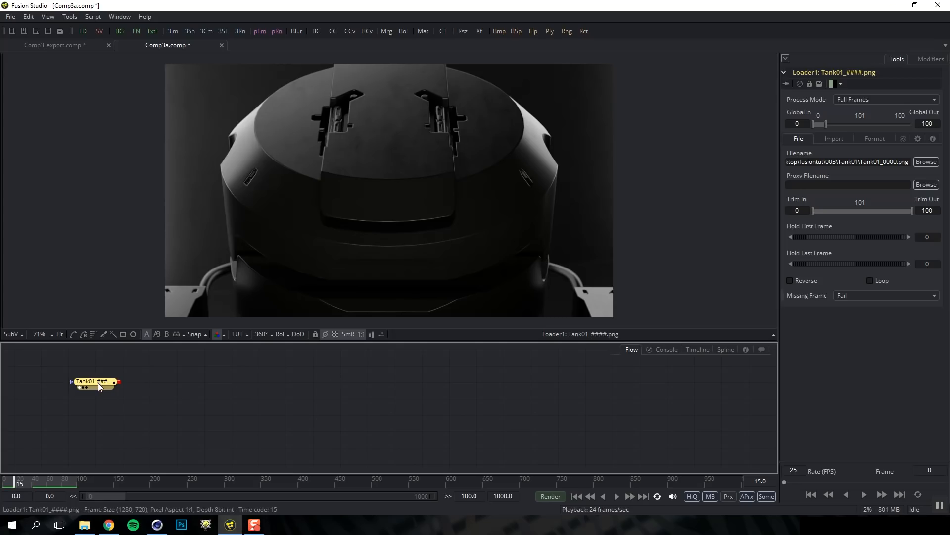
Add a Color Corrector after the Tank01 loader via 'cc' and view its output
{"action": "key", "text": "ctrl+space"}
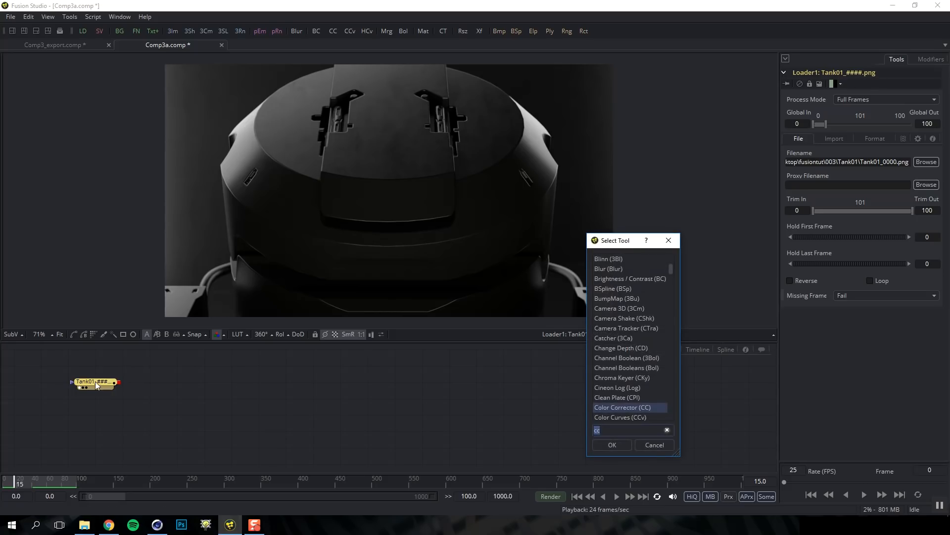
{"action": "type", "text": "cc"}
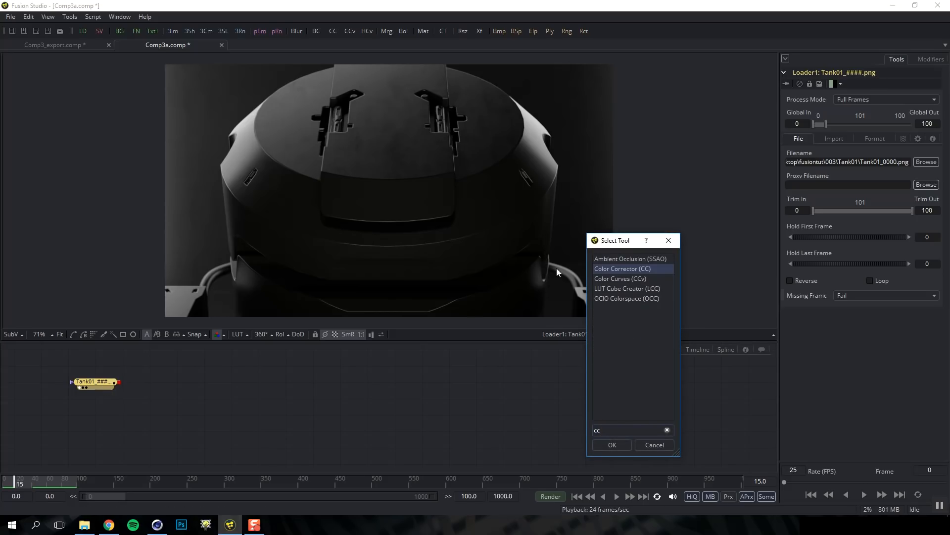
{"action": "key", "text": "Return"}
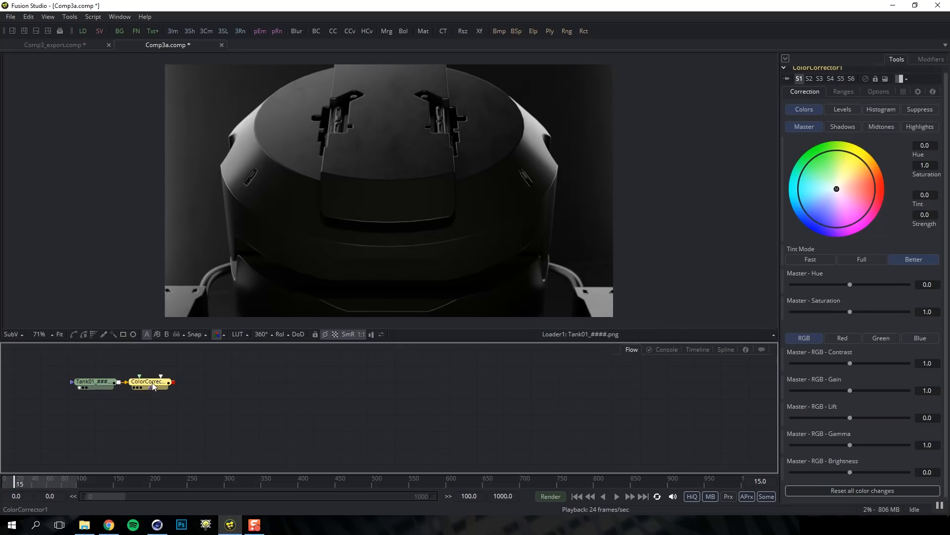
{"action": "key", "text": "1"}
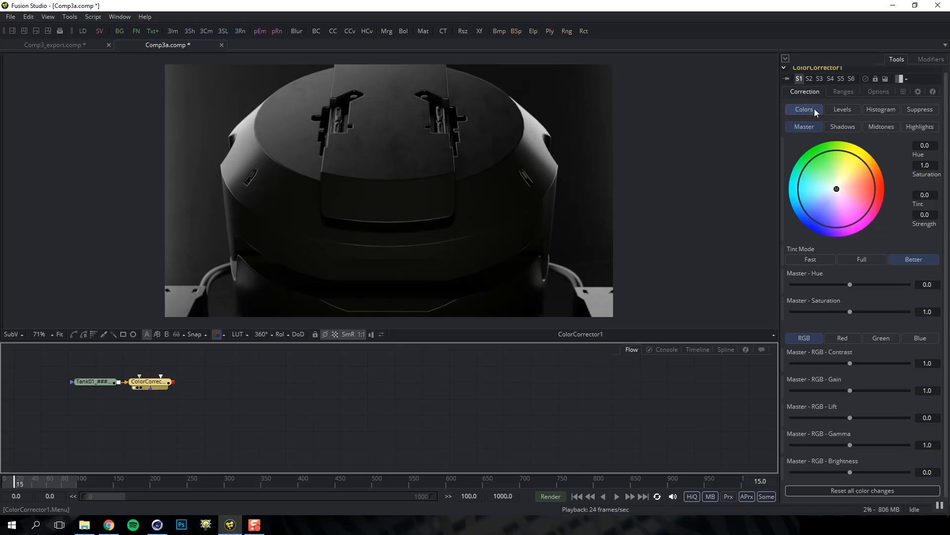
Browse ColorCorrector1's Levels, Histogram and Suppress tabs, then return to the colour wheels
{"action": "left_click", "coordinate": [846, 111]}
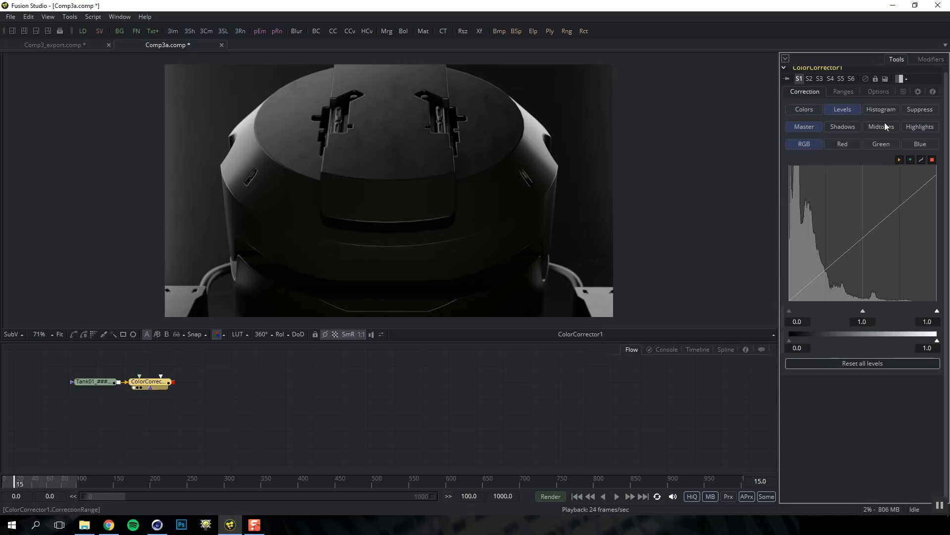
{"action": "left_click", "coordinate": [881, 109]}
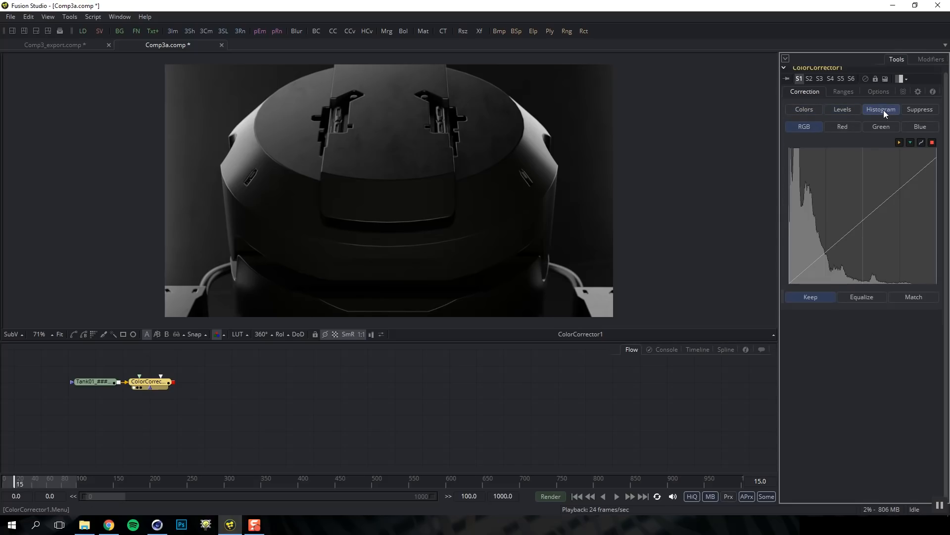
{"action": "left_click", "coordinate": [915, 108]}
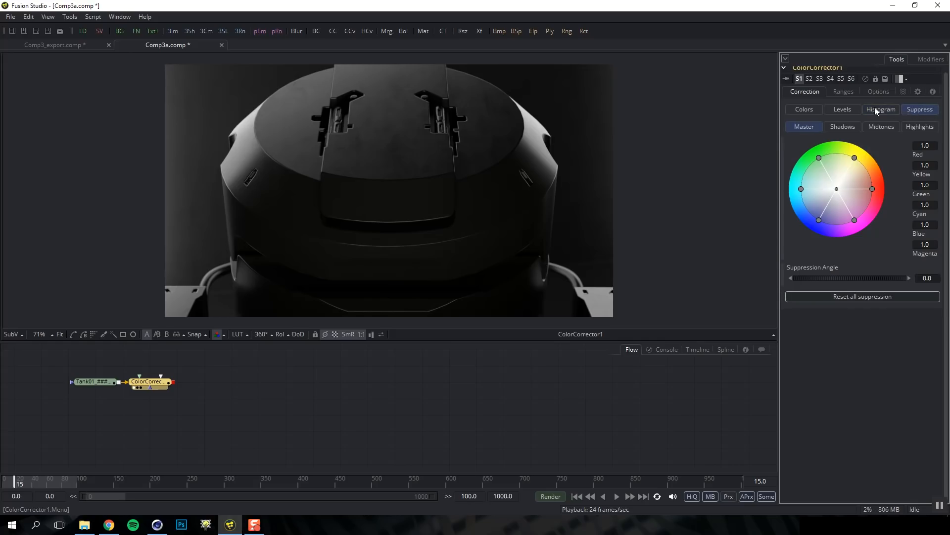
{"action": "left_click", "coordinate": [813, 106]}
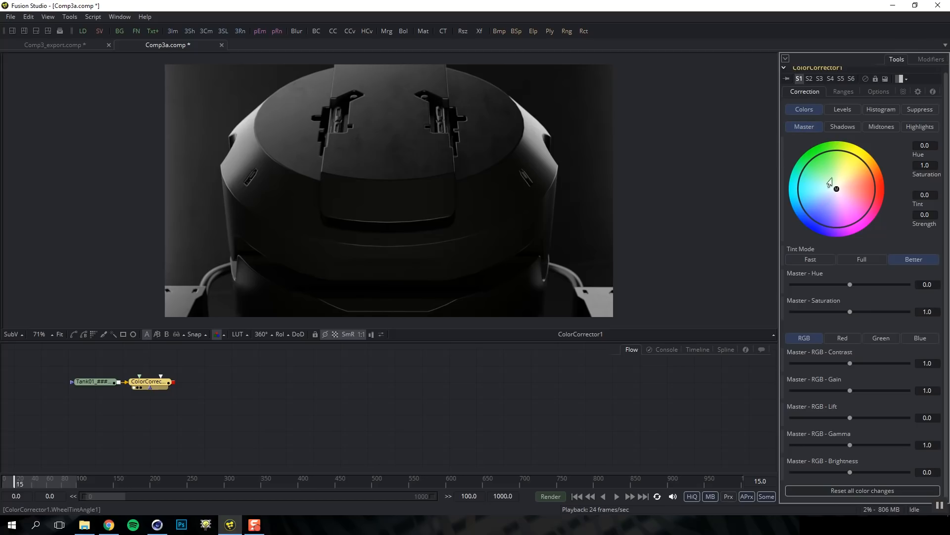
{"action": "mouse_move", "coordinate": [838, 191]}
{"action": "left_mouse_down"}
{"action": "mouse_move", "coordinate": [827, 172]}
{"action": "mouse_move", "coordinate": [844, 207]}
{"action": "mouse_move", "coordinate": [836, 180]}
{"action": "left_mouse_up"}
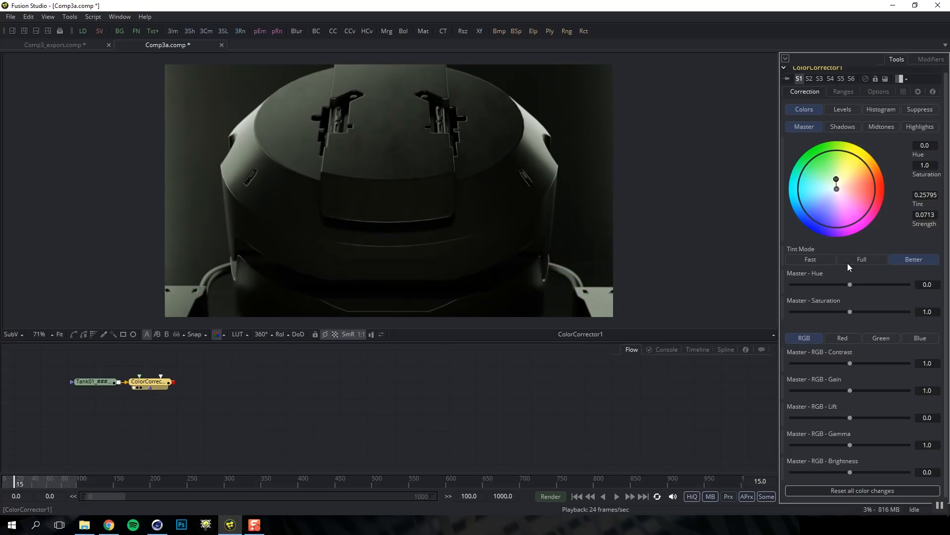
{"action": "left_click", "coordinate": [854, 490]}
{"action": "left_click_drag", "start_coordinate": [851, 365], "coordinate": [859, 391]}
{"action": "left_click_drag", "start_coordinate": [849, 444], "coordinate": [839, 448]}
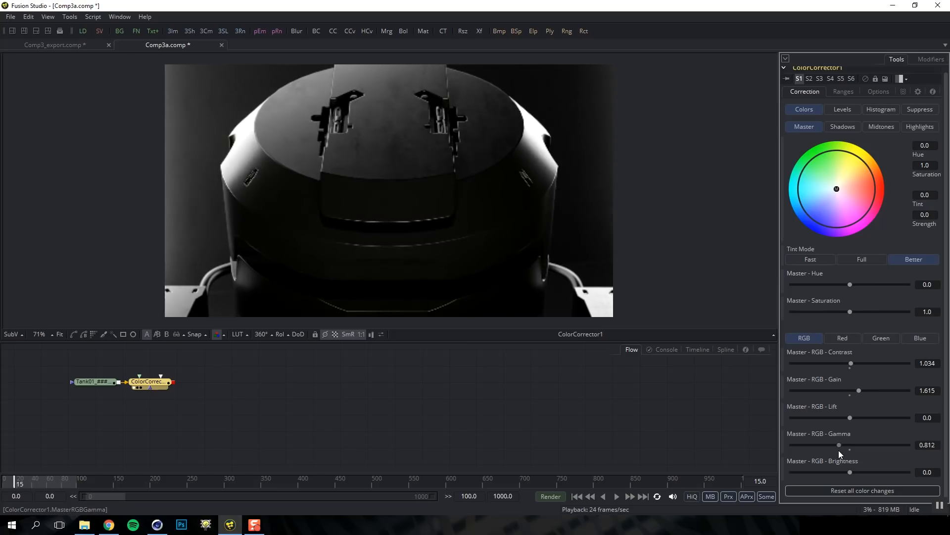
{"action": "left_click", "coordinate": [850, 395]}
{"action": "left_click", "coordinate": [849, 369]}
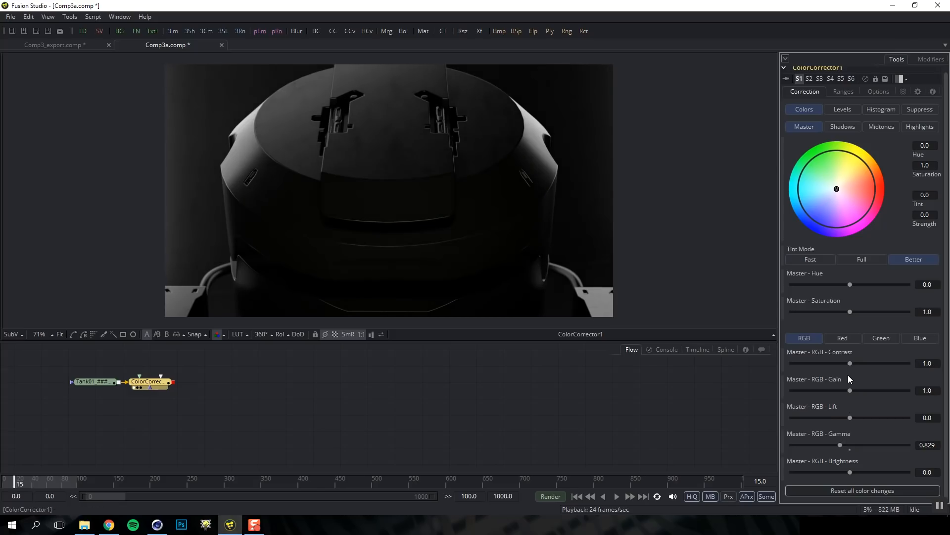
{"action": "left_click", "coordinate": [850, 447]}
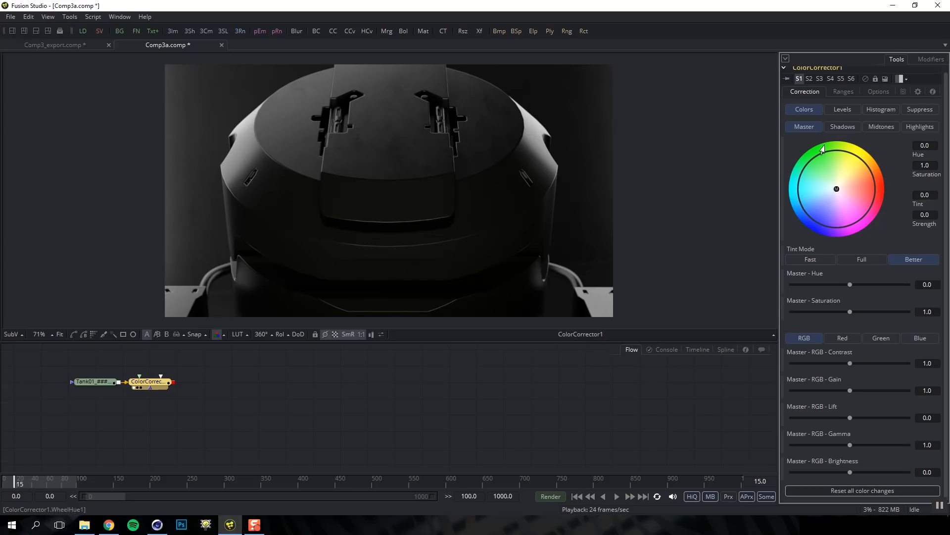
Tint the shadows toward blue and raise the highlights' contrast
{"action": "left_click", "coordinate": [844, 125]}
{"action": "left_click", "coordinate": [879, 126]}
{"action": "left_click", "coordinate": [909, 127]}
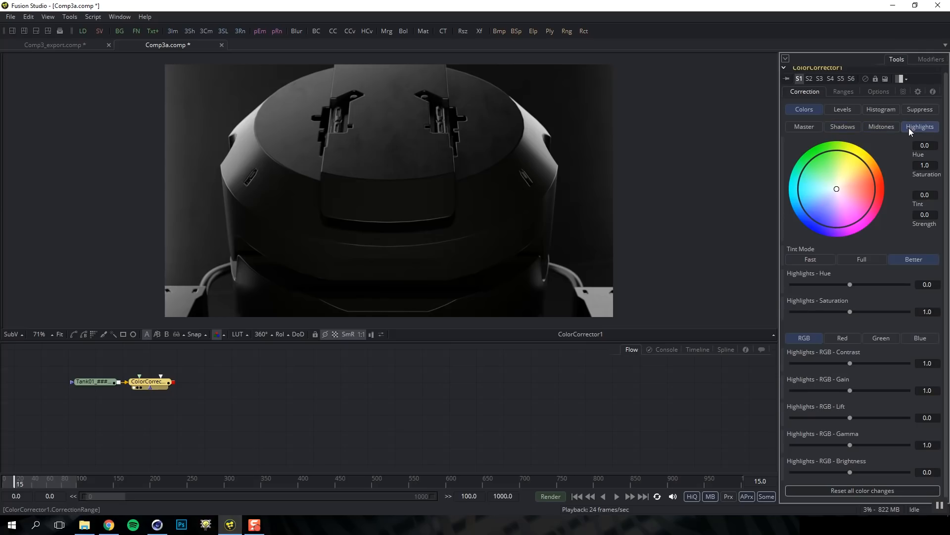
{"action": "left_click", "coordinate": [847, 126]}
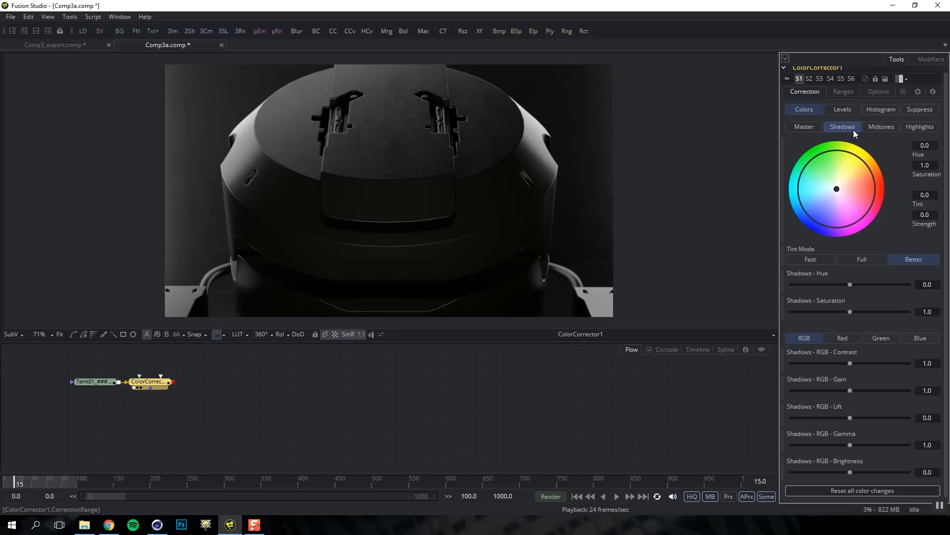
{"action": "mouse_move", "coordinate": [835, 190]}
{"action": "left_mouse_down"}
{"action": "mouse_move", "coordinate": [819, 199]}
{"action": "mouse_move", "coordinate": [849, 178]}
{"action": "left_mouse_up"}
{"action": "left_click", "coordinate": [880, 126]}
{"action": "left_click", "coordinate": [913, 126]}
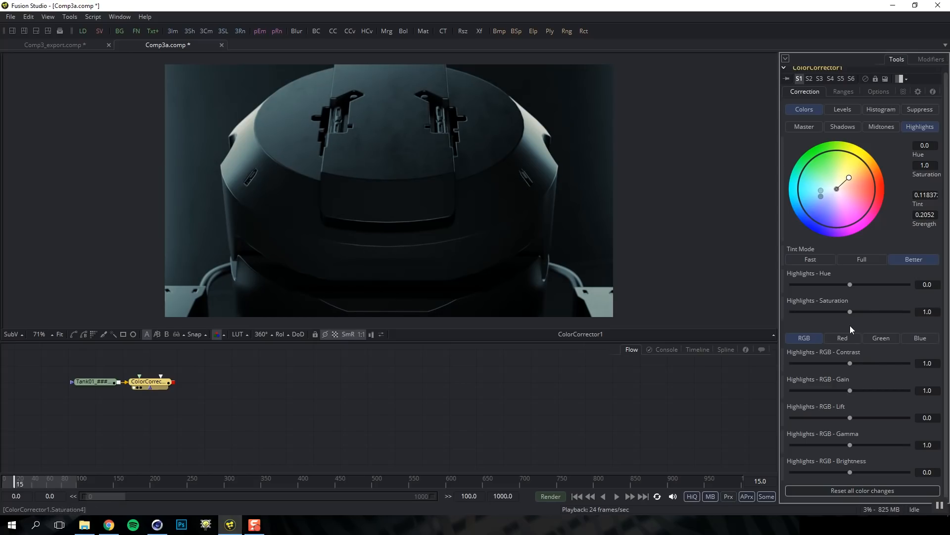
{"action": "left_click_drag", "start_coordinate": [851, 364], "coordinate": [857, 367]}
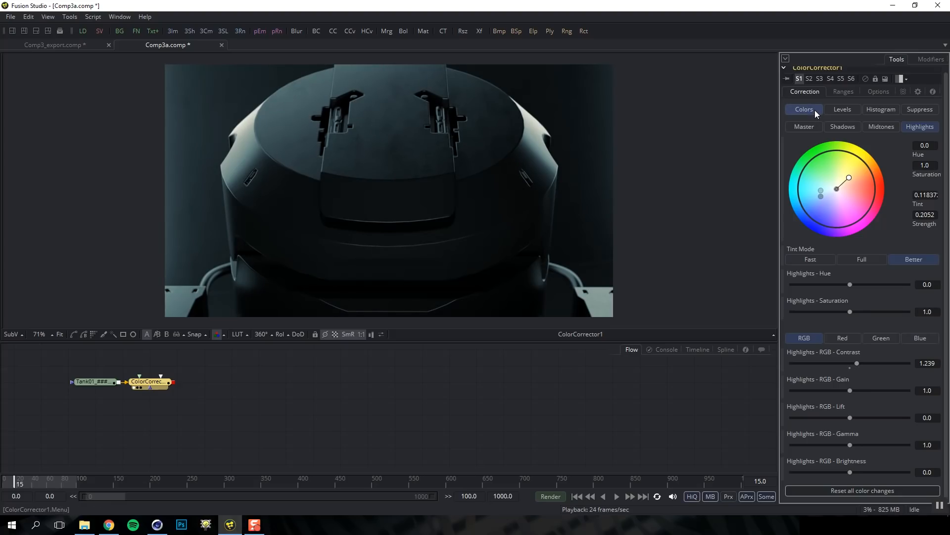
Raise master gain to 1.274 and lower gamma to 0.897, then show the Ranges curves
{"action": "left_click", "coordinate": [809, 125]}
{"action": "left_click_drag", "start_coordinate": [850, 391], "coordinate": [855, 391]}
{"action": "left_click_drag", "start_coordinate": [850, 444], "coordinate": [843, 450]}
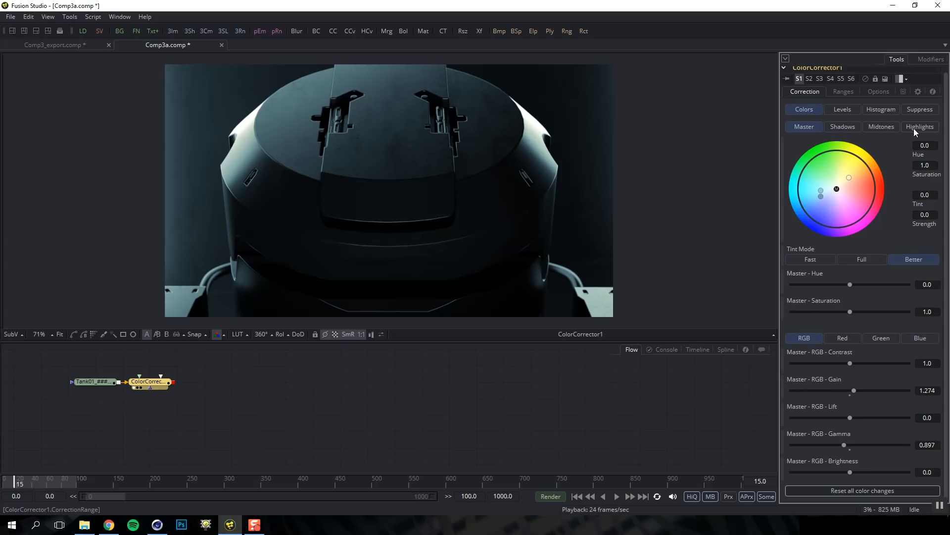
{"action": "left_click", "coordinate": [847, 90]}
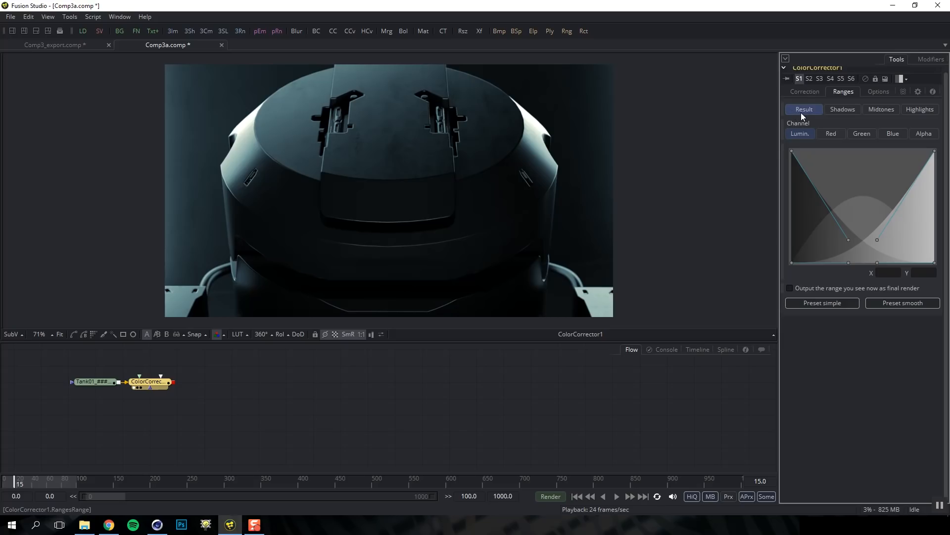
Preview the tonal ranges and extend the highlights range into darker tones
{"action": "left_click", "coordinate": [846, 109]}
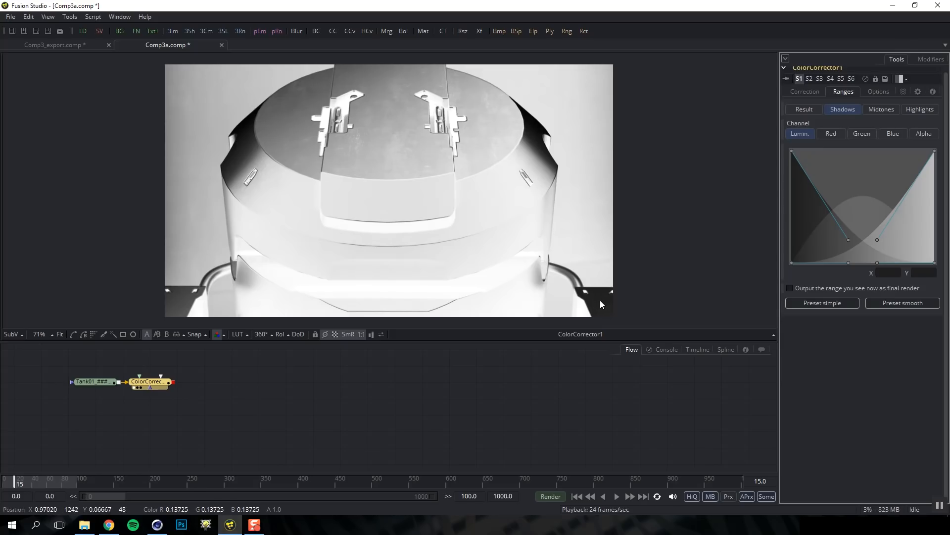
{"action": "left_click", "coordinate": [887, 112]}
{"action": "left_click", "coordinate": [920, 108]}
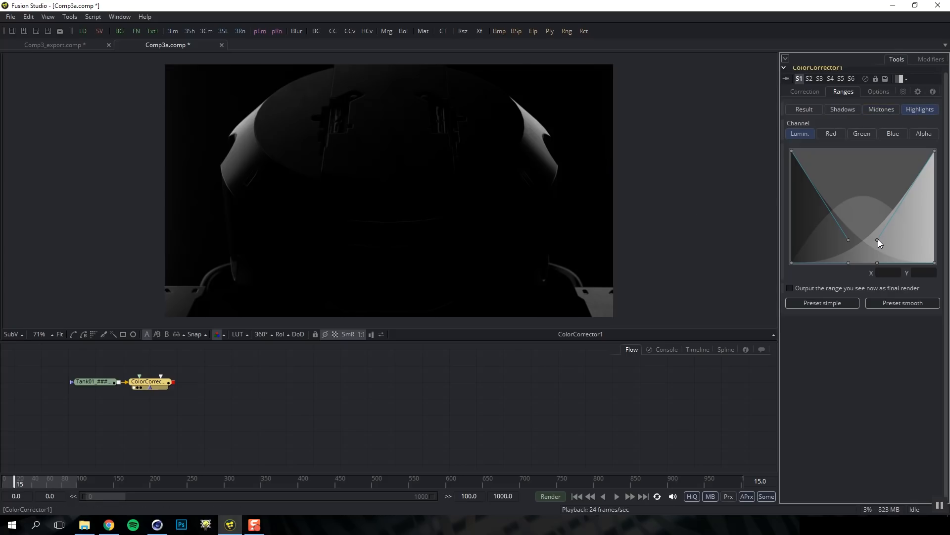
{"action": "left_click_drag", "start_coordinate": [877, 240], "coordinate": [826, 262]}
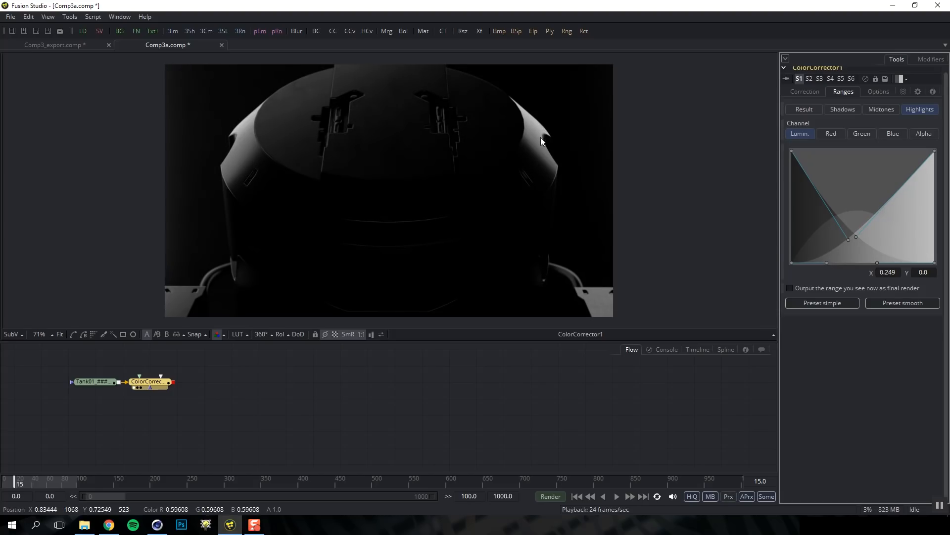
Push the shadows falloff out to about 0.516, then return to the graded result
{"action": "left_click", "coordinate": [839, 109]}
{"action": "left_click_drag", "start_coordinate": [849, 240], "coordinate": [828, 241]}
{"action": "left_click_drag", "start_coordinate": [877, 262], "coordinate": [865, 262]}
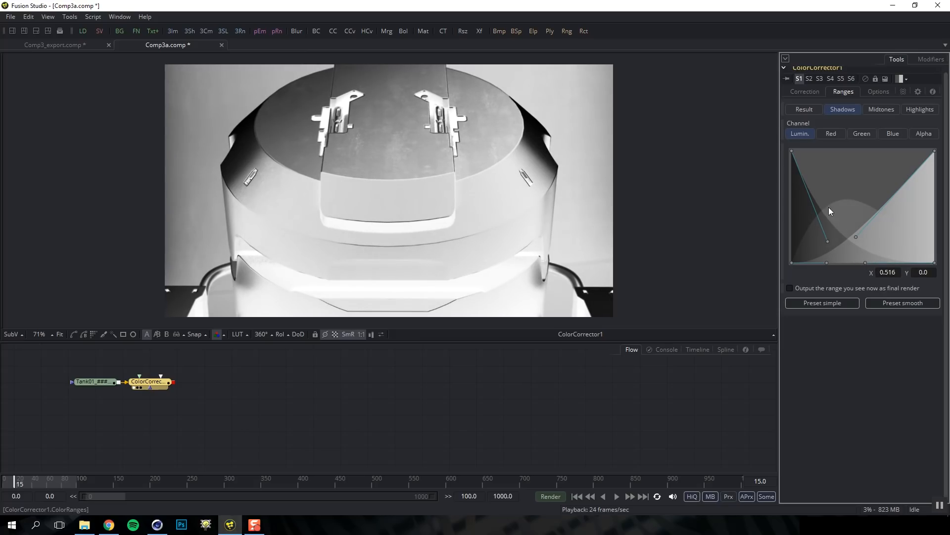
{"action": "left_click", "coordinate": [880, 109]}
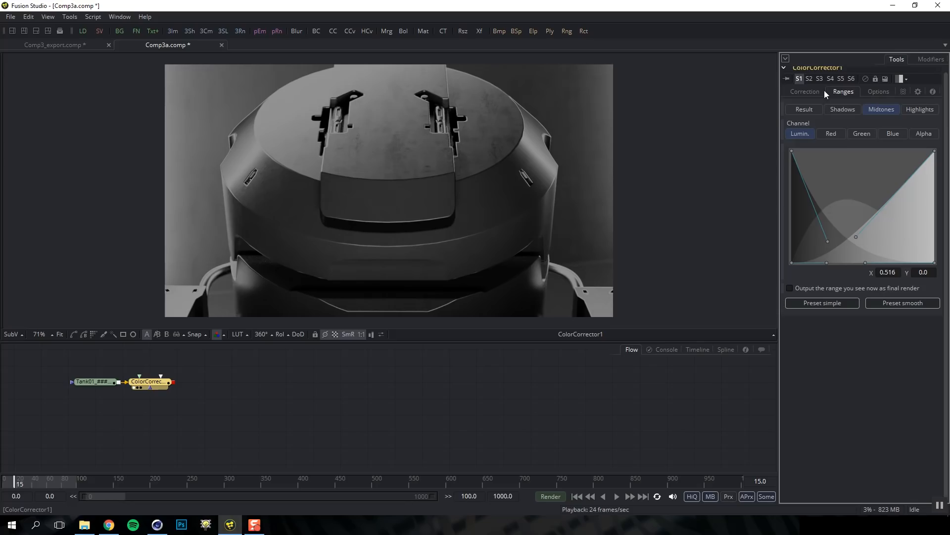
{"action": "left_click", "coordinate": [812, 108]}
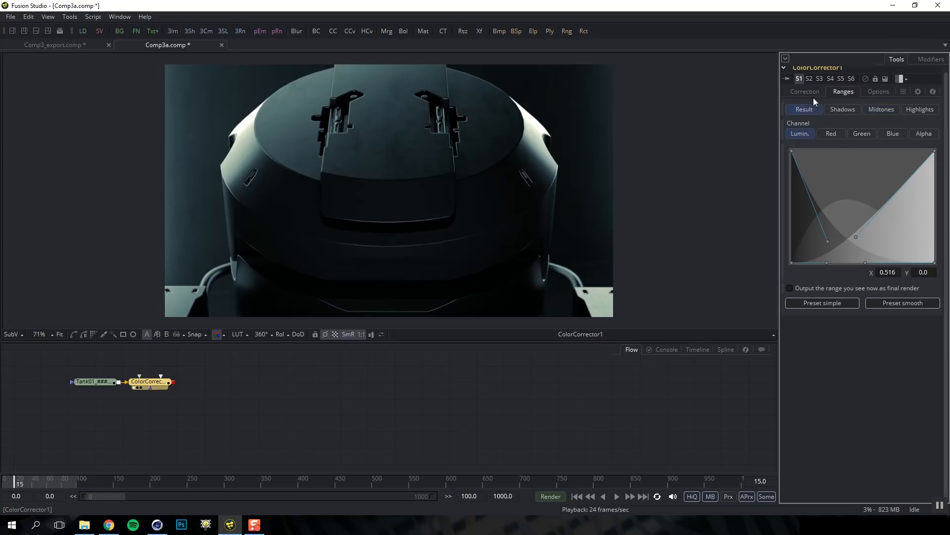
Store a master contrast of 1.103 as setting 2 and a teal tint as setting 3
{"action": "left_click", "coordinate": [814, 91]}
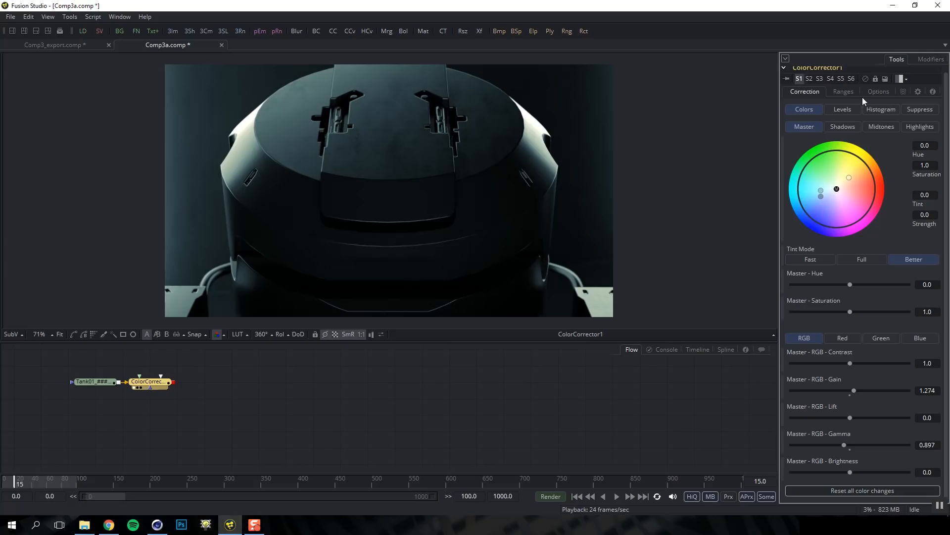
{"action": "left_click_drag", "start_coordinate": [946, 100], "coordinate": [946, 89]}
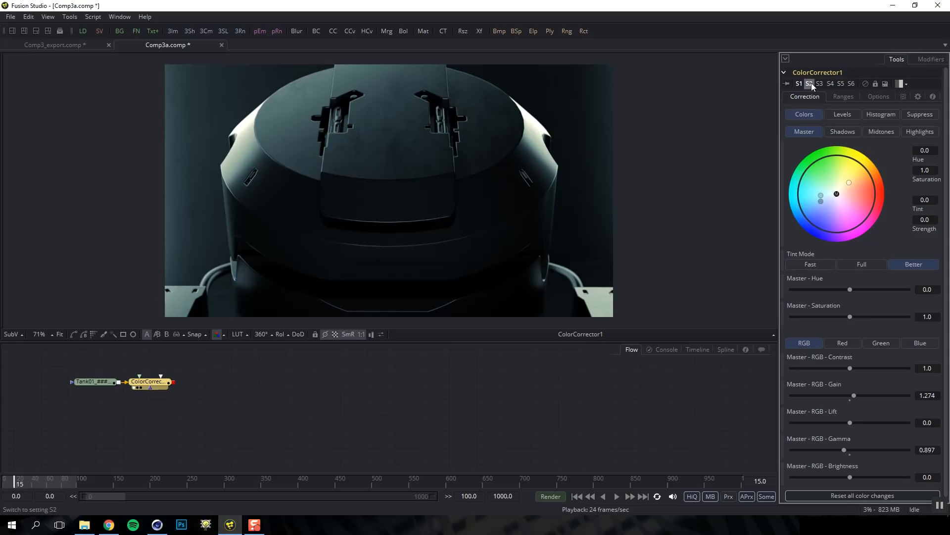
{"action": "left_click", "coordinate": [812, 84]}
{"action": "left_click_drag", "start_coordinate": [851, 367], "coordinate": [853, 371]}
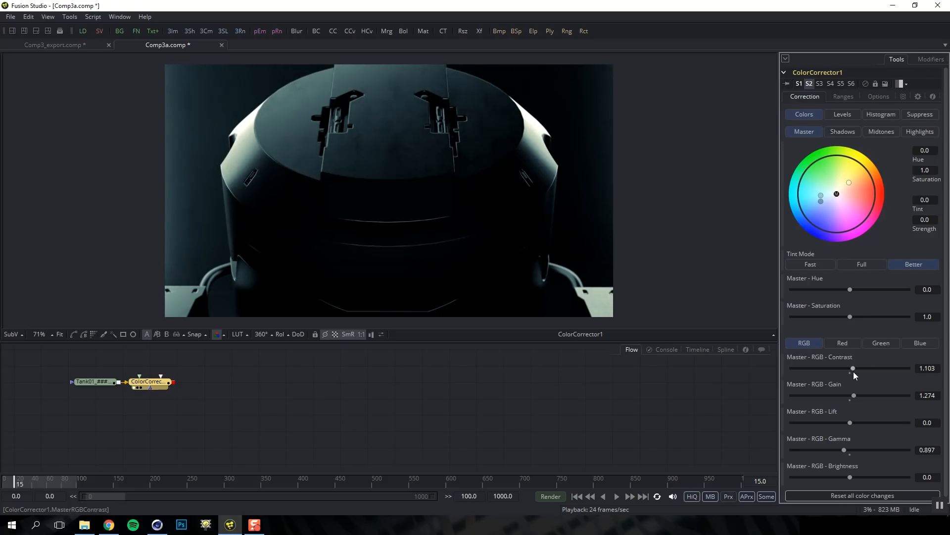
{"action": "left_click", "coordinate": [820, 83]}
{"action": "mouse_move", "coordinate": [835, 194]}
{"action": "left_mouse_down"}
{"action": "mouse_move", "coordinate": [830, 181]}
{"action": "mouse_move", "coordinate": [823, 187]}
{"action": "left_mouse_up"}
Compare stored settings 2, 3 and 1, then bypass ColorCorrector1
{"action": "left_click", "coordinate": [809, 83]}
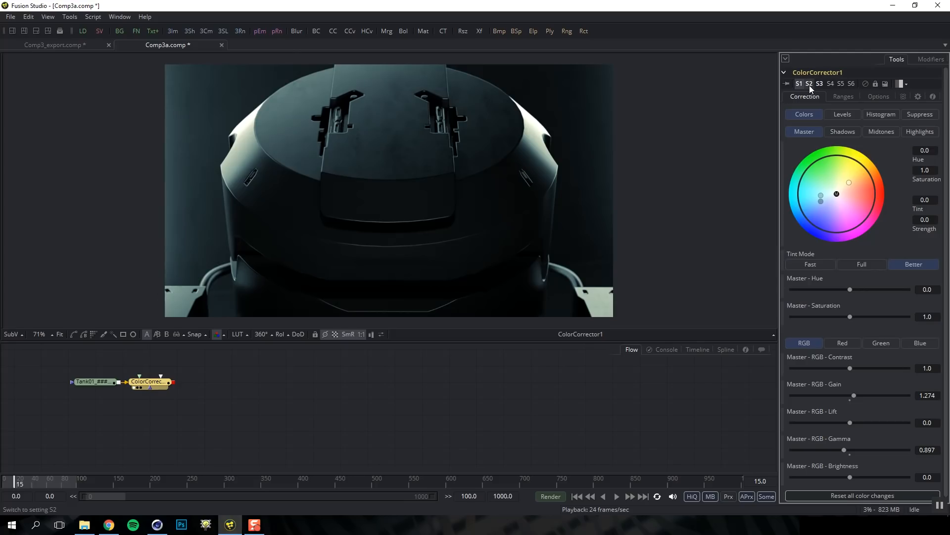
{"action": "left_click", "coordinate": [819, 83]}
{"action": "left_click", "coordinate": [799, 83]}
{"action": "left_click", "coordinate": [798, 84]}
{"action": "left_click", "coordinate": [866, 83]}
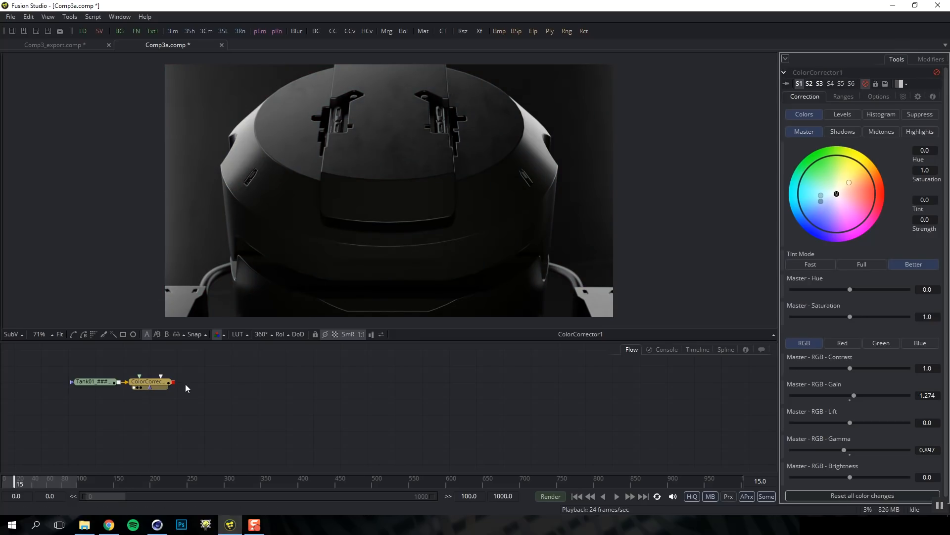
Re-enable ColorCorrector1 and test its Common Controls Blend, leaving it at 1.0
{"action": "left_click", "coordinate": [866, 83]}
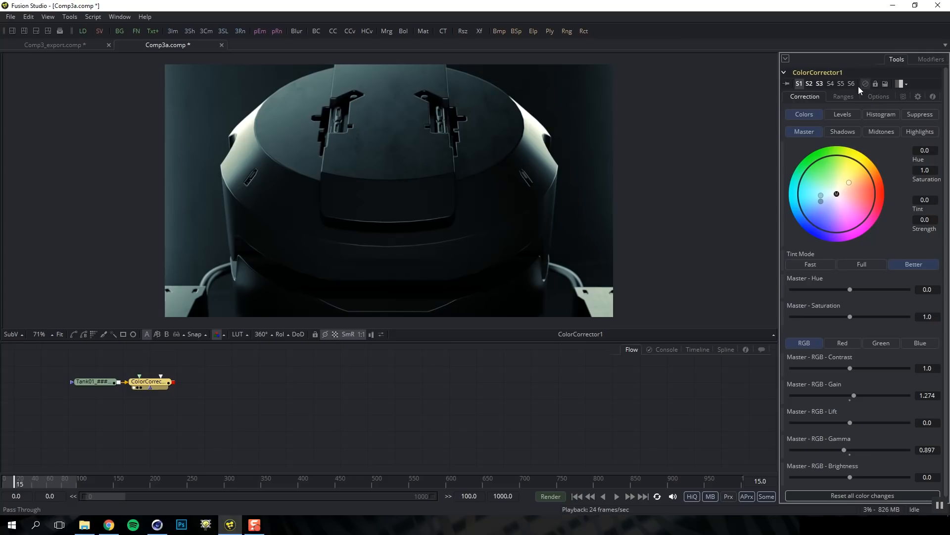
{"action": "key", "text": "ctrl+p"}
{"action": "key", "text": "ctrl+p"}
{"action": "left_click", "coordinate": [878, 95]}
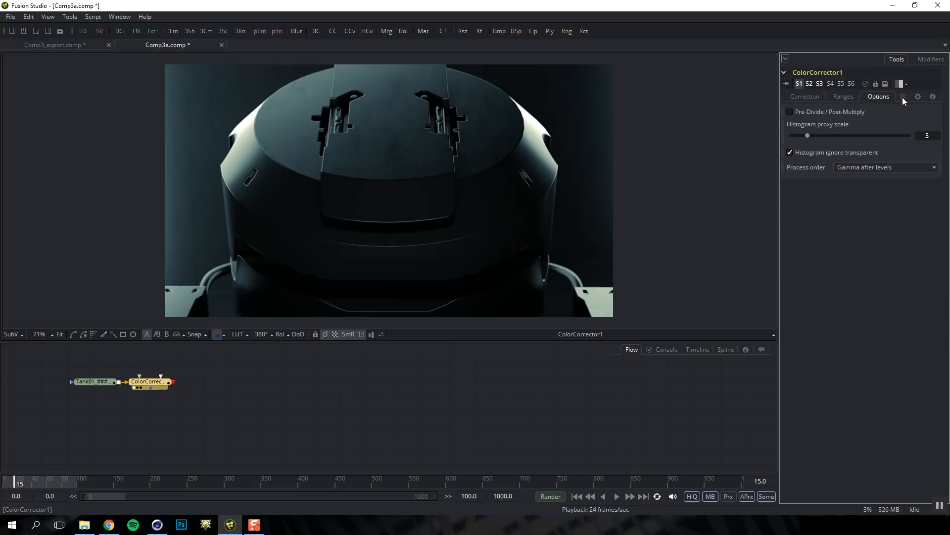
{"action": "left_click", "coordinate": [903, 97]}
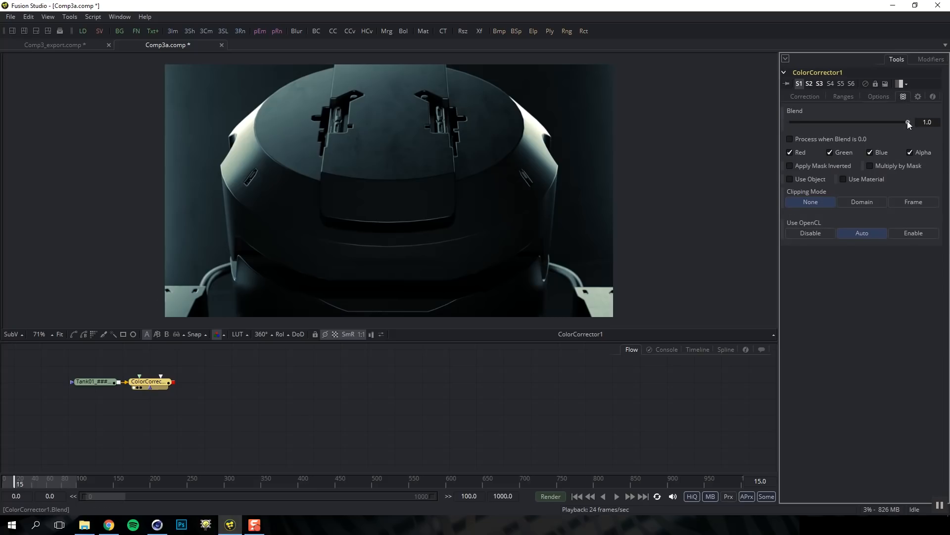
{"action": "mouse_move", "coordinate": [908, 120]}
{"action": "left_mouse_down"}
{"action": "mouse_move", "coordinate": [752, 127]}
{"action": "mouse_move", "coordinate": [945, 136]}
{"action": "mouse_move", "coordinate": [915, 134]}
{"action": "left_mouse_up"}
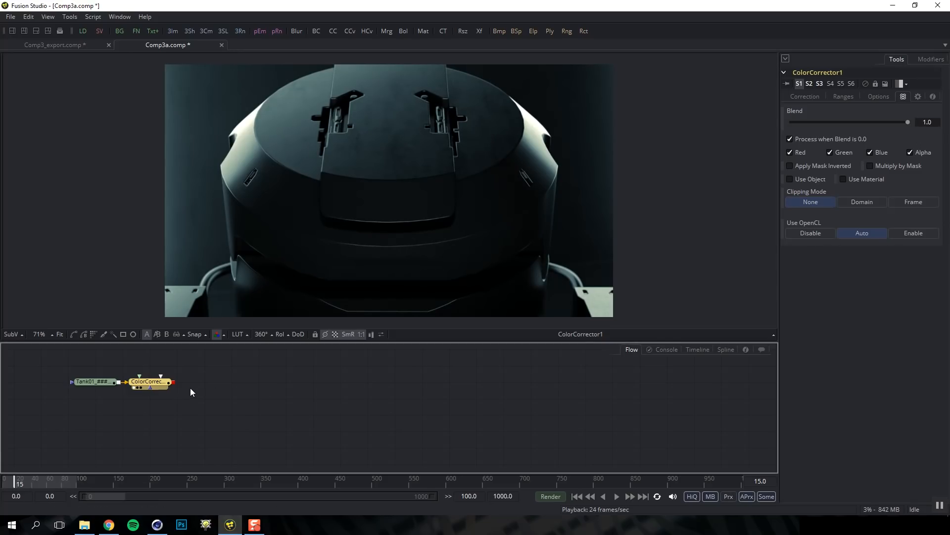
Add a Transform node after ColorCorrector1 and view its output
{"action": "key", "text": "ctrl+space"}
{"action": "type", "text": "tra"}
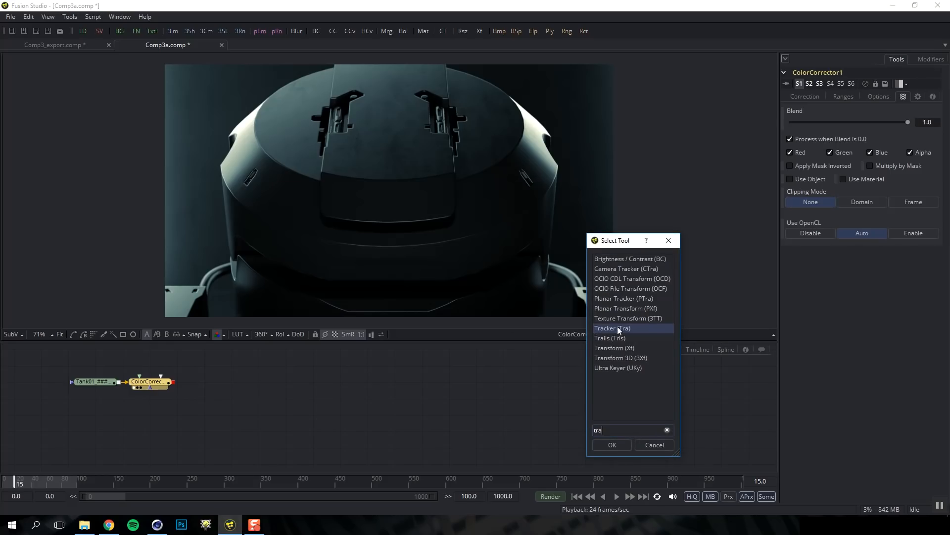
{"action": "left_click", "coordinate": [621, 347]}
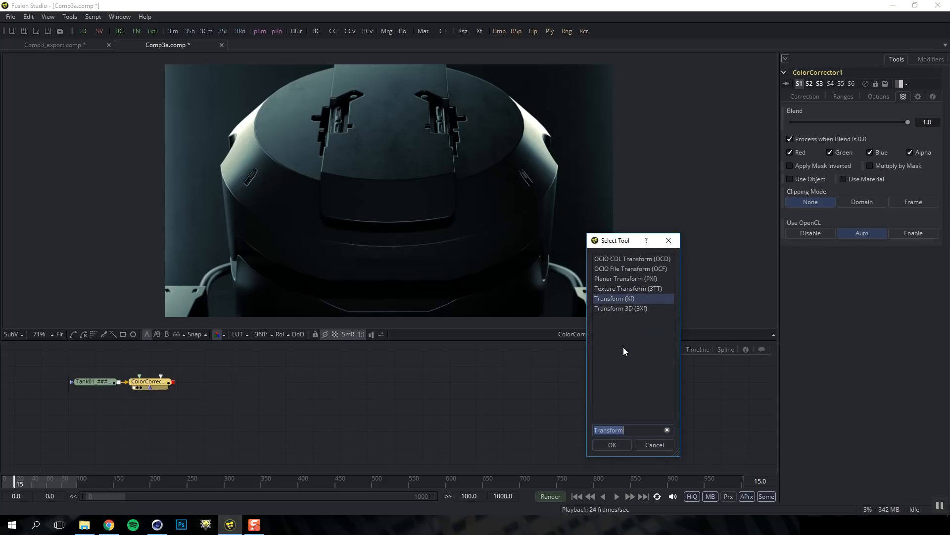
{"action": "double_click", "coordinate": [626, 299]}
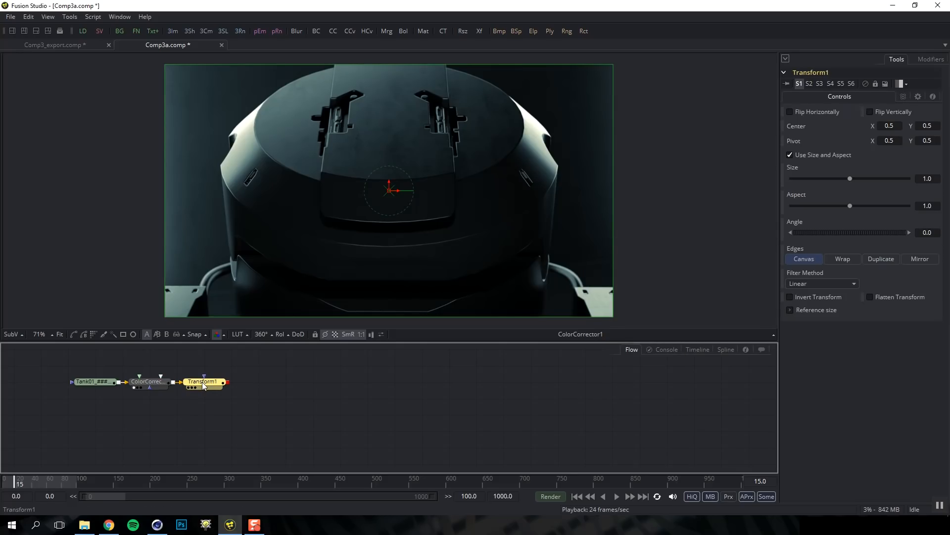
{"action": "key", "text": "1"}
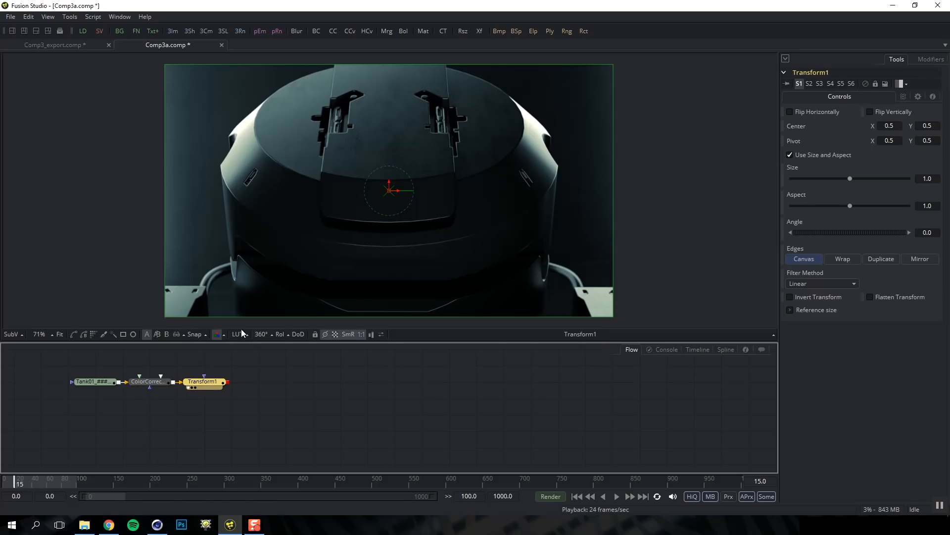
Reset Transform1's Center to 0.5, 0.5 and Angle to 0, and set Size to 1.034
{"action": "left_click", "coordinate": [390, 193]}
{"action": "left_click_drag", "start_coordinate": [390, 193], "coordinate": [404, 180]}
{"action": "left_click_drag", "start_coordinate": [851, 179], "coordinate": [852, 178]}
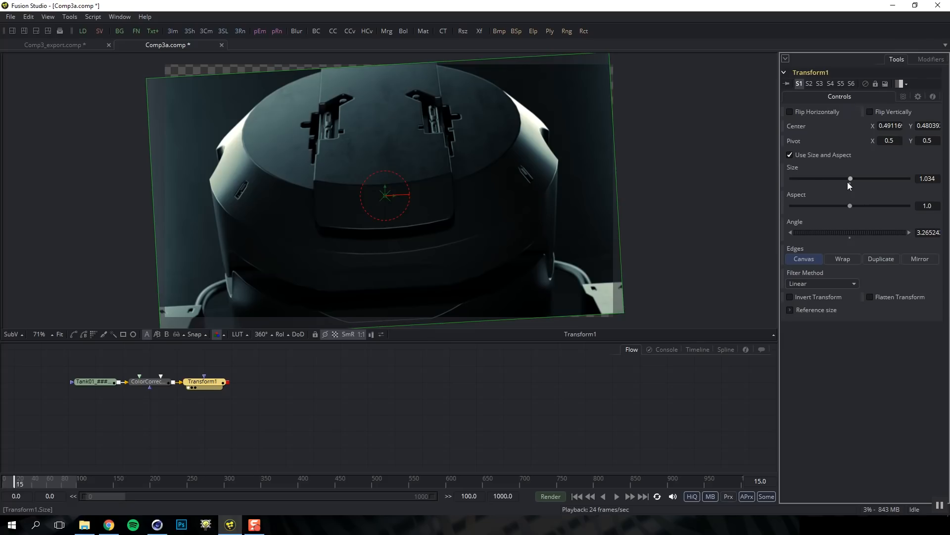
{"action": "double_click", "coordinate": [850, 182]}
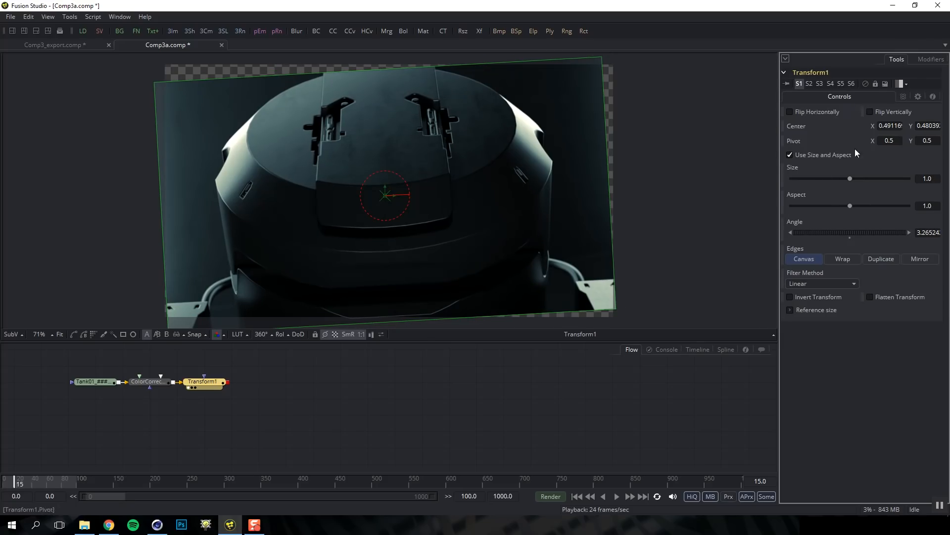
{"action": "double_click", "coordinate": [851, 235]}
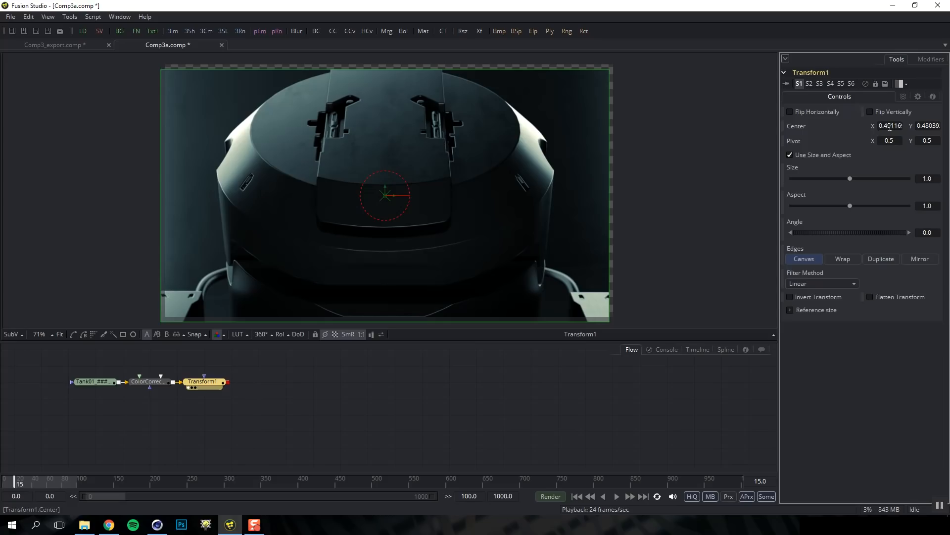
{"action": "right_click", "coordinate": [801, 124]}
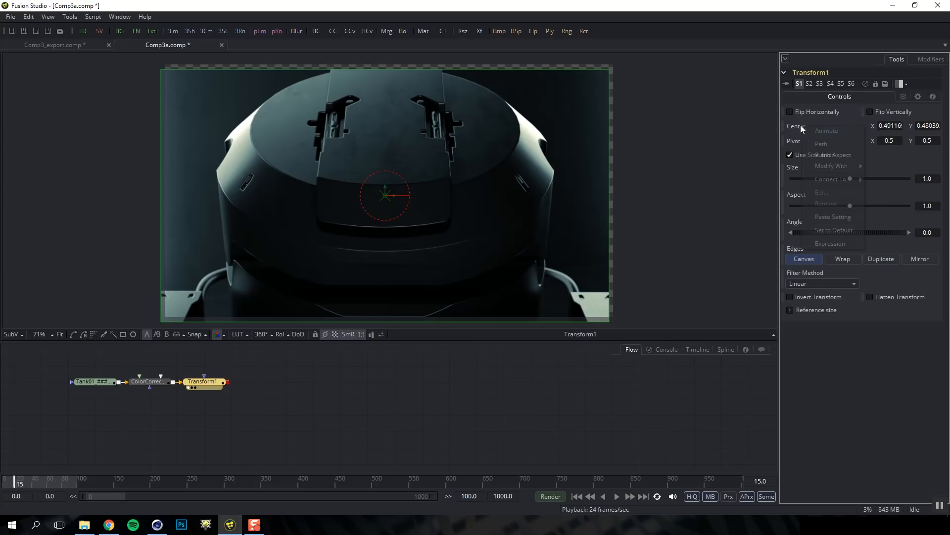
{"action": "left_click", "coordinate": [836, 230]}
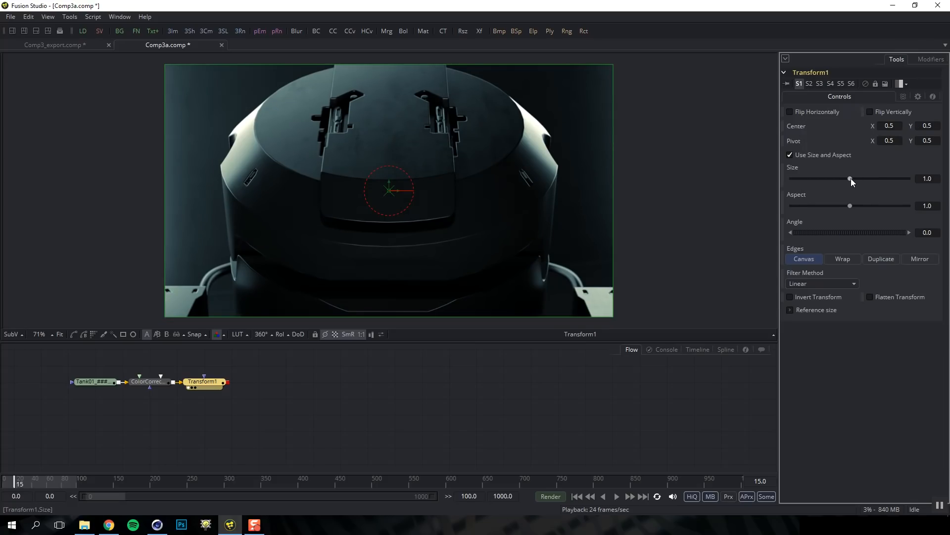
{"action": "left_click_drag", "start_coordinate": [851, 179], "coordinate": [851, 179]}
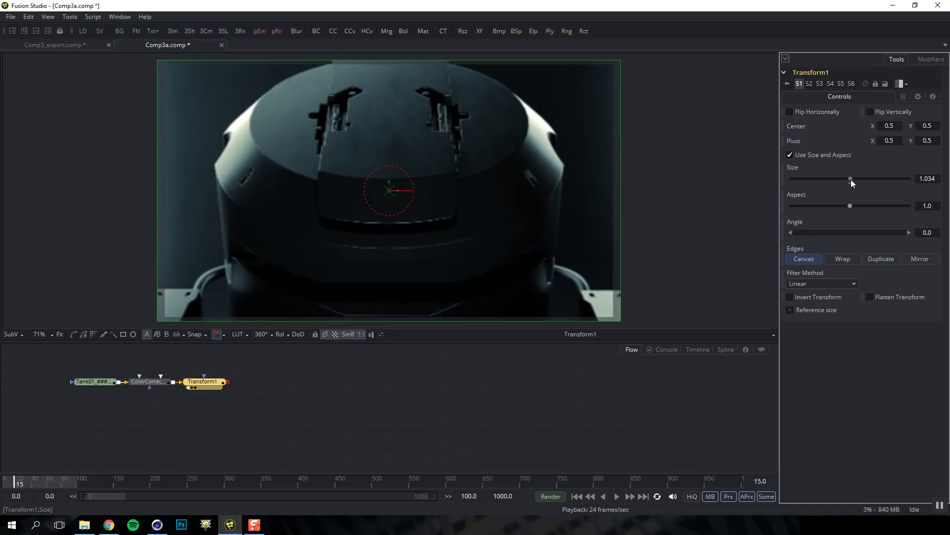
Turn off the red and green channels in Transform1's Common Controls
{"action": "left_click", "coordinate": [903, 96]}
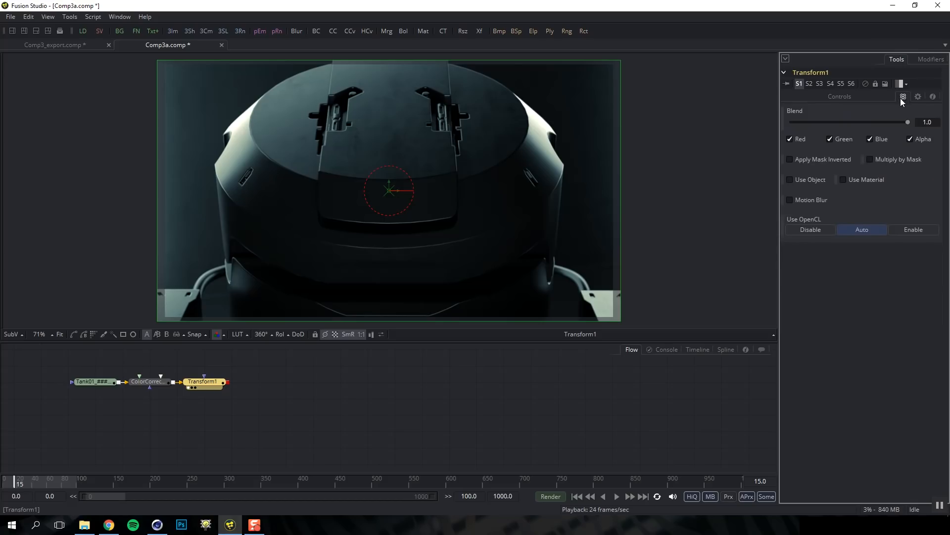
{"action": "left_click", "coordinate": [791, 138]}
{"action": "left_click", "coordinate": [829, 140]}
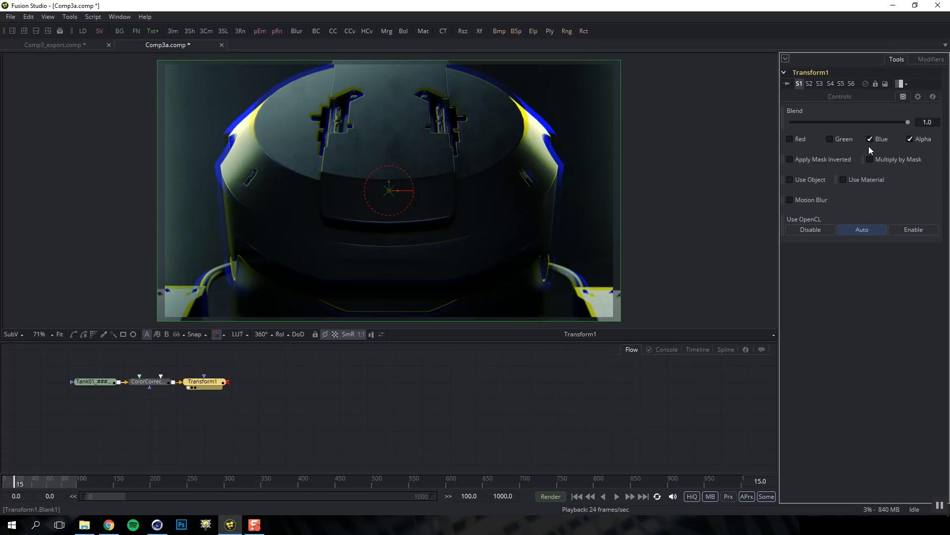
{"action": "left_click", "coordinate": [861, 94]}
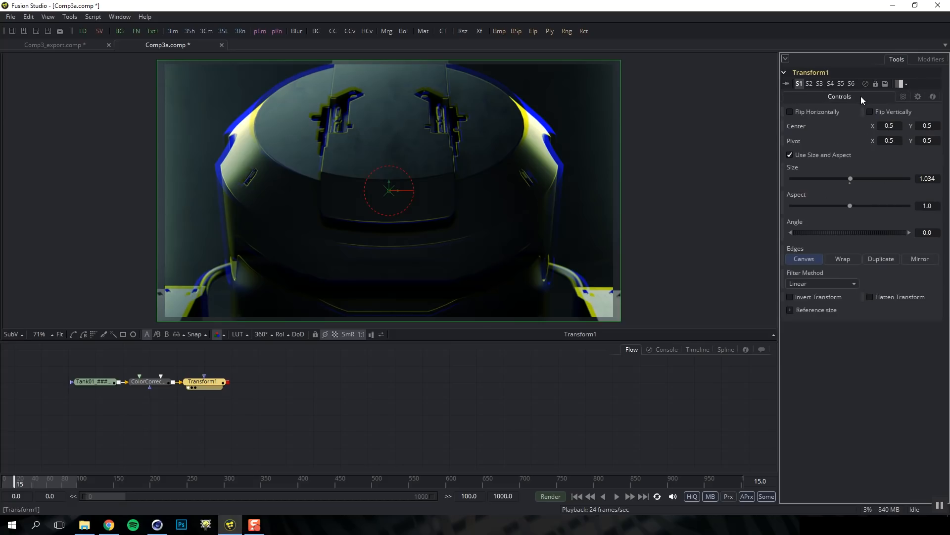
Change Transform1's Size to 1.005 and zoom the viewer to 100%
{"action": "left_click", "coordinate": [928, 179]}
{"action": "left_click_drag", "start_coordinate": [935, 178], "coordinate": [929, 179]}
{"action": "type", "text": "005"}
{"action": "key", "text": "Tab"}
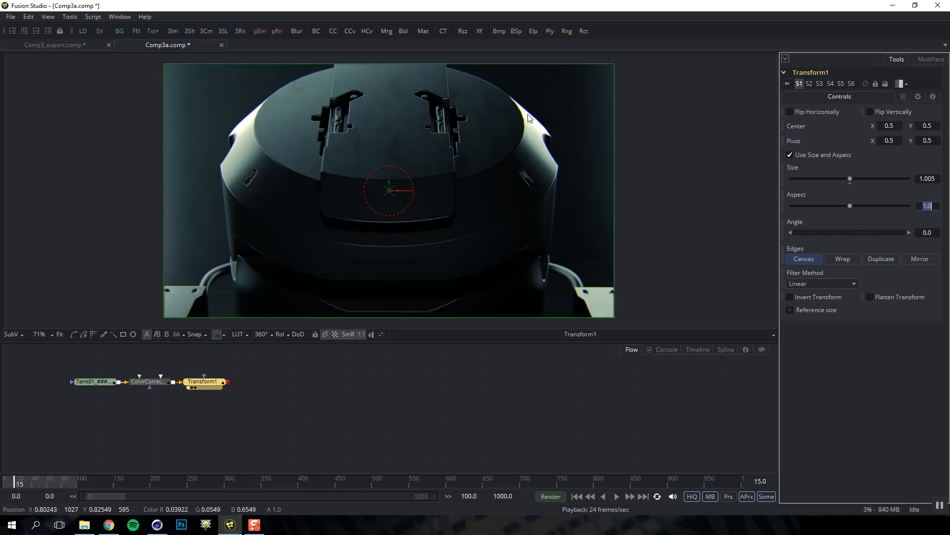
{"action": "left_click", "coordinate": [536, 118]}
{"action": "key", "text": "plus"}
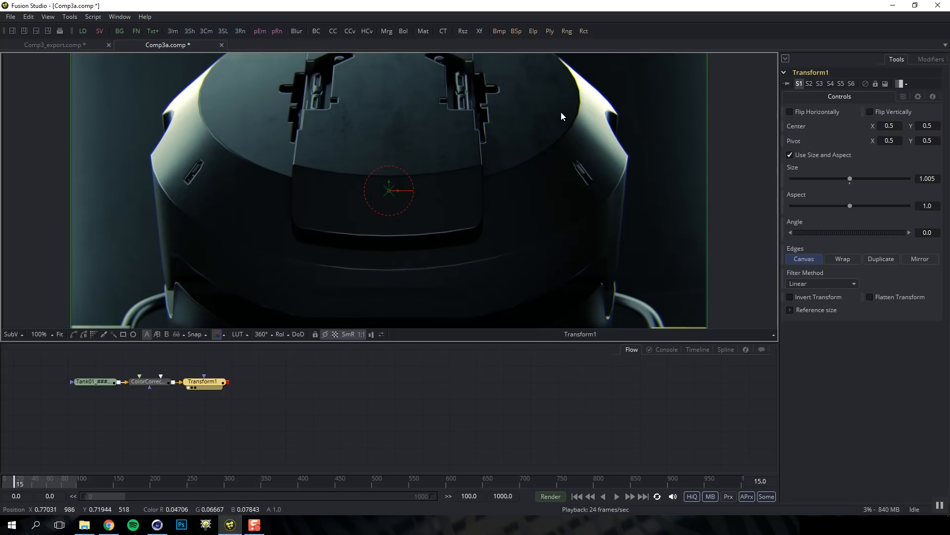
{"action": "key", "text": "minus"}
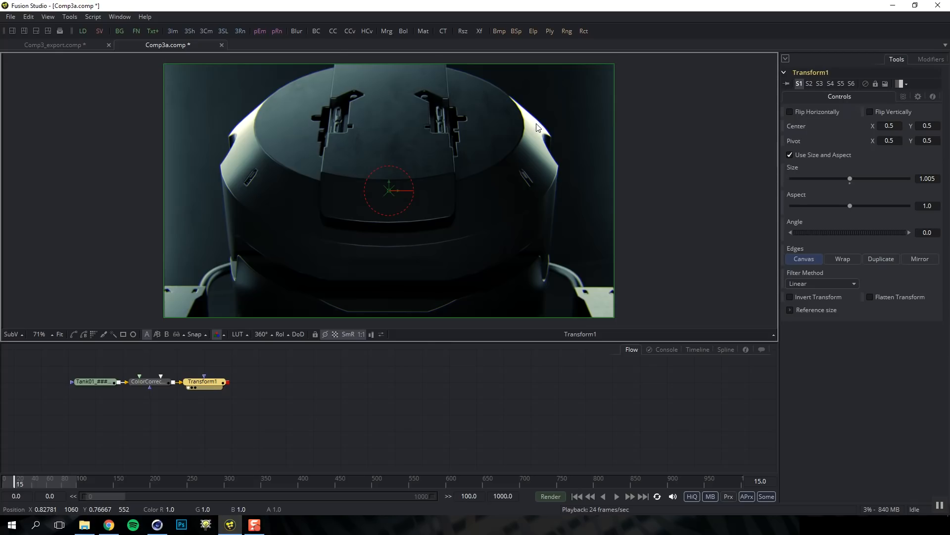
{"action": "key", "text": "plus"}
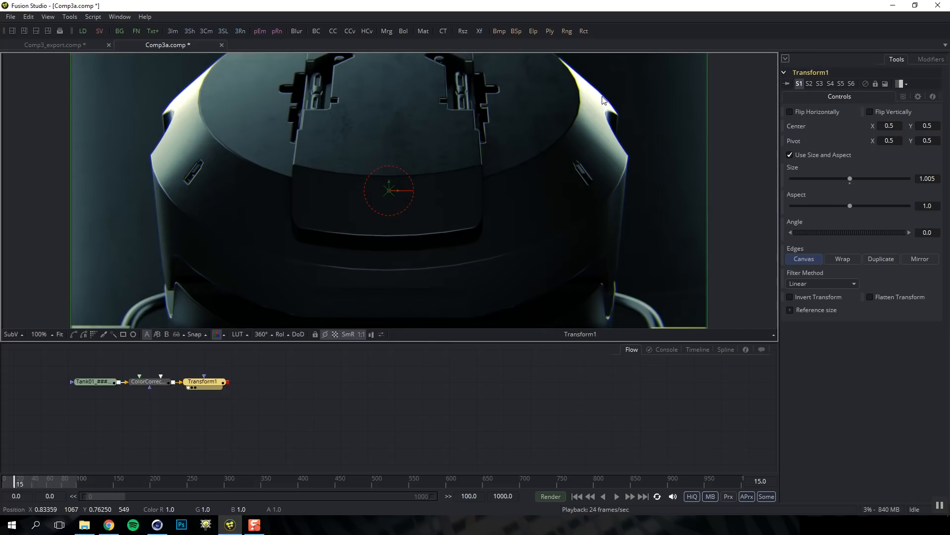
View Transform1's result and lower its Blend to about 0.6
{"action": "left_click_drag", "start_coordinate": [148, 381], "coordinate": [241, 320]}
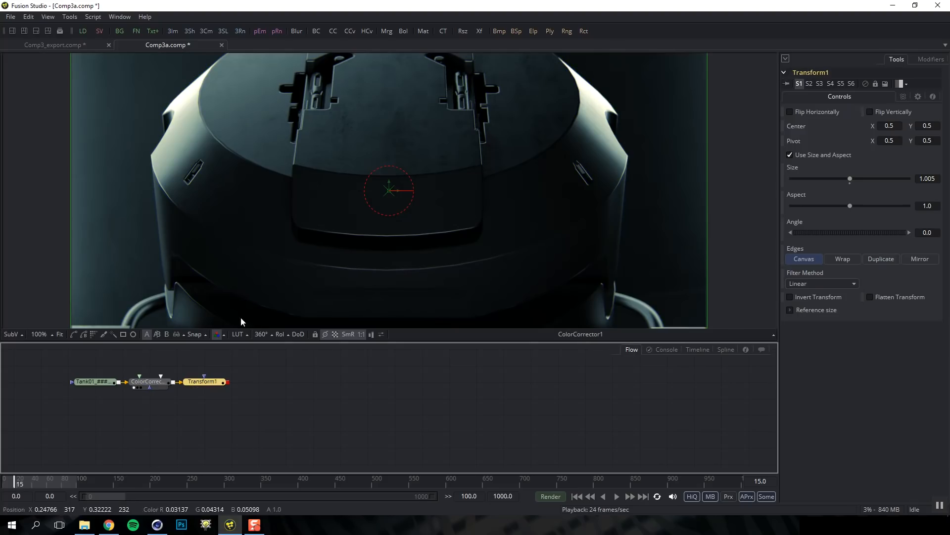
{"action": "left_click_drag", "start_coordinate": [195, 382], "coordinate": [261, 303]}
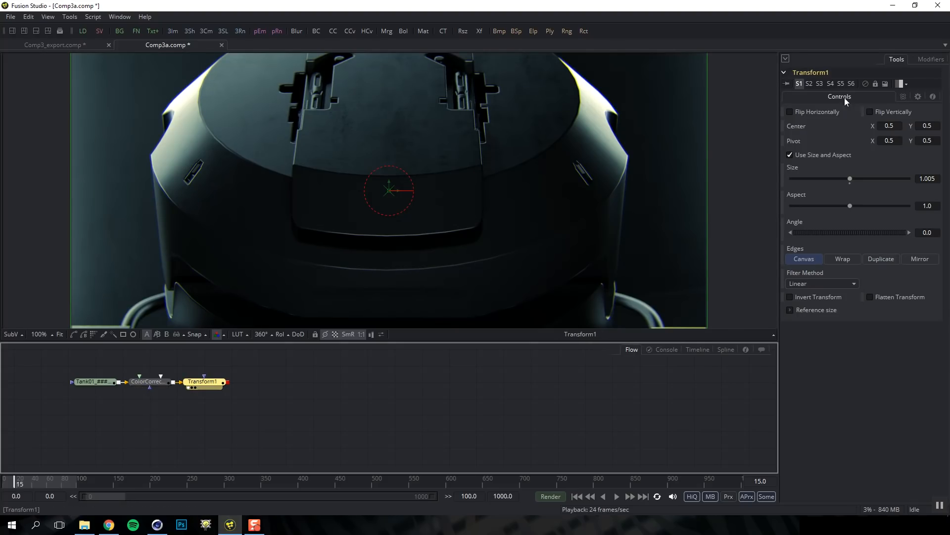
{"action": "left_click", "coordinate": [904, 95]}
{"action": "left_click_drag", "start_coordinate": [901, 123], "coordinate": [865, 120]}
Add a Glow node after Transform1 and view its result
{"action": "key", "text": "ctrl+f"}
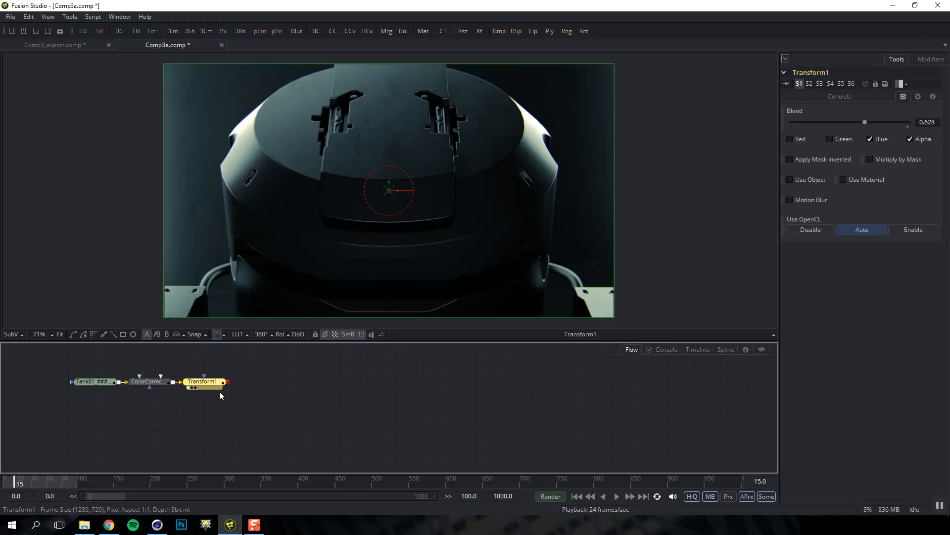
{"action": "key", "text": "shift+space"}
{"action": "type", "text": "glow"}
{"action": "key", "text": "Return"}
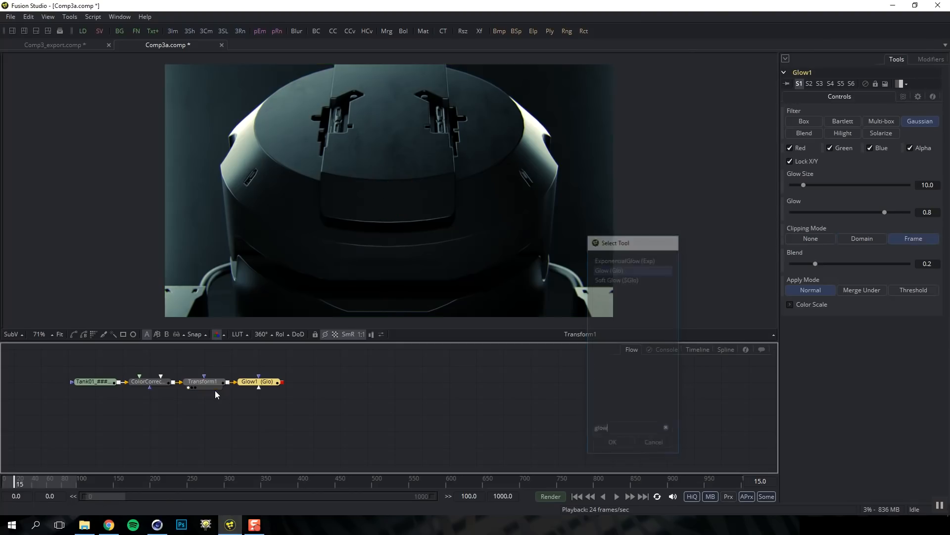
{"action": "left_click", "coordinate": [252, 386]}
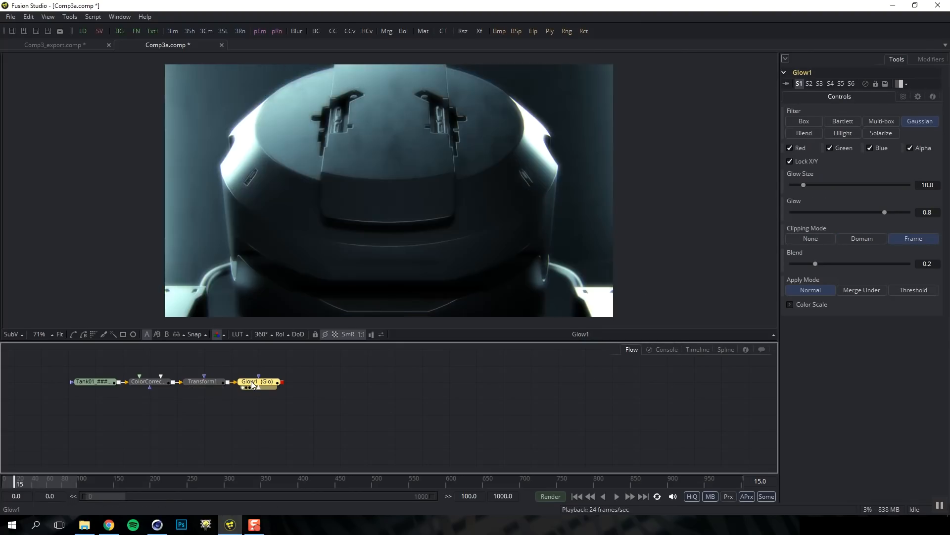
Set Glow Size 8.5, Threshold apply mode and Glow 0.645
{"action": "left_click_drag", "start_coordinate": [803, 186], "coordinate": [802, 185]}
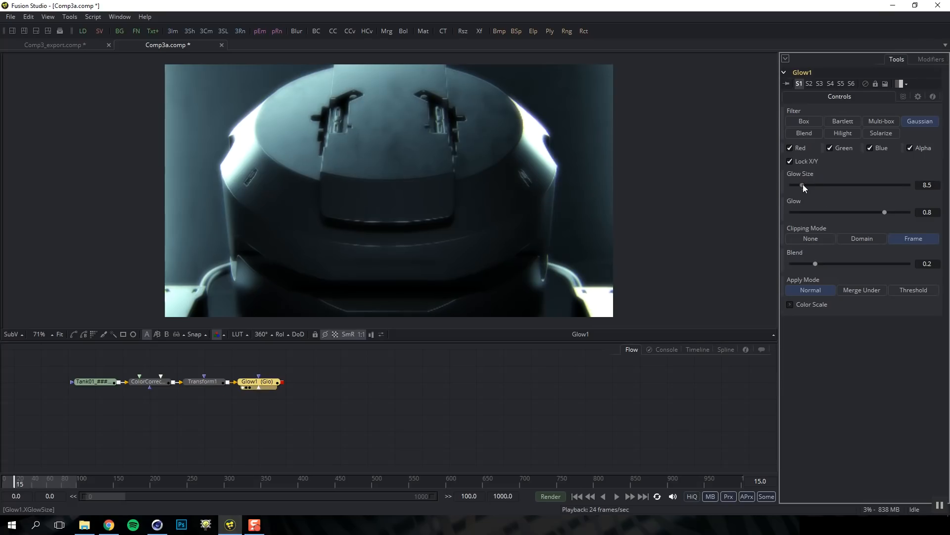
{"action": "left_click_drag", "start_coordinate": [884, 211], "coordinate": [875, 211]}
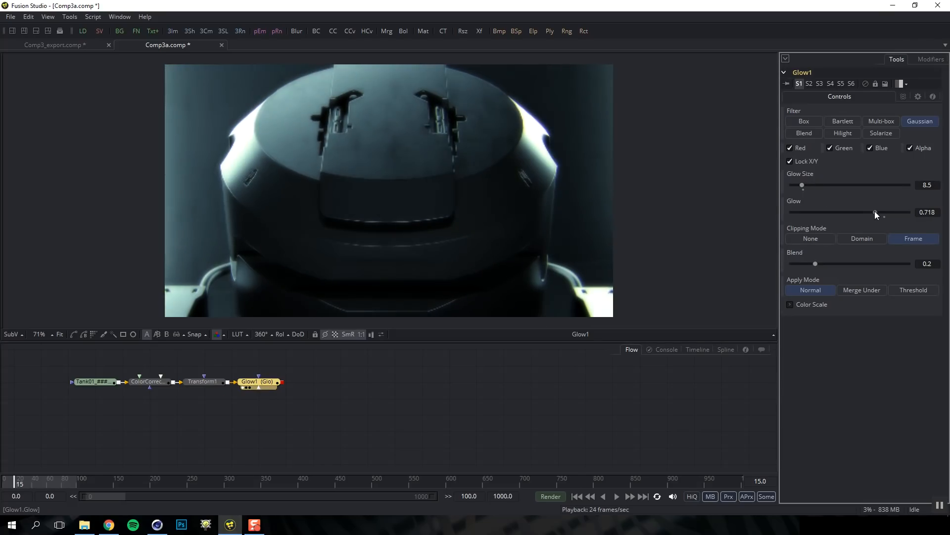
{"action": "left_click", "coordinate": [910, 290]}
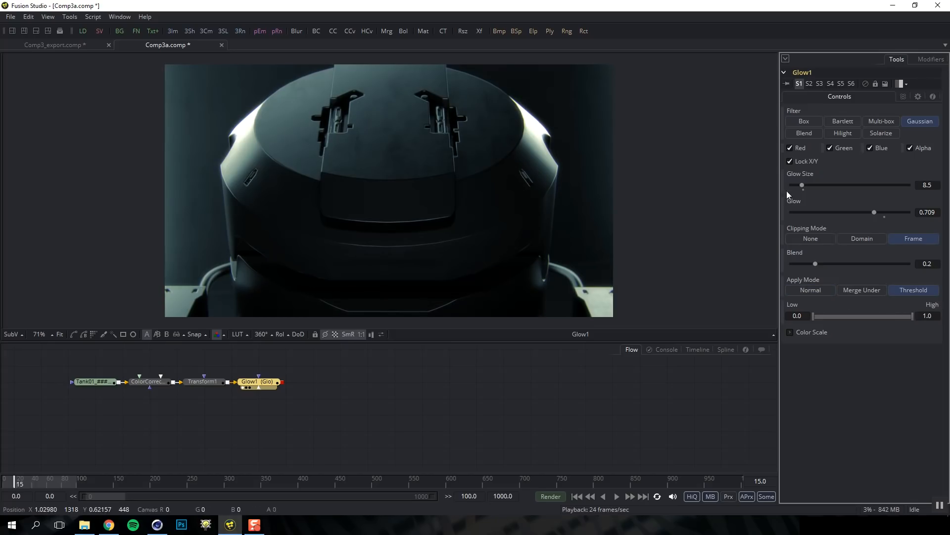
{"action": "left_click_drag", "start_coordinate": [874, 212], "coordinate": [864, 220]}
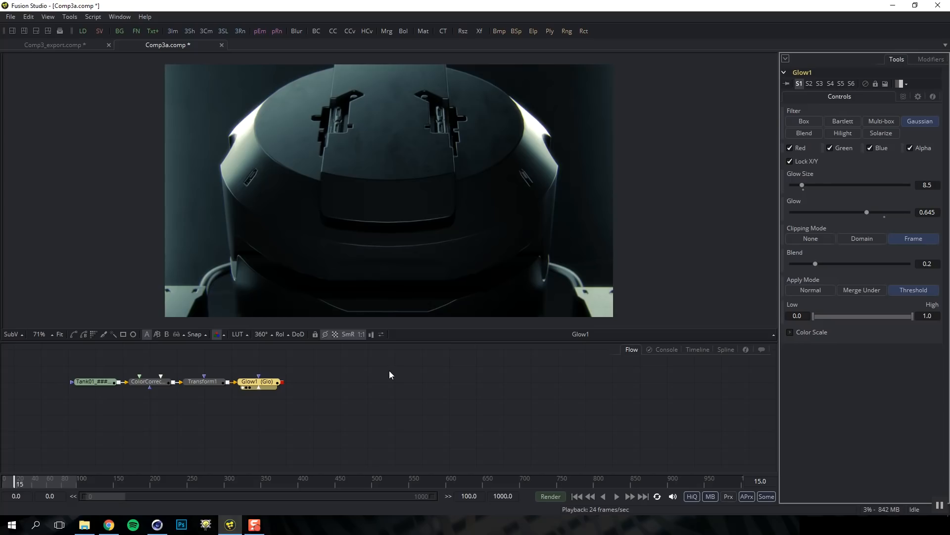
{"action": "left_click", "coordinate": [273, 386]}
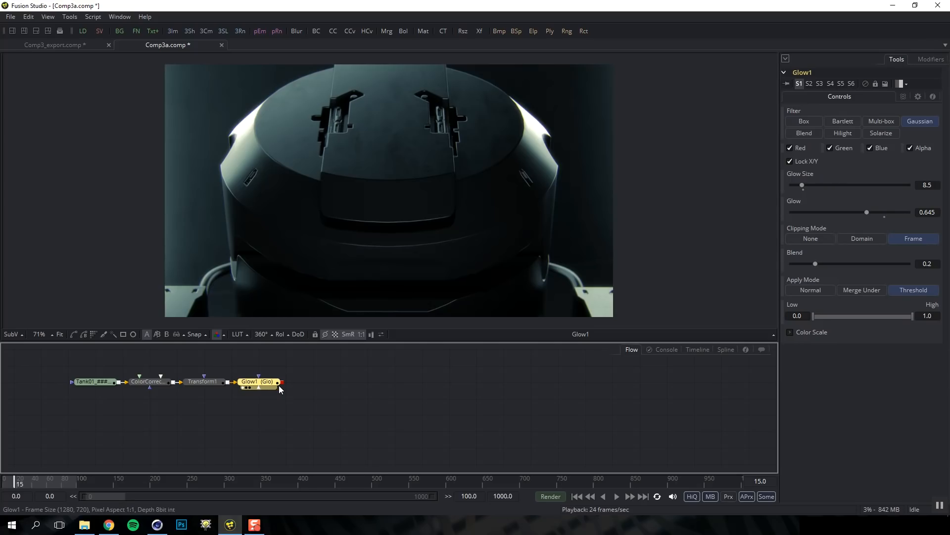
Add a Saver after Glow1 writing Tank.png into the Tank01 folder
{"action": "key", "text": "shift+space"}
{"action": "type", "text": "sav"}
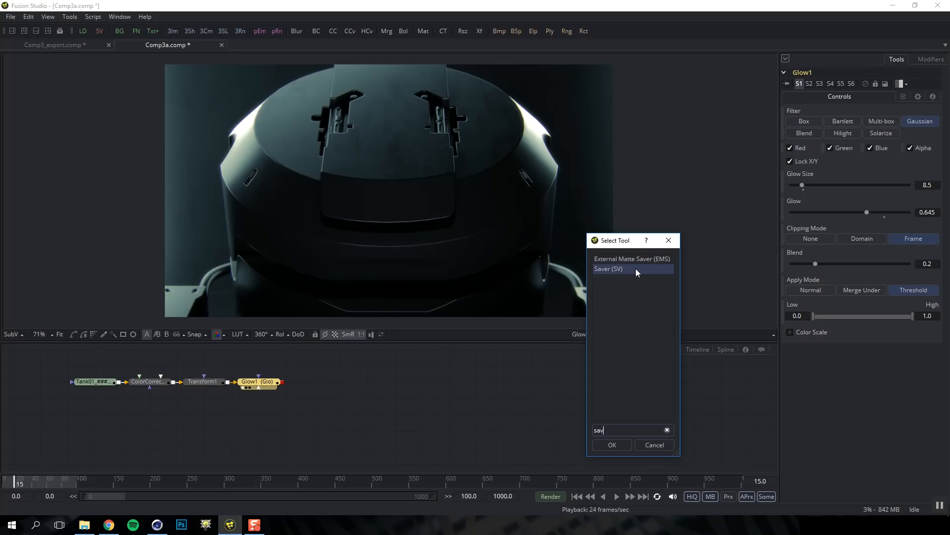
{"action": "double_click", "coordinate": [636, 268]}
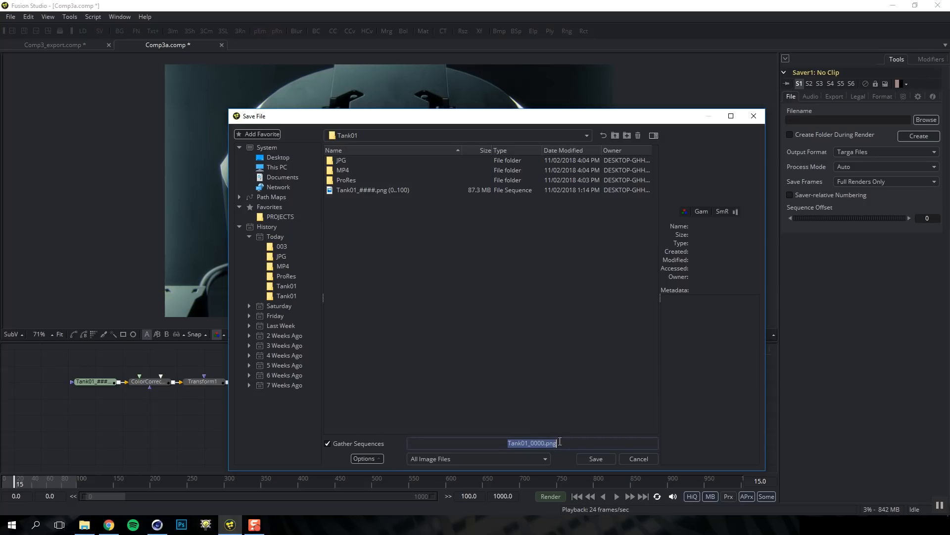
{"action": "left_click", "coordinate": [595, 458]}
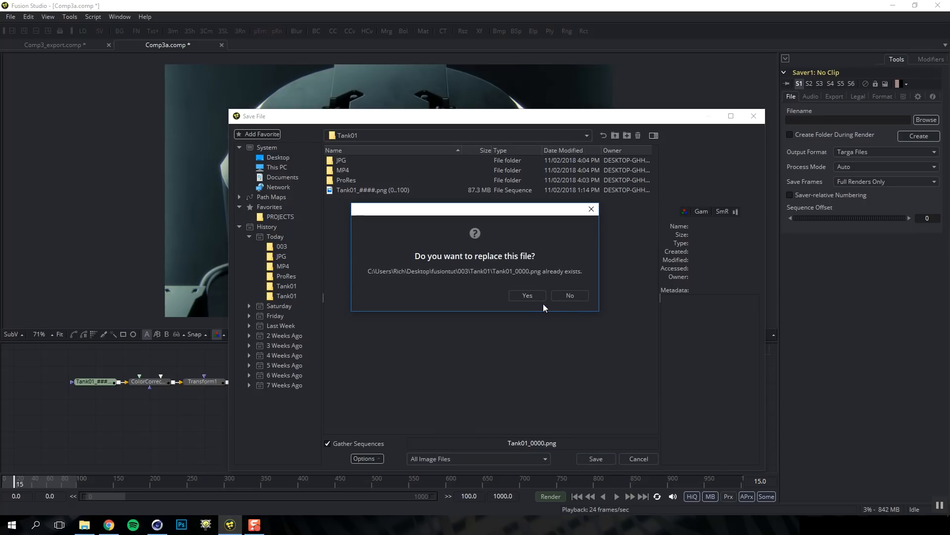
{"action": "left_click", "coordinate": [570, 295]}
{"action": "left_click", "coordinate": [538, 443]}
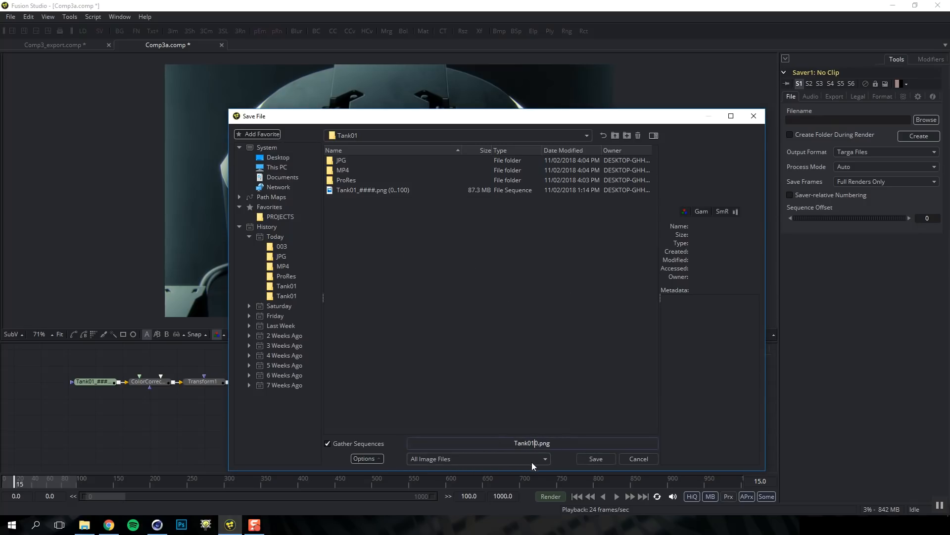
{"action": "key", "text": "BackSpace"}
{"action": "key", "text": "BackSpace"}
{"action": "left_click", "coordinate": [587, 459]}
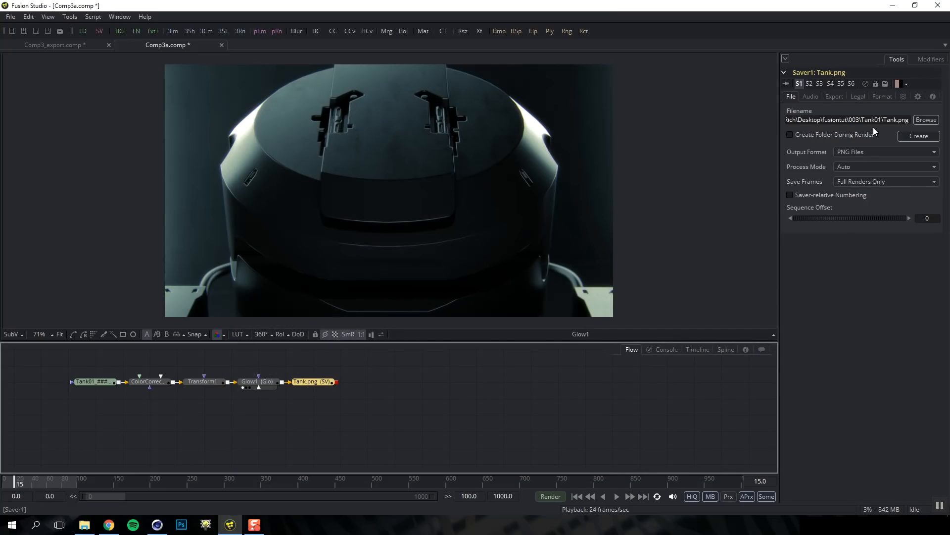
Change the saver's filename extension to Tank.mov for QuickTime output
{"action": "left_click", "coordinate": [878, 152]}
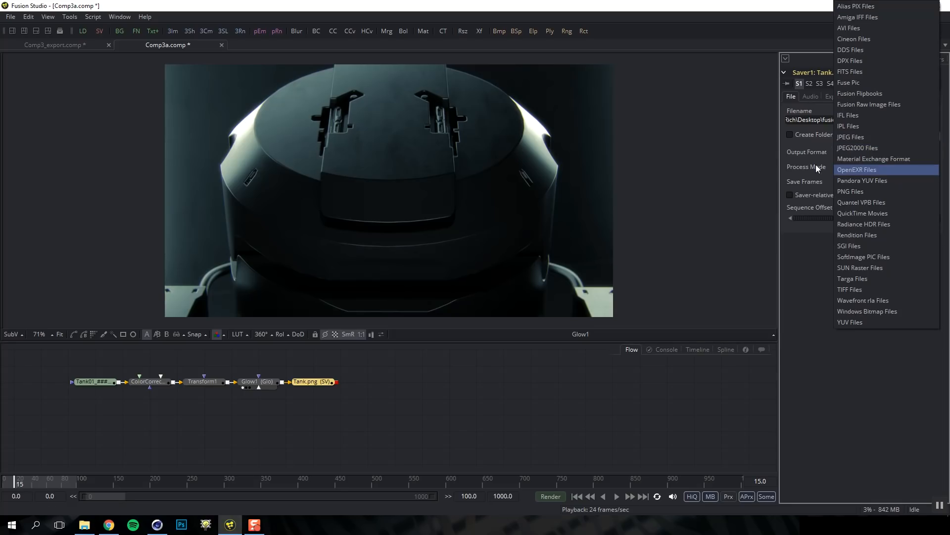
{"action": "left_click", "coordinate": [815, 148]}
{"action": "left_click_drag", "start_coordinate": [898, 121], "coordinate": [914, 120]}
{"action": "type", "text": "mov"}
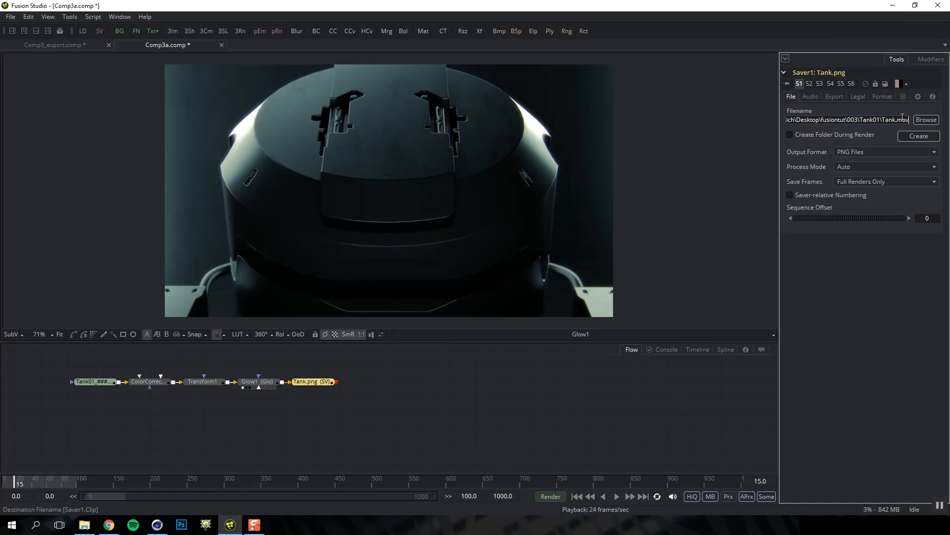
{"action": "key", "text": "Tab"}
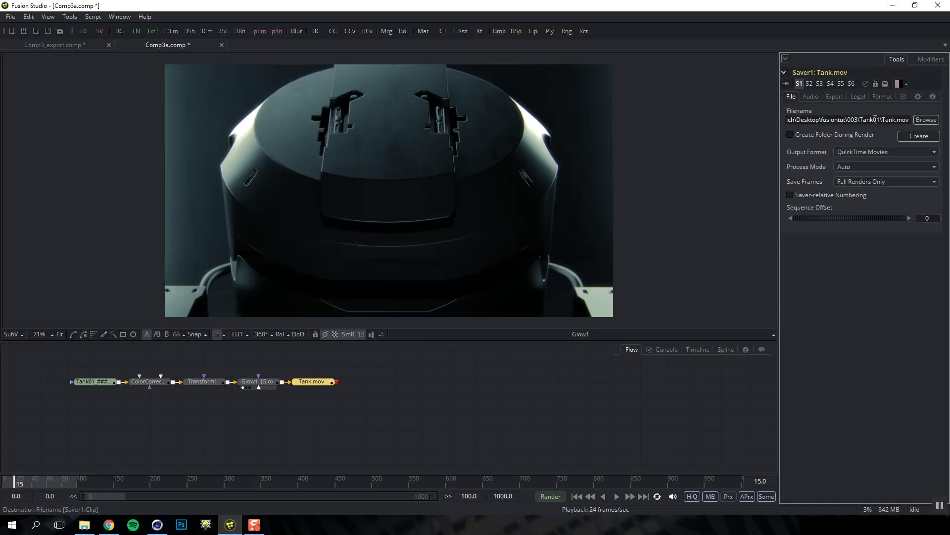
Choose Apple ProRes 422 compression in the Saver's Format settings
{"action": "left_click", "coordinate": [882, 96]}
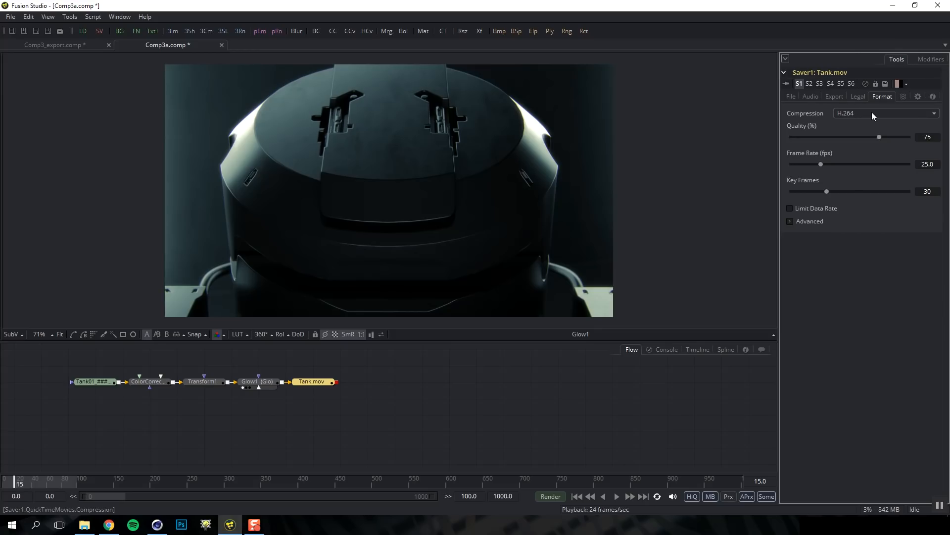
{"action": "left_click", "coordinate": [872, 113]}
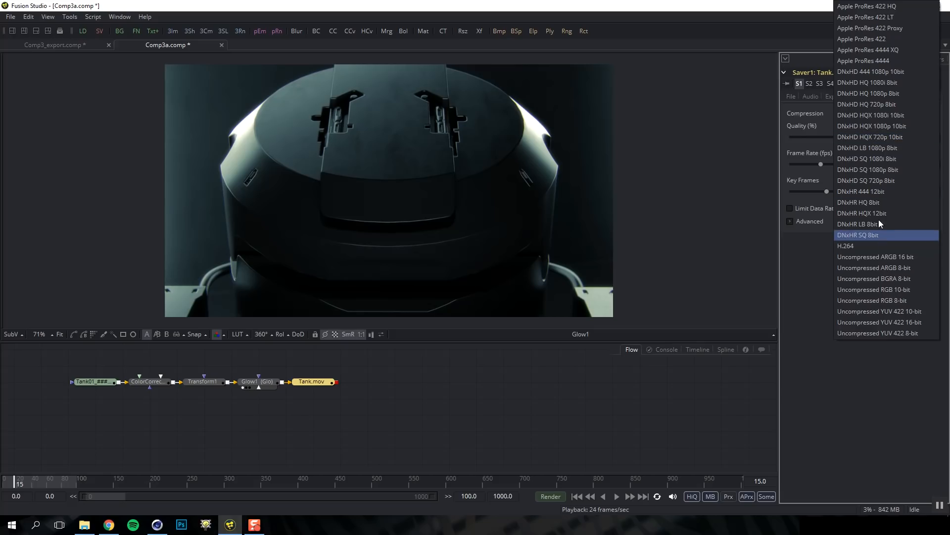
{"action": "left_click", "coordinate": [874, 38]}
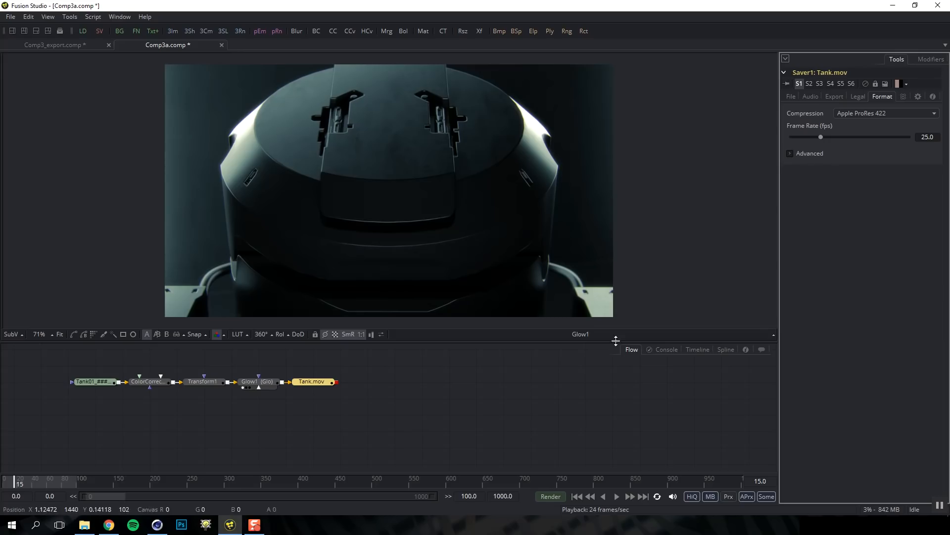
{"action": "left_click", "coordinate": [550, 496]}
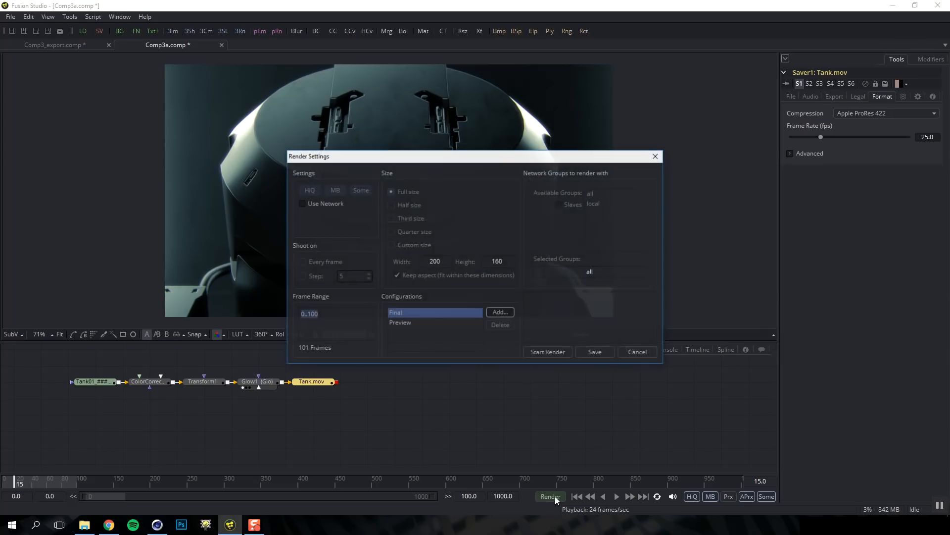
{"action": "left_click", "coordinate": [402, 324]}
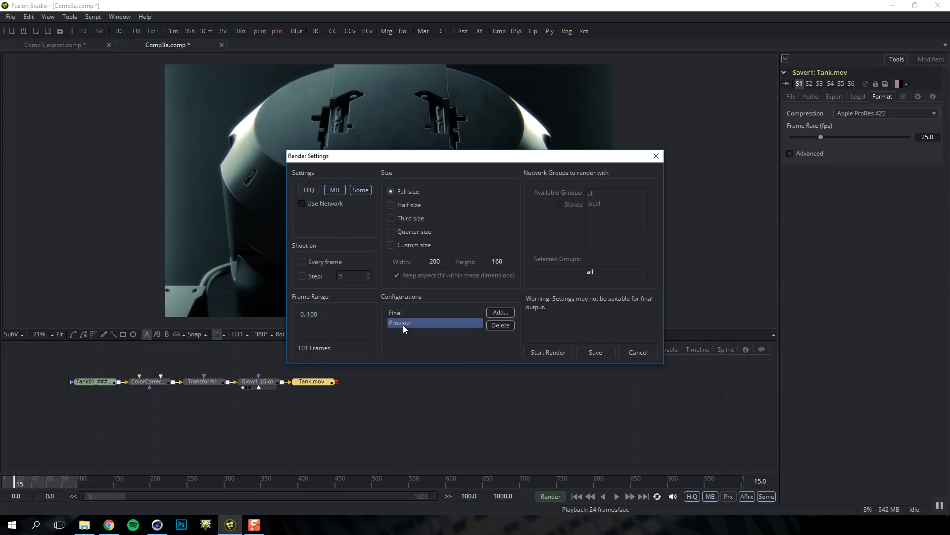
{"action": "left_click", "coordinate": [391, 218]}
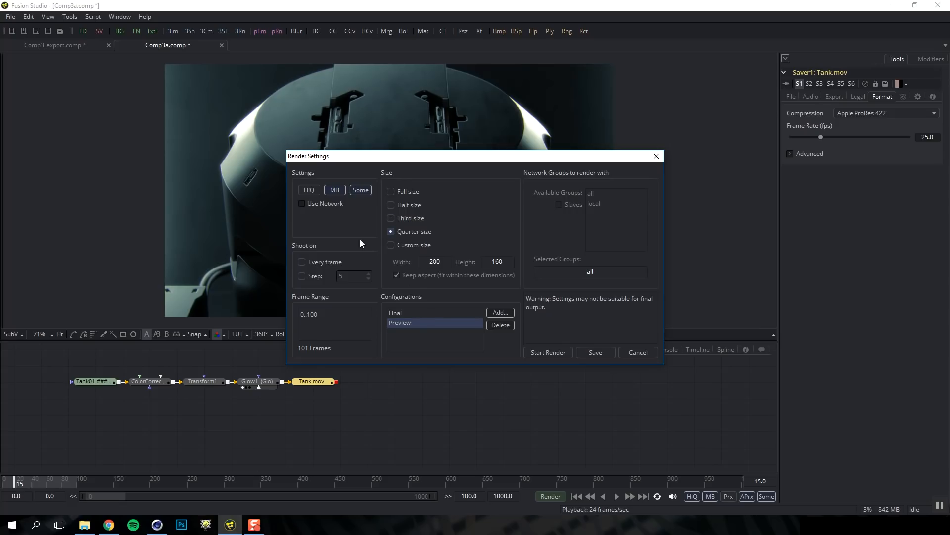
{"action": "left_click", "coordinate": [407, 313]}
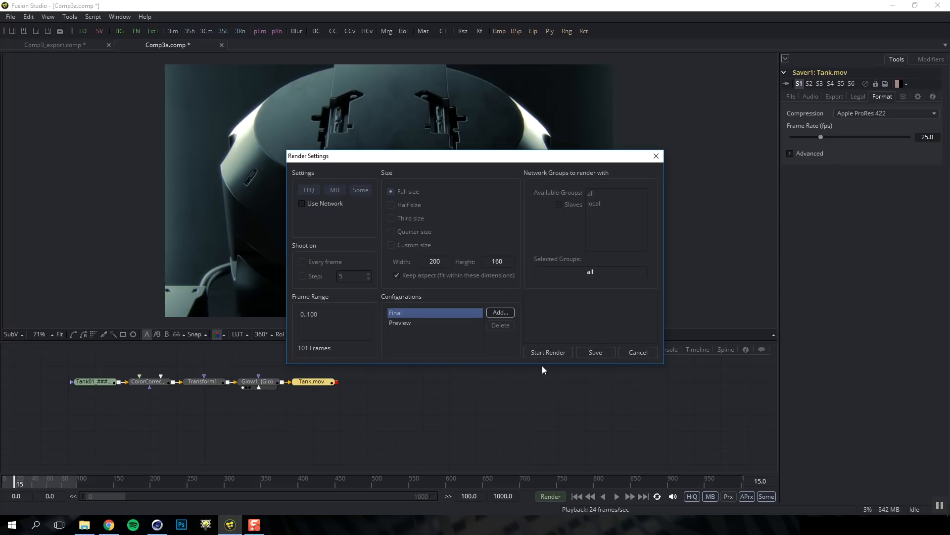
{"action": "left_click", "coordinate": [633, 353]}
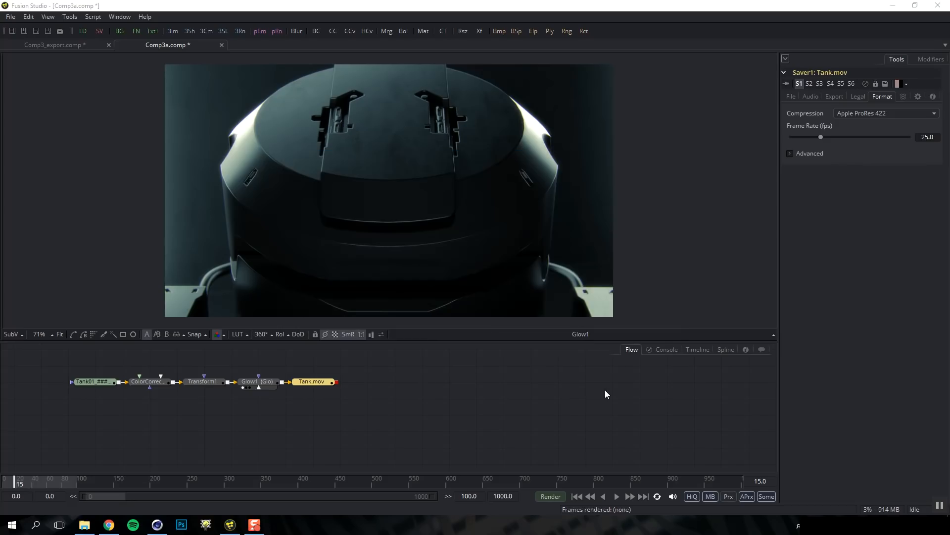
In Comp3_export, view the Resize1 output and the 480x270 Resize2 output
{"action": "left_click", "coordinate": [66, 45]}
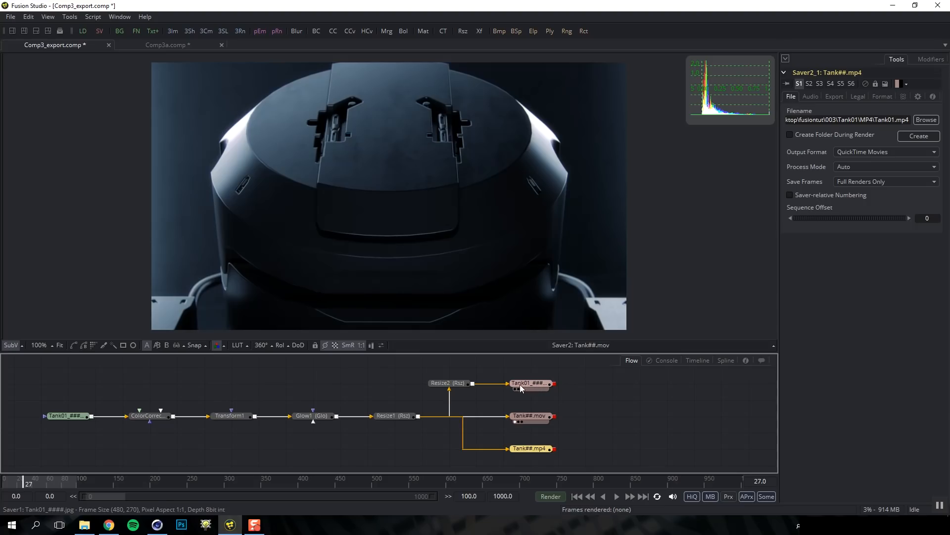
{"action": "left_click_drag", "start_coordinate": [402, 414], "coordinate": [425, 295]}
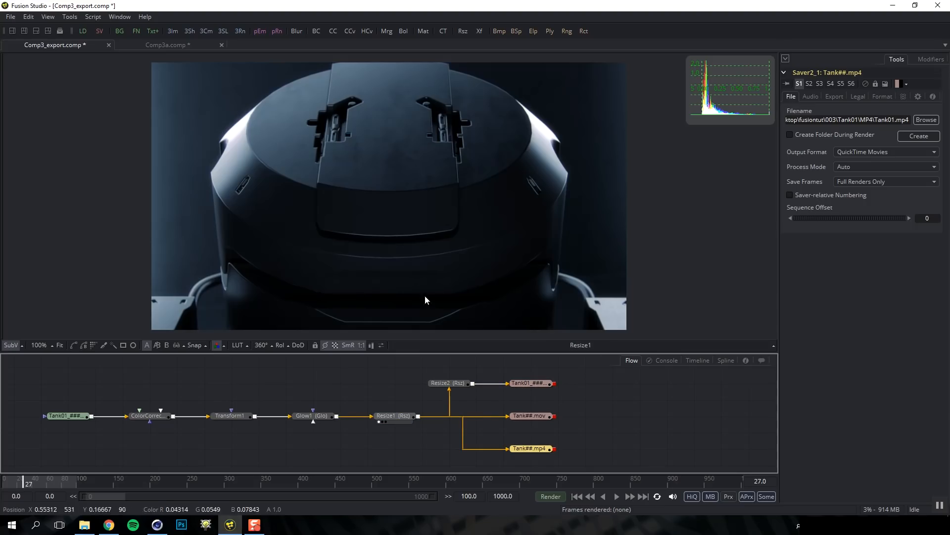
{"action": "left_click", "coordinate": [452, 386]}
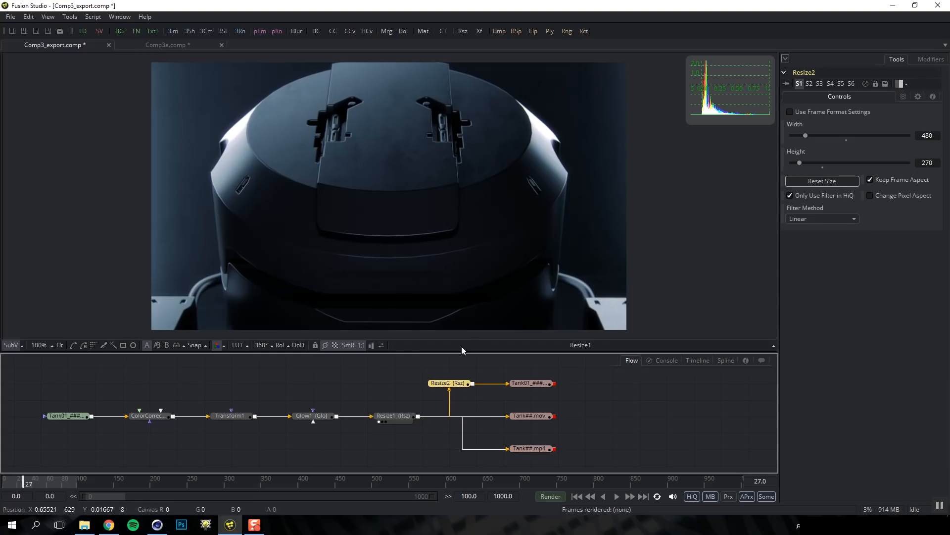
{"action": "left_click_drag", "start_coordinate": [456, 385], "coordinate": [461, 270]}
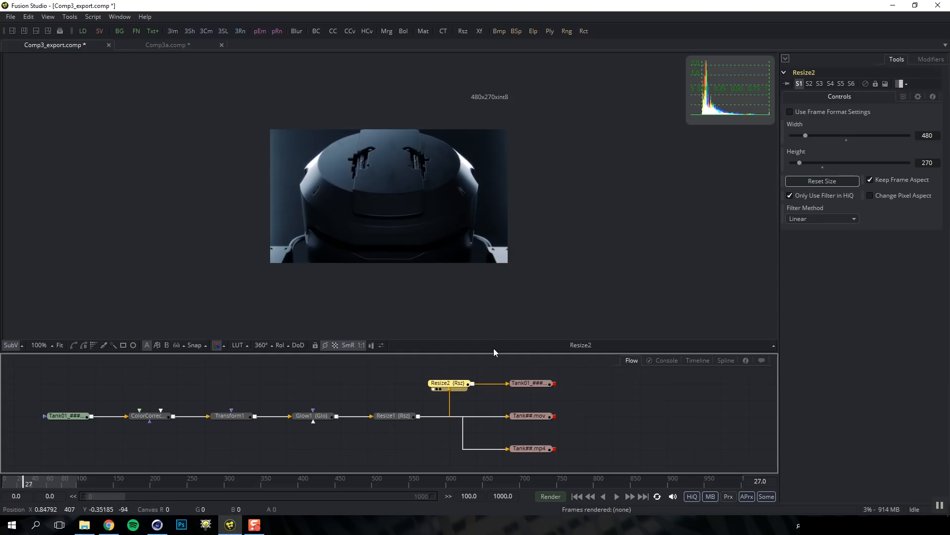
Inspect the JPG, .mov and MP4 savers' settings, then open render settings
{"action": "left_click", "coordinate": [530, 386]}
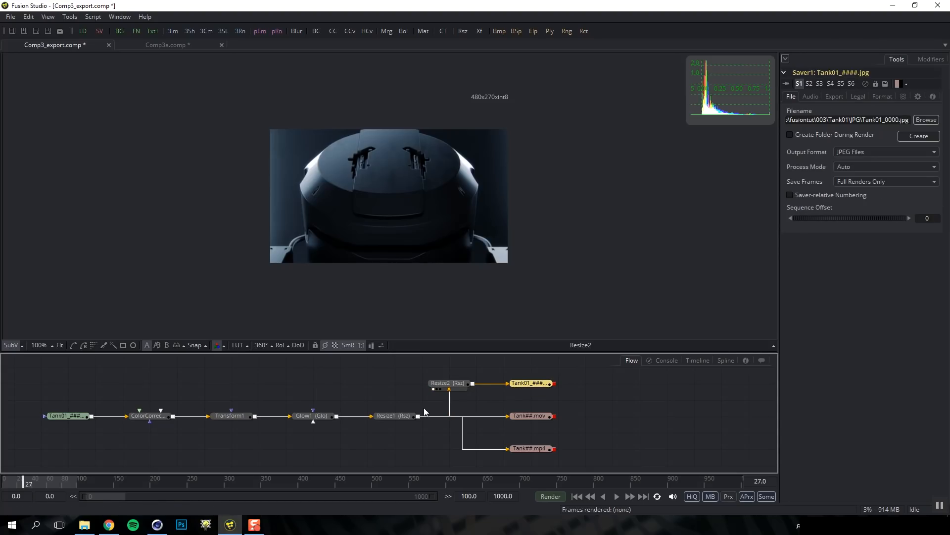
{"action": "left_click", "coordinate": [397, 414]}
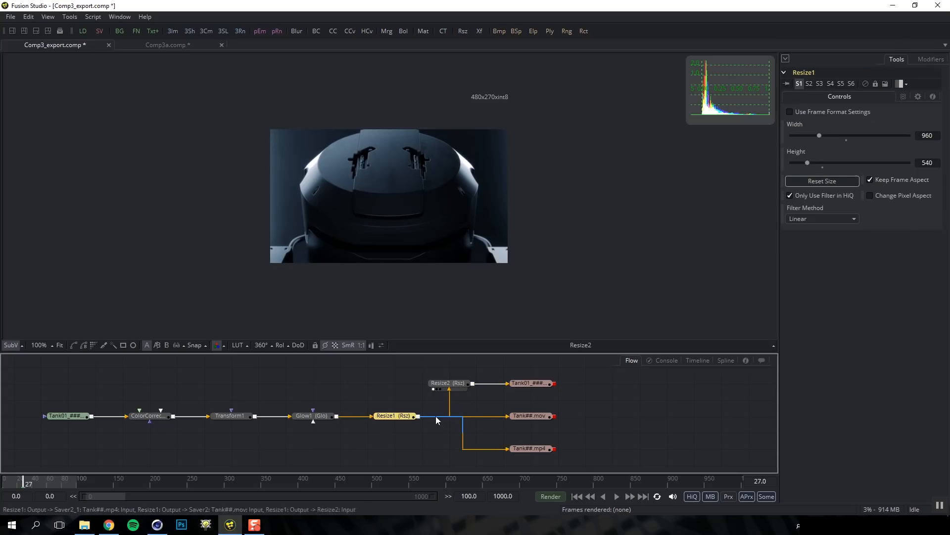
{"action": "left_click", "coordinate": [530, 420]}
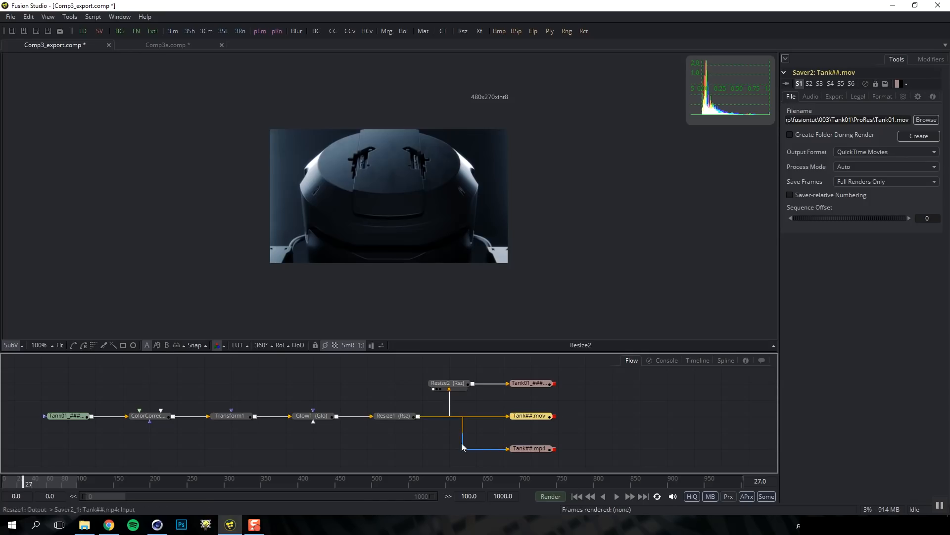
{"action": "left_click", "coordinate": [529, 451]}
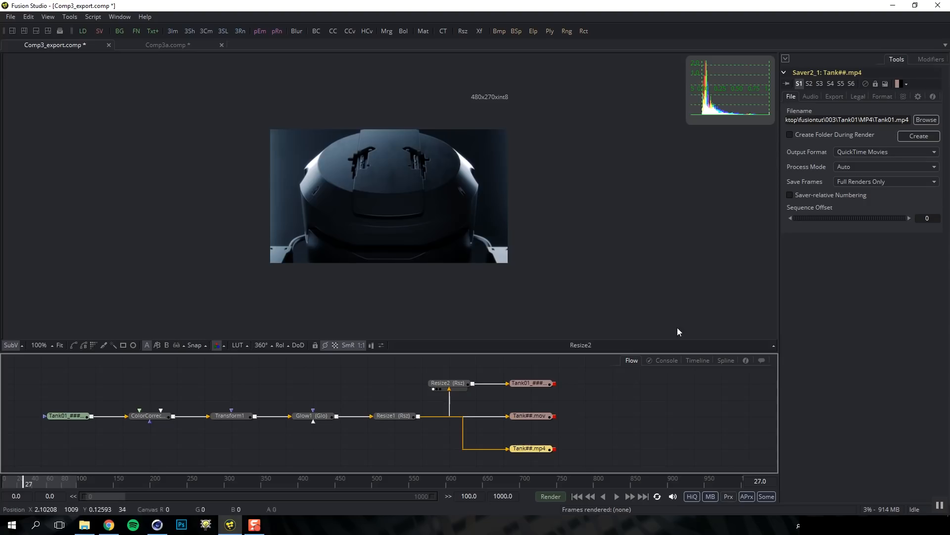
{"action": "left_click", "coordinate": [551, 496]}
Render frames 0–100 to all three savers and dismiss the Render completed notice
{"action": "left_click_drag", "start_coordinate": [479, 158], "coordinate": [549, 115]}
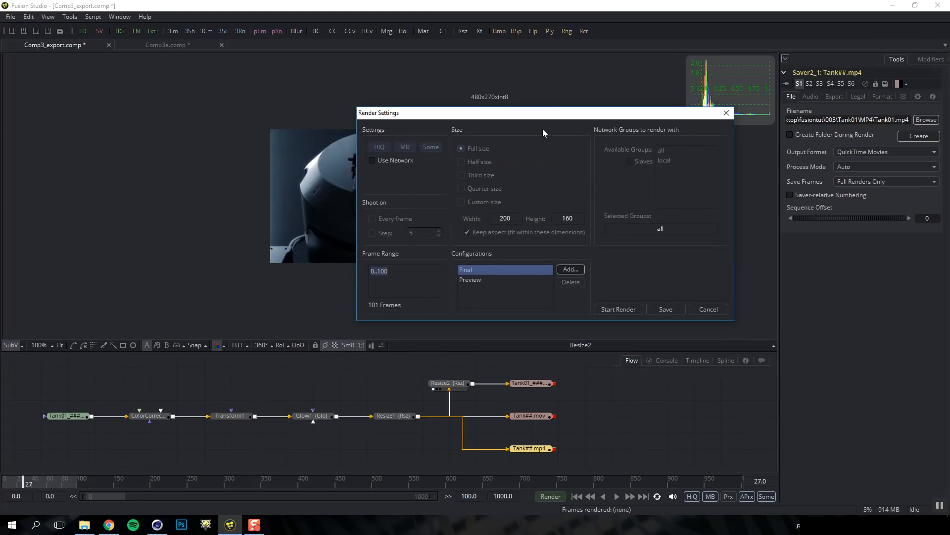
{"action": "left_click", "coordinate": [621, 308]}
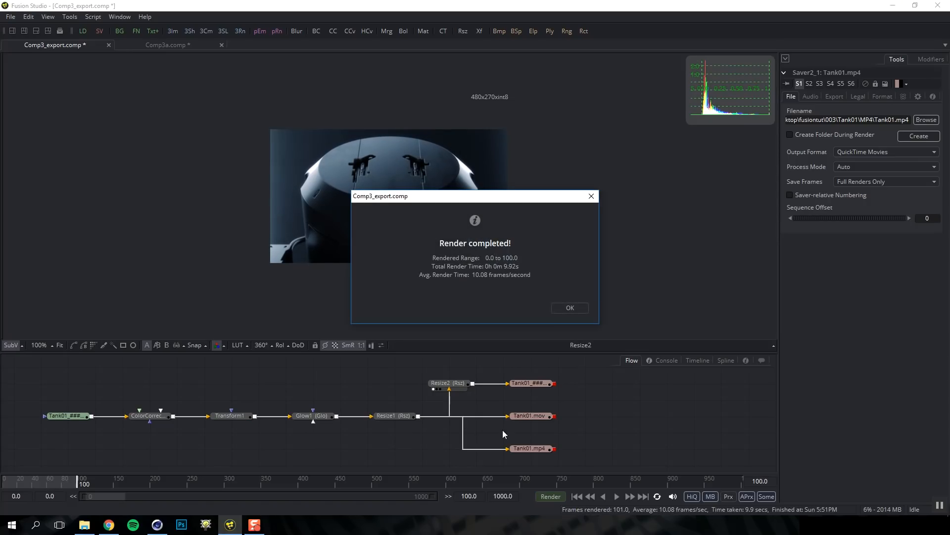
{"action": "left_click", "coordinate": [569, 308]}
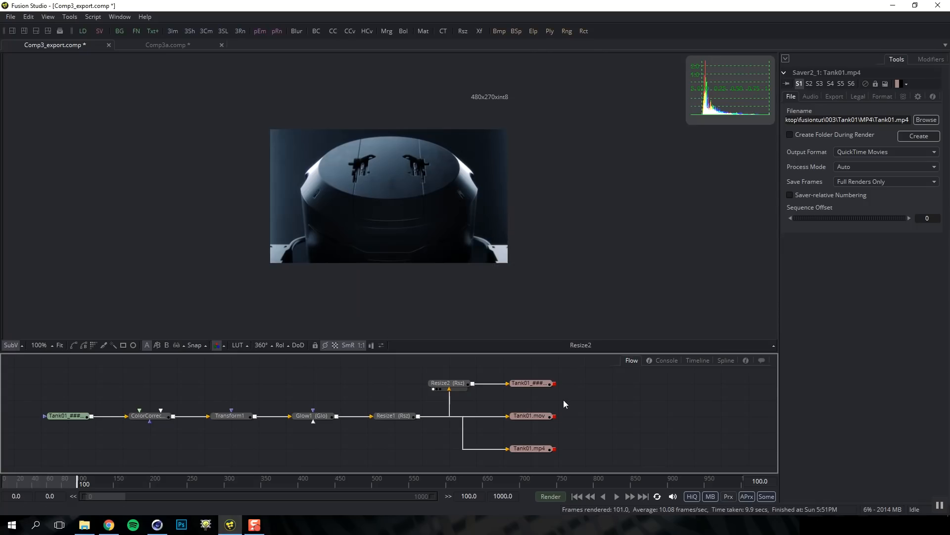
{"action": "right_click", "coordinate": [588, 393]}
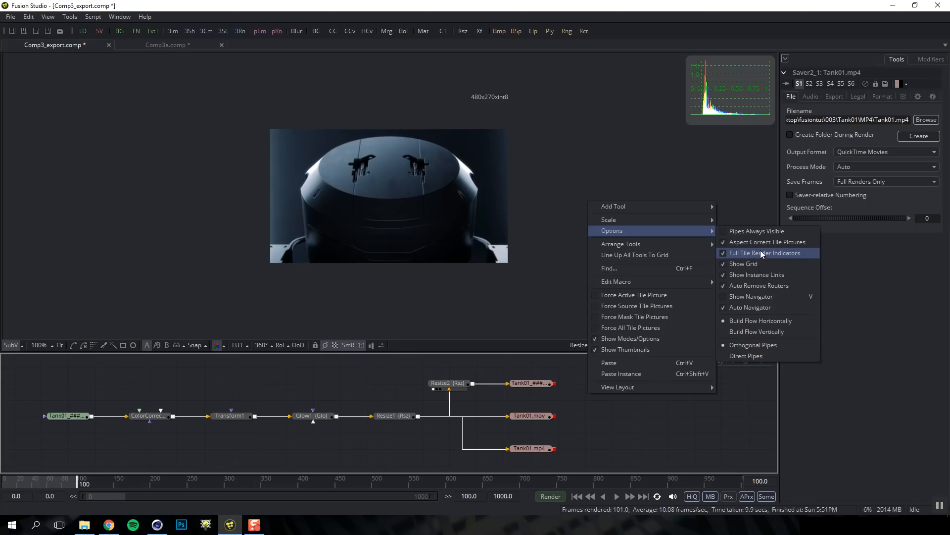
{"action": "left_click", "coordinate": [609, 436]}
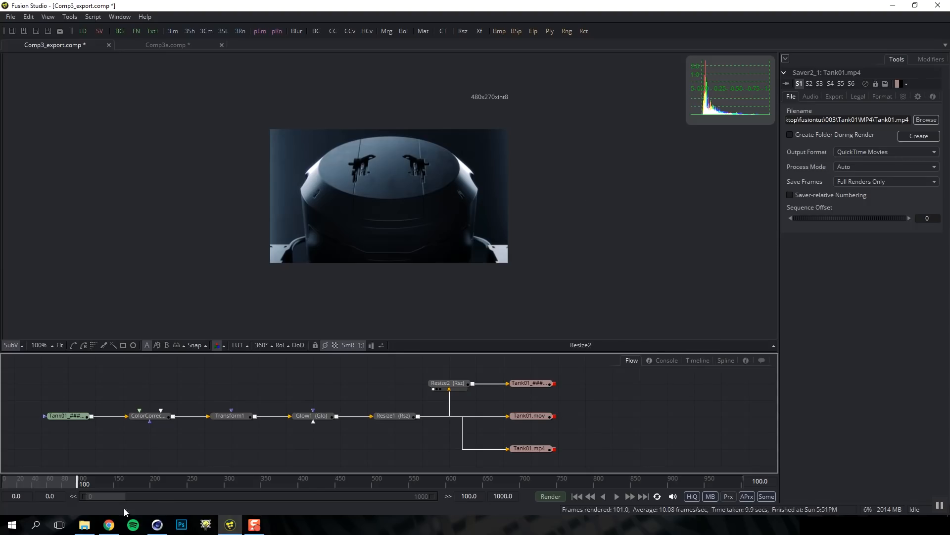
Browse Tank01's JPG, MP4 and ProRes folders to find Tank01.mp4 and Tank01.mov
{"action": "left_click", "coordinate": [85, 524]}
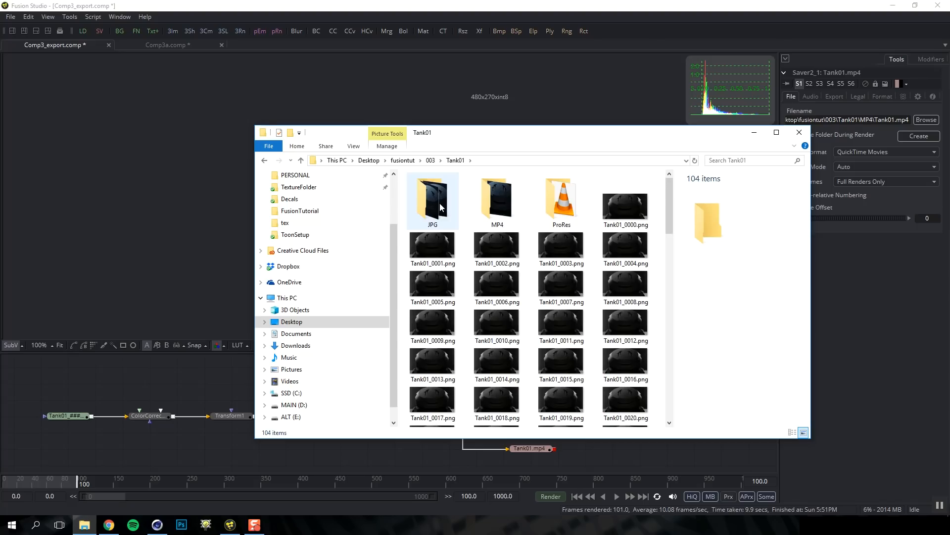
{"action": "left_click", "coordinate": [438, 204]}
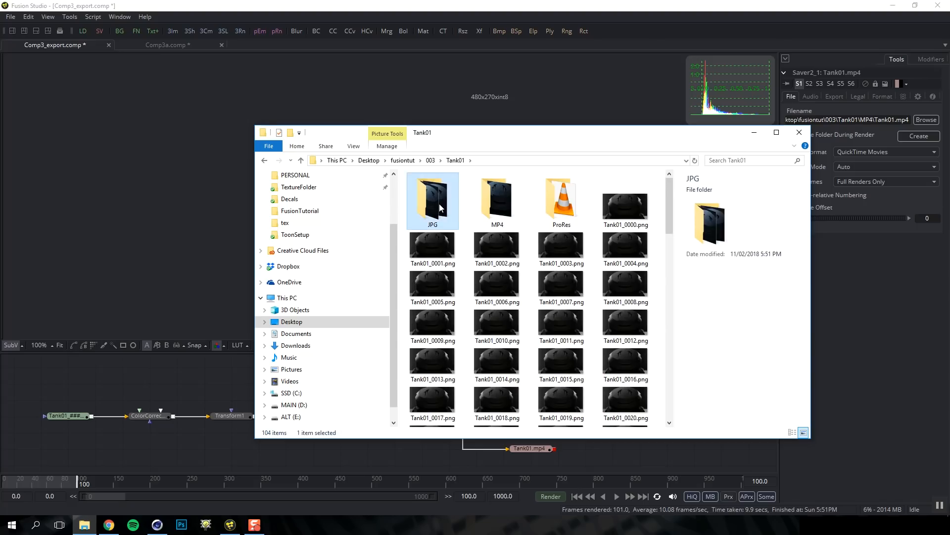
{"action": "double_click", "coordinate": [439, 203]}
{"action": "left_click", "coordinate": [454, 160]}
{"action": "double_click", "coordinate": [501, 199]}
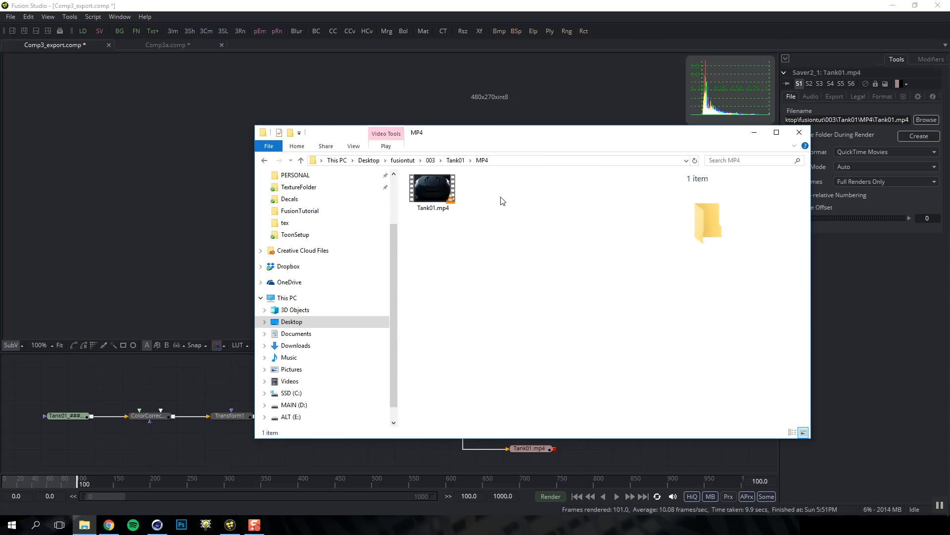
{"action": "left_click", "coordinate": [454, 160]}
{"action": "double_click", "coordinate": [564, 199]}
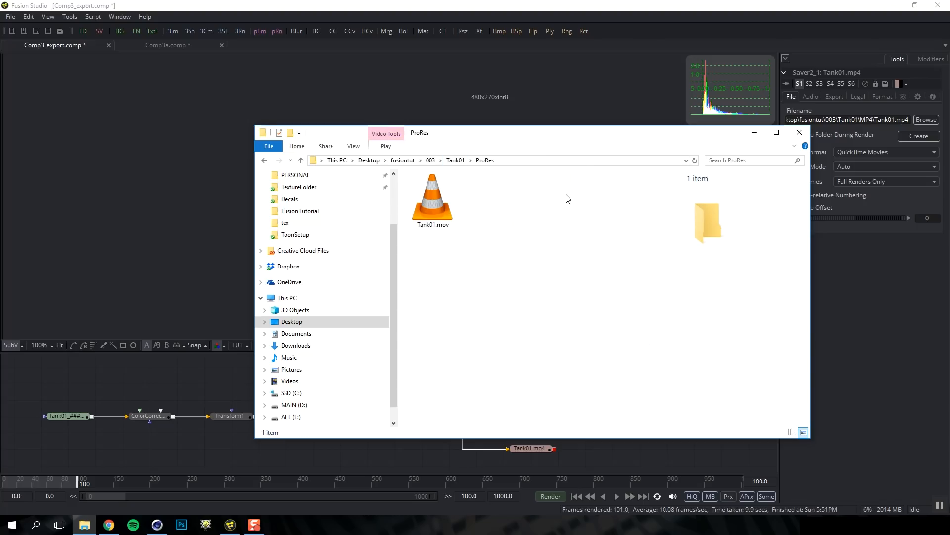
{"action": "left_click", "coordinate": [454, 160]}
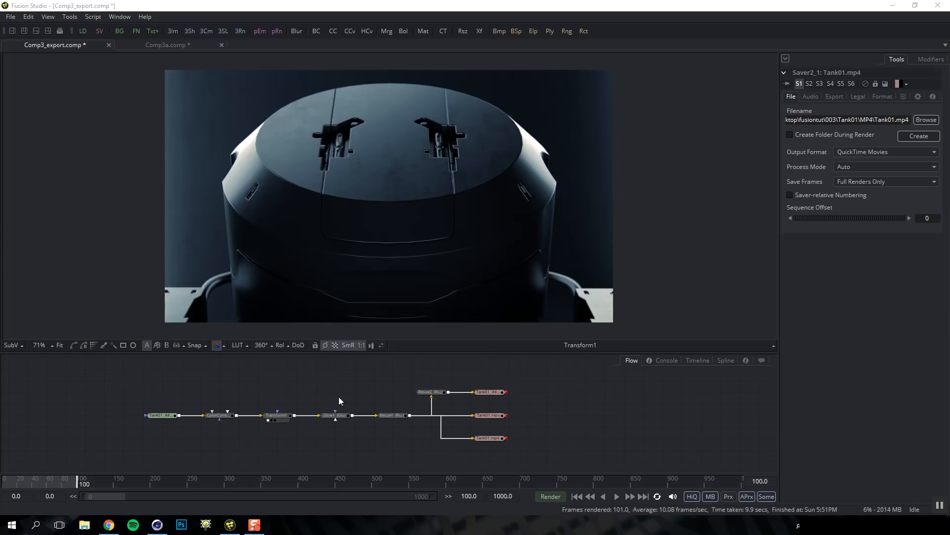
{"action": "left_click", "coordinate": [284, 417]}
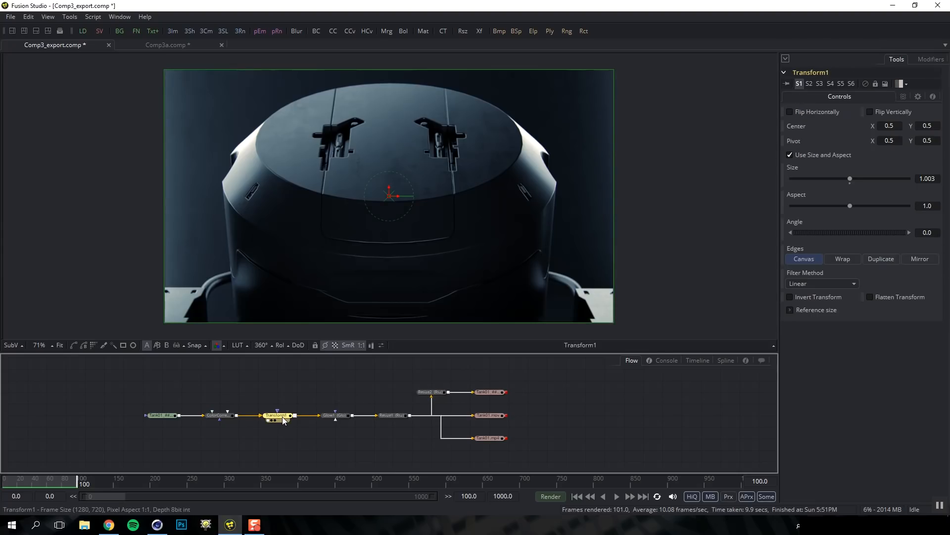
{"action": "left_click", "coordinate": [288, 388]}
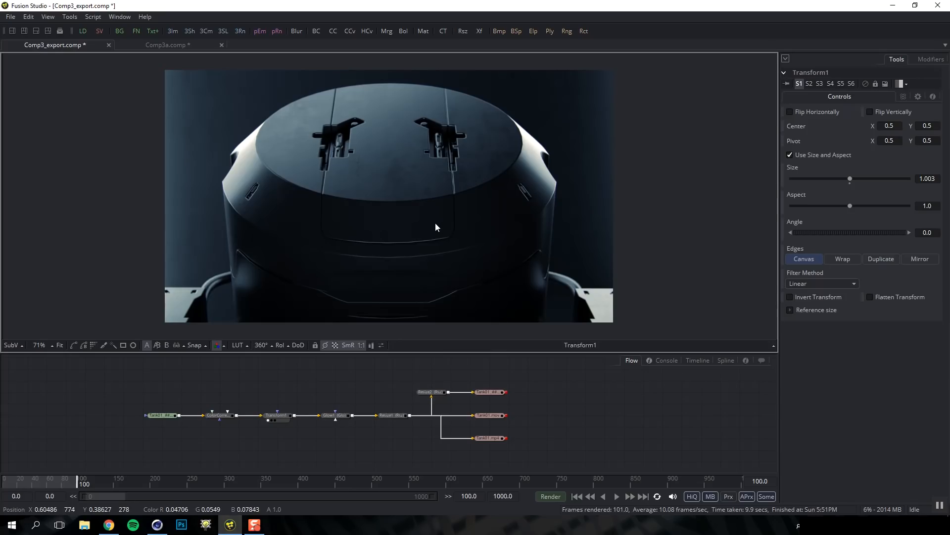
{"action": "scroll", "coordinate": [487, 158], "scroll_direction": "up", "scroll_amount": 2}
{"action": "scroll", "coordinate": [547, 170], "scroll_direction": "down", "scroll_amount": 2}
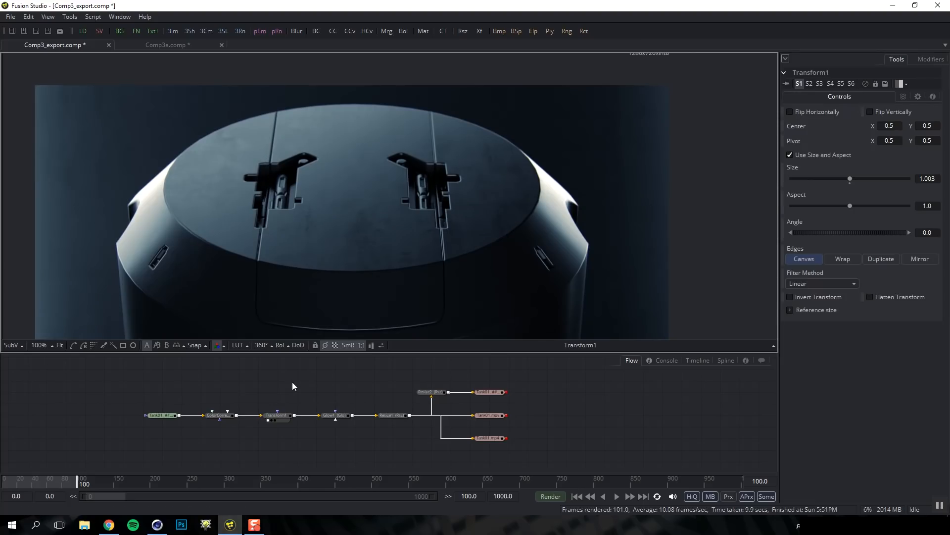
{"action": "key", "text": "ctrl+space"}
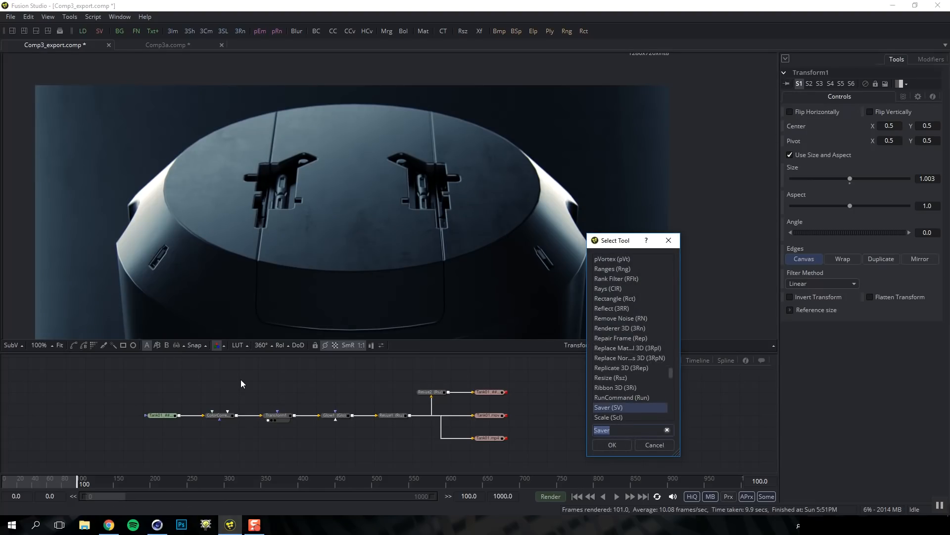
{"action": "type", "text": "blur"}
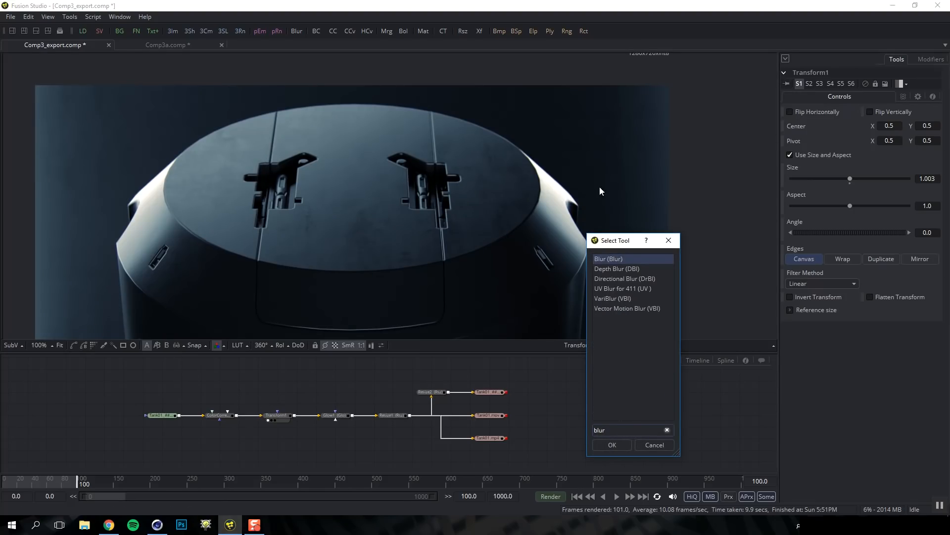
{"action": "left_click", "coordinate": [628, 278]}
{"action": "key", "text": "Return"}
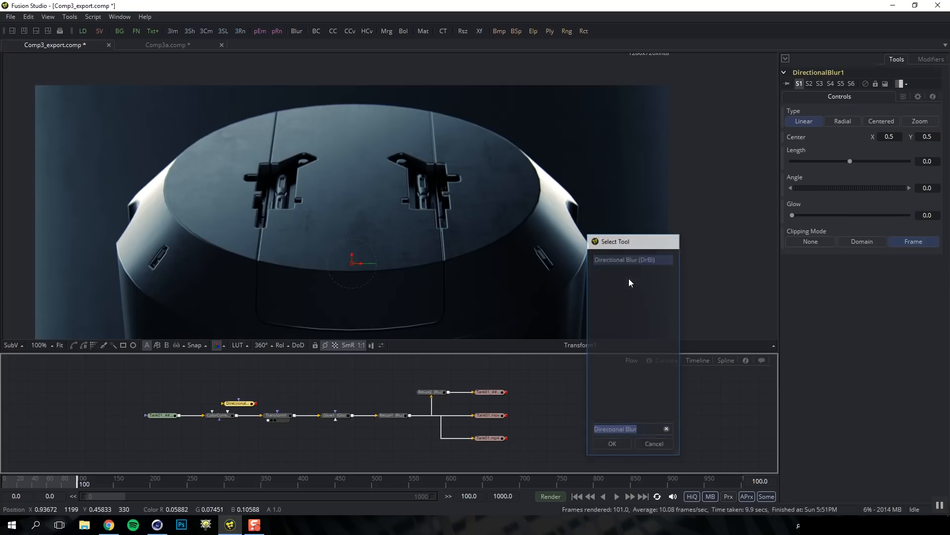
{"action": "left_click_drag", "start_coordinate": [246, 406], "coordinate": [285, 395]}
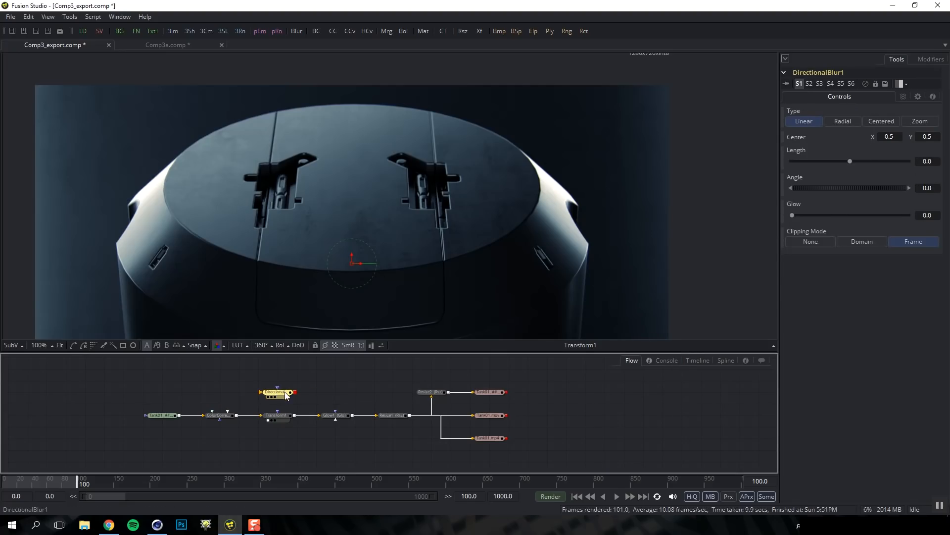
{"action": "left_click_drag", "start_coordinate": [237, 415], "coordinate": [270, 393]}
{"action": "key", "text": "1"}
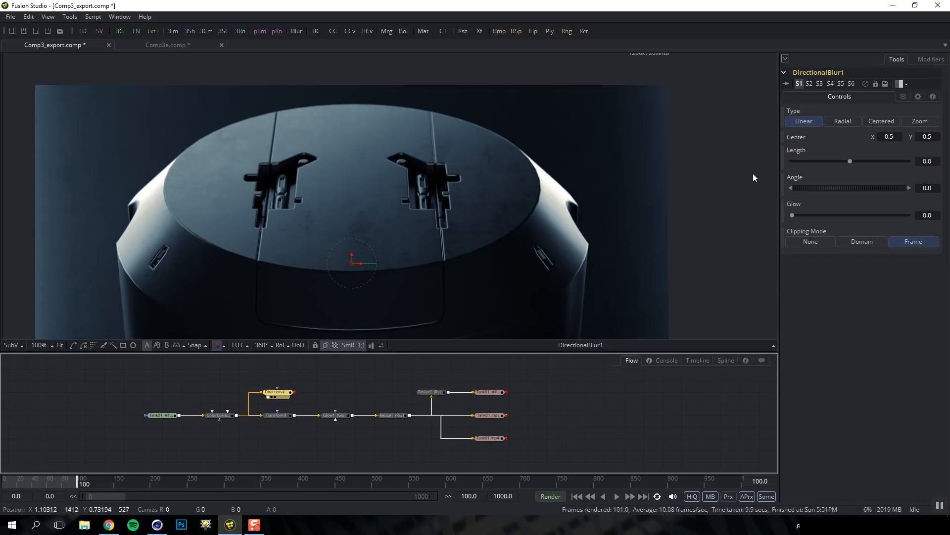
{"action": "left_click", "coordinate": [848, 120]}
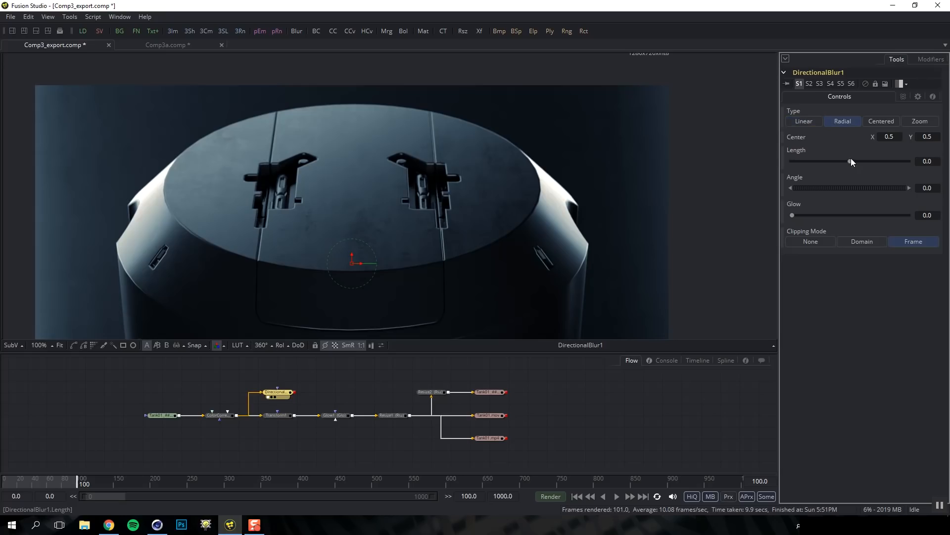
{"action": "left_click_drag", "start_coordinate": [850, 159], "coordinate": [853, 162]}
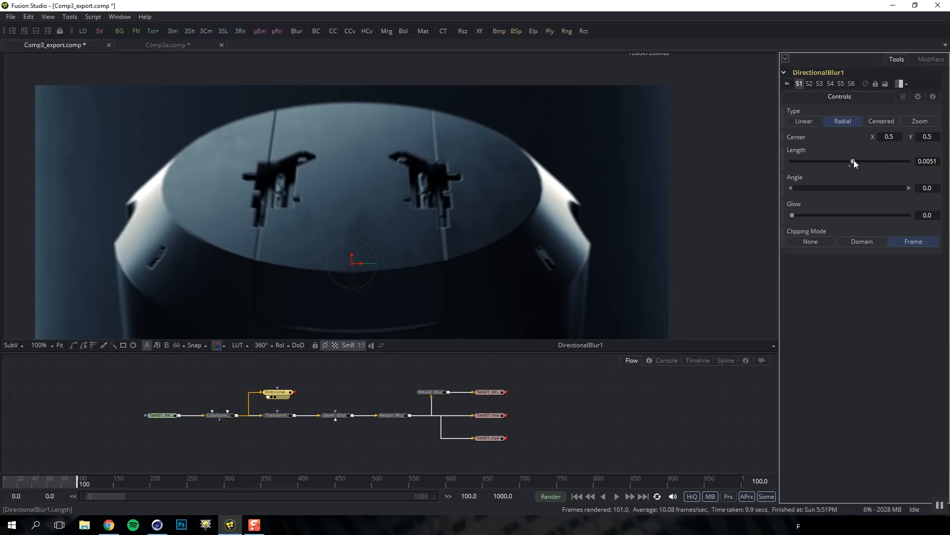
{"action": "left_click", "coordinate": [903, 97]}
{"action": "left_click", "coordinate": [830, 152]}
{"action": "left_click", "coordinate": [790, 152]}
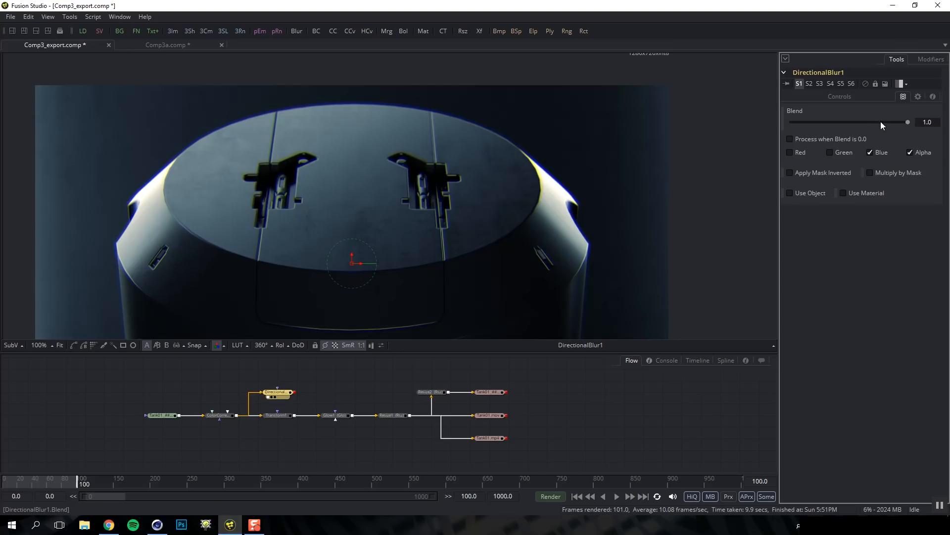
{"action": "left_click", "coordinate": [868, 94]}
{"action": "left_click_drag", "start_coordinate": [855, 160], "coordinate": [854, 161]}
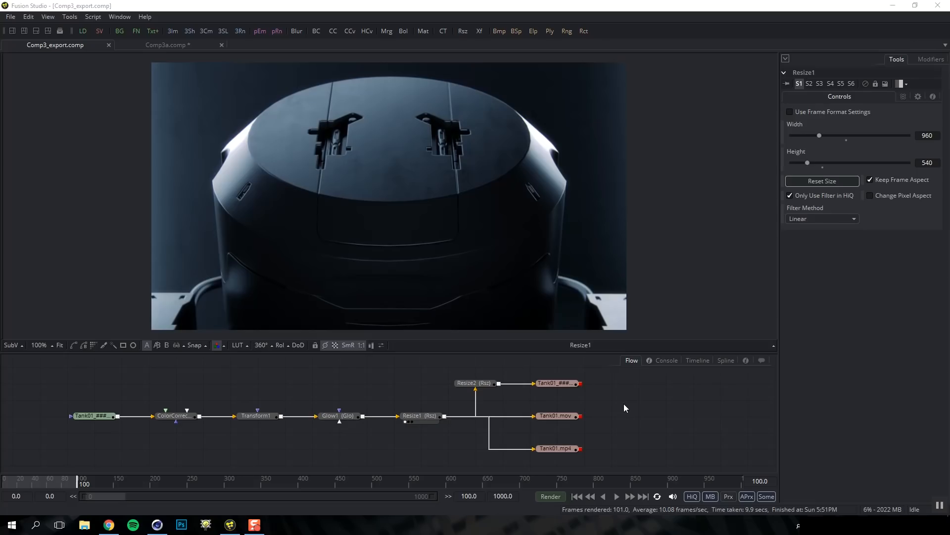
Delete Resize2 and the three Tank01 savers so the chain ends at Resize1
{"action": "left_click_drag", "start_coordinate": [619, 376], "coordinate": [481, 460]}
{"action": "key", "text": "Delete"}
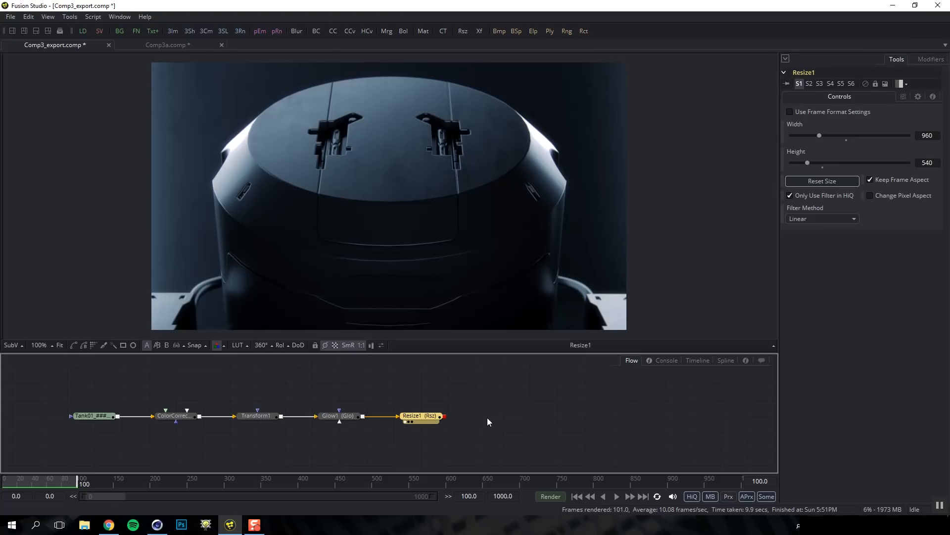
{"action": "left_click_drag", "start_coordinate": [488, 415], "coordinate": [564, 403]}
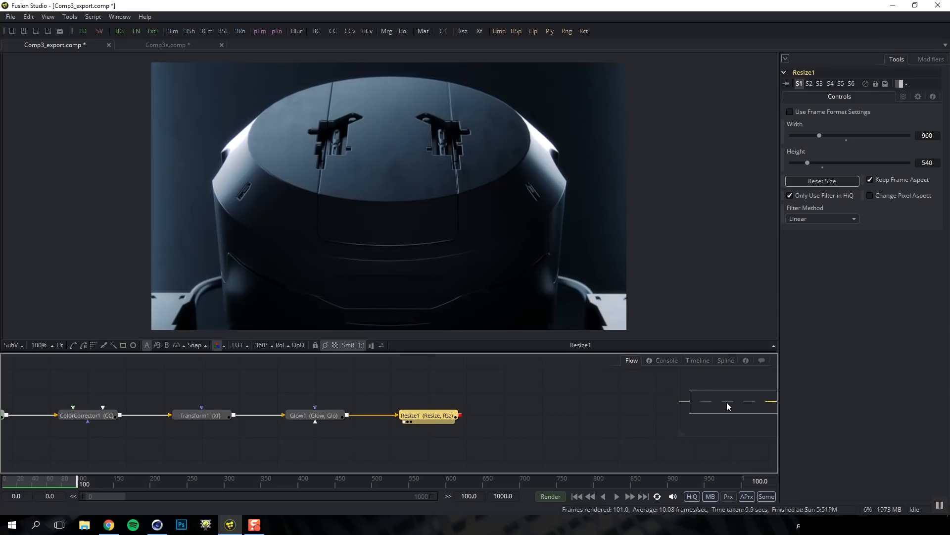
Check the tank image at 100% zoom and move Resize1 slightly lower in the graph
{"action": "left_click_drag", "start_coordinate": [731, 401], "coordinate": [727, 397]}
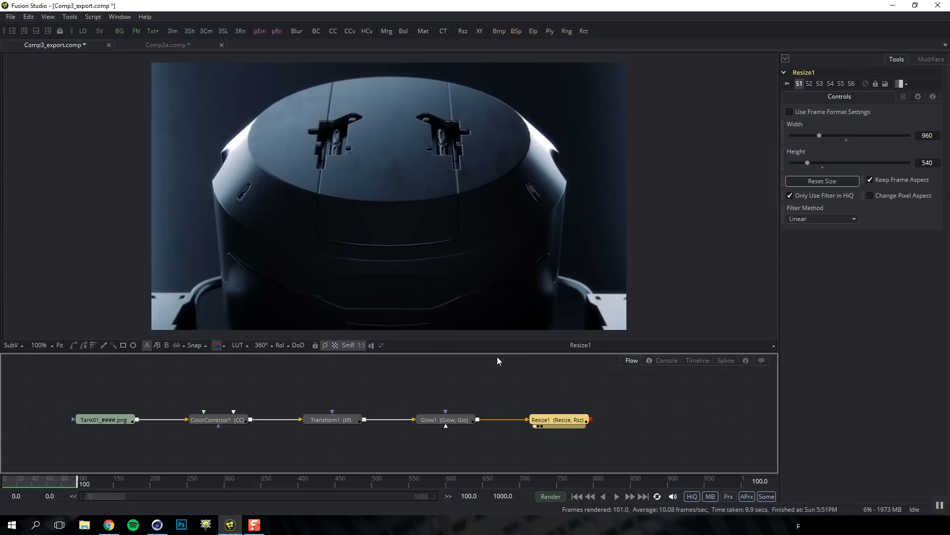
{"action": "left_click_drag", "start_coordinate": [496, 241], "coordinate": [456, 243]}
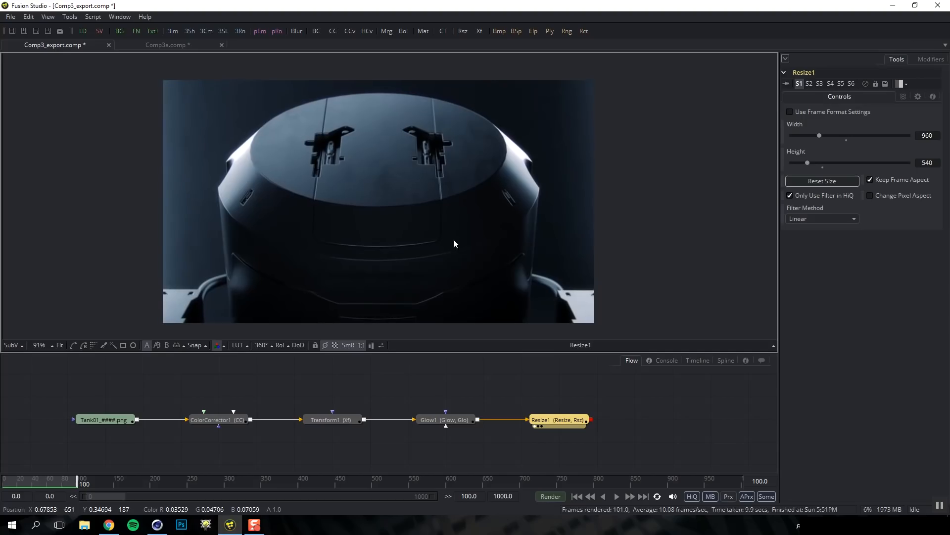
{"action": "scroll", "coordinate": [461, 232], "scroll_direction": "up", "scroll_amount": 1}
{"action": "scroll", "coordinate": [462, 231], "scroll_direction": "down", "scroll_amount": 3}
{"action": "scroll", "coordinate": [462, 235], "scroll_direction": "up", "scroll_amount": 3}
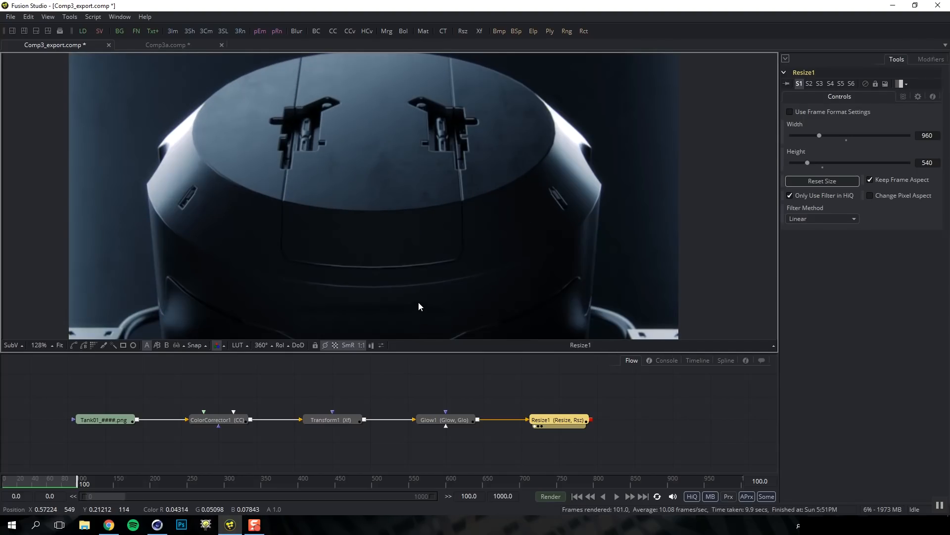
{"action": "key", "text": "ctrl+1"}
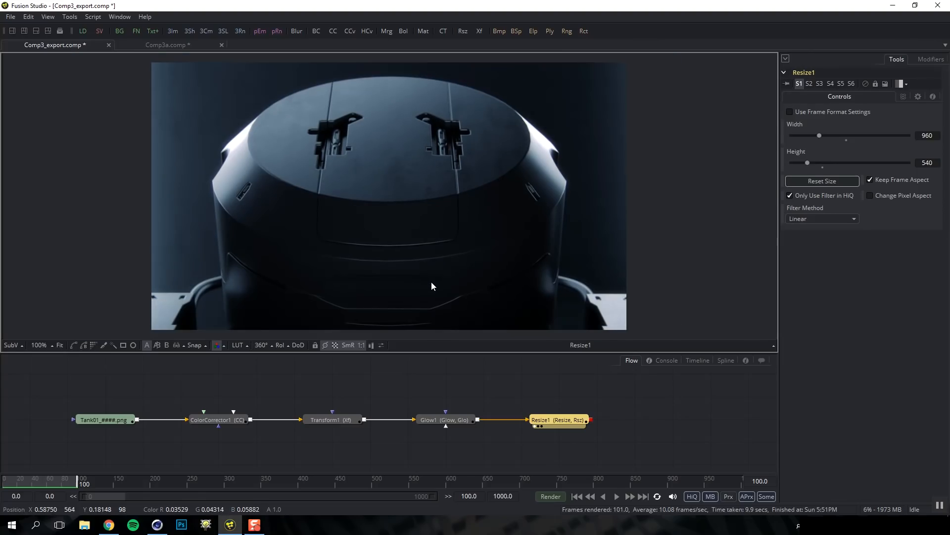
{"action": "key", "text": "ctrl+f"}
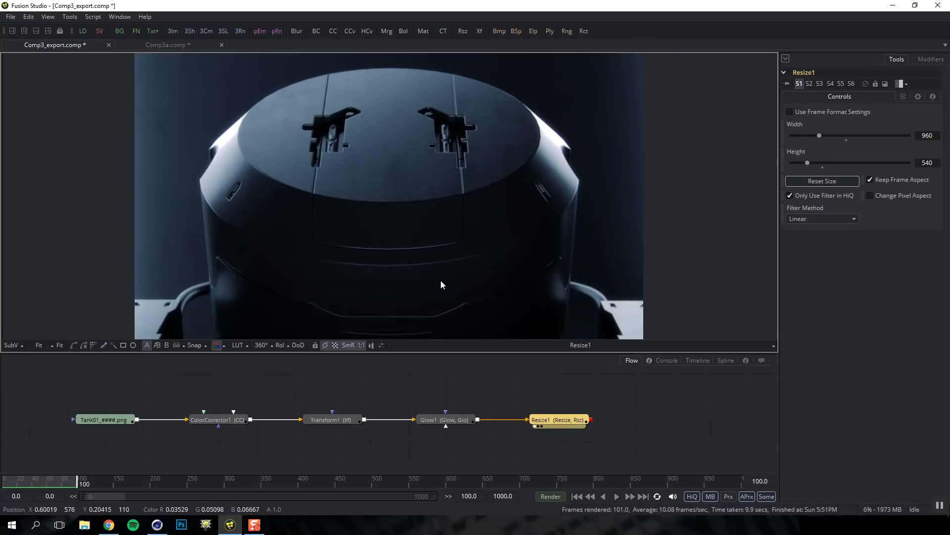
{"action": "key", "text": "ctrl+1"}
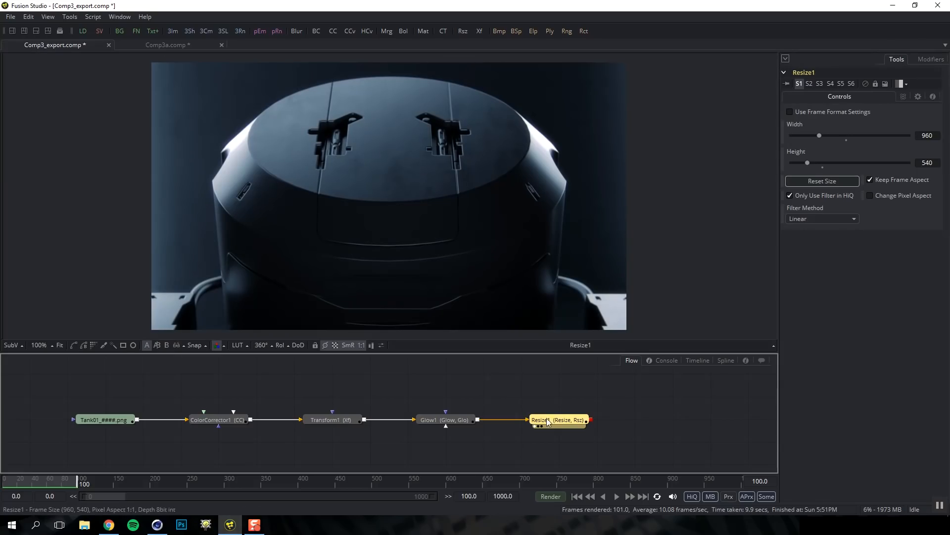
{"action": "left_click_drag", "start_coordinate": [553, 419], "coordinate": [553, 441]}
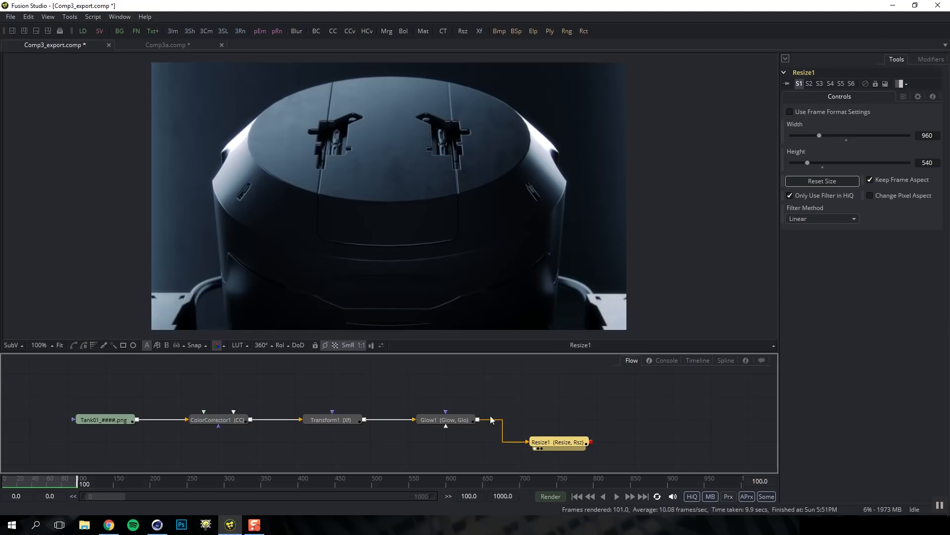
Make the flow's node links draw as Direct Pipes
{"action": "right_click", "coordinate": [574, 400]}
{"action": "mouse_move", "coordinate": [625, 239]}
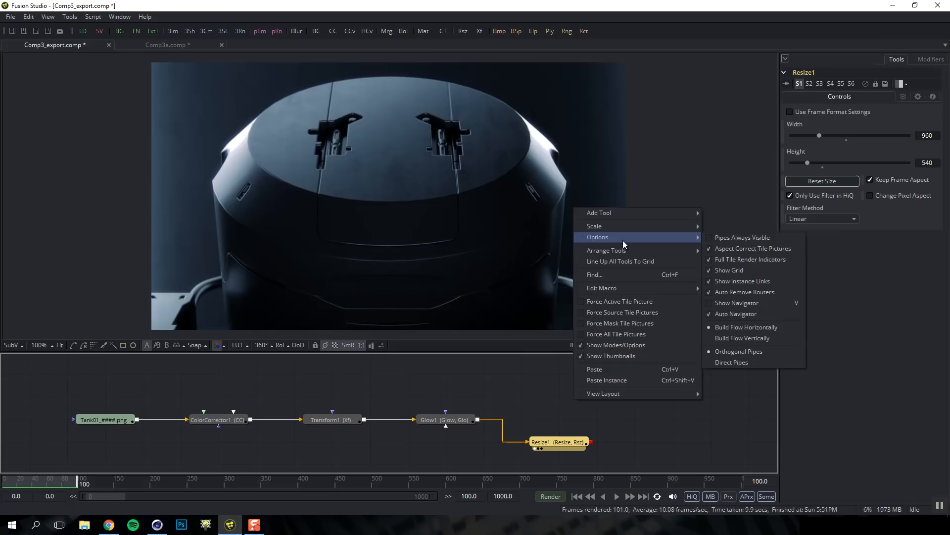
{"action": "left_click", "coordinate": [731, 363]}
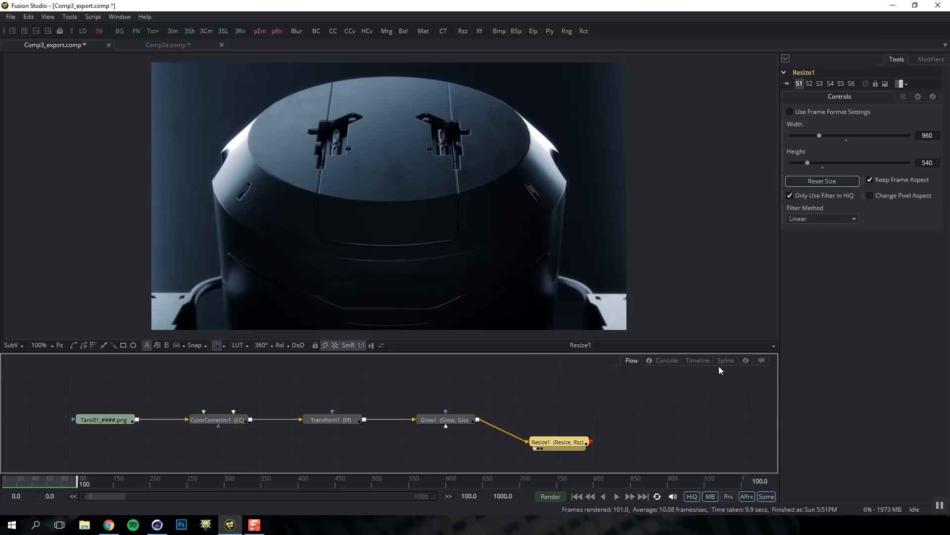
Toggle grid snapping for nodes and drag Glow1 back into line
{"action": "right_click", "coordinate": [602, 396]}
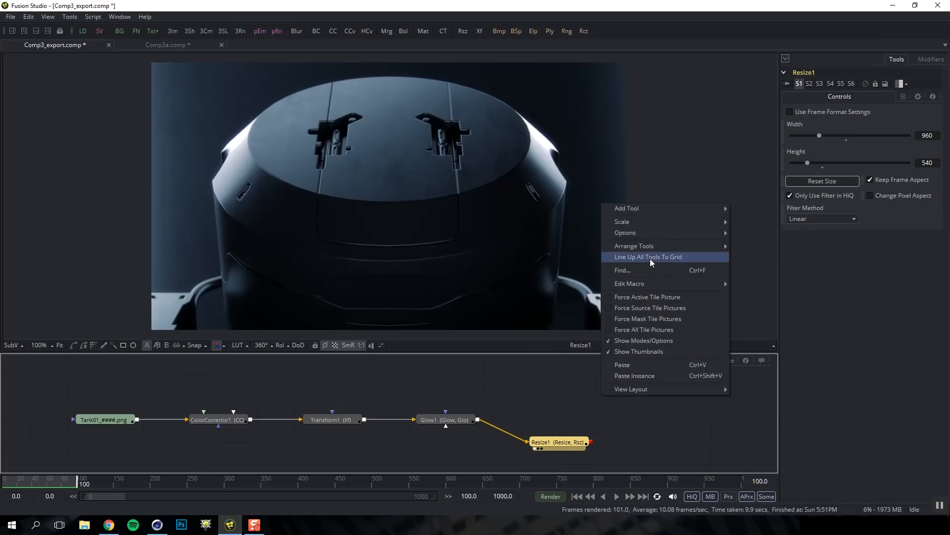
{"action": "mouse_move", "coordinate": [654, 251]}
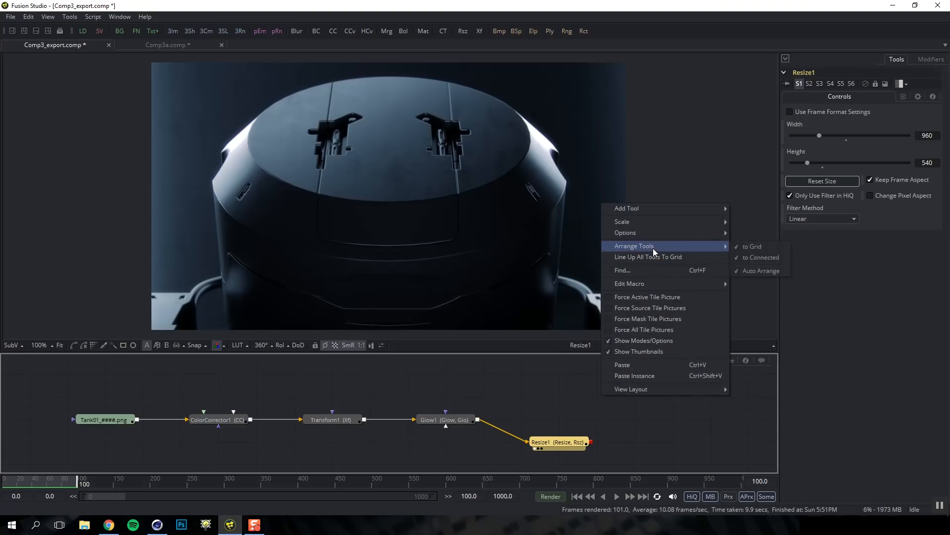
{"action": "left_click", "coordinate": [747, 248]}
{"action": "left_click_drag", "start_coordinate": [450, 415], "coordinate": [412, 420]}
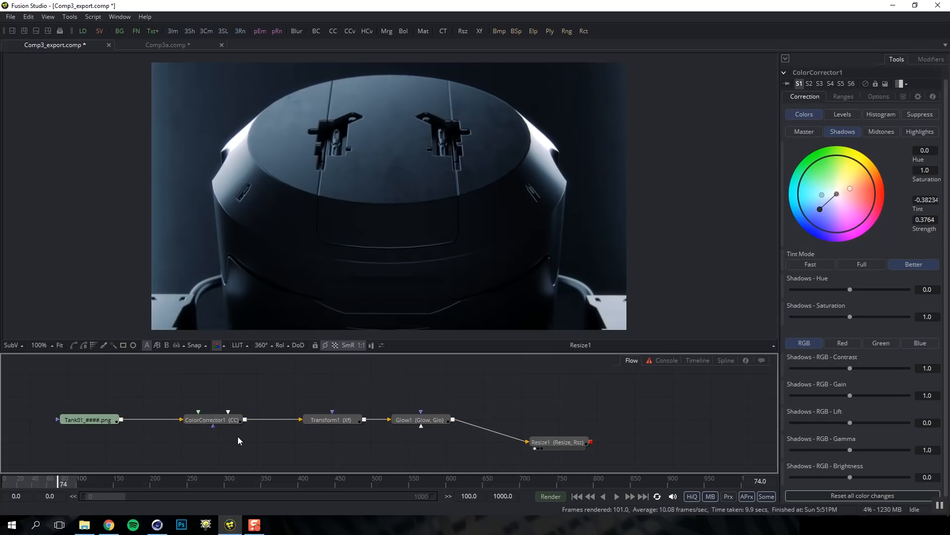
Move Tank01 and ColorCorrector1 higher in the flow, detaching their links
{"action": "left_click_drag", "start_coordinate": [247, 437], "coordinate": [93, 401]}
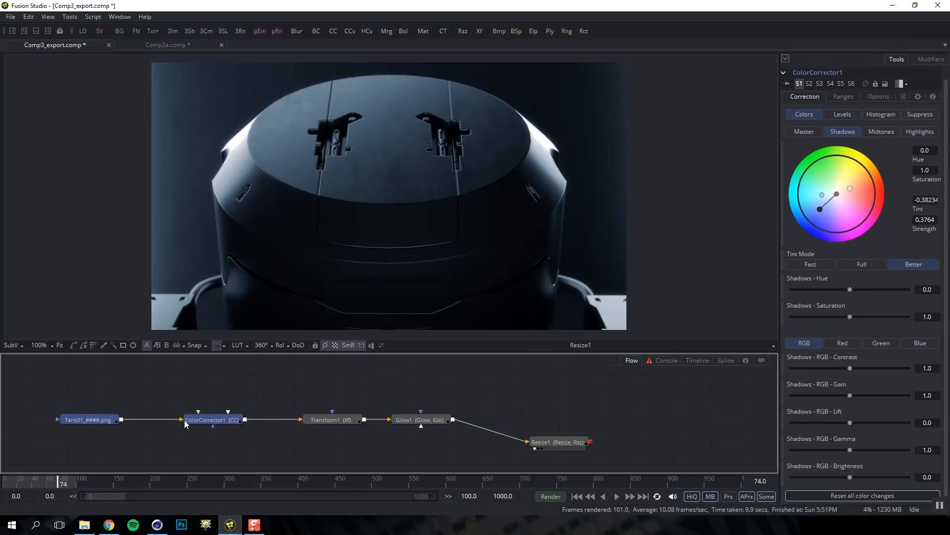
{"action": "left_click_drag", "start_coordinate": [209, 421], "coordinate": [215, 393]}
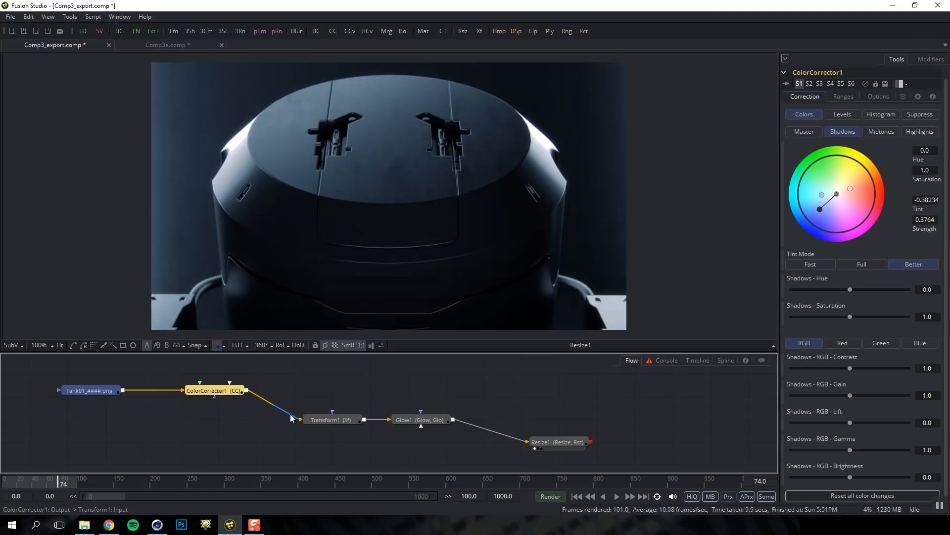
{"action": "left_click_drag", "start_coordinate": [291, 419], "coordinate": [285, 421]}
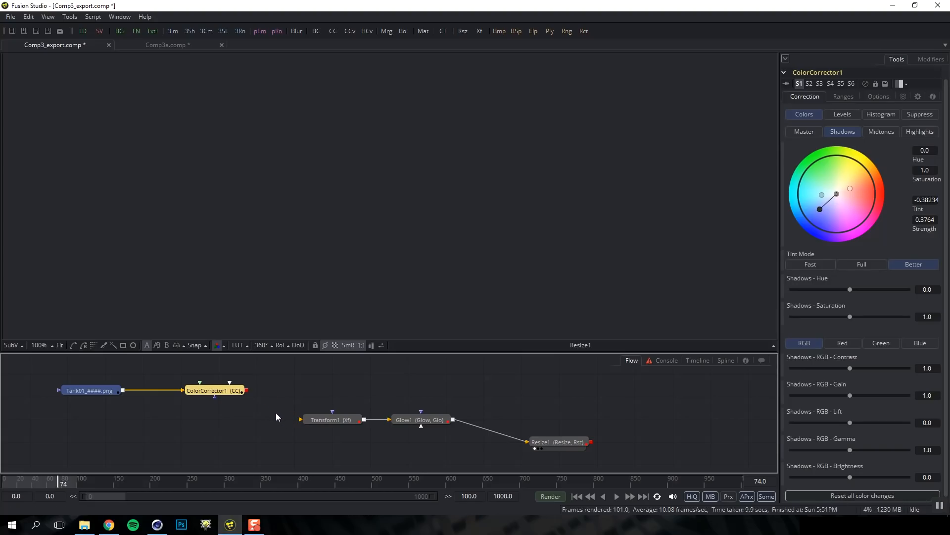
{"action": "left_click_drag", "start_coordinate": [171, 389], "coordinate": [170, 396]}
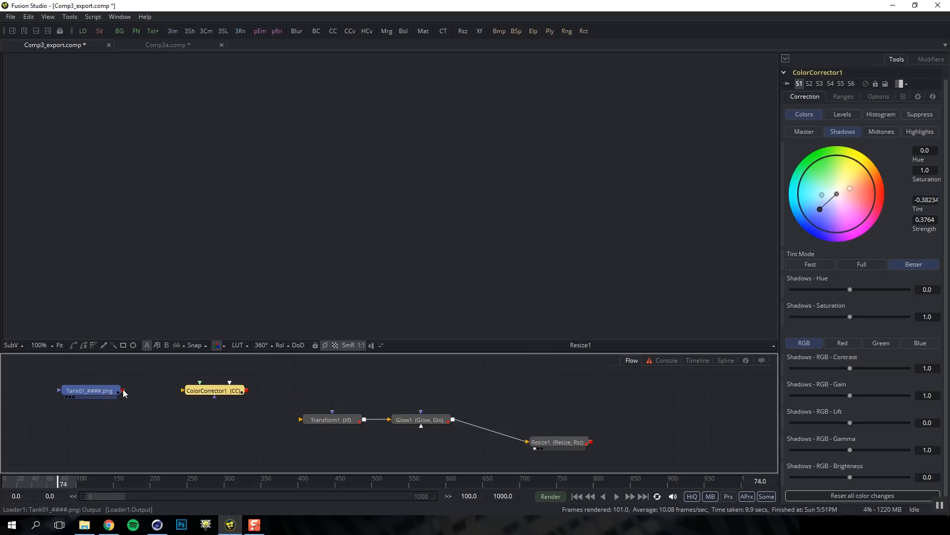
Connect Tank01 to ColorCorrector1's main input and ColorCorrector1 to Transform1
{"action": "left_click_drag", "start_coordinate": [123, 389], "coordinate": [179, 400]}
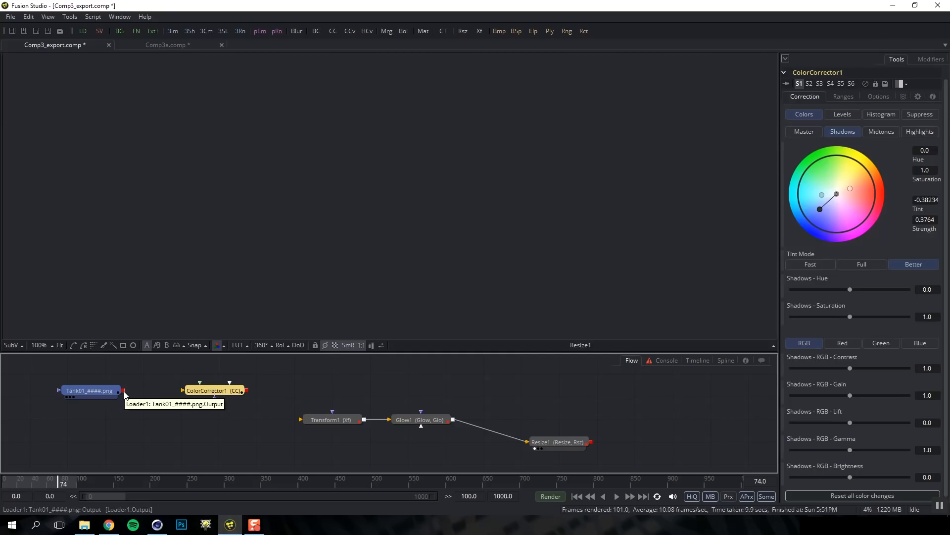
{"action": "left_click_drag", "start_coordinate": [123, 391], "coordinate": [210, 393]}
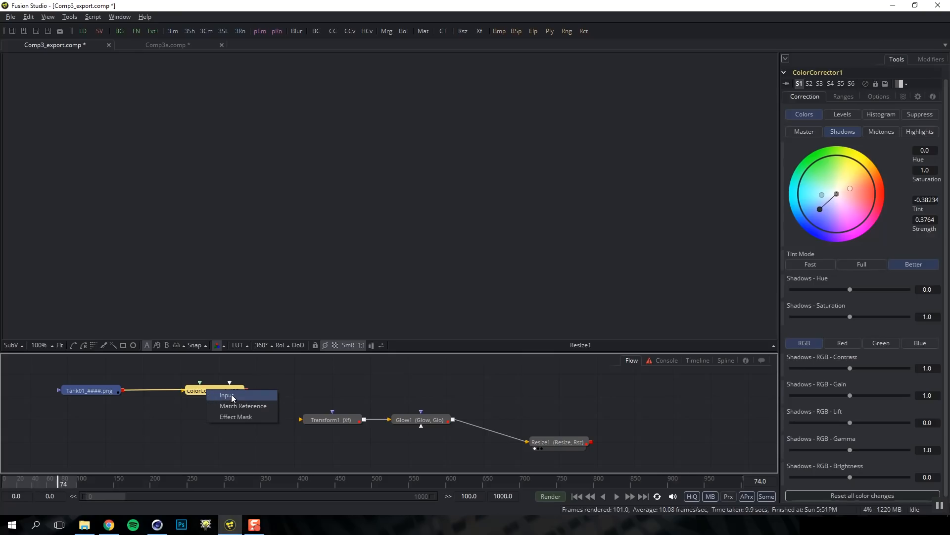
{"action": "left_click", "coordinate": [231, 395]}
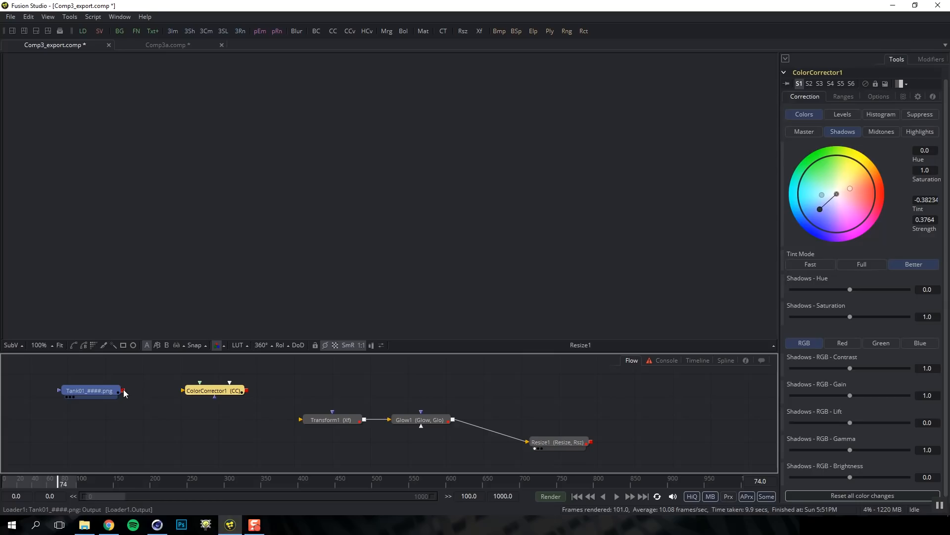
{"action": "left_click_drag", "start_coordinate": [124, 392], "coordinate": [182, 389]}
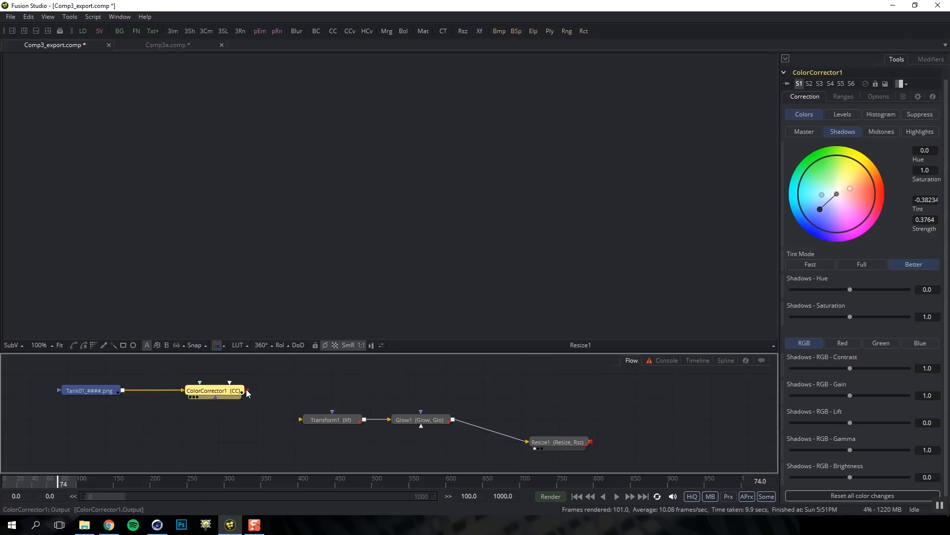
{"action": "left_click_drag", "start_coordinate": [247, 391], "coordinate": [300, 419]}
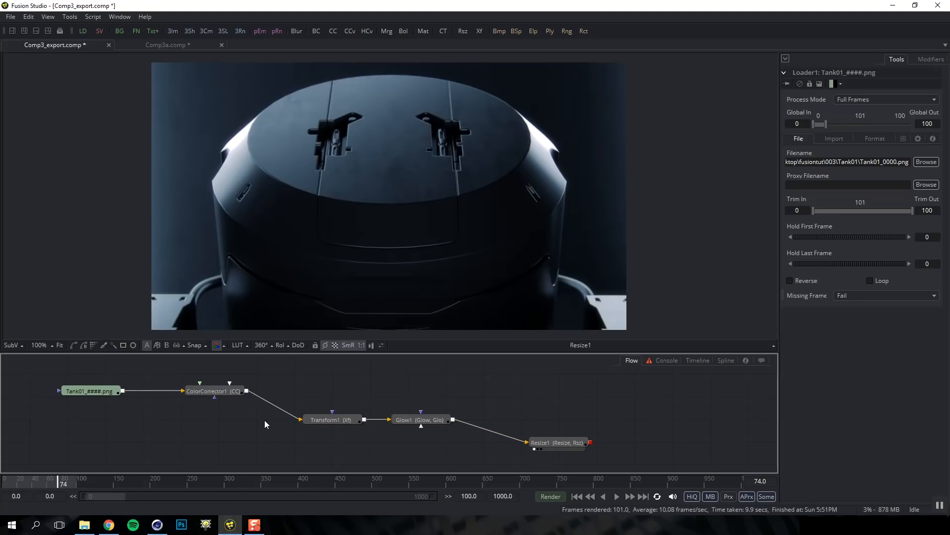
Bypass and re-enable ColorCorrector1 and the Tank01 loader with Ctrl+P to compare the image
{"action": "left_click", "coordinate": [228, 390]}
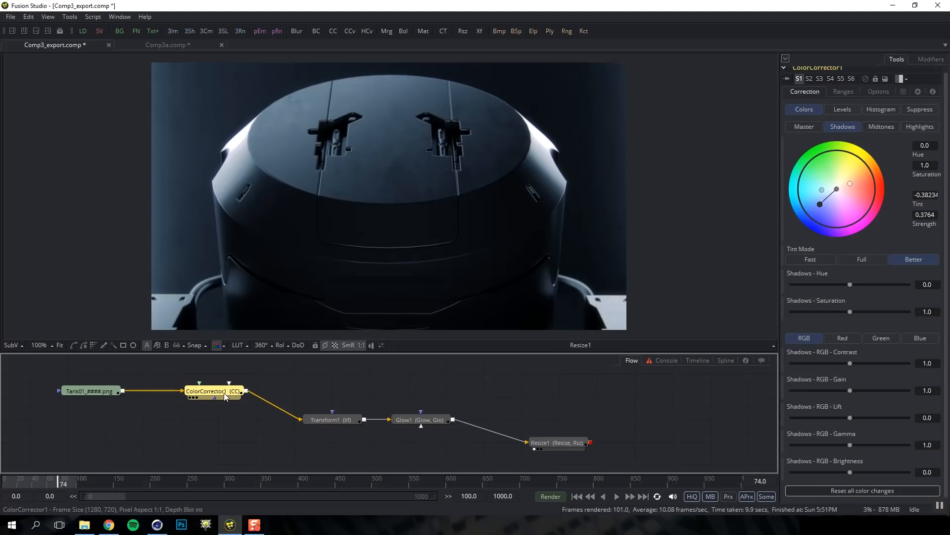
{"action": "key", "text": "ctrl+p"}
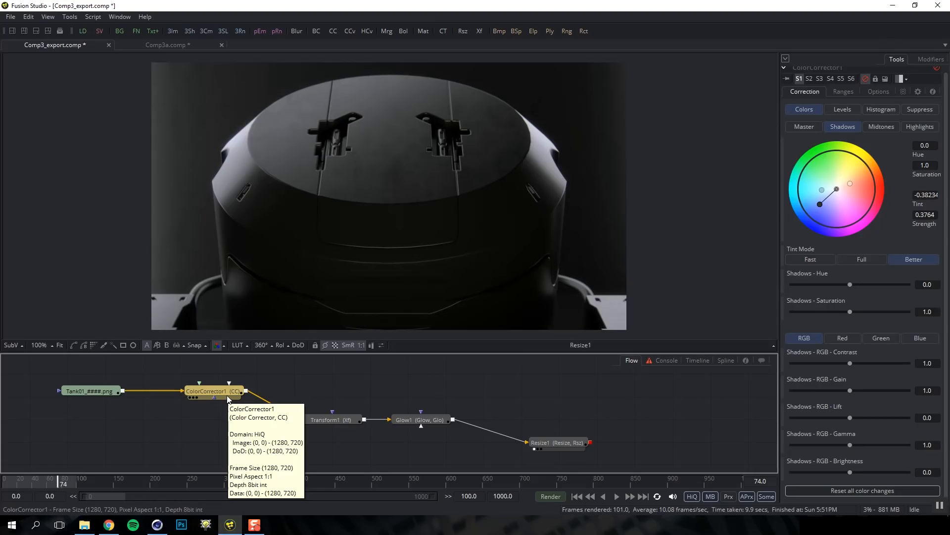
{"action": "key", "text": "ctrl+p"}
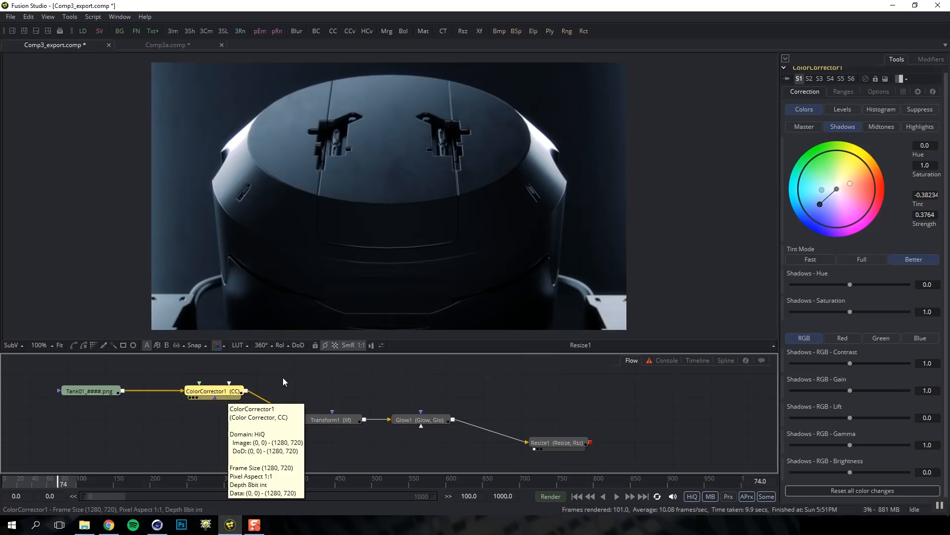
{"action": "left_click", "coordinate": [99, 390]}
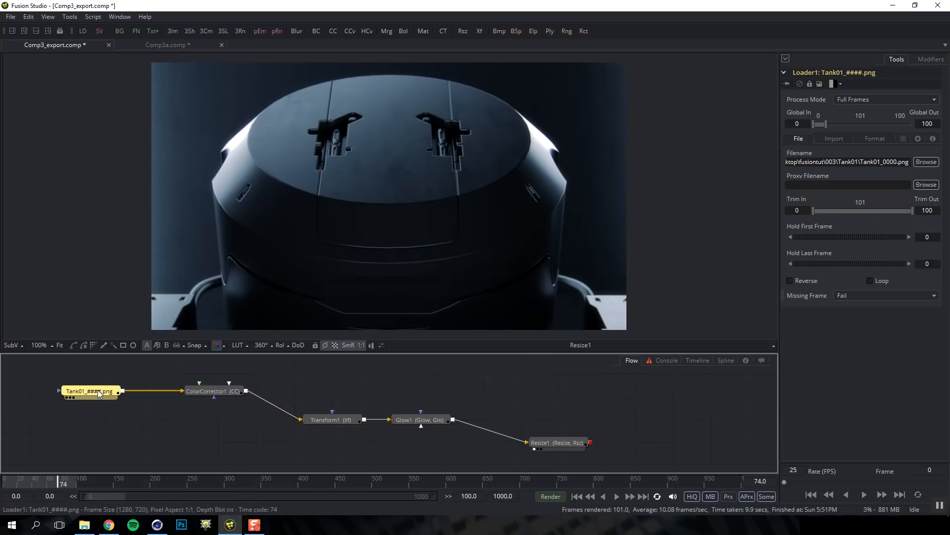
{"action": "key", "text": "ctrl+p"}
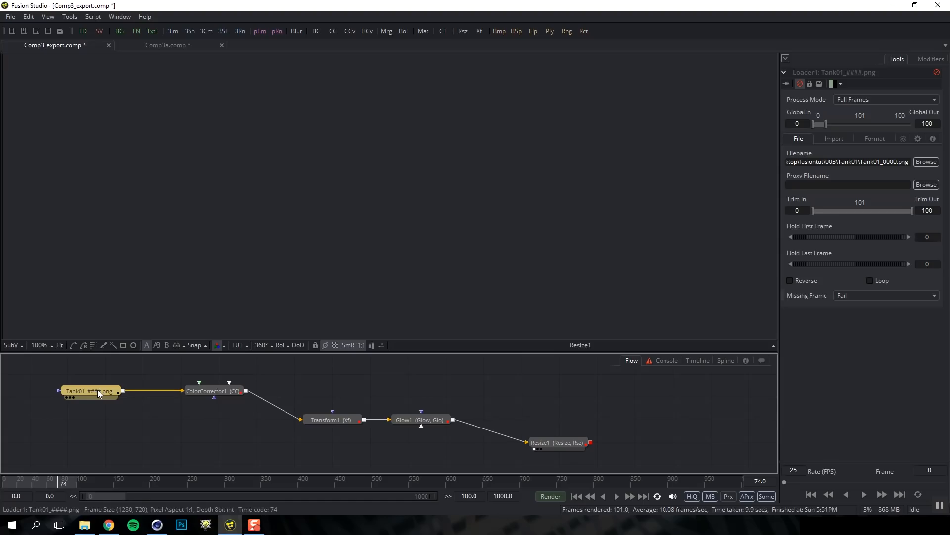
{"action": "key", "text": "ctrl+p"}
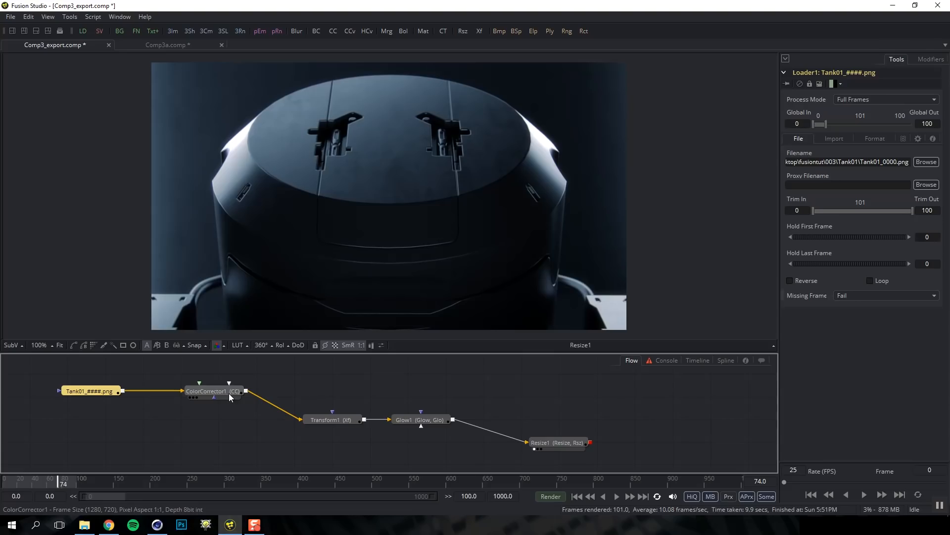
Reinsert ColorCorrector1 before Transform1 and add bend points routing its link above Glow1
{"action": "left_click_drag", "start_coordinate": [227, 390], "coordinate": [221, 436]}
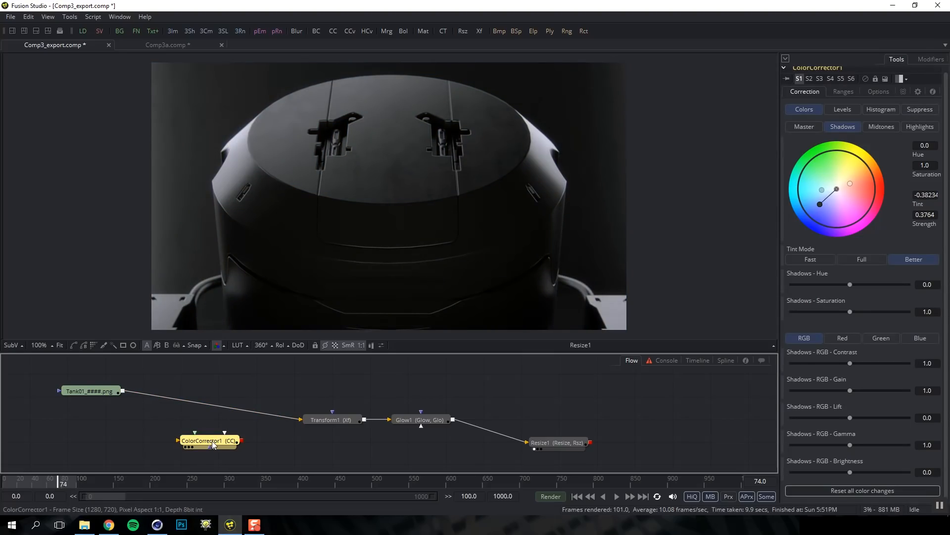
{"action": "left_click_drag", "start_coordinate": [212, 440], "coordinate": [217, 394]}
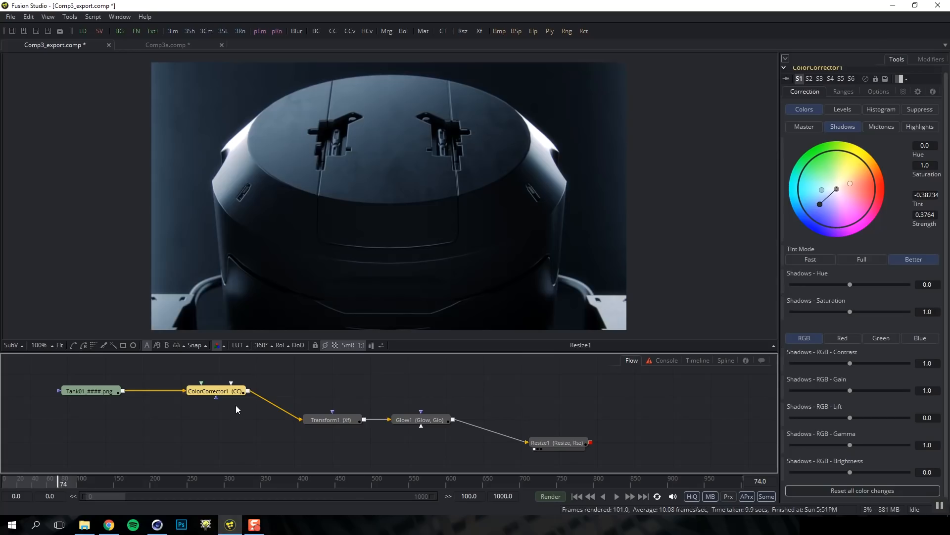
{"action": "left_click", "coordinate": [275, 404], "text": "ctrl"}
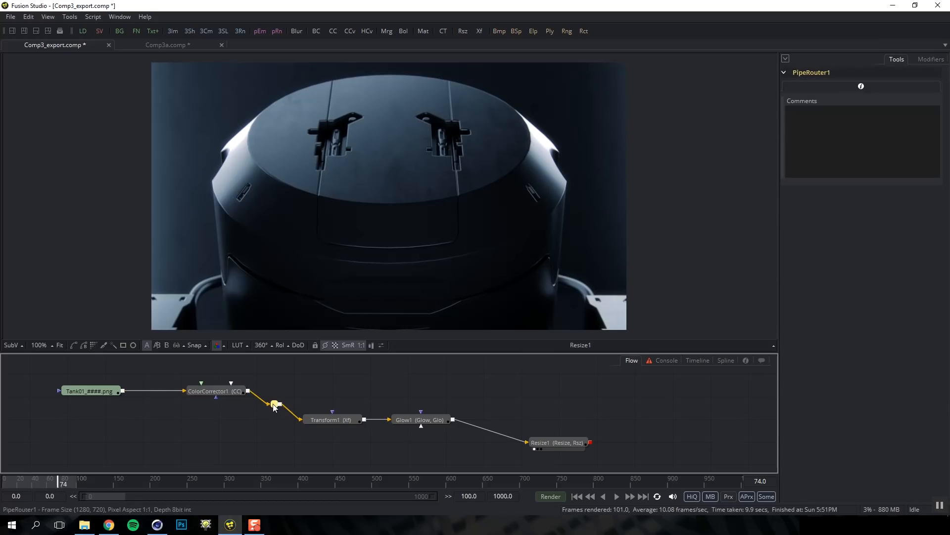
{"action": "left_click_drag", "start_coordinate": [275, 404], "coordinate": [422, 412]}
{"action": "left_click", "coordinate": [371, 394], "text": "ctrl"}
{"action": "left_click_drag", "start_coordinate": [372, 393], "coordinate": [420, 374]}
{"action": "left_click_drag", "start_coordinate": [306, 374], "coordinate": [327, 377]}
Compare Resize1 and Glow1 in side-by-side viewers, then return to a single viewer
{"action": "left_click", "coordinate": [374, 390]}
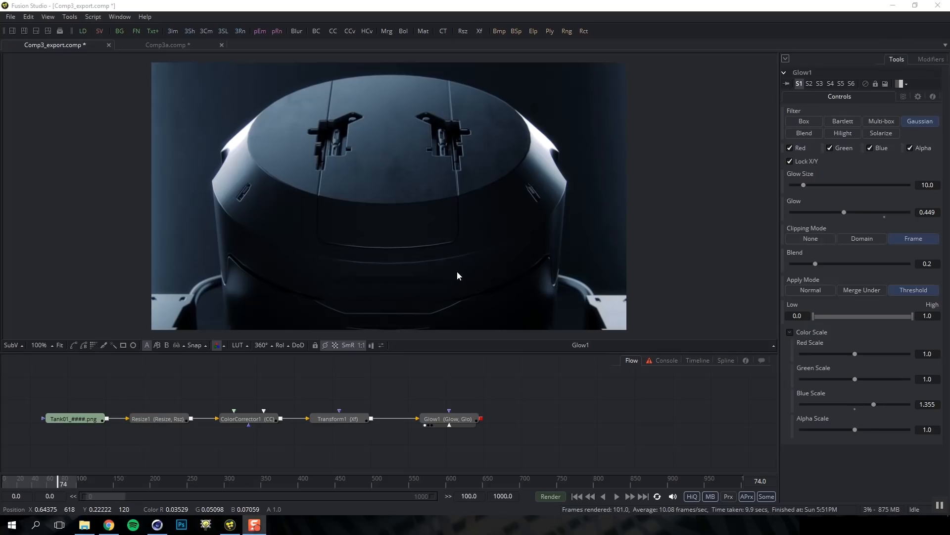
{"action": "left_click", "coordinate": [24, 32]}
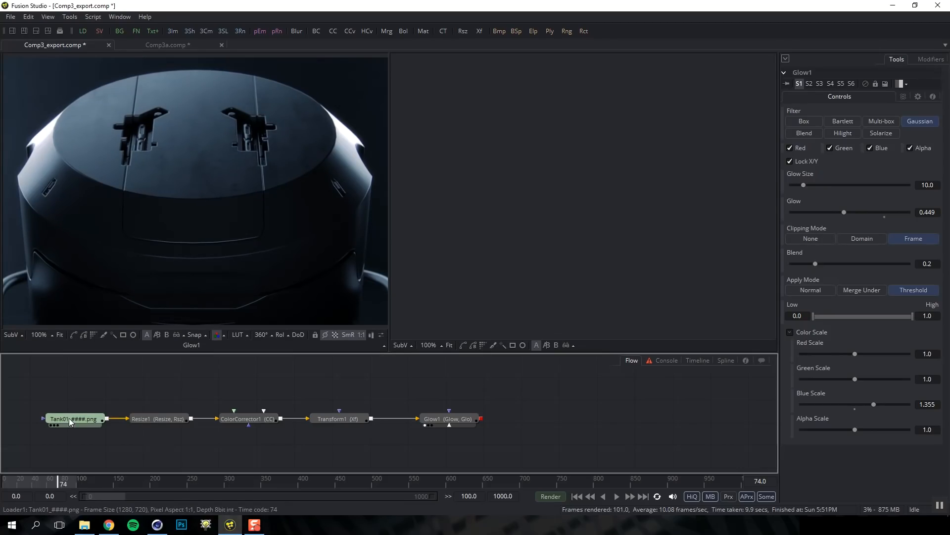
{"action": "left_click_drag", "start_coordinate": [156, 419], "coordinate": [214, 276]}
{"action": "left_click_drag", "start_coordinate": [432, 420], "coordinate": [471, 288]}
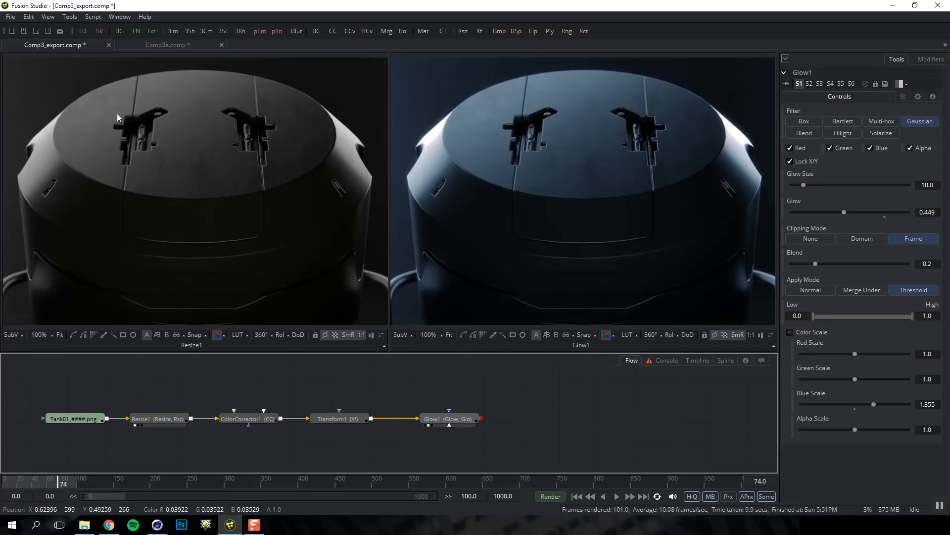
{"action": "left_click", "coordinate": [12, 31]}
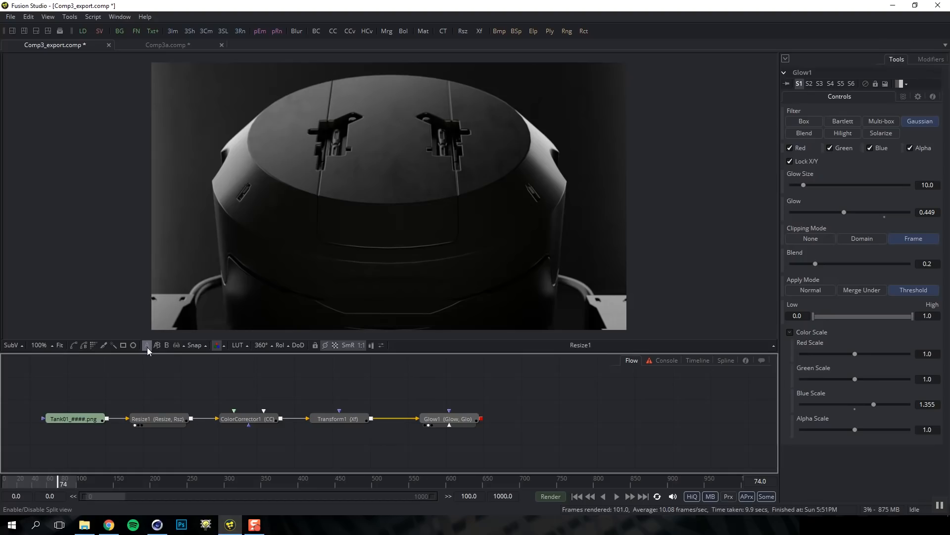
Load Resize1 into viewer buffer A and Glow1 into buffer B, flipping between them
{"action": "left_click", "coordinate": [78, 417]}
{"action": "left_click", "coordinate": [151, 419]}
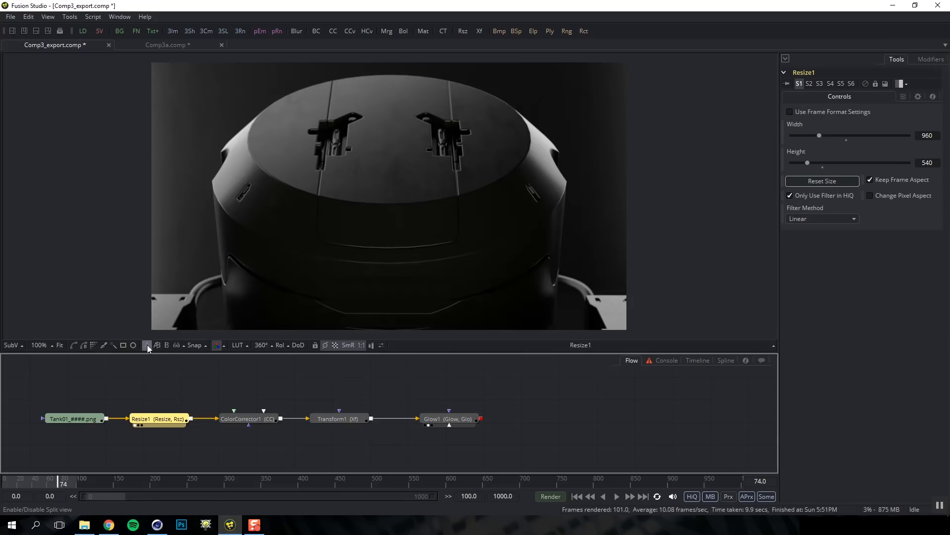
{"action": "left_click", "coordinate": [166, 345]}
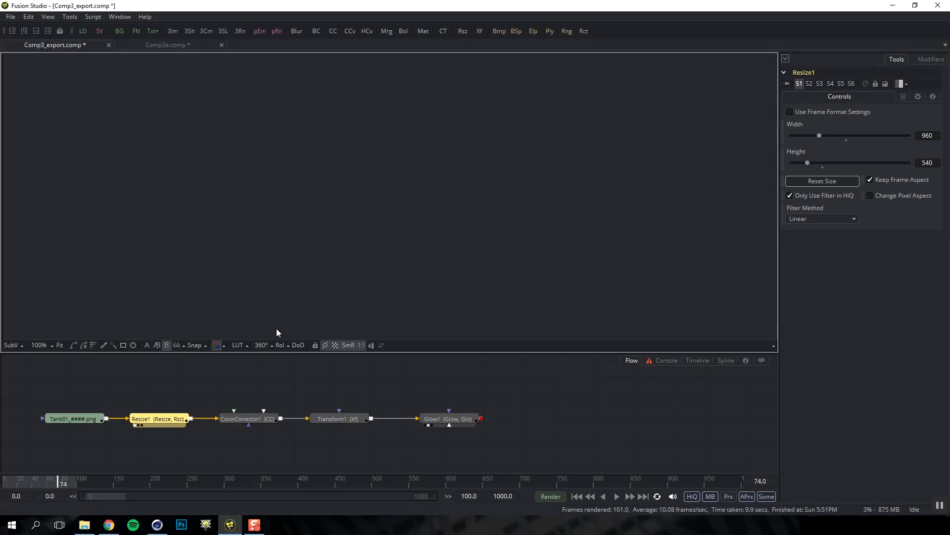
{"action": "left_click_drag", "start_coordinate": [435, 421], "coordinate": [424, 257]}
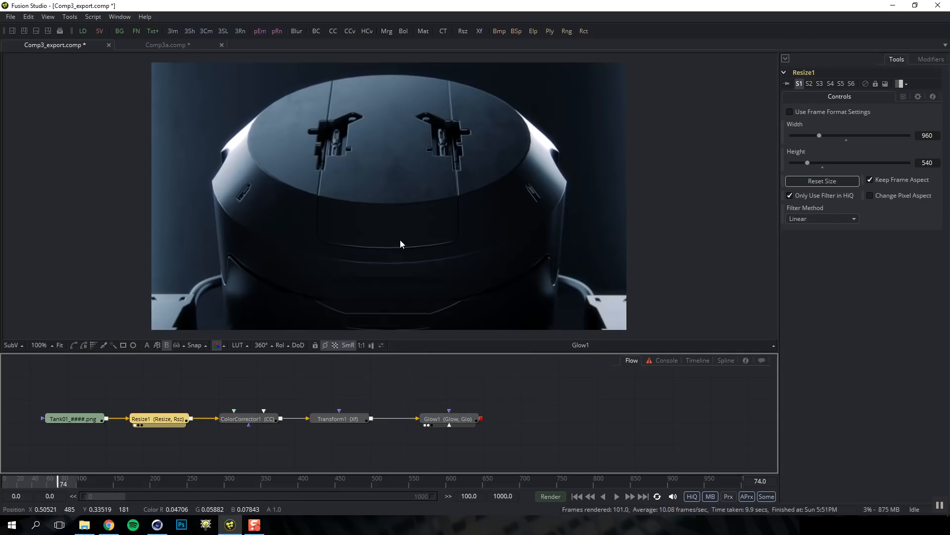
{"action": "left_click", "coordinate": [147, 346]}
{"action": "left_click", "coordinate": [165, 346]}
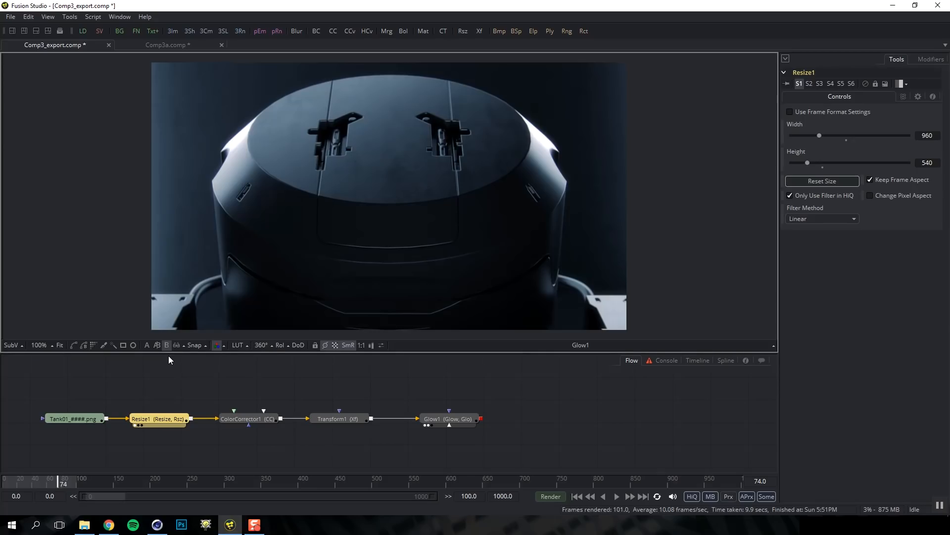
Show an A/B split wipe of Resize1 and Glow1, tilting and sweeping the divider
{"action": "key", "text": "comma"}
{"action": "key", "text": "period"}
{"action": "left_click", "coordinate": [157, 345]}
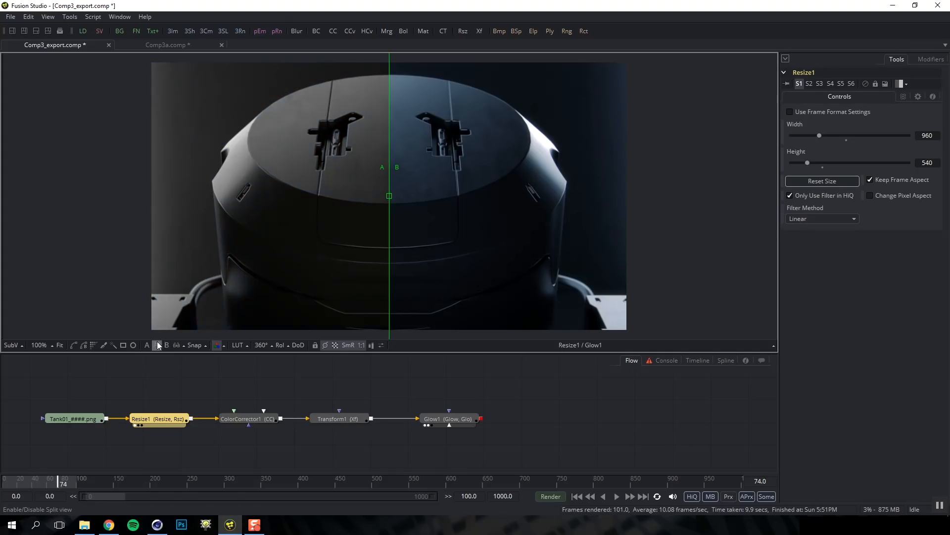
{"action": "left_click_drag", "start_coordinate": [398, 202], "coordinate": [410, 162]}
{"action": "left_click_drag", "start_coordinate": [394, 221], "coordinate": [376, 252]}
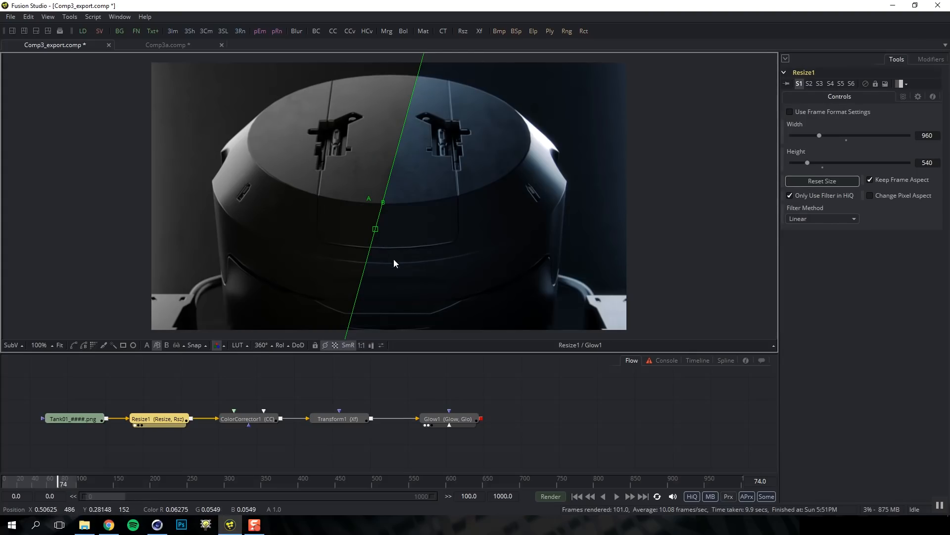
Flip between the A and B buffers and the split, ending on Resize1 alone
{"action": "key", "text": "comma"}
{"action": "key", "text": "period"}
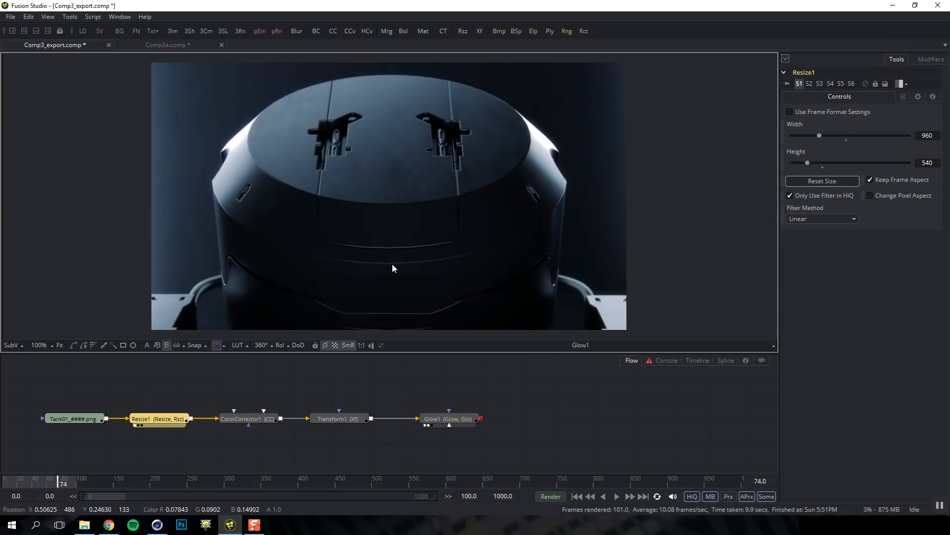
{"action": "key", "text": "slash"}
{"action": "key", "text": "comma"}
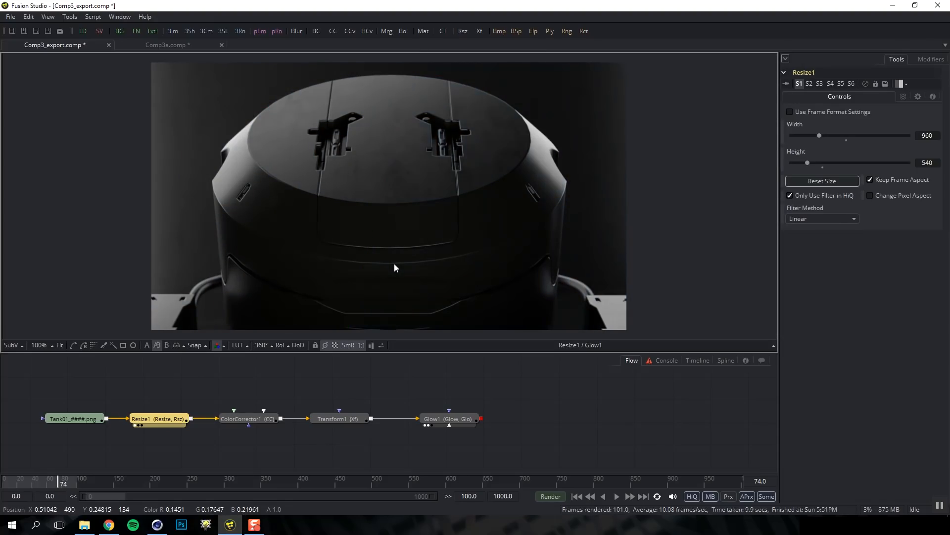
Turn on the SubV scope and switch it from Navigator to Waveform
{"action": "left_click", "coordinate": [13, 347]}
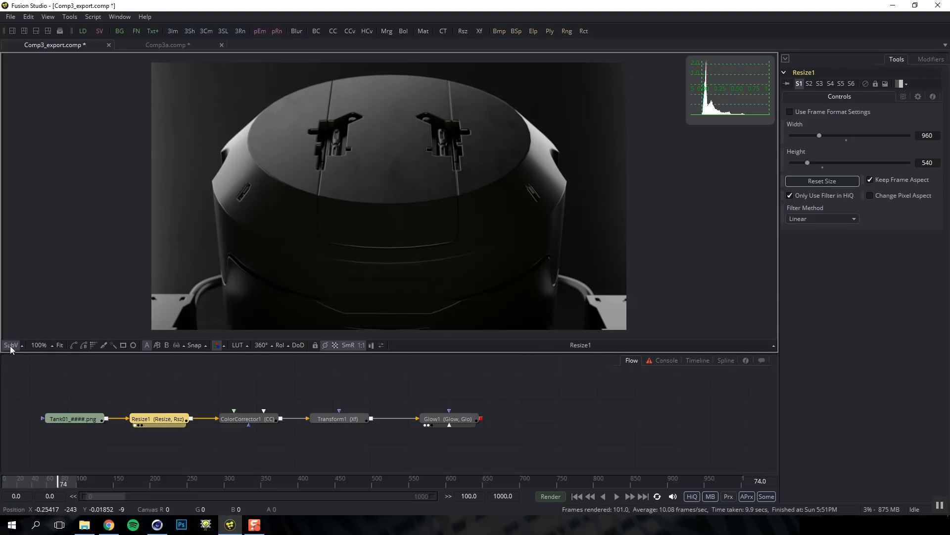
{"action": "left_click", "coordinate": [21, 346]}
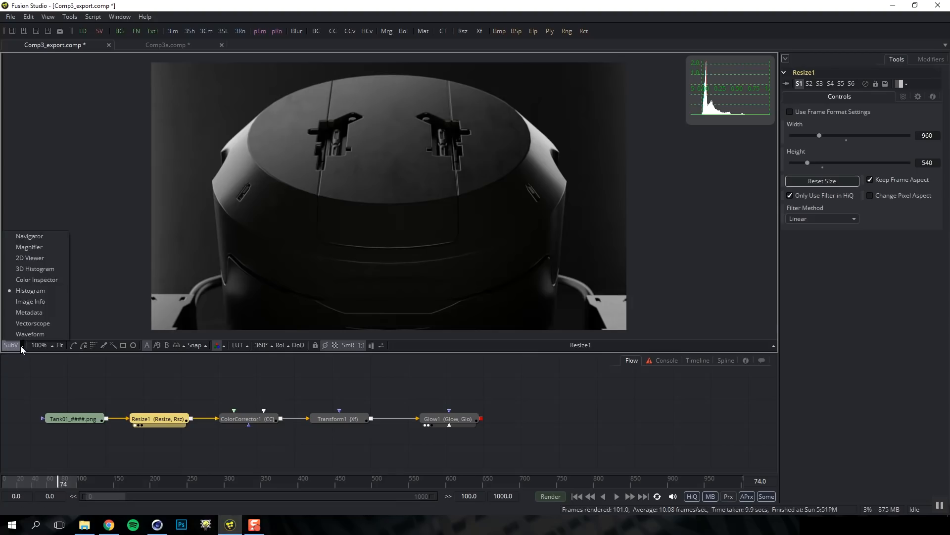
{"action": "left_click", "coordinate": [35, 236]}
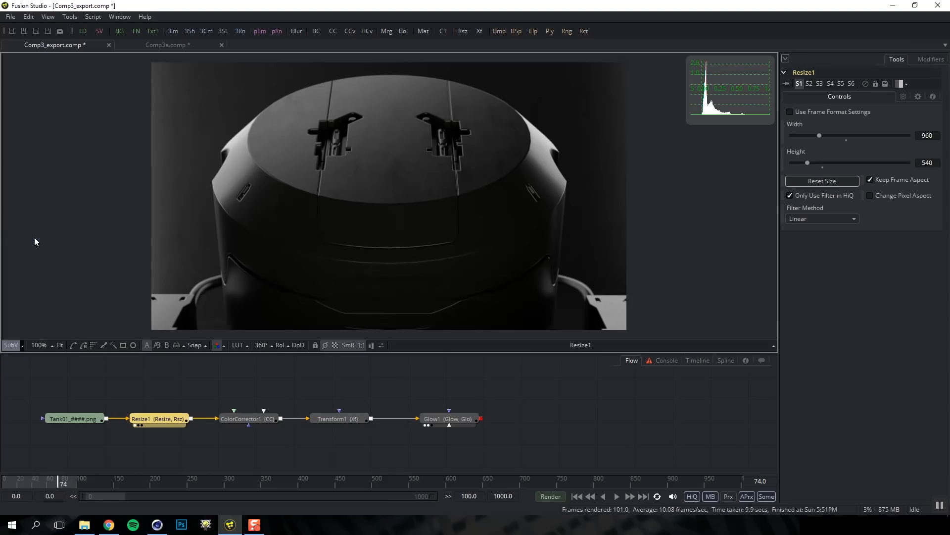
{"action": "left_click", "coordinate": [23, 346]}
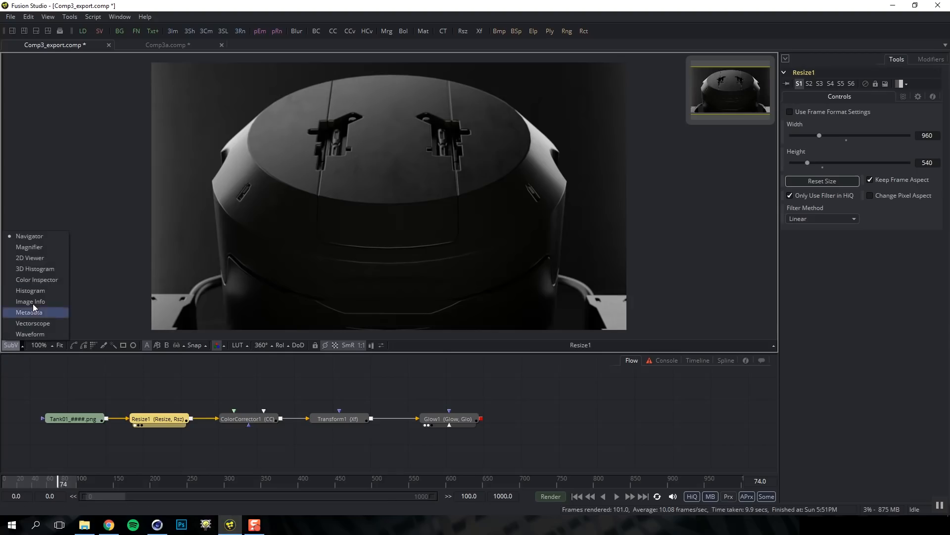
{"action": "left_click", "coordinate": [38, 331]}
Set the waveform to Y, then RGB parade, and shrink the scope
{"action": "right_click", "coordinate": [696, 96]}
{"action": "mouse_move", "coordinate": [736, 105]}
{"action": "left_click", "coordinate": [797, 116]}
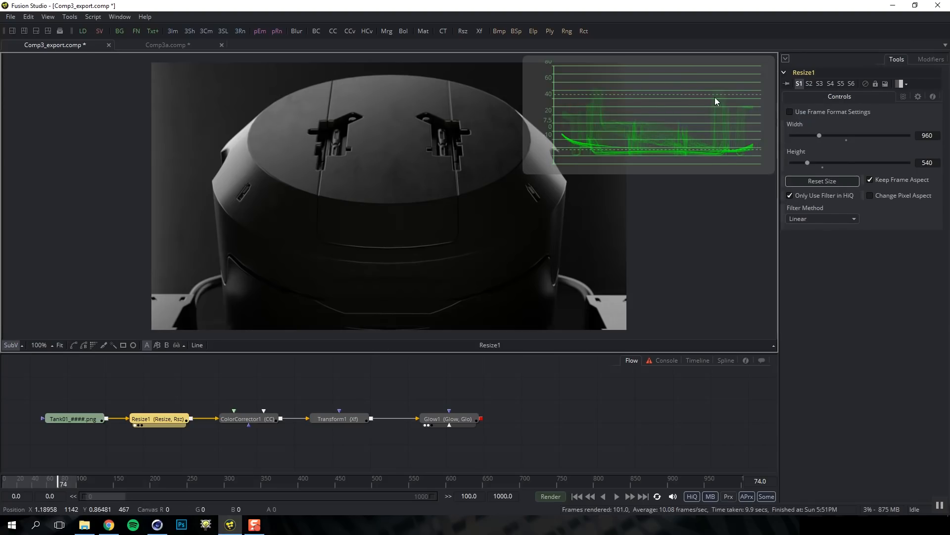
{"action": "right_click", "coordinate": [716, 98]}
{"action": "left_click", "coordinate": [795, 128]}
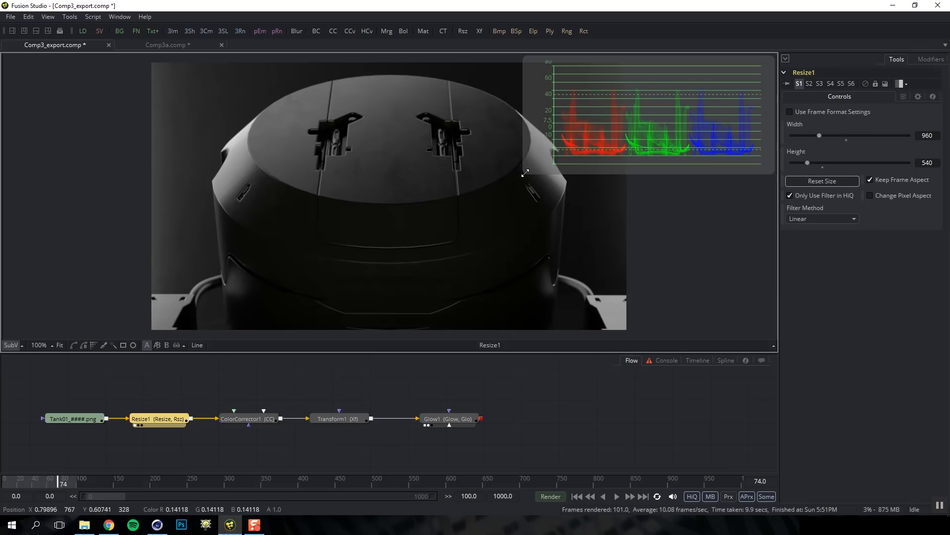
{"action": "left_click_drag", "start_coordinate": [584, 154], "coordinate": [622, 146]}
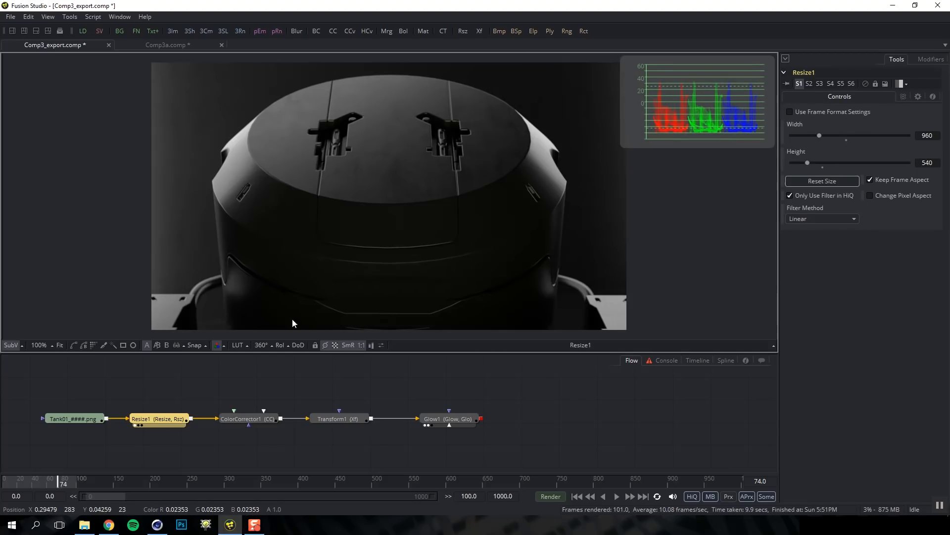
{"action": "left_click", "coordinate": [224, 346]}
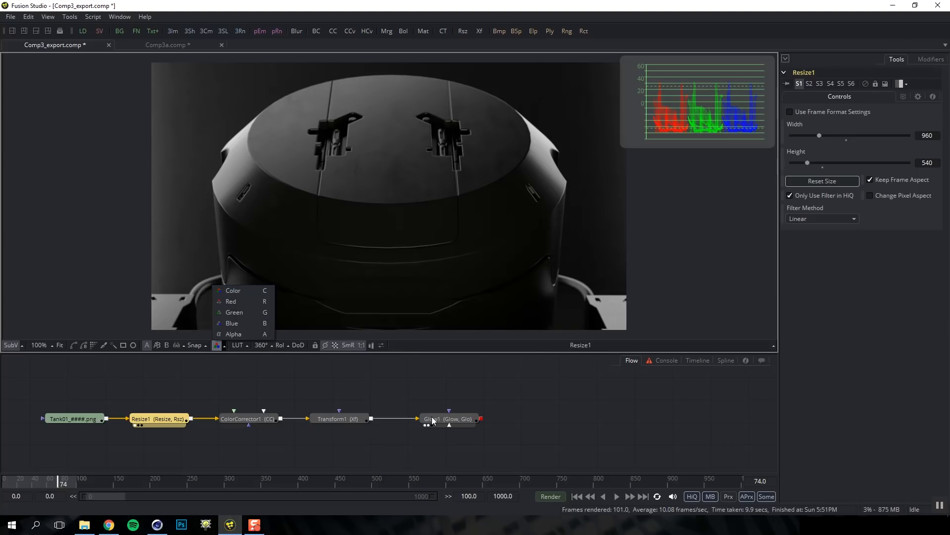
View Glow1, inspect its blue and alpha channels, then return to full colour
{"action": "left_click", "coordinate": [445, 420]}
{"action": "key", "text": "1"}
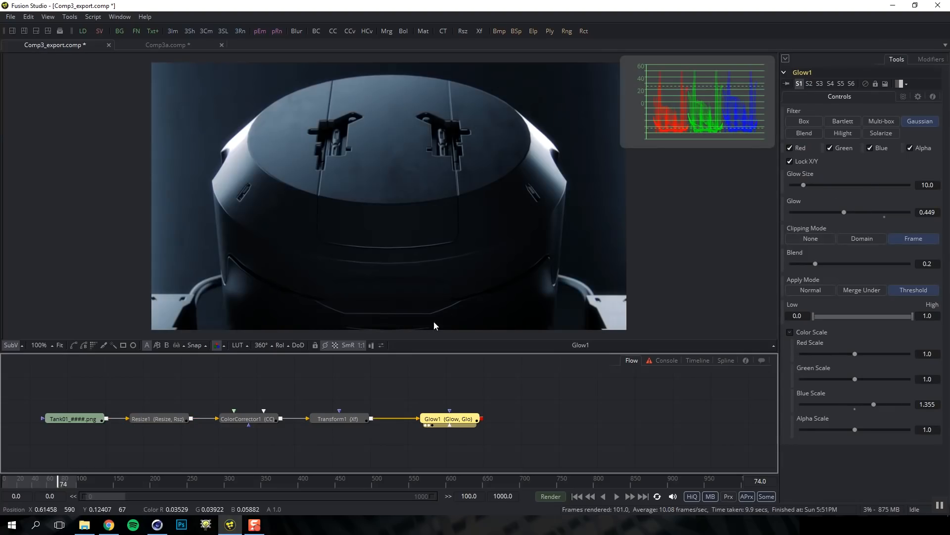
{"action": "left_click", "coordinate": [247, 315]}
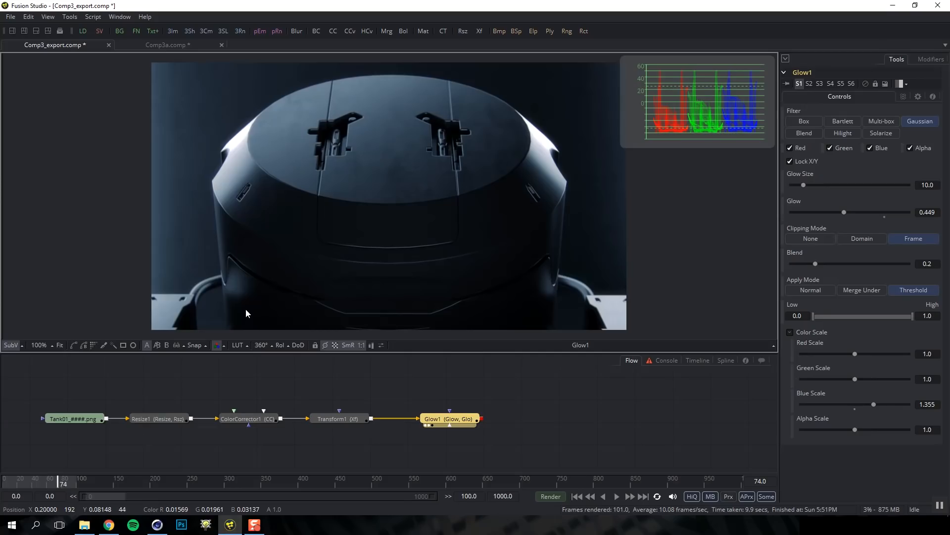
{"action": "left_click", "coordinate": [218, 345]}
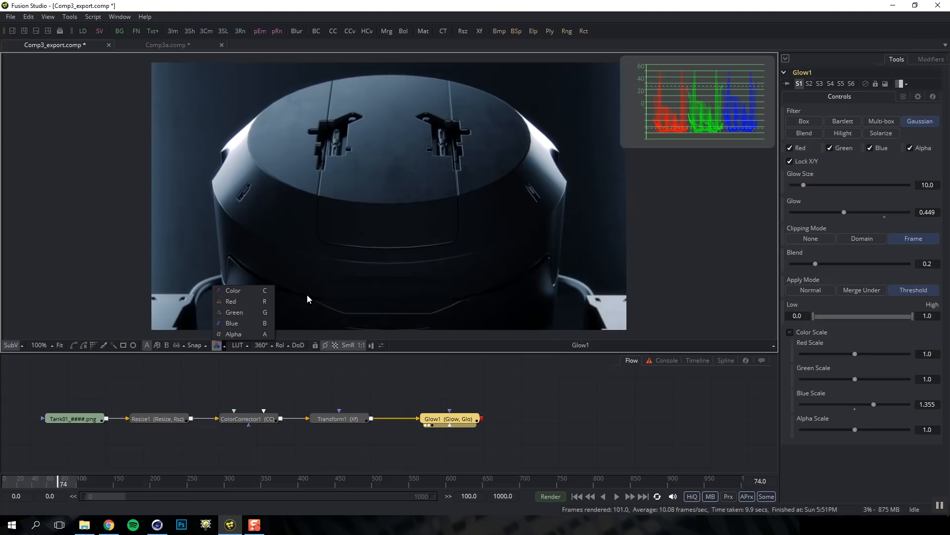
{"action": "key", "text": "b"}
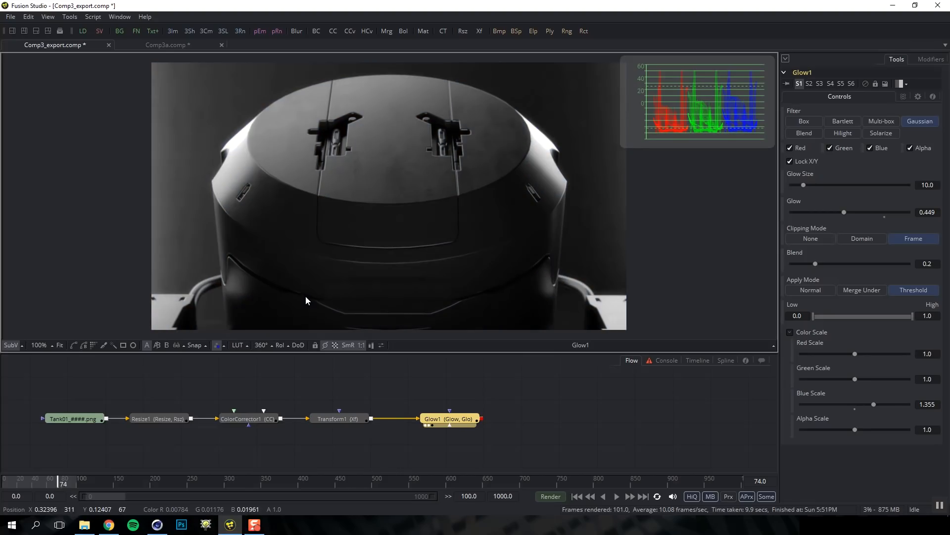
{"action": "key", "text": "a"}
{"action": "key", "text": "c"}
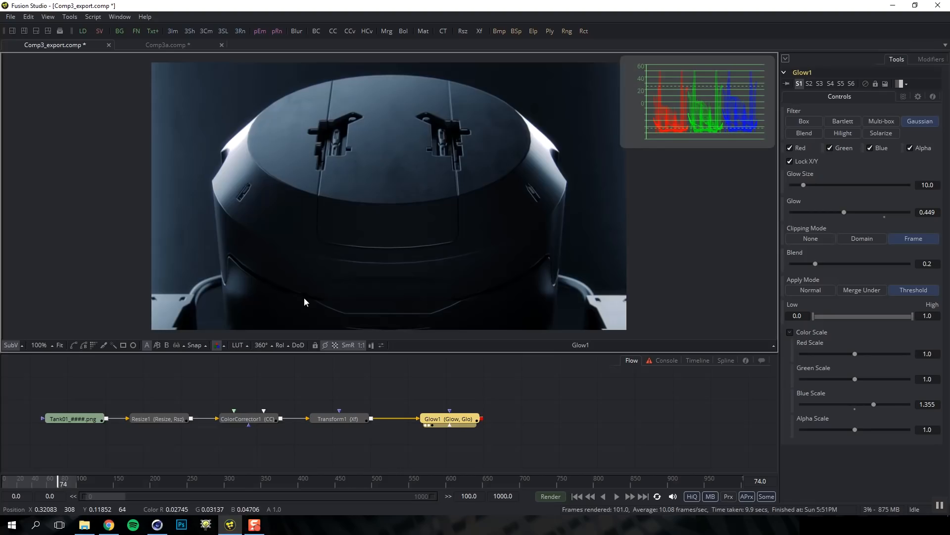
{"action": "left_click", "coordinate": [381, 346]}
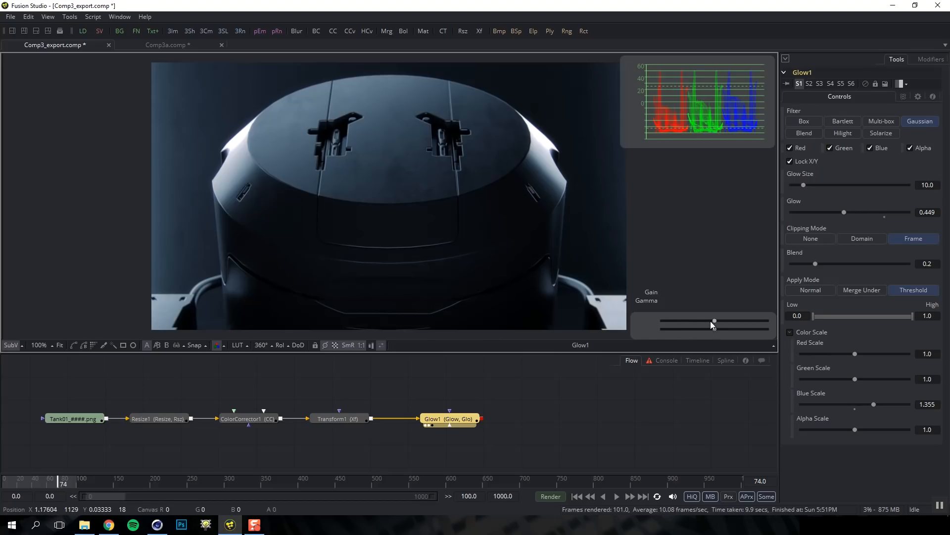
{"action": "mouse_move", "coordinate": [714, 320]}
{"action": "left_mouse_down"}
{"action": "mouse_move", "coordinate": [705, 328]}
{"action": "mouse_move", "coordinate": [714, 328]}
{"action": "left_mouse_up"}
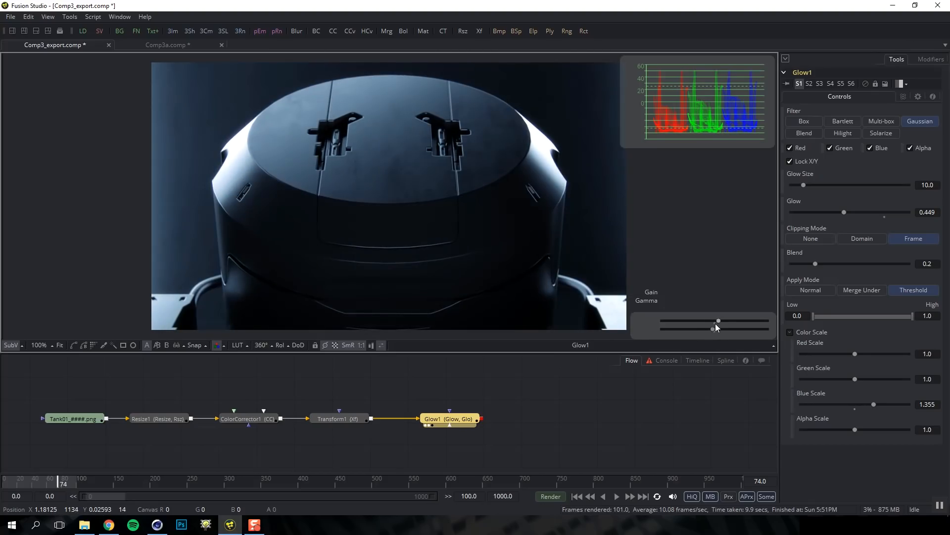
{"action": "left_click", "coordinate": [715, 324]}
{"action": "left_click", "coordinate": [715, 331]}
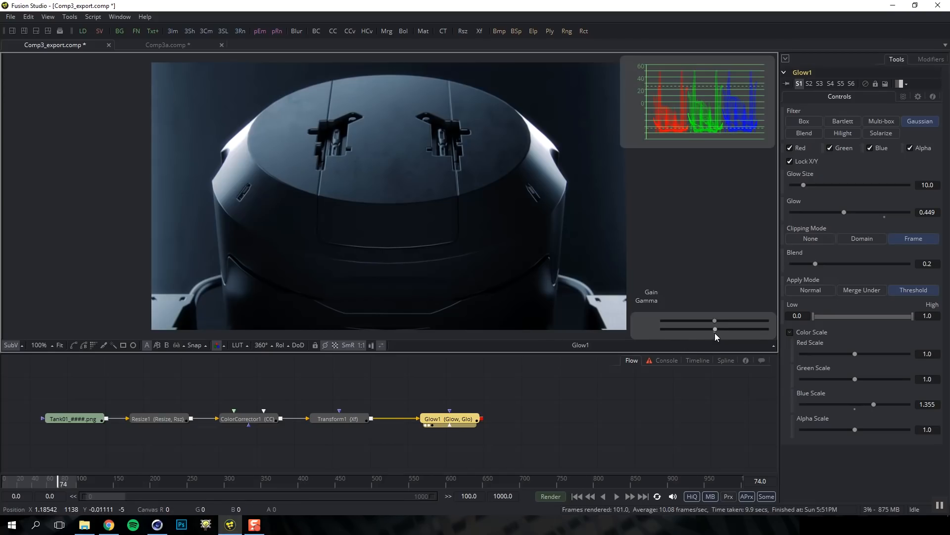
{"action": "left_click_drag", "start_coordinate": [715, 320], "coordinate": [723, 320]}
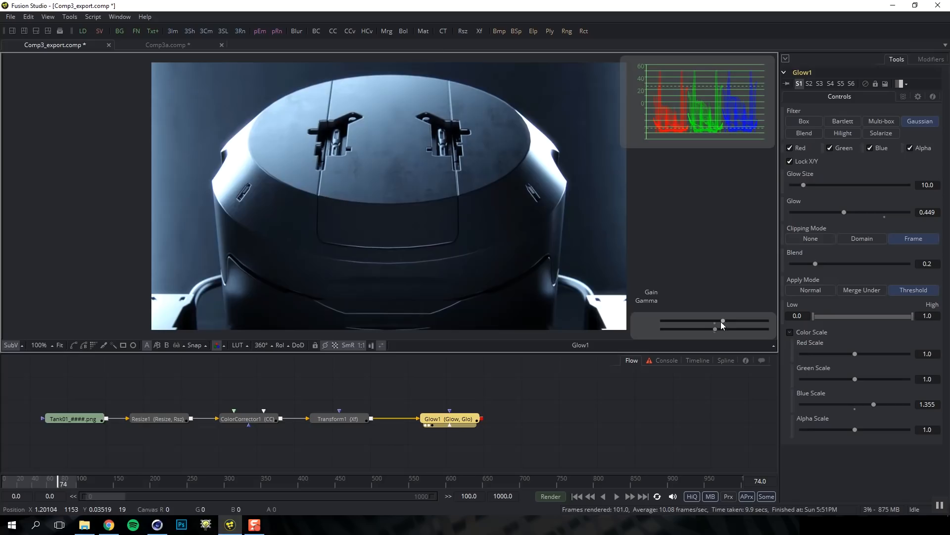
{"action": "left_click", "coordinate": [381, 346]}
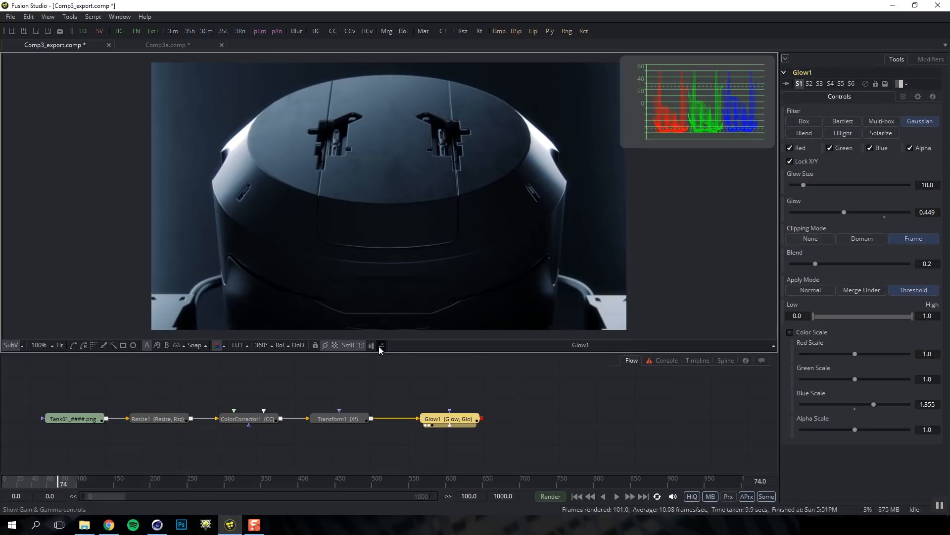
Hide the waveform scope from the viewer and open Fusion's Preferences window
{"action": "left_click", "coordinate": [13, 347]}
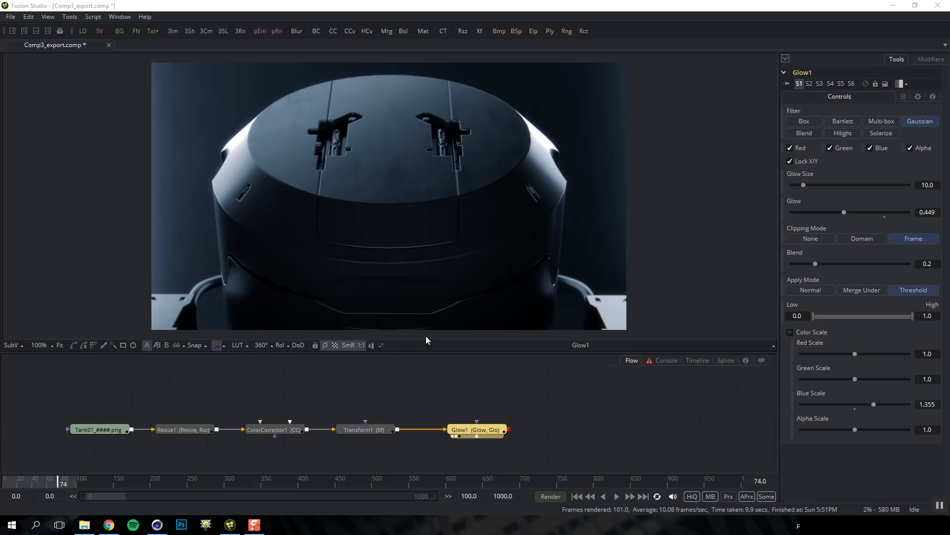
{"action": "left_click", "coordinate": [11, 16]}
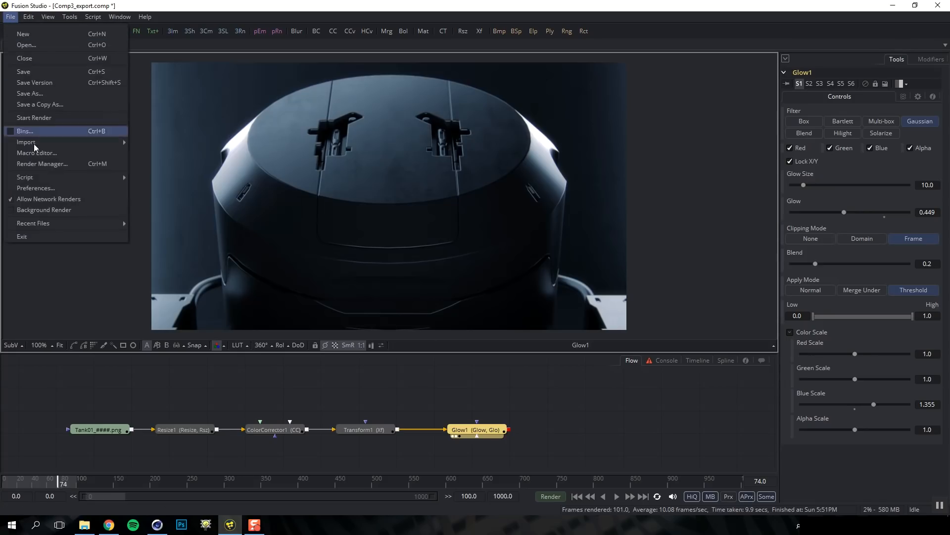
{"action": "left_click", "coordinate": [38, 190]}
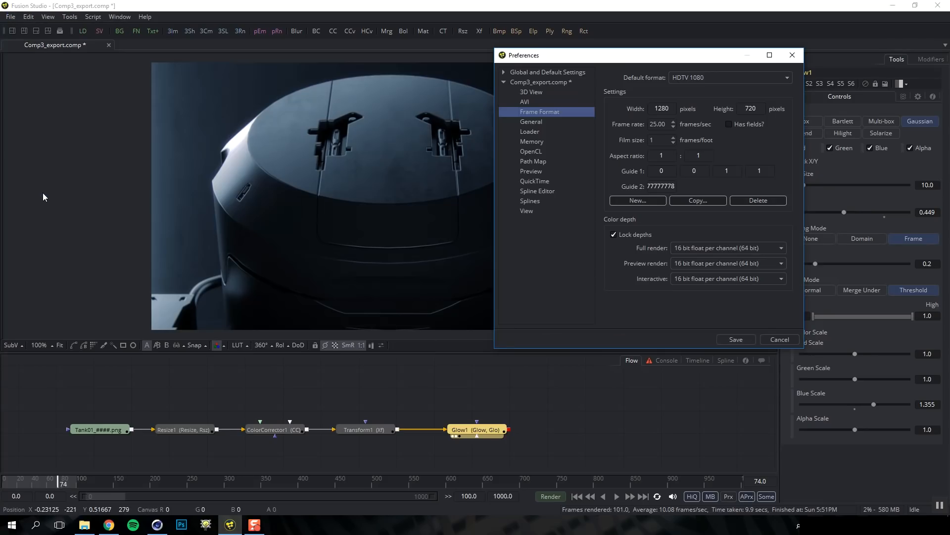
Browse the Global and Comp3_export.comp preference trees, ending on global Frame Format settings
{"action": "left_click", "coordinate": [504, 82]}
{"action": "left_click", "coordinate": [504, 73]}
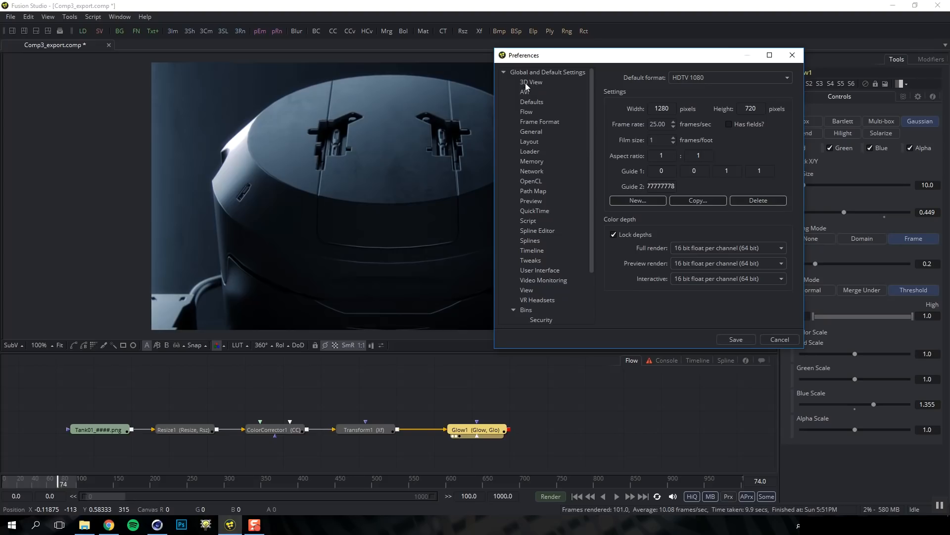
{"action": "left_click", "coordinate": [504, 73]}
{"action": "left_click", "coordinate": [504, 81]}
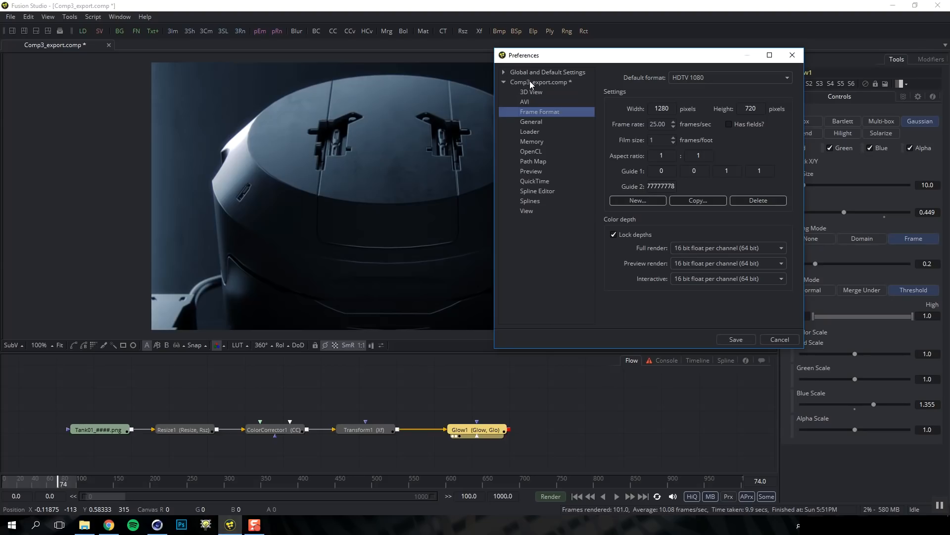
{"action": "left_click", "coordinate": [533, 82]}
{"action": "left_click", "coordinate": [504, 80]}
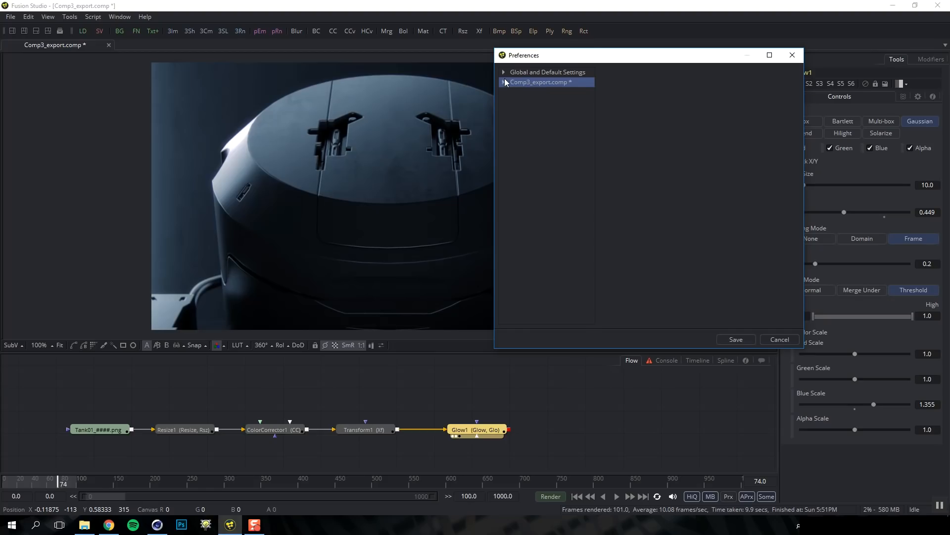
{"action": "left_click", "coordinate": [504, 73]}
{"action": "left_click", "coordinate": [536, 121]}
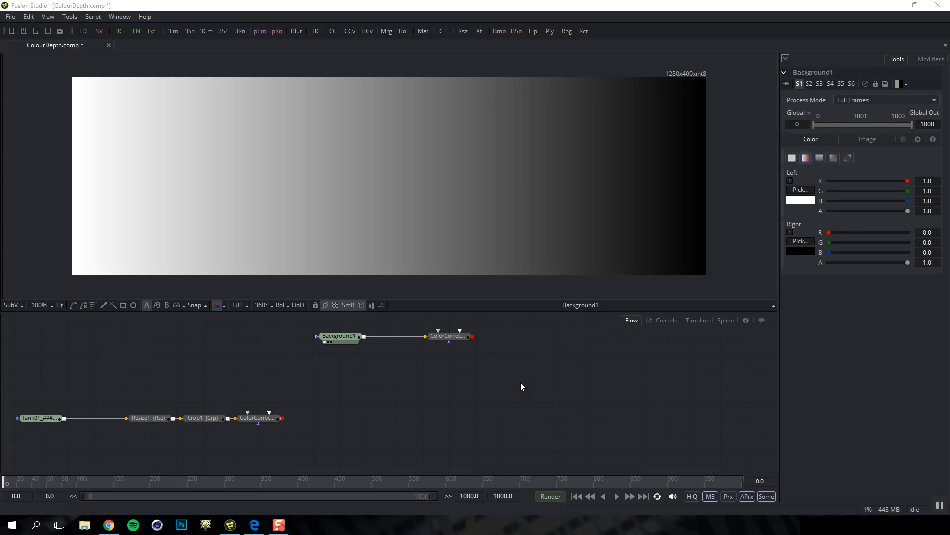
Select the Background1 gradient node in the ColourDepth comp's Flow view
{"action": "left_click", "coordinate": [345, 337]}
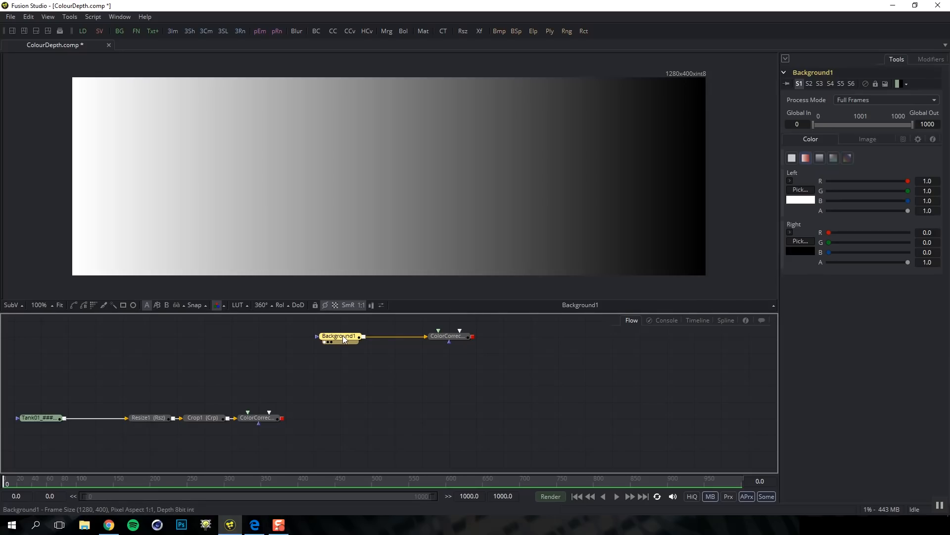
{"action": "mouse_move", "coordinate": [343, 336]}
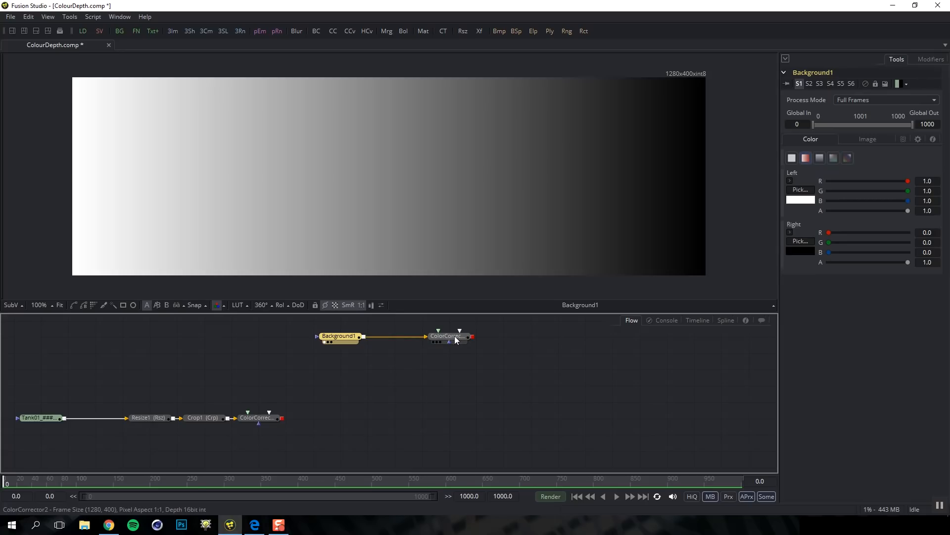
View ColorCorrector2's output, lower its master RGB gamma and raise master gain to 2.026
{"action": "left_click", "coordinate": [458, 338]}
{"action": "key", "text": "1"}
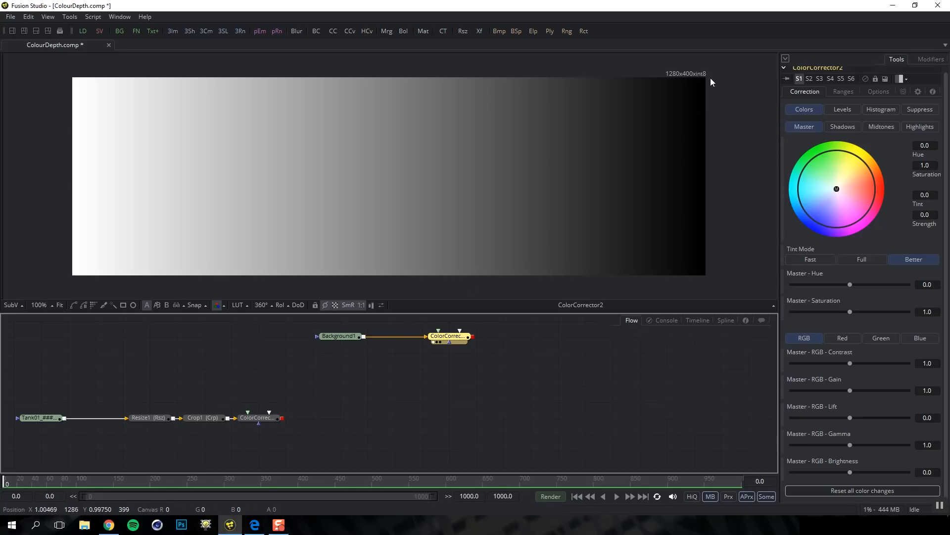
{"action": "left_click_drag", "start_coordinate": [851, 390], "coordinate": [866, 391]}
{"action": "left_click_drag", "start_coordinate": [850, 444], "coordinate": [820, 450]}
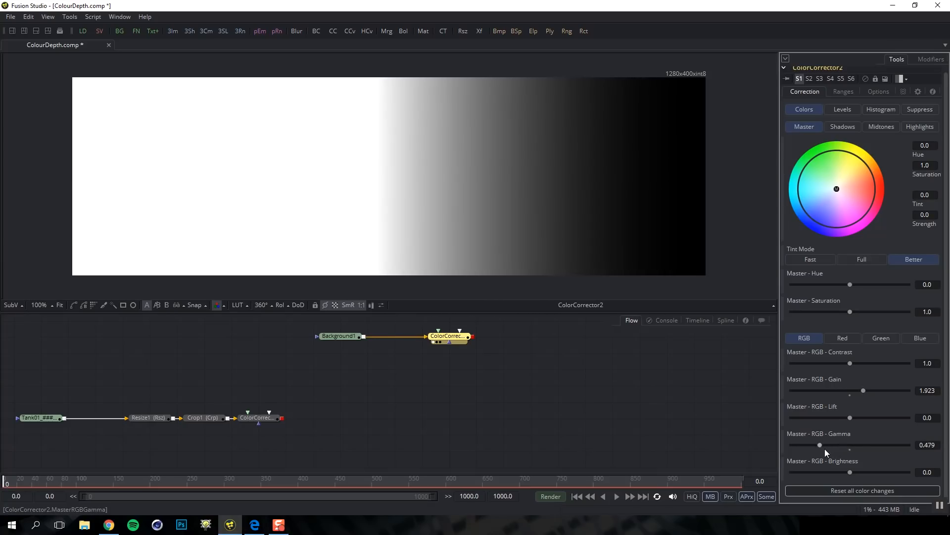
{"action": "left_click_drag", "start_coordinate": [865, 389], "coordinate": [865, 390]}
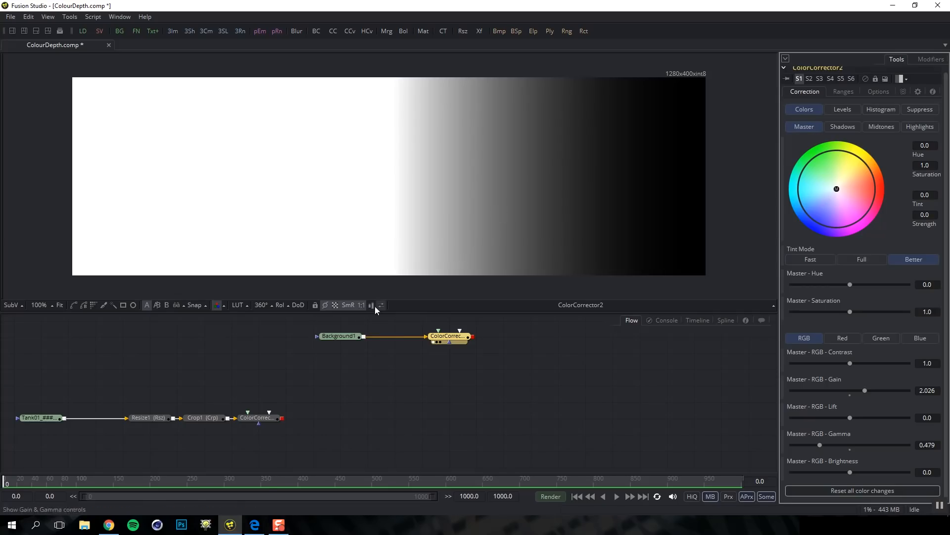
Set Background1's Image-tab Depth to int16
{"action": "left_click", "coordinate": [343, 336]}
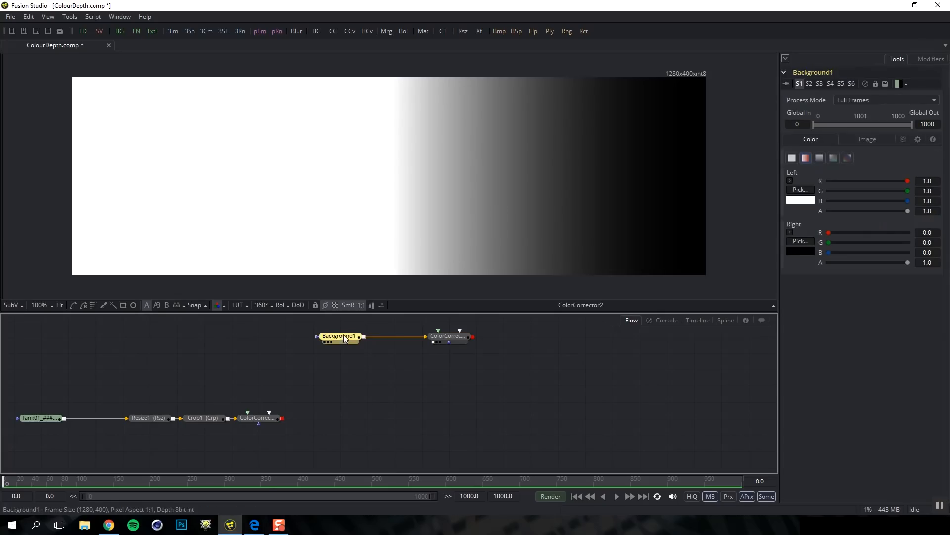
{"action": "left_click", "coordinate": [867, 139]}
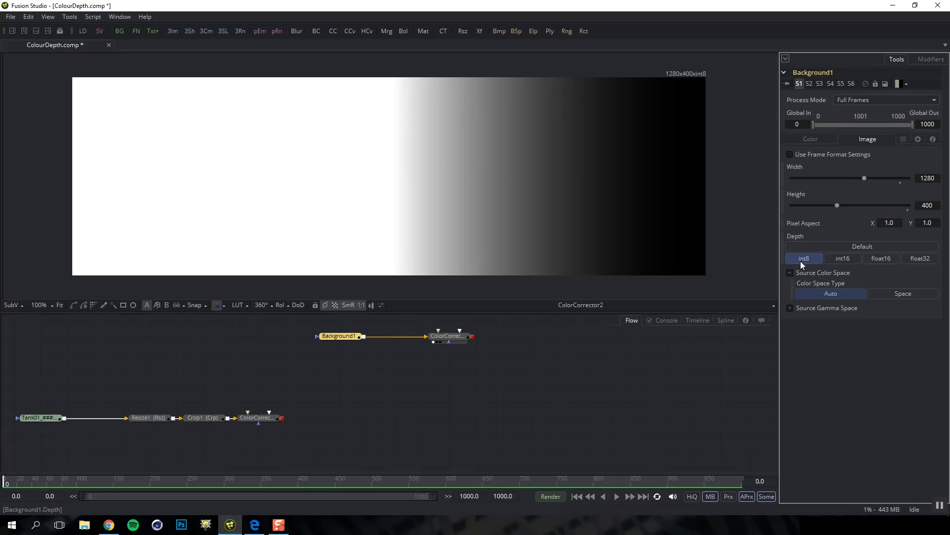
{"action": "left_click", "coordinate": [848, 257]}
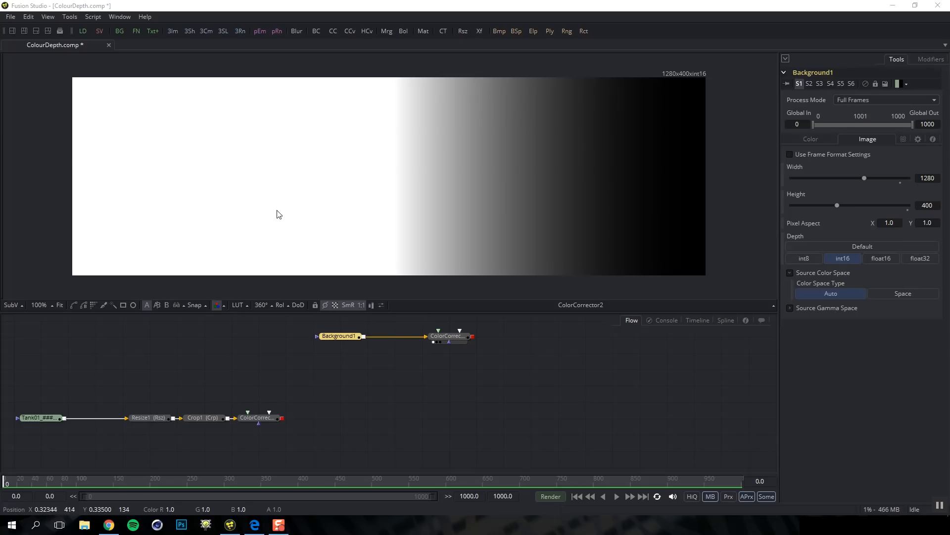
Add ColorCorrector3 after ColorCorrector2 and drop its master RGB gain to 0.641
{"action": "left_click", "coordinate": [458, 339]}
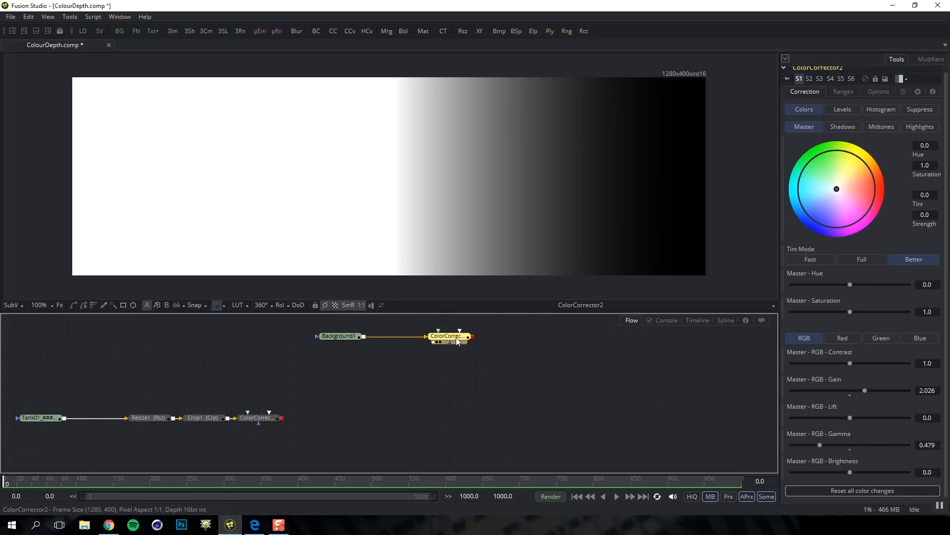
{"action": "key", "text": "ctrl+space"}
{"action": "type", "text": "cc"}
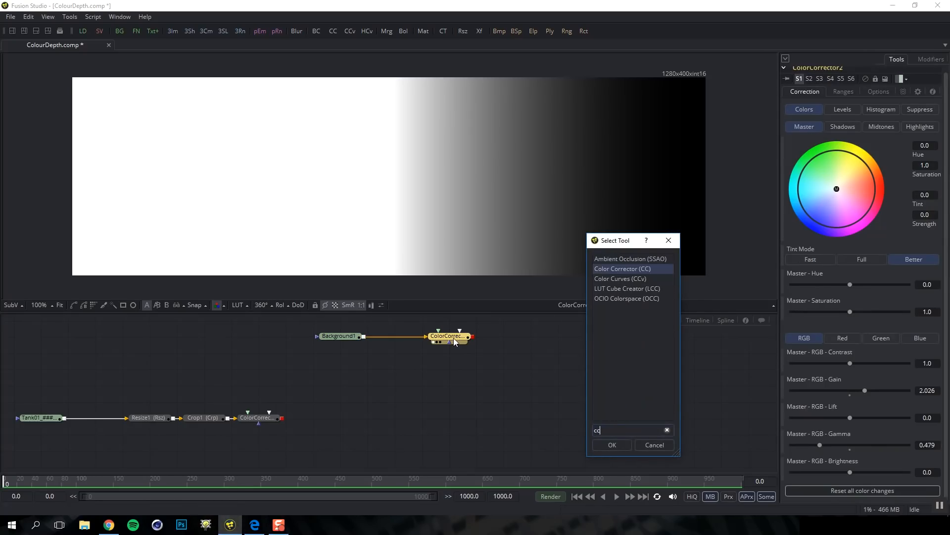
{"action": "key", "text": "Return"}
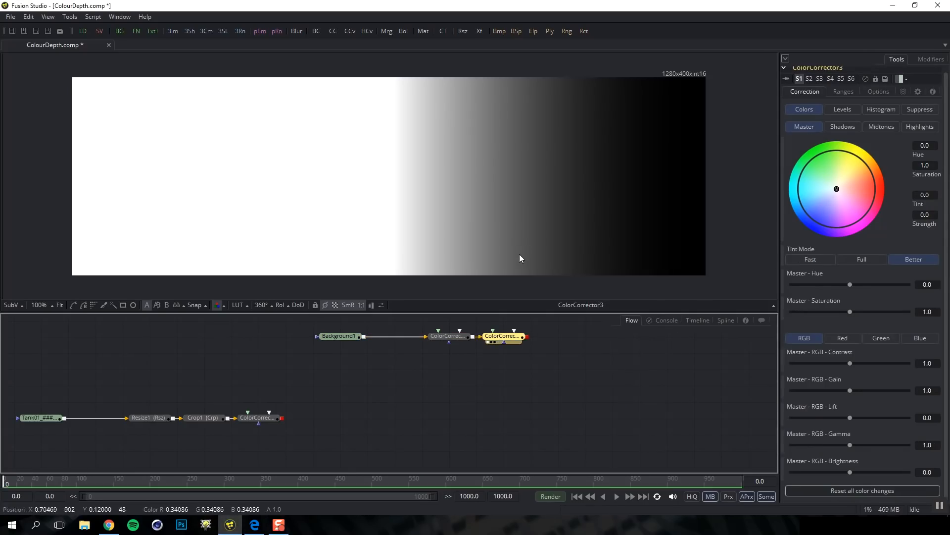
{"action": "left_click_drag", "start_coordinate": [853, 390], "coordinate": [829, 391]}
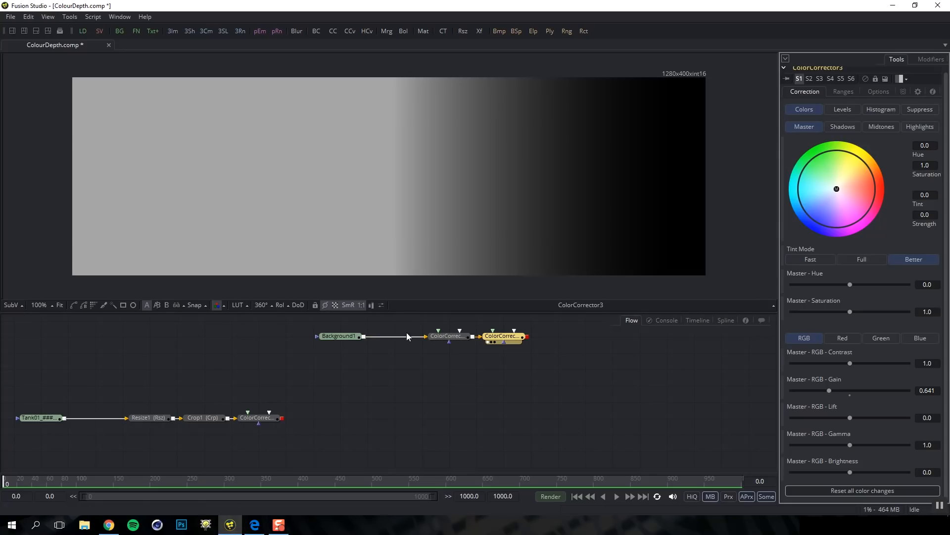
Try Background1's gradient at float32 depth, then switch it to float16
{"action": "left_click", "coordinate": [343, 337]}
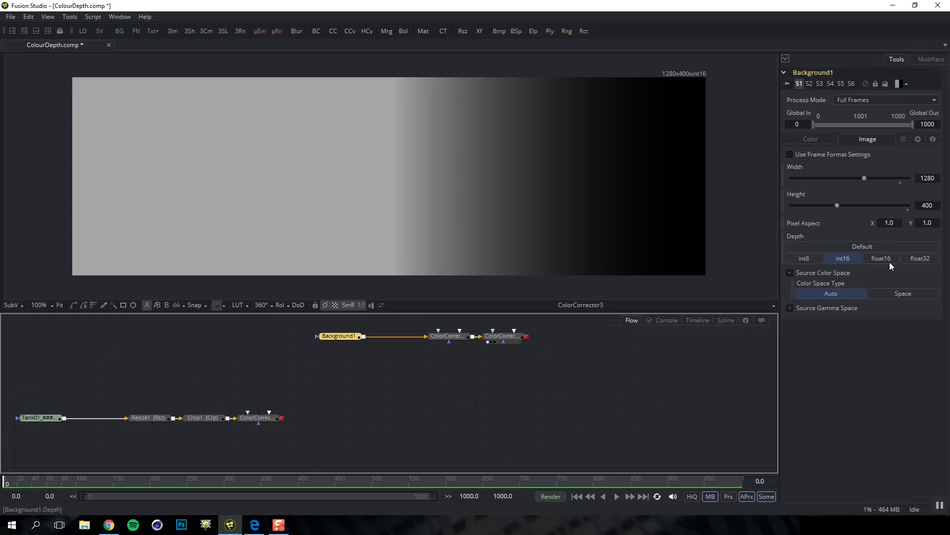
{"action": "left_click", "coordinate": [922, 257]}
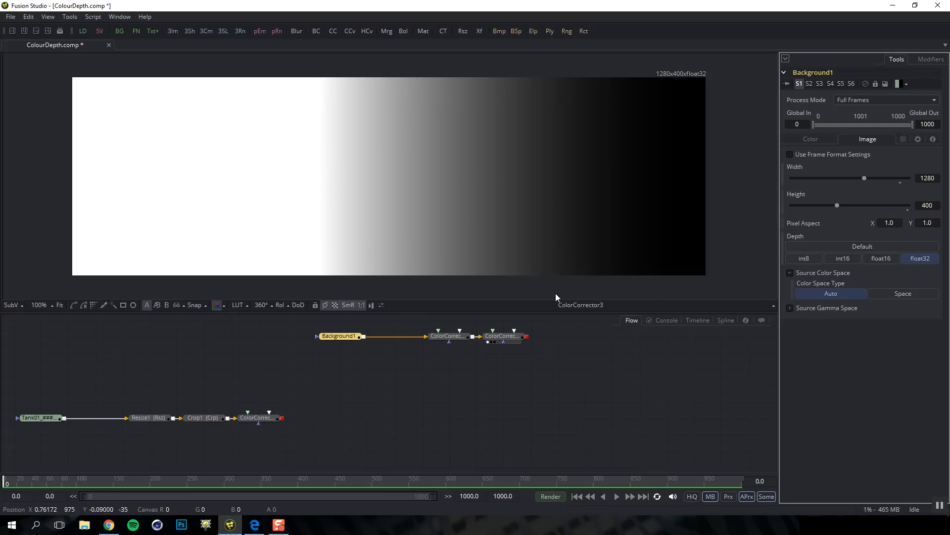
{"action": "left_click", "coordinate": [882, 257]}
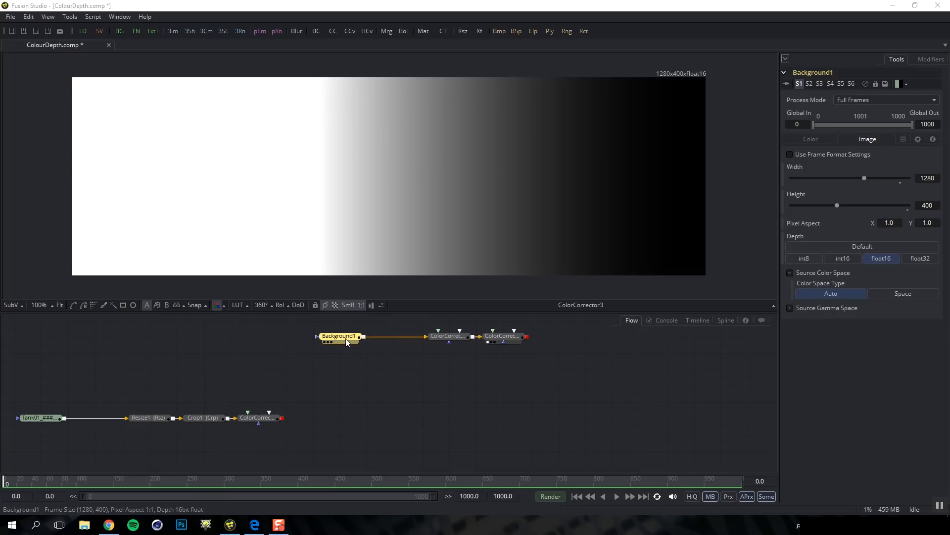
Reset Background1's depth to Default and check Frame Format's 16-bit float default depths in Preferences
{"action": "left_click", "coordinate": [835, 247]}
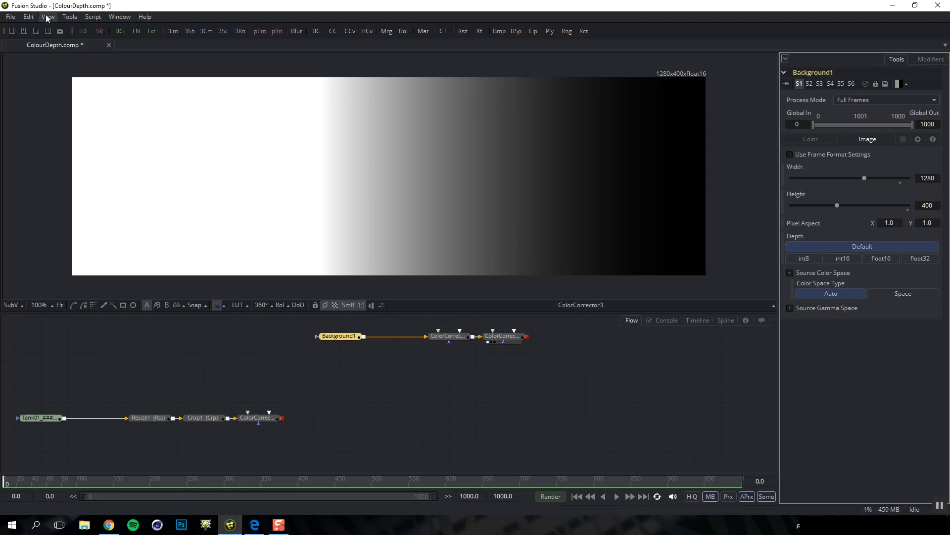
{"action": "left_click", "coordinate": [10, 17]}
{"action": "left_click", "coordinate": [40, 179]}
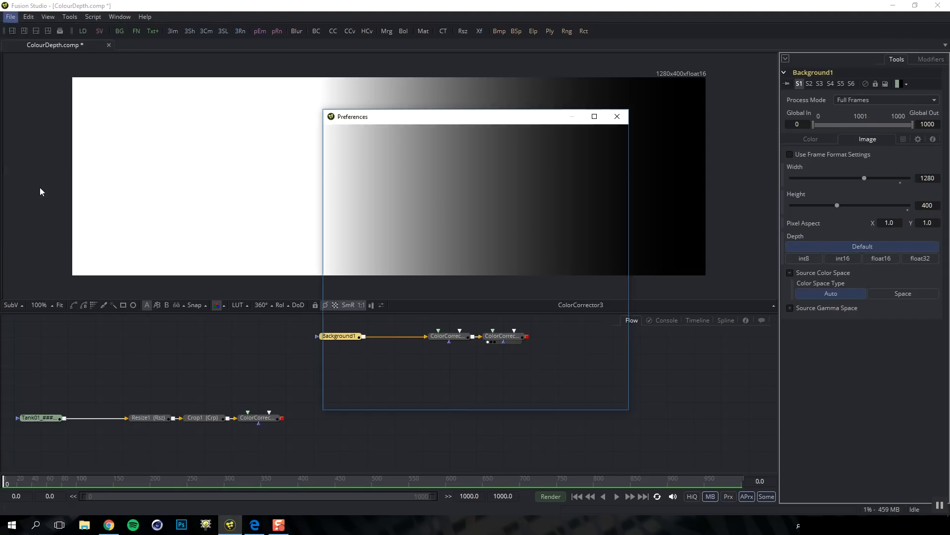
{"action": "left_click", "coordinate": [333, 134]}
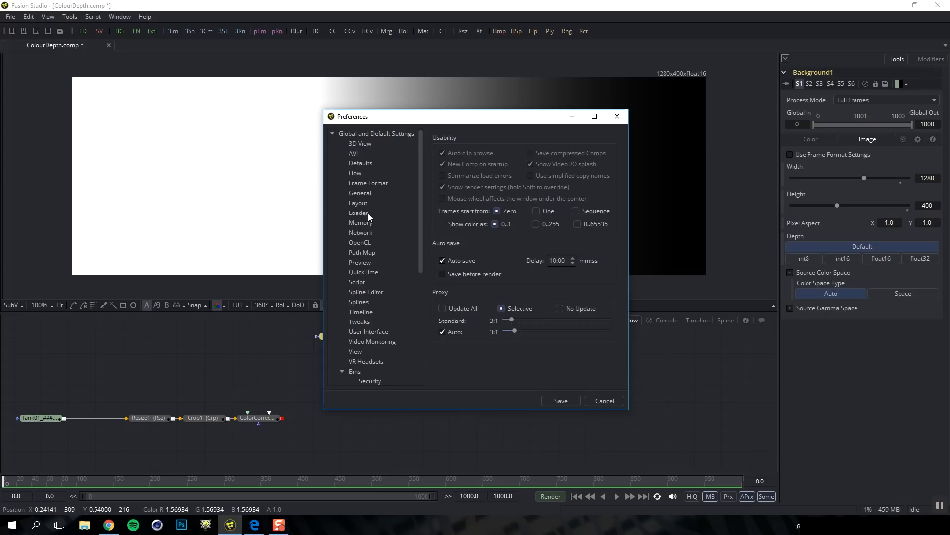
{"action": "left_click", "coordinate": [370, 184]}
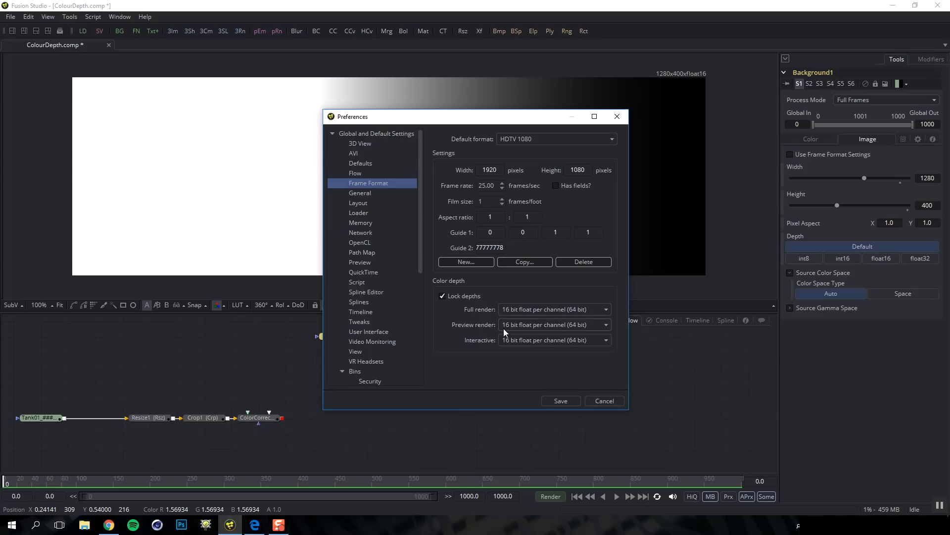
{"action": "left_click", "coordinate": [603, 401]}
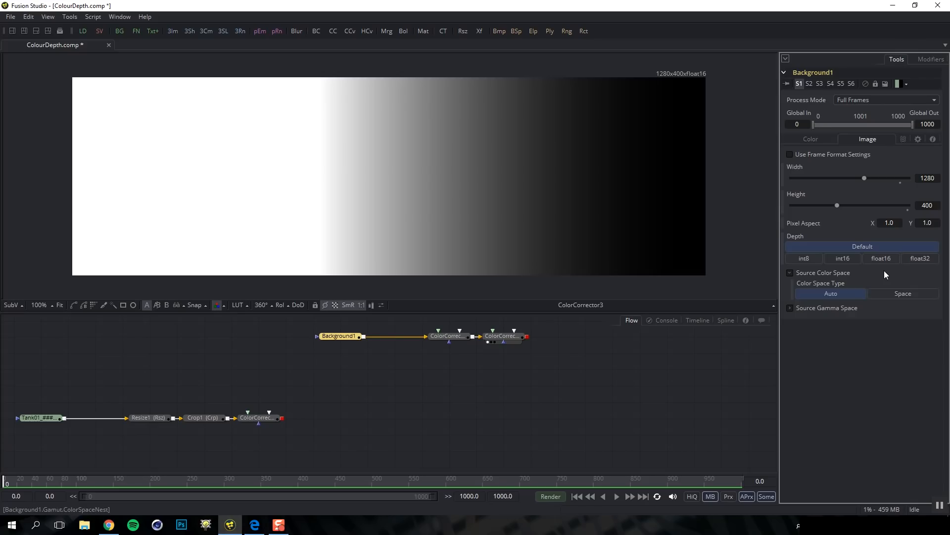
View ColorCorrector1's tank output and trial Tank01 at float16 before keeping it at int8
{"action": "left_click", "coordinate": [41, 418]}
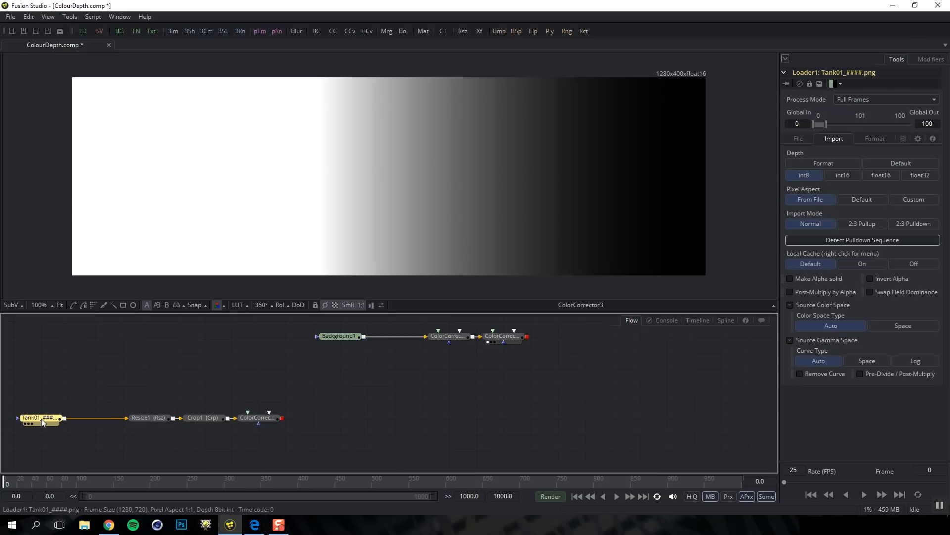
{"action": "left_click_drag", "start_coordinate": [248, 419], "coordinate": [419, 233]}
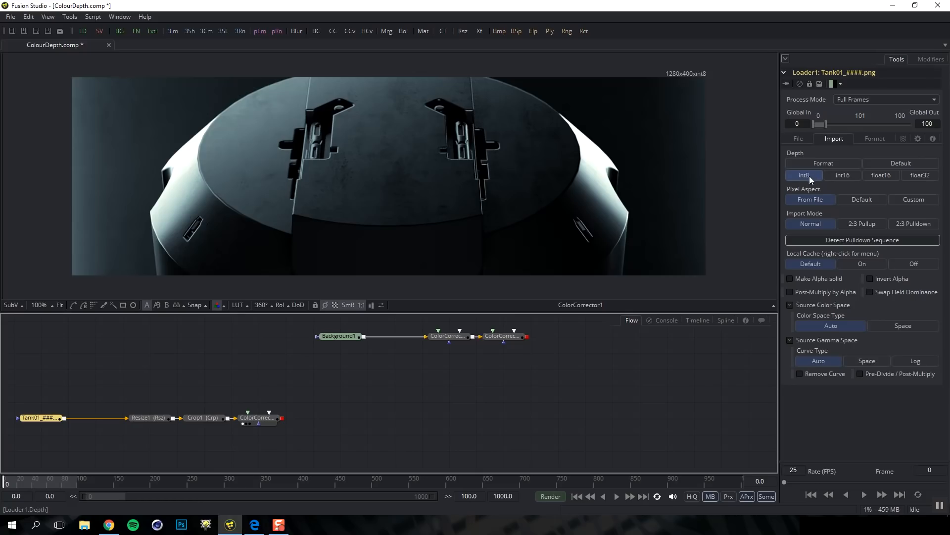
{"action": "left_click", "coordinate": [882, 174]}
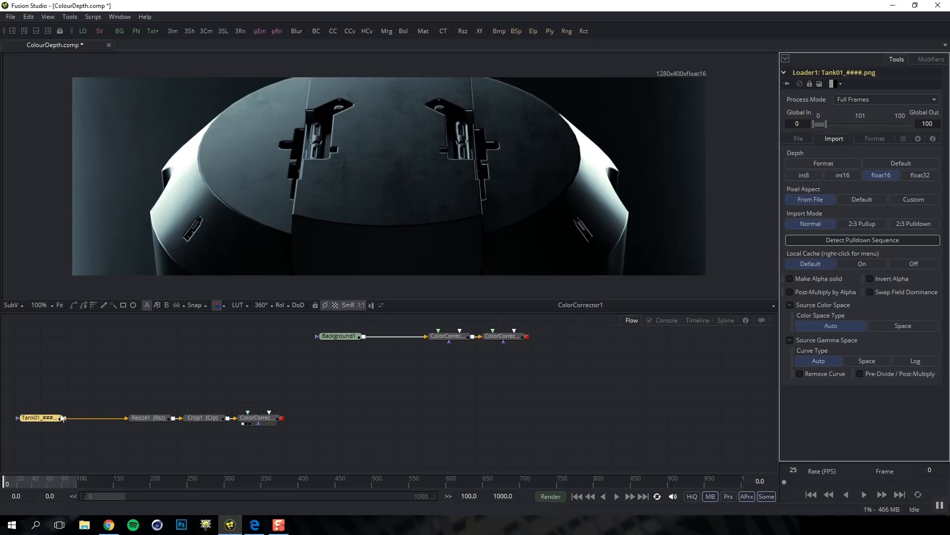
{"action": "left_click", "coordinate": [807, 174]}
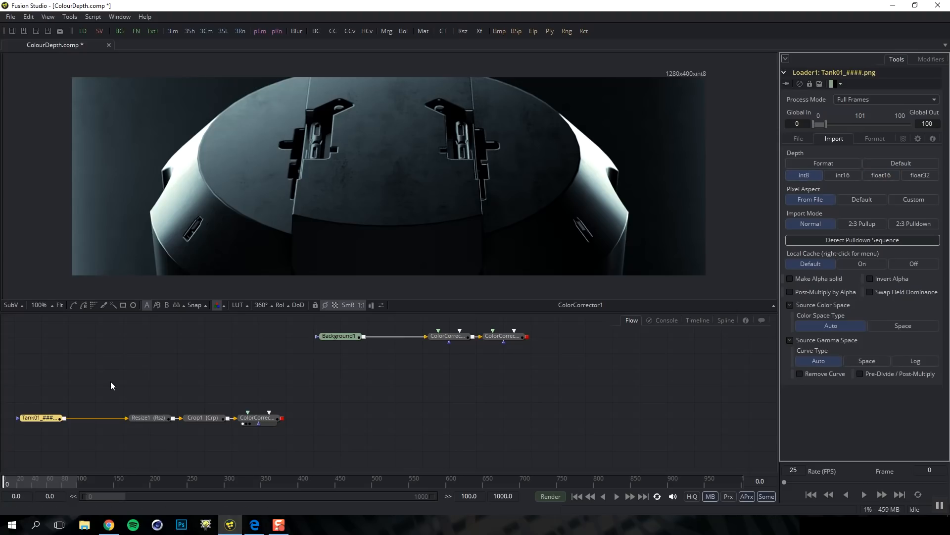
Insert a Change Depth node after the Tank01 loader by searching 'chan'
{"action": "key", "text": "ctrl+space"}
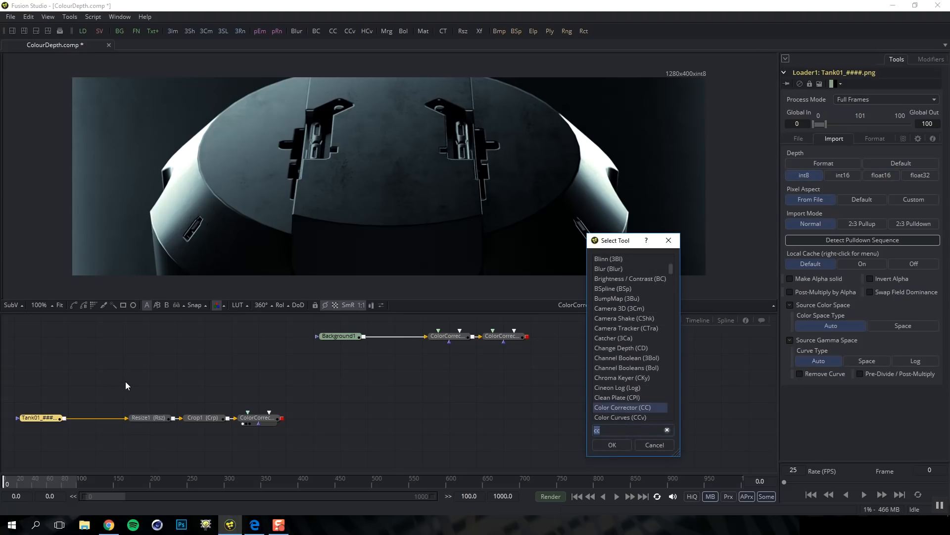
{"action": "type", "text": "chan"}
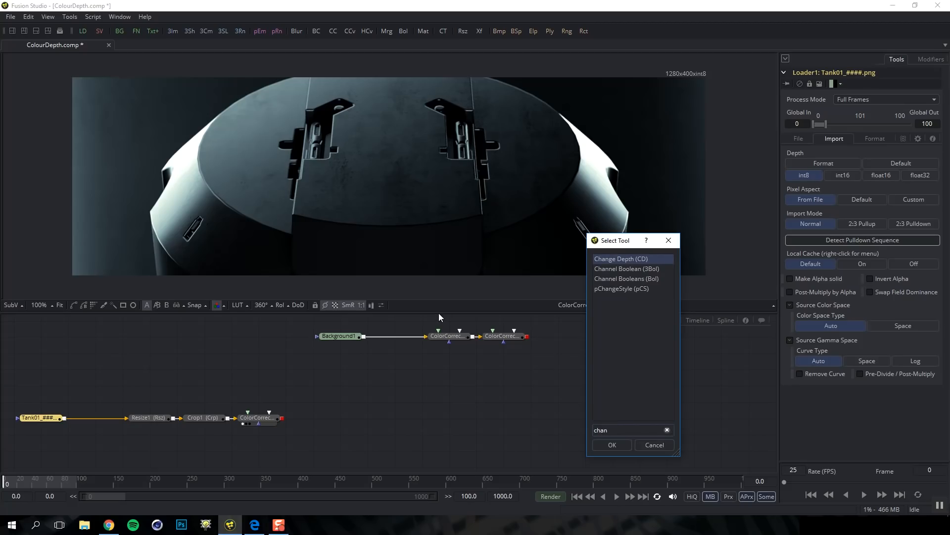
{"action": "double_click", "coordinate": [613, 259]}
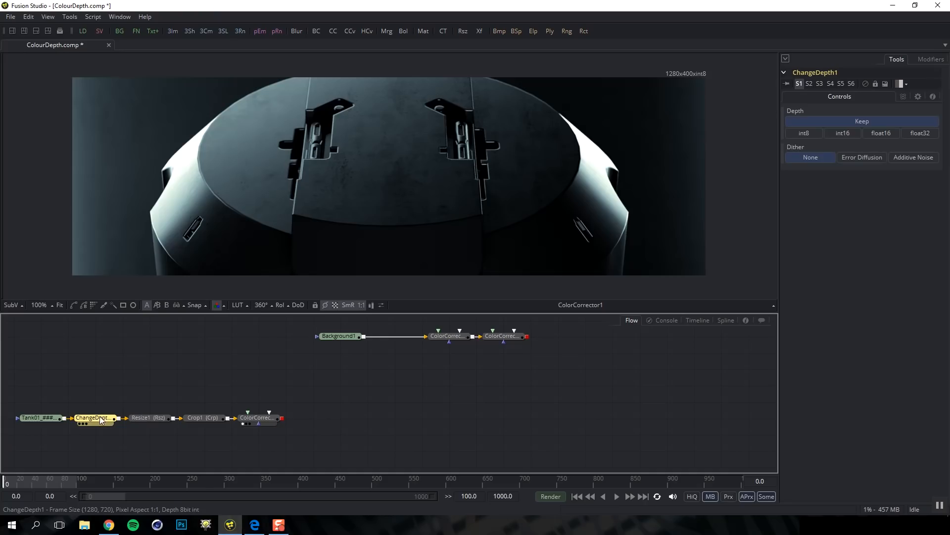
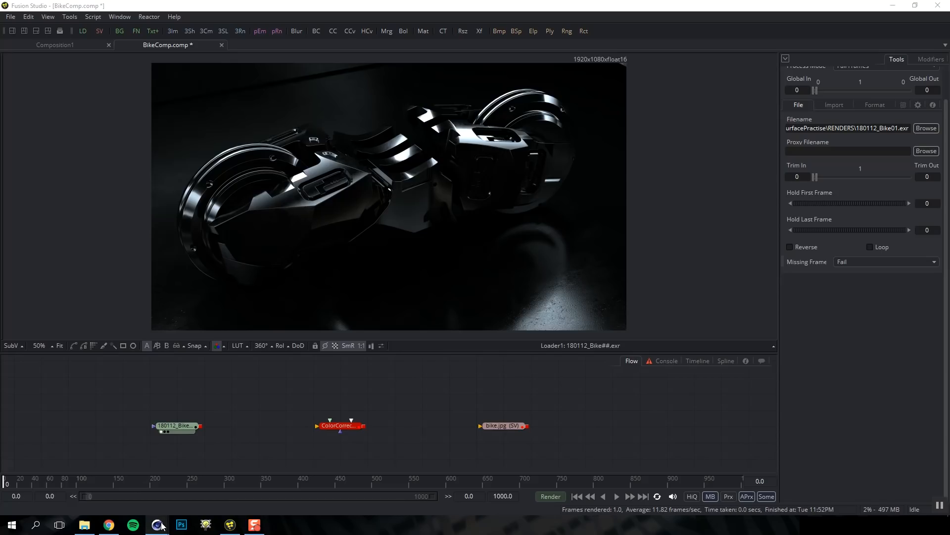
In Cinema 4D, review the Render Settings OpenEXR save format presets, then close the dialog
{"action": "mouse_move", "coordinate": [162, 526]}
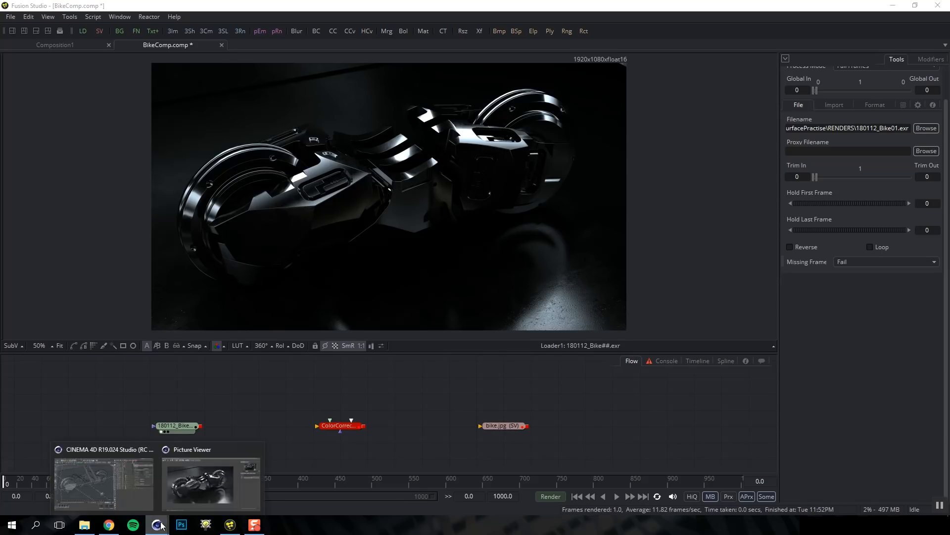
{"action": "left_click", "coordinate": [147, 492]}
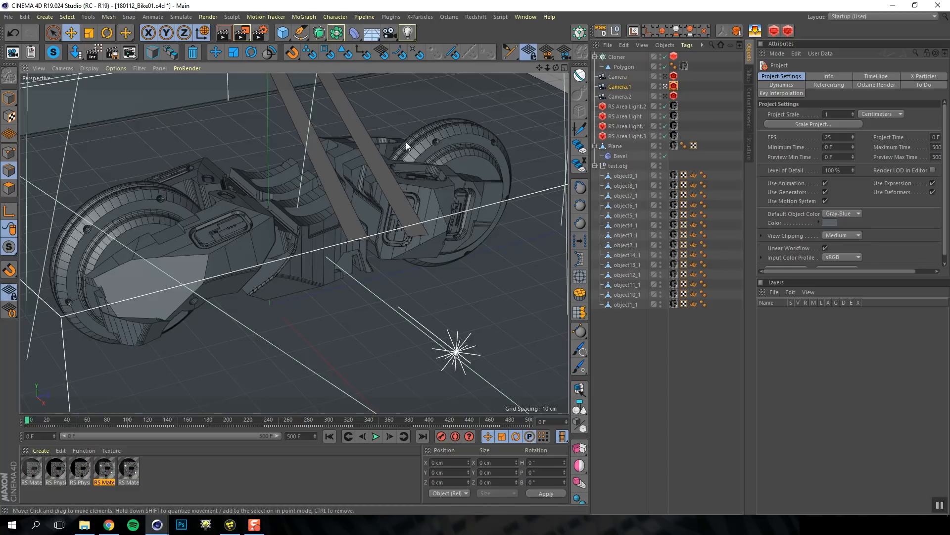
{"action": "left_click", "coordinate": [260, 33]}
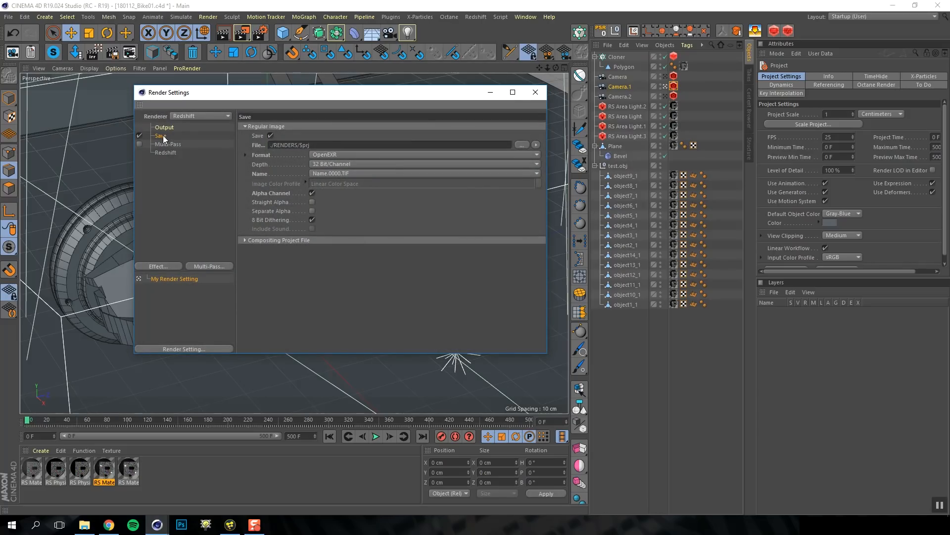
{"action": "left_click", "coordinate": [246, 154]}
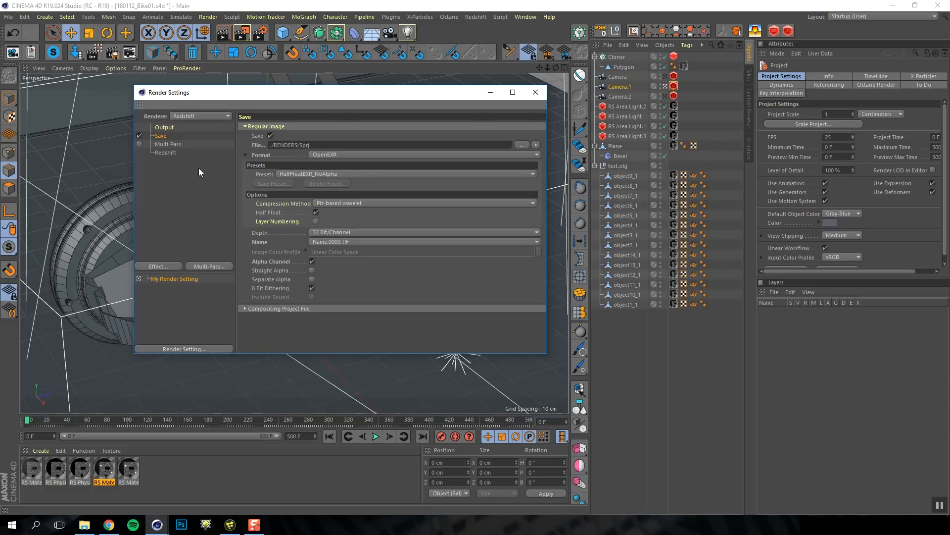
{"action": "left_click", "coordinate": [536, 92]}
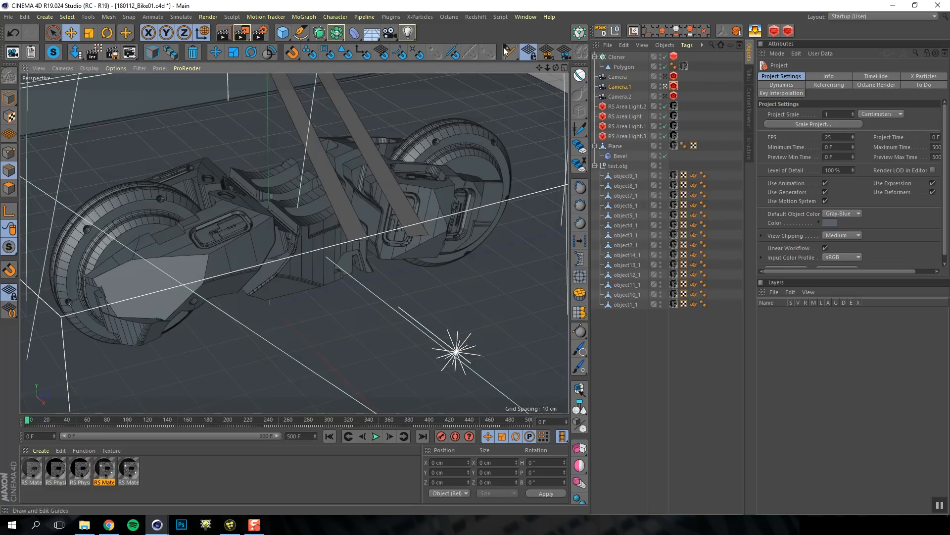
Bring up Cinema 4D's Picture Viewer showing 180112_Bike01.exr, then return to Fusion Studio
{"action": "left_click", "coordinate": [518, 18]}
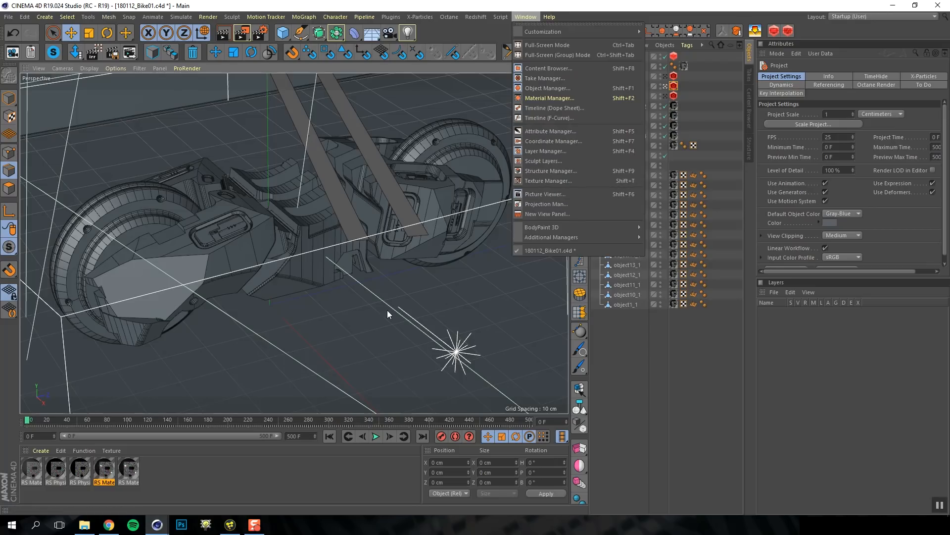
{"action": "mouse_move", "coordinate": [157, 527]}
{"action": "left_click", "coordinate": [201, 483]}
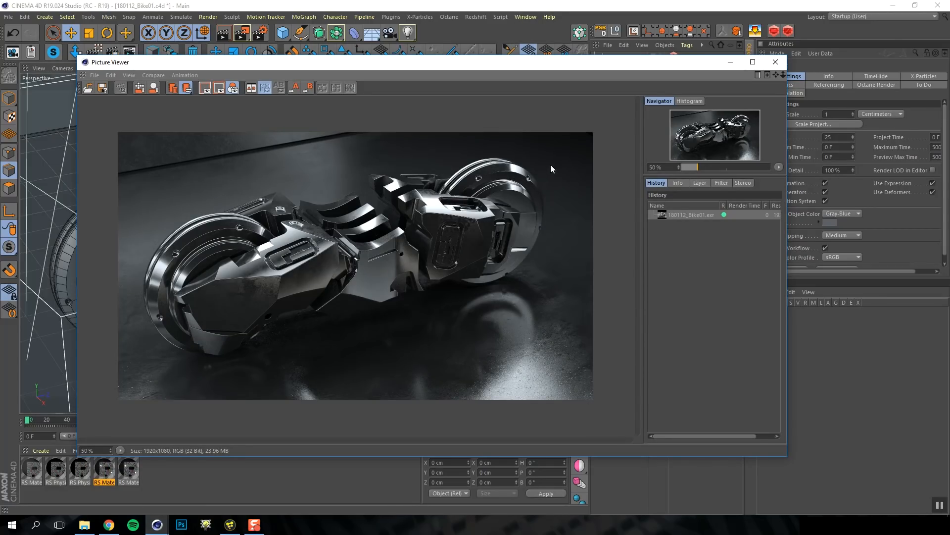
{"action": "left_click", "coordinate": [230, 525]}
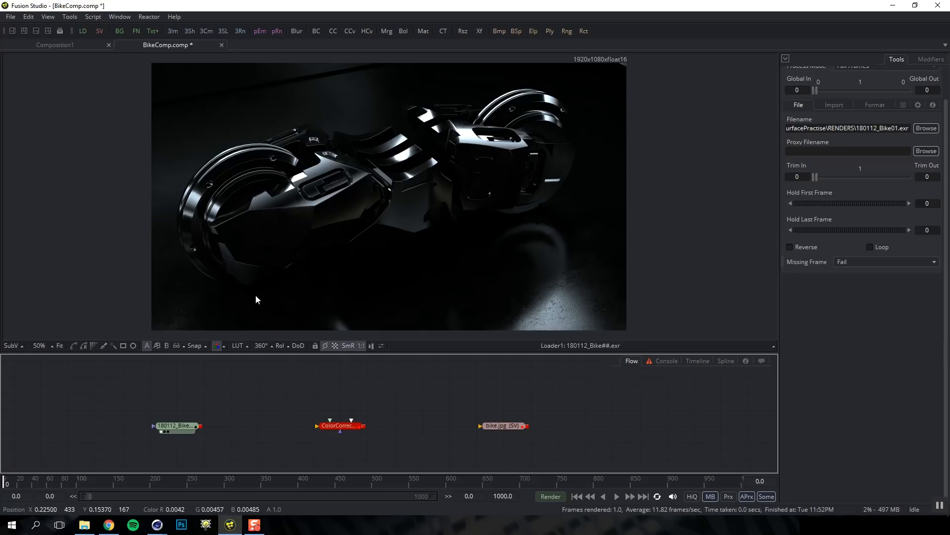
Set the viewer's Gamut View LUT output space to sRGB and turn the LUT on
{"action": "left_click", "coordinate": [248, 346]}
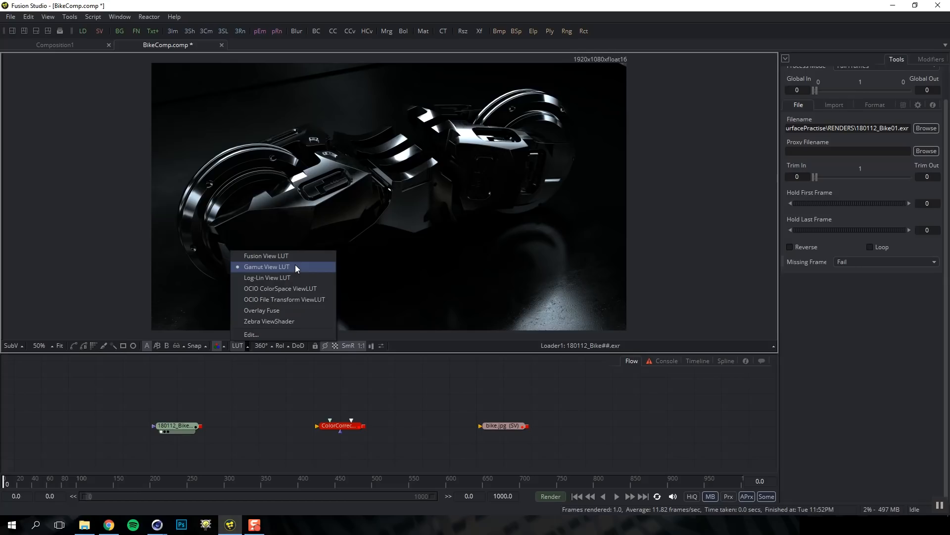
{"action": "left_click", "coordinate": [259, 335]}
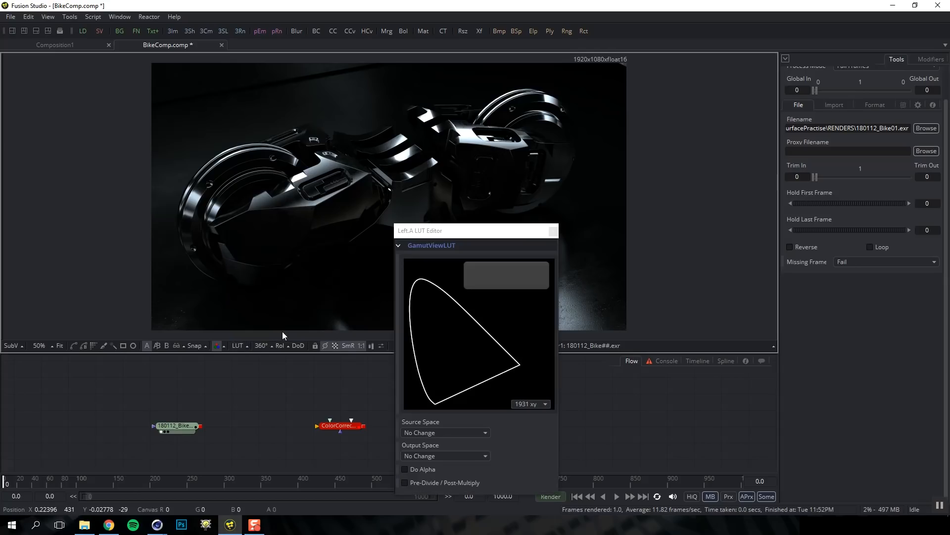
{"action": "left_click", "coordinate": [432, 456]}
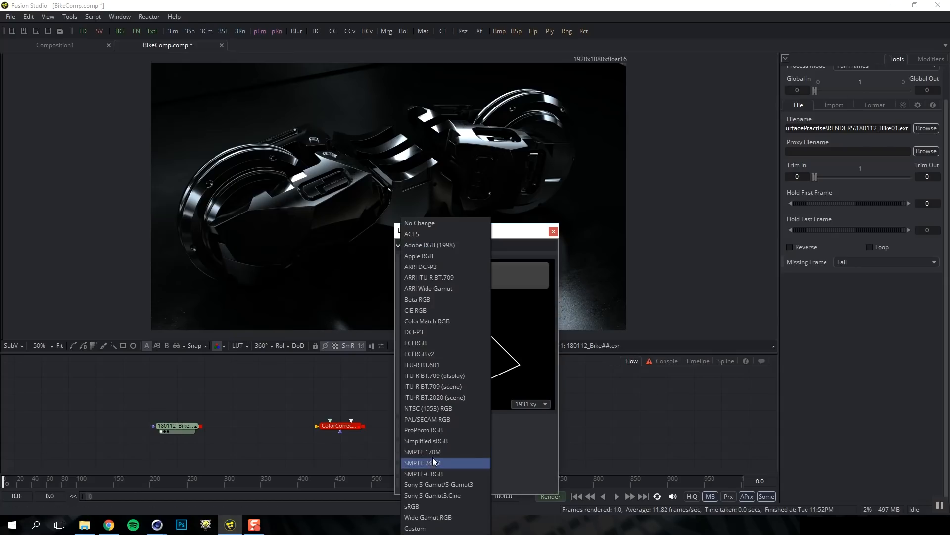
{"action": "left_click", "coordinate": [425, 506]}
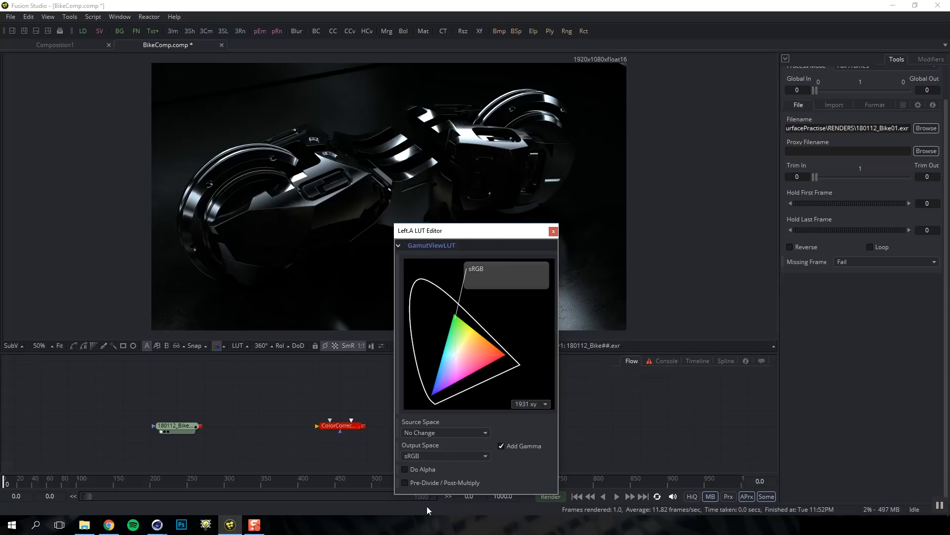
{"action": "left_click", "coordinate": [554, 231]}
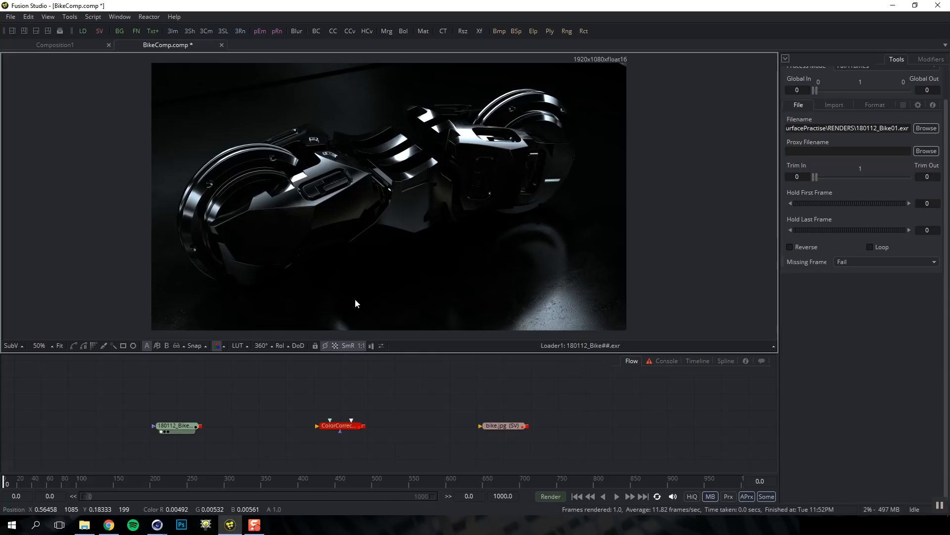
{"action": "left_click", "coordinate": [237, 346]}
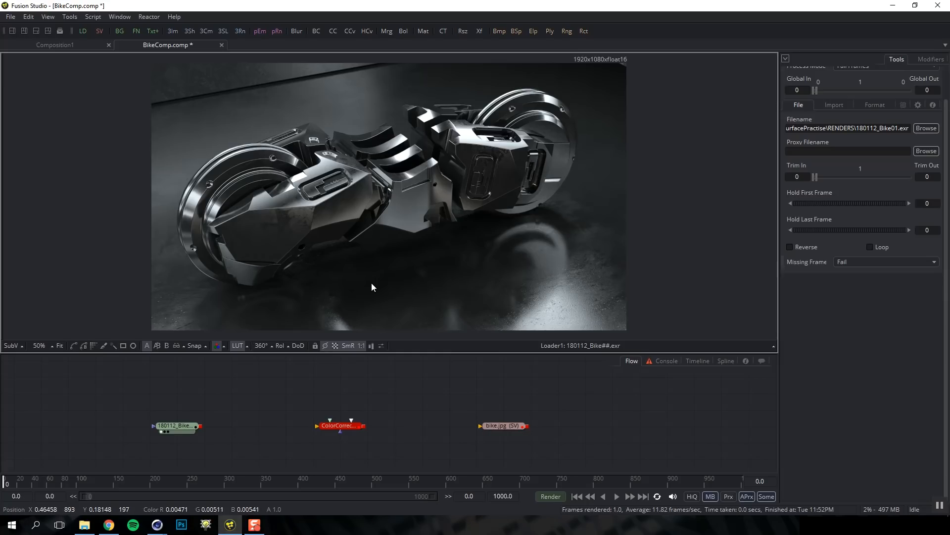
In Loader1's Import settings, try source gamma curve type Auto, then keep it on Space
{"action": "left_click", "coordinate": [175, 427]}
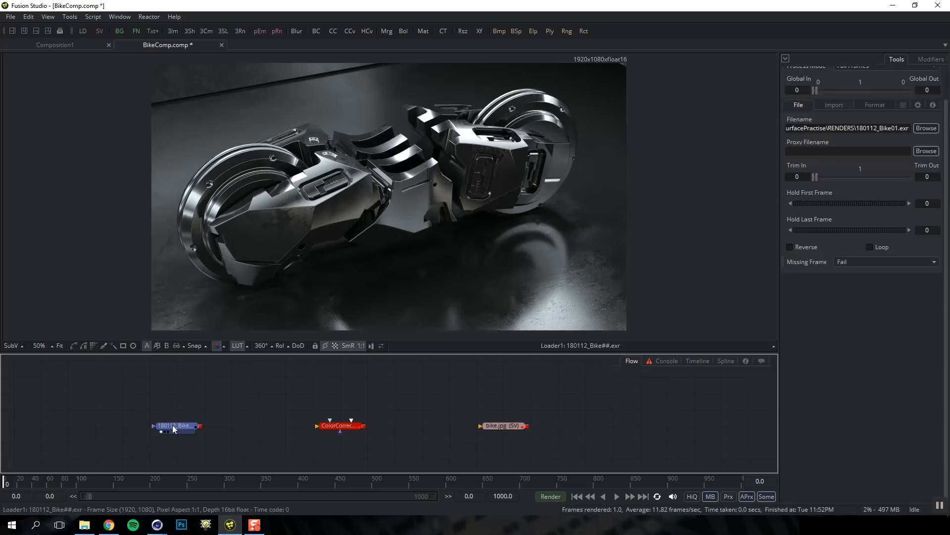
{"action": "left_click", "coordinate": [832, 139]}
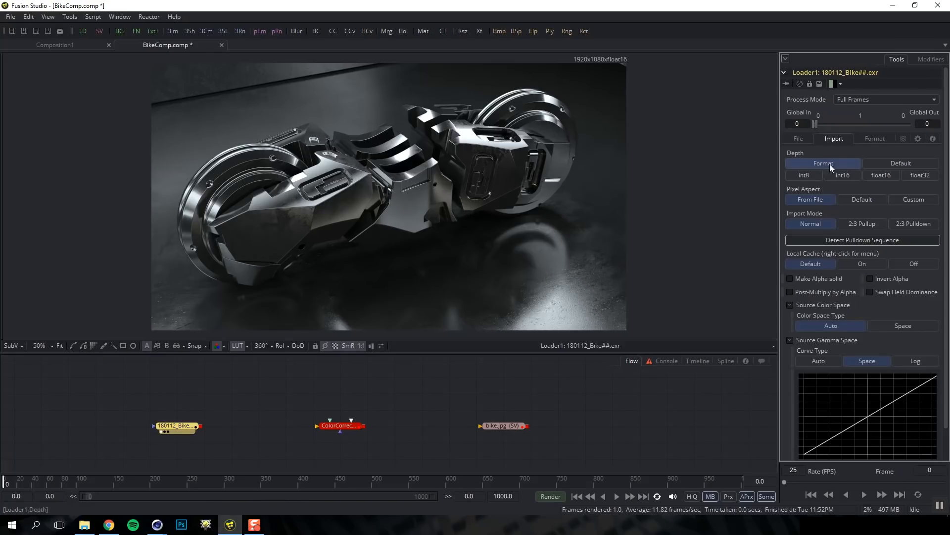
{"action": "left_click", "coordinate": [826, 363]}
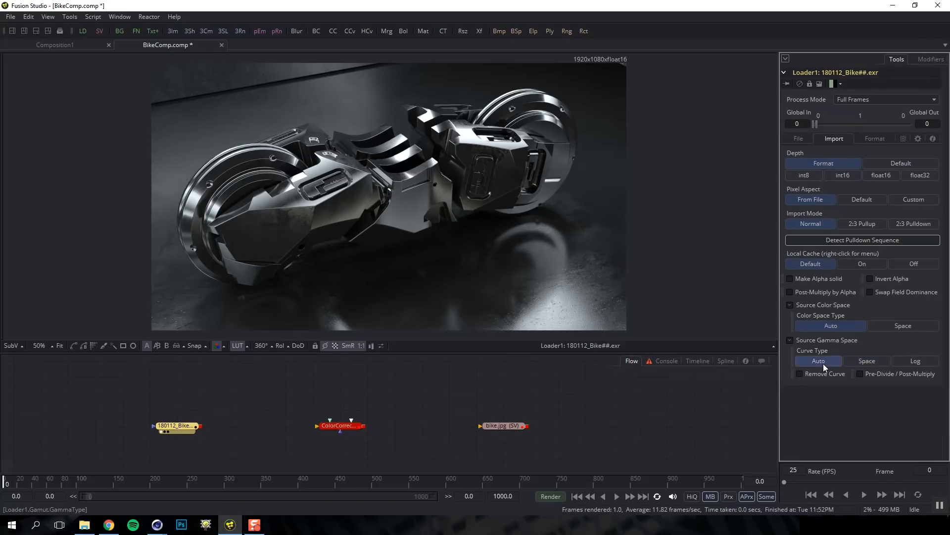
{"action": "left_click", "coordinate": [867, 362]}
{"action": "scroll", "coordinate": [876, 416], "scroll_direction": "down", "scroll_amount": 1}
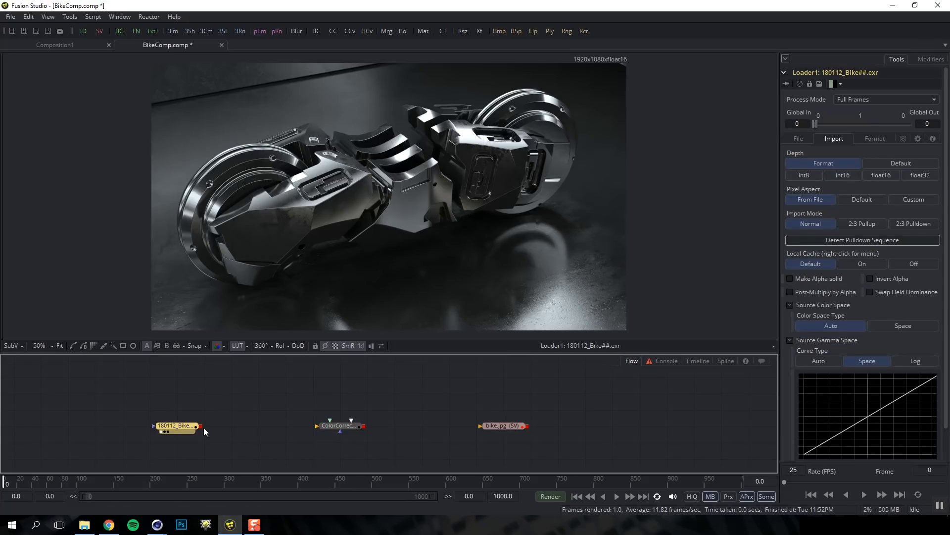
Wire the bike loader into ColorCorrector1 and ColorCorrector1 into the bike.jpg saver, then disable the view LUT
{"action": "left_click_drag", "start_coordinate": [201, 426], "coordinate": [333, 429]}
{"action": "left_click", "coordinate": [335, 428]}
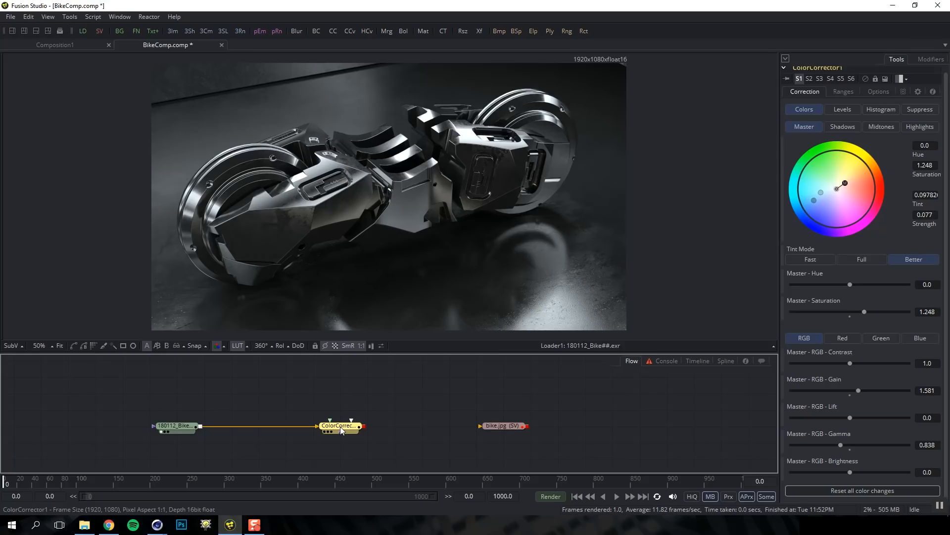
{"action": "key", "text": "1"}
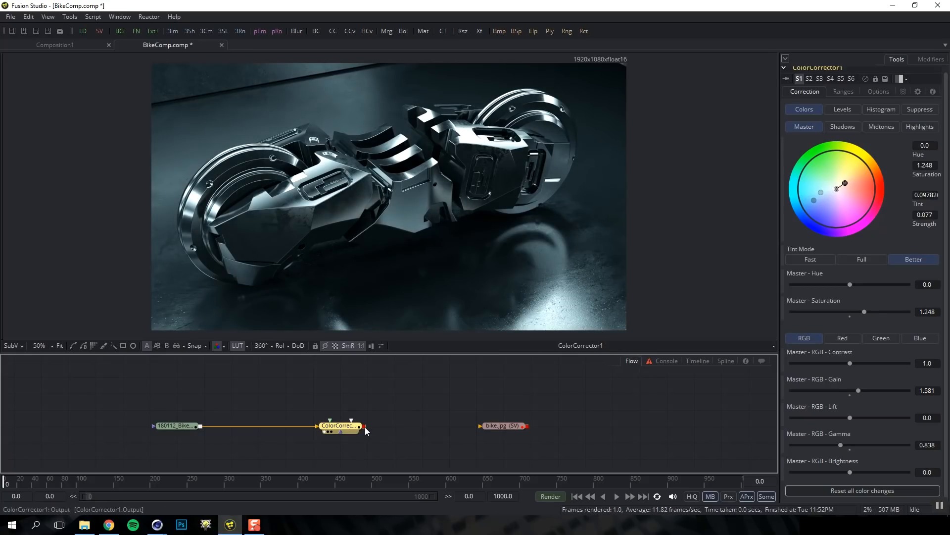
{"action": "left_click_drag", "start_coordinate": [365, 427], "coordinate": [499, 425]}
{"action": "left_click", "coordinate": [500, 427]}
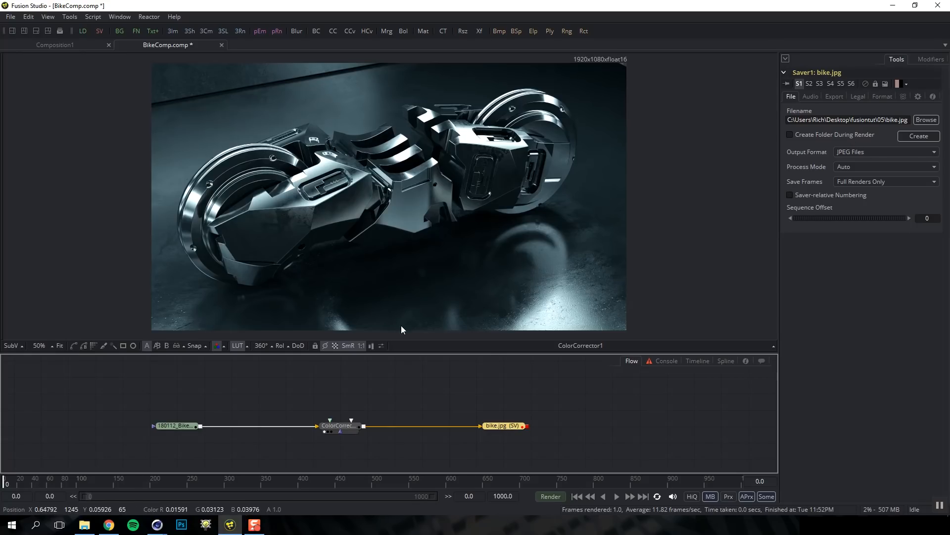
{"action": "left_click", "coordinate": [237, 345]}
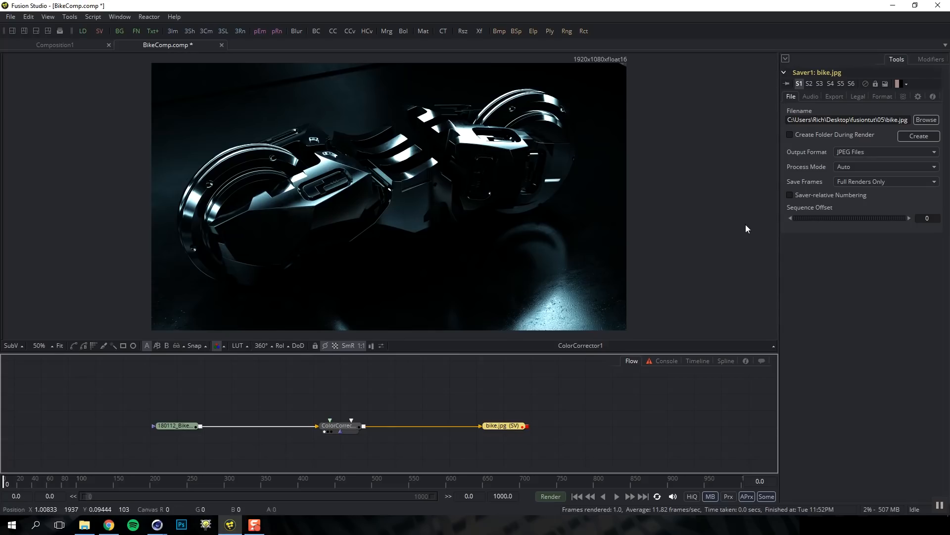
Set Saver1's output gamma curve type to Space with sRGB gamma space
{"action": "left_click", "coordinate": [834, 96]}
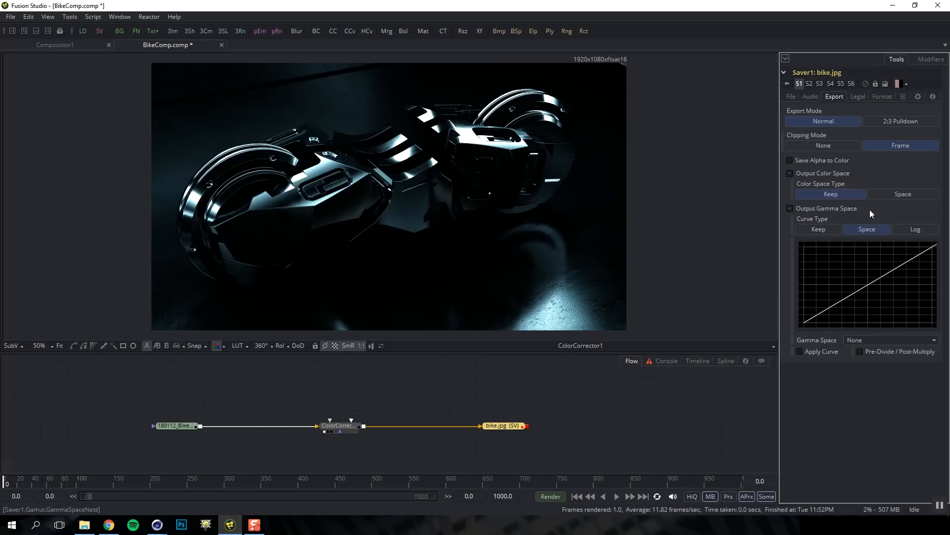
{"action": "left_click", "coordinate": [822, 229]}
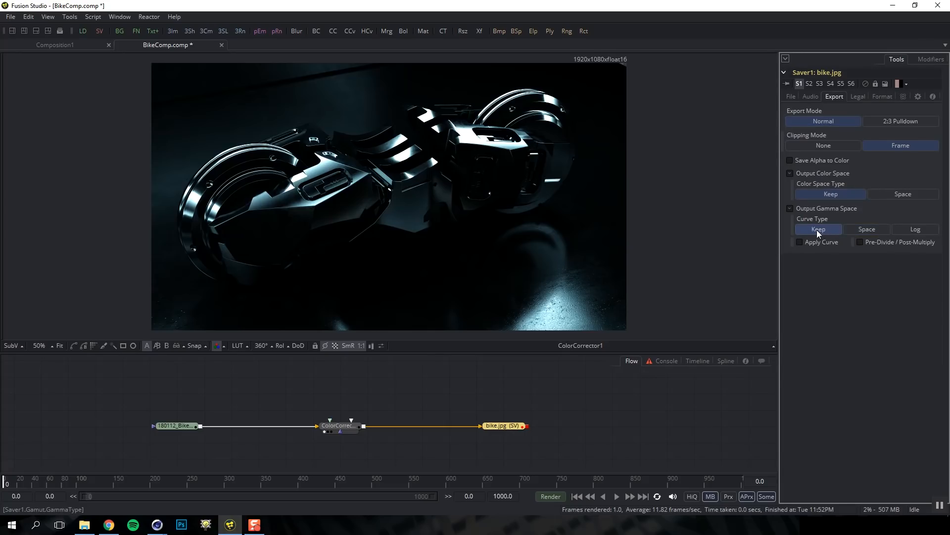
{"action": "left_click", "coordinate": [870, 229]}
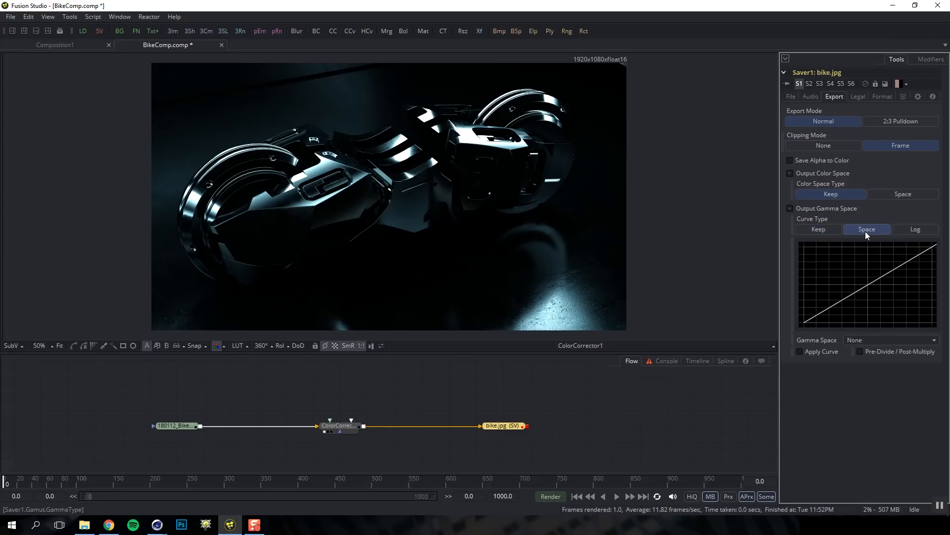
{"action": "left_click", "coordinate": [868, 340]}
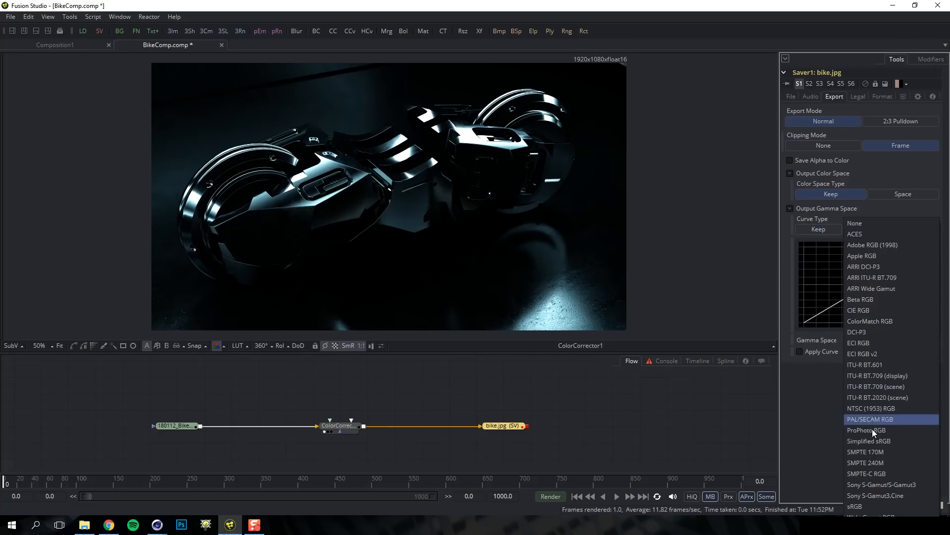
{"action": "left_click", "coordinate": [864, 506]}
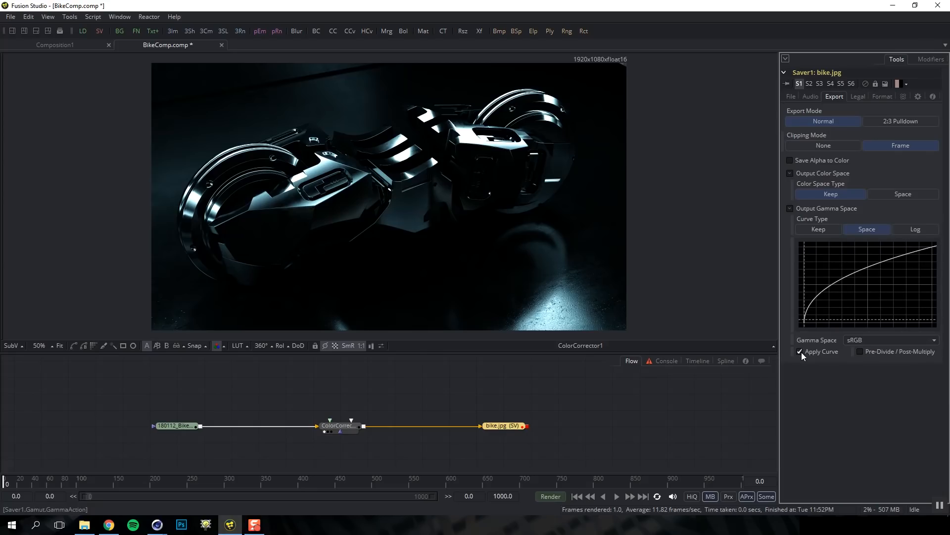
View the bike.jpg saver output, compare with and without the sRGB curve, then set curve type to Keep
{"action": "left_click_drag", "start_coordinate": [510, 426], "coordinate": [519, 275]}
{"action": "left_click", "coordinate": [799, 351]}
{"action": "left_click", "coordinate": [800, 352]}
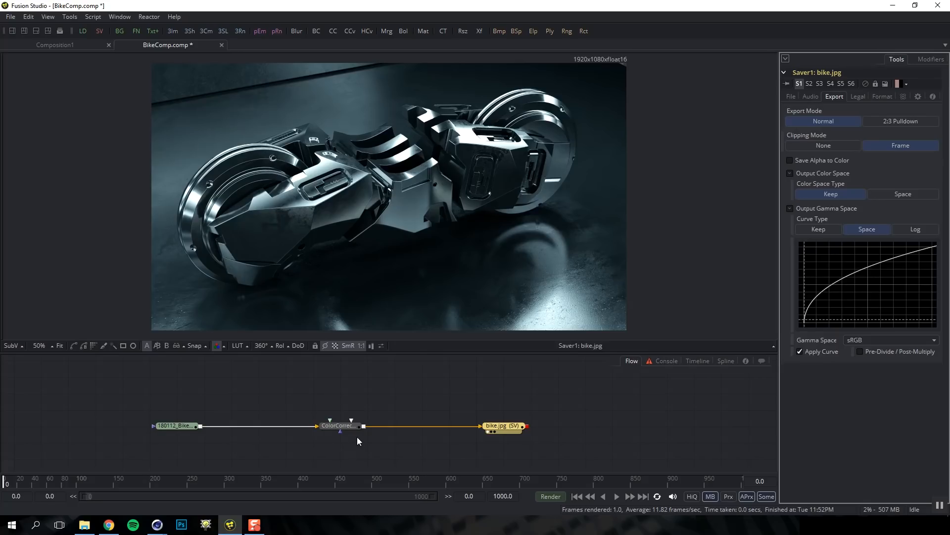
{"action": "left_click", "coordinate": [503, 429]}
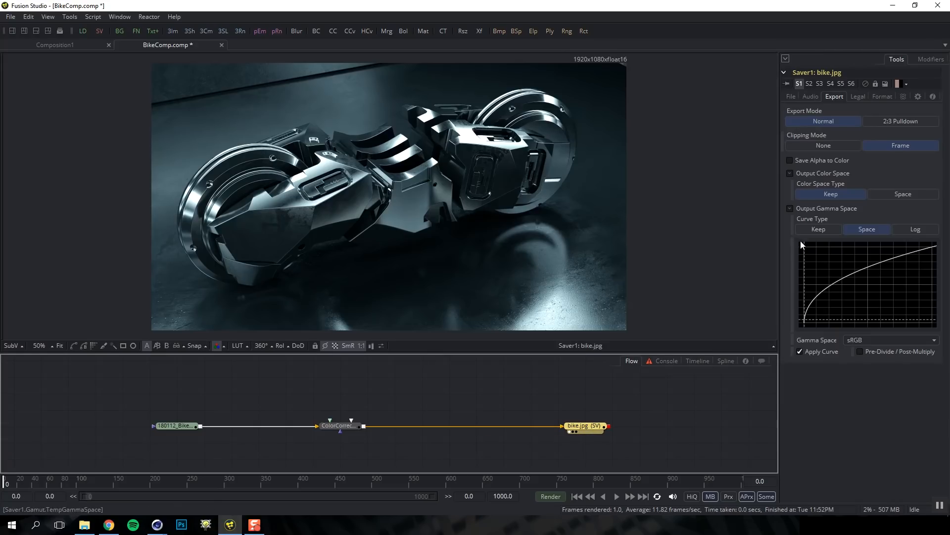
{"action": "left_click", "coordinate": [810, 230]}
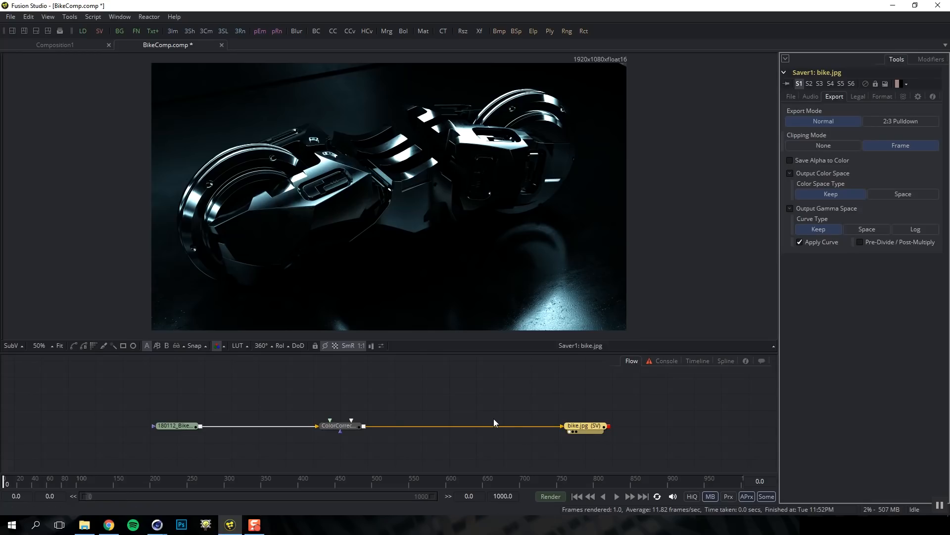
Add a Gamut tool via 'gamut' search before the bike.jpg saver, set Output Space sRGB, and view it
{"action": "key", "text": "shift+space"}
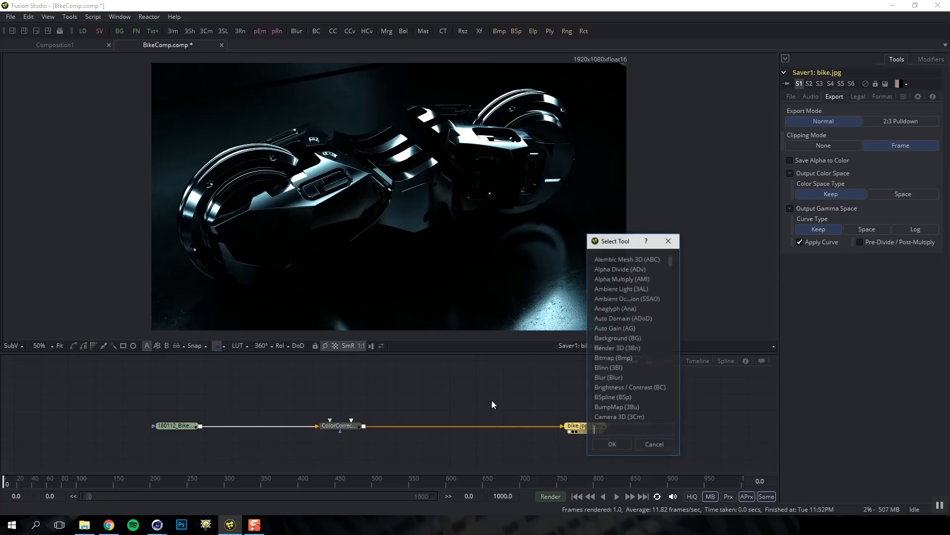
{"action": "type", "text": "gamut"}
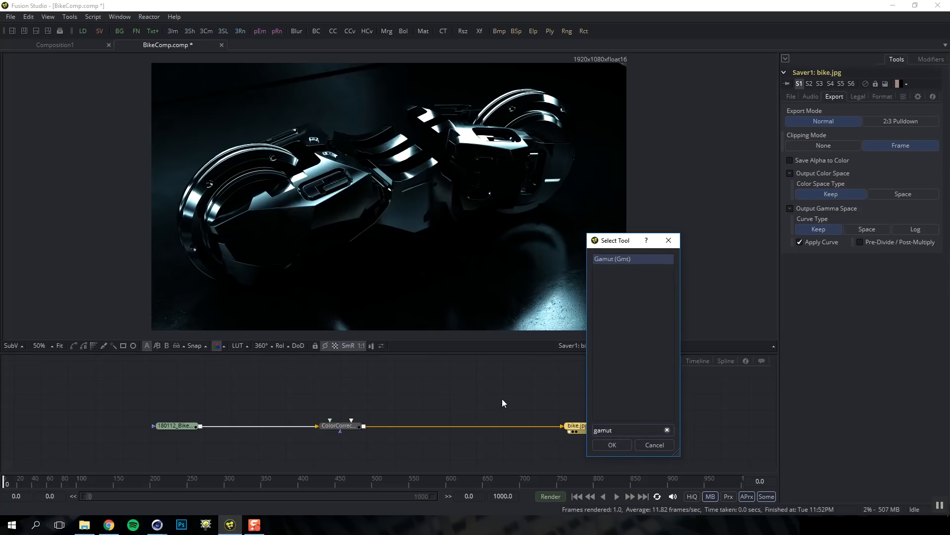
{"action": "key", "text": "Return"}
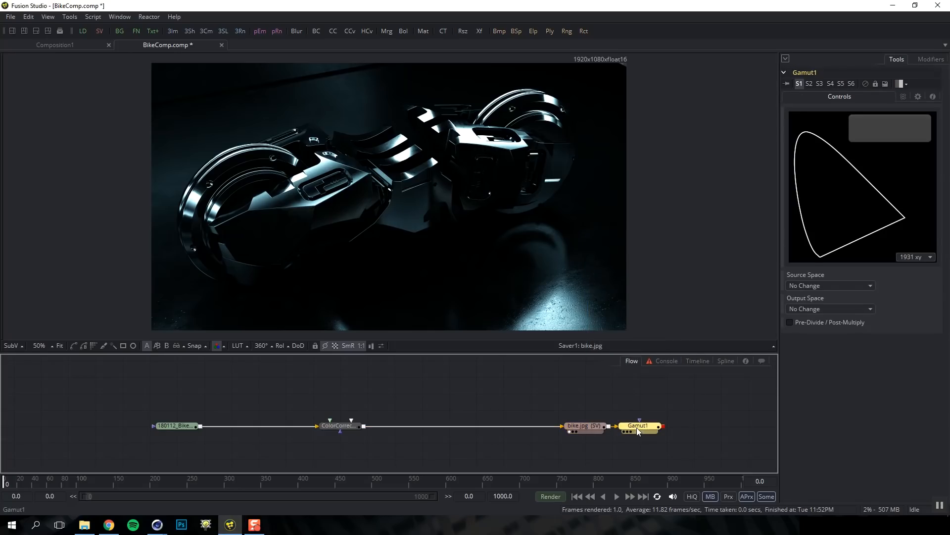
{"action": "left_click_drag", "start_coordinate": [646, 415], "coordinate": [496, 425]}
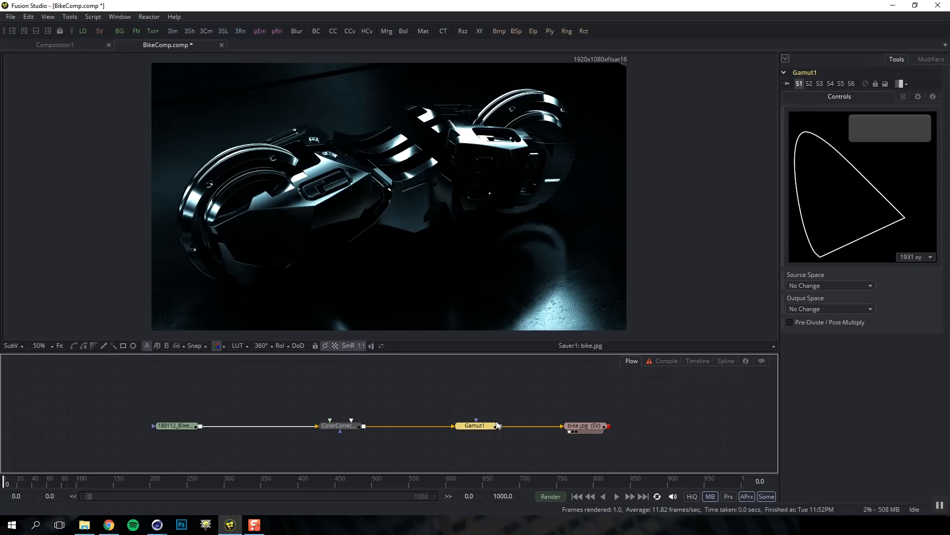
{"action": "left_click", "coordinate": [835, 309]}
{"action": "left_click", "coordinate": [807, 505]}
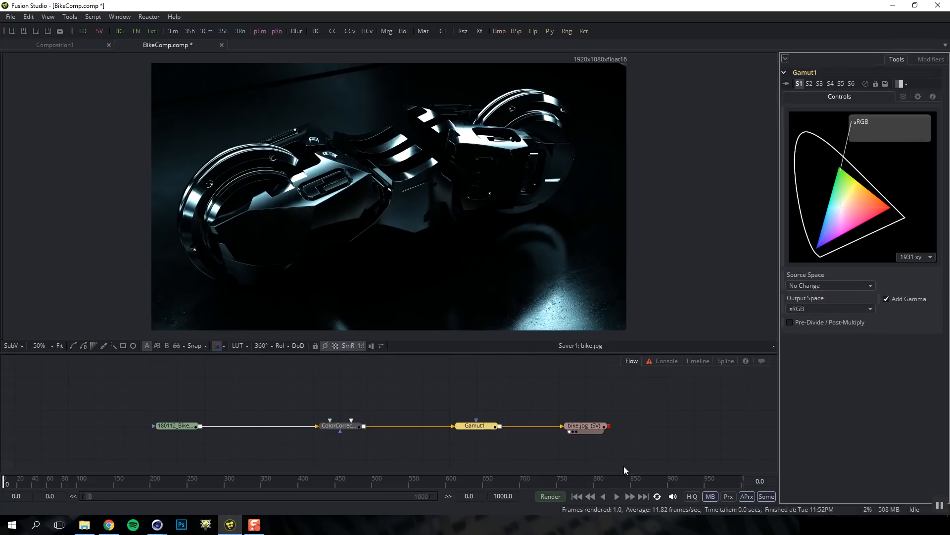
{"action": "left_click_drag", "start_coordinate": [484, 427], "coordinate": [504, 291]}
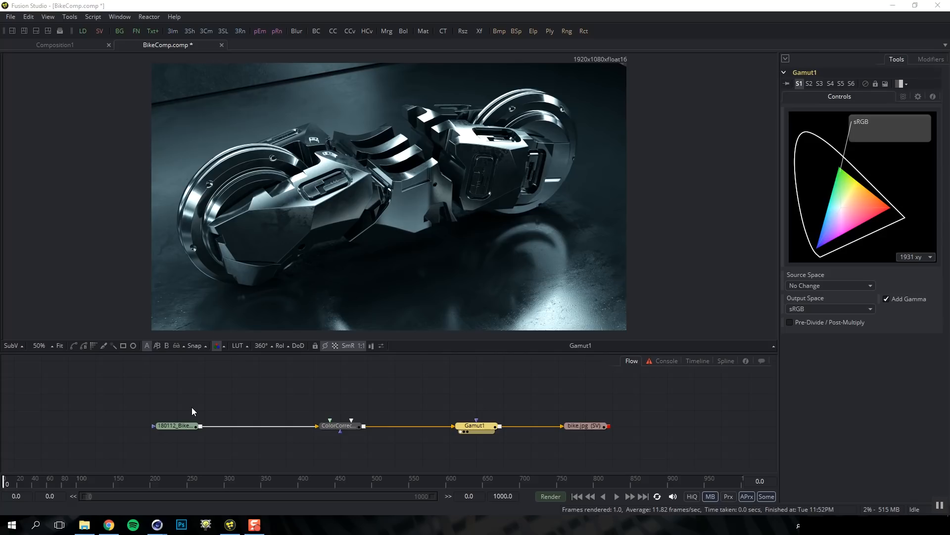
View ColorCorrector1's result with the viewer LUT turned on
{"action": "left_click", "coordinate": [331, 429]}
{"action": "key", "text": "1"}
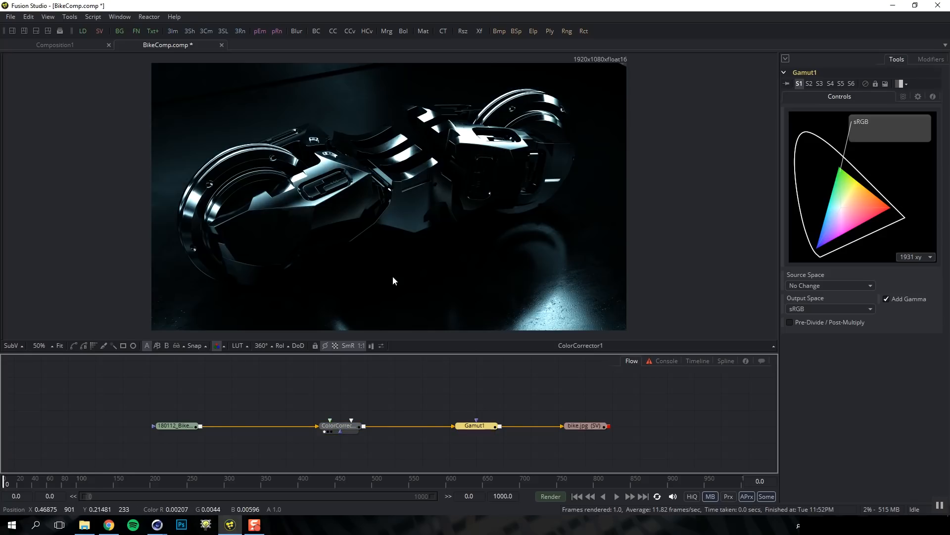
{"action": "left_click", "coordinate": [239, 345]}
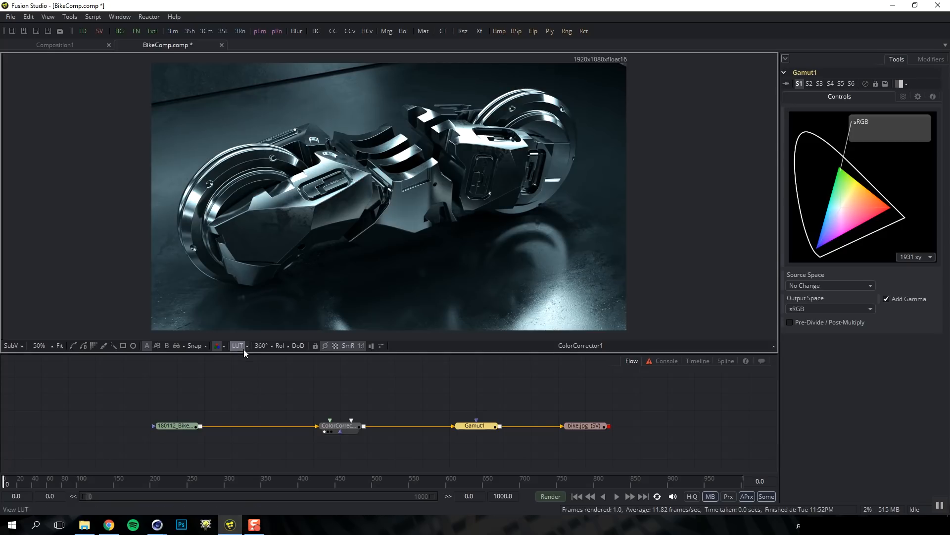
Import Tank01_0000.png as Loader2, view it, and compare it with and without the viewer LUT
{"action": "left_click", "coordinate": [84, 524]}
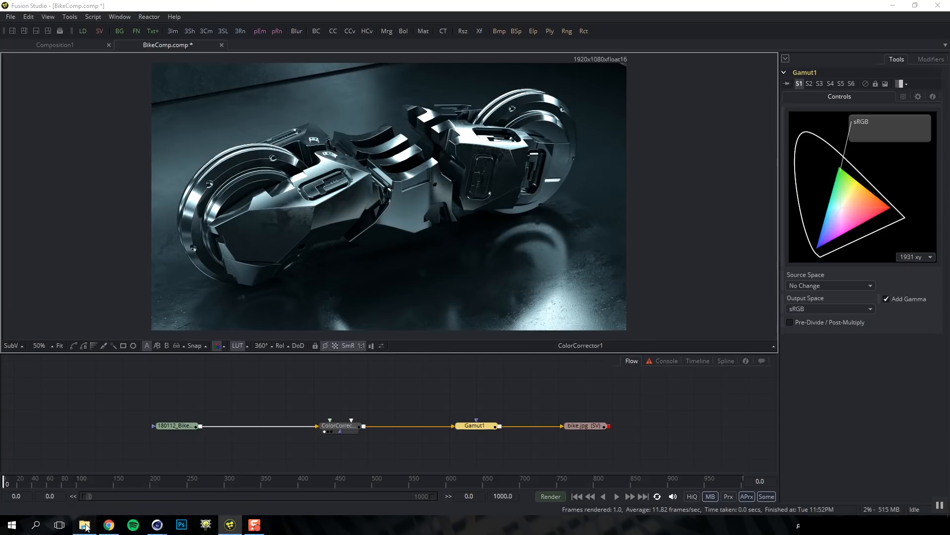
{"action": "left_click_drag", "start_coordinate": [663, 225], "coordinate": [182, 395]}
{"action": "left_click", "coordinate": [183, 394]}
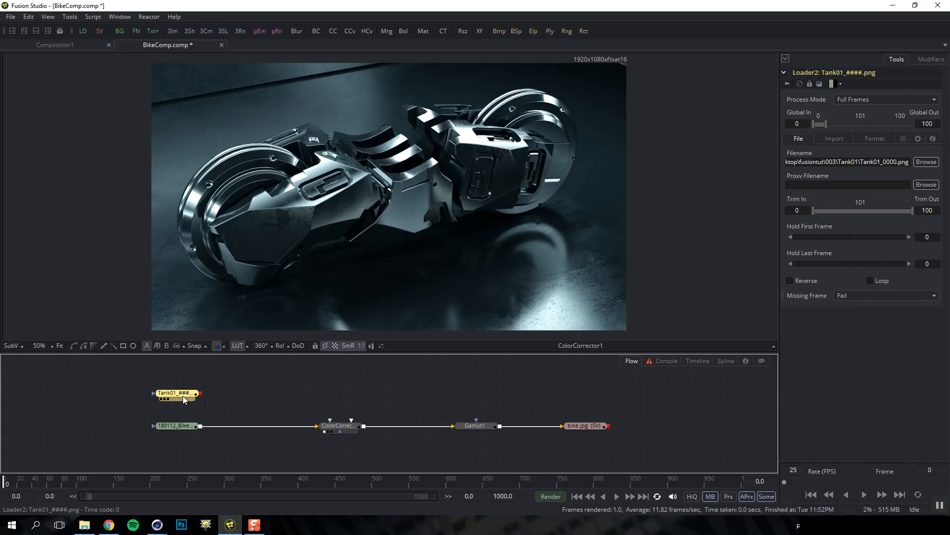
{"action": "key", "text": "1"}
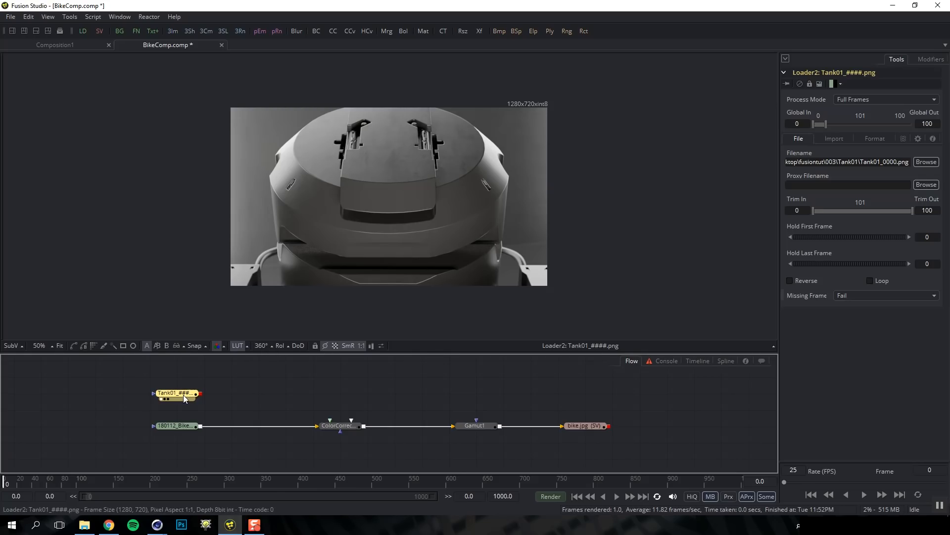
{"action": "left_click", "coordinate": [237, 346]}
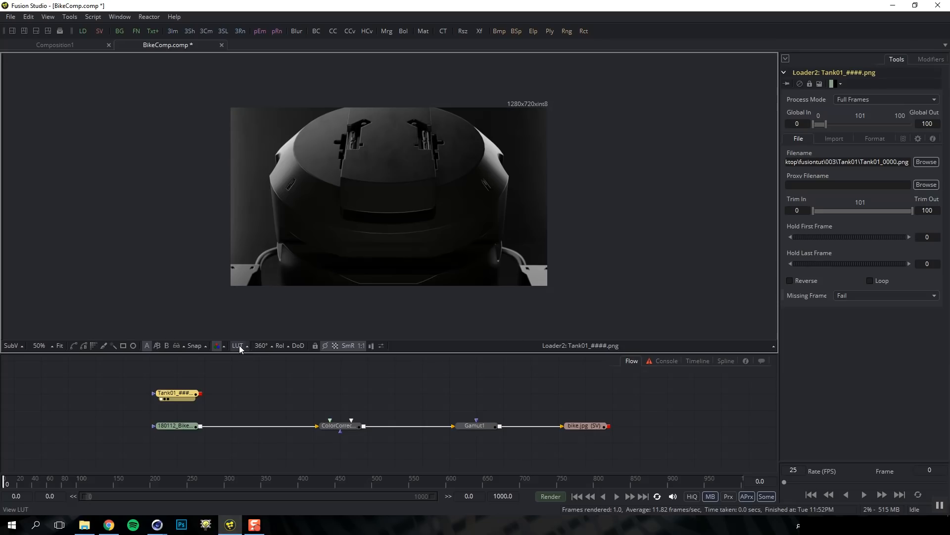
{"action": "left_click", "coordinate": [237, 346]}
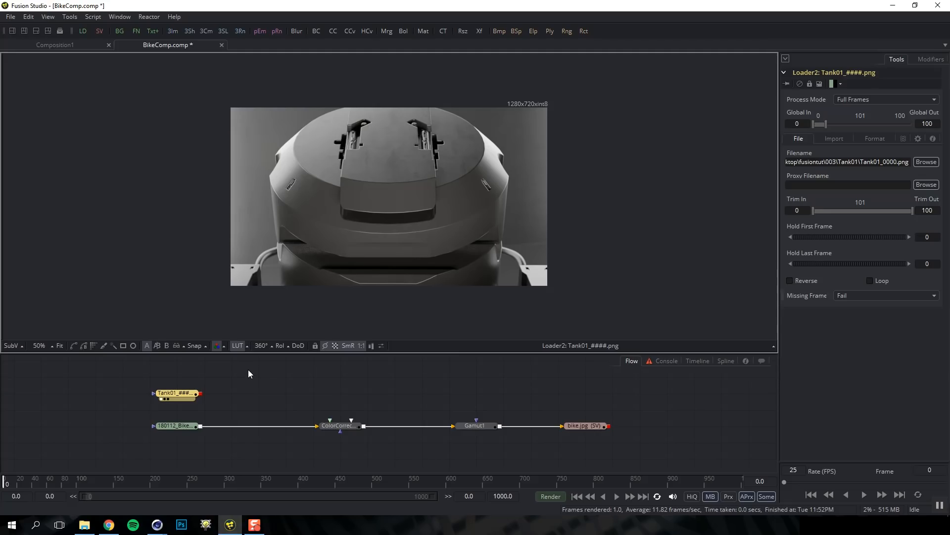
{"action": "left_click", "coordinate": [238, 346]}
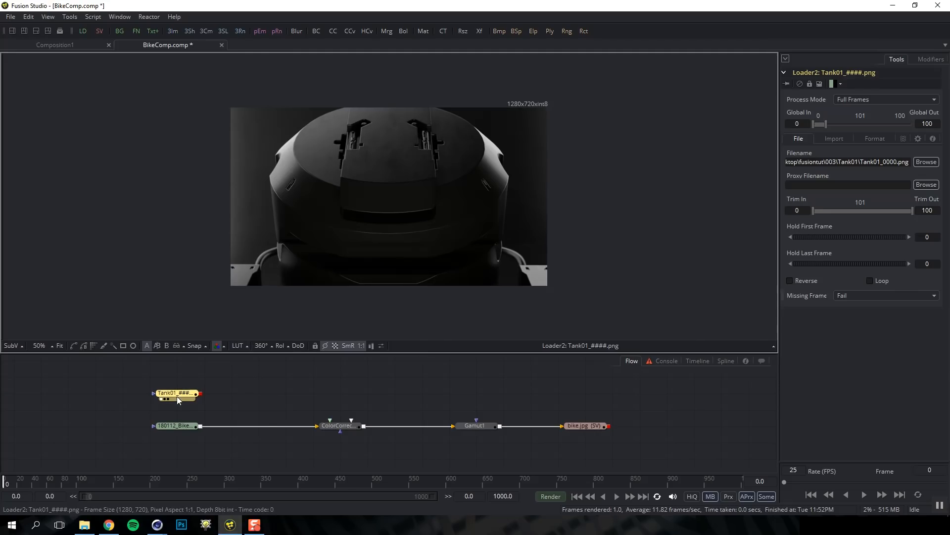
{"action": "left_click", "coordinate": [237, 345]}
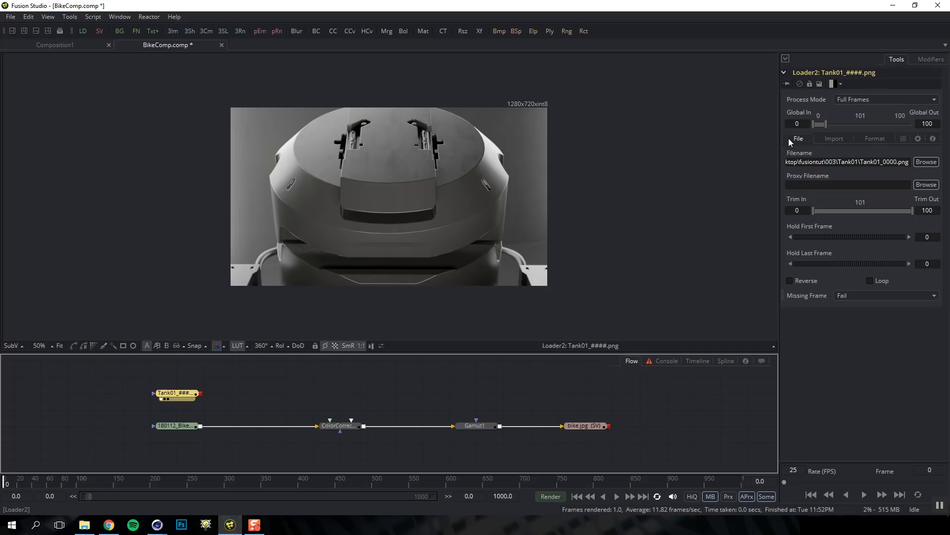
Set Loader2's source gamma to Space with sRGB, enable Remove Curve, and import at float16 depth
{"action": "left_click", "coordinate": [827, 140]}
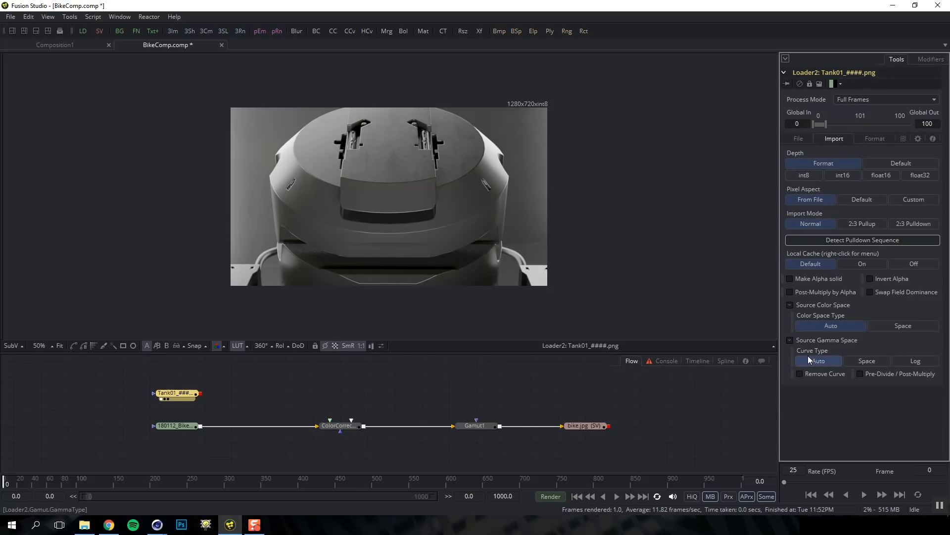
{"action": "left_click", "coordinate": [869, 360]}
{"action": "scroll", "coordinate": [939, 421], "scroll_direction": "down", "scroll_amount": 1}
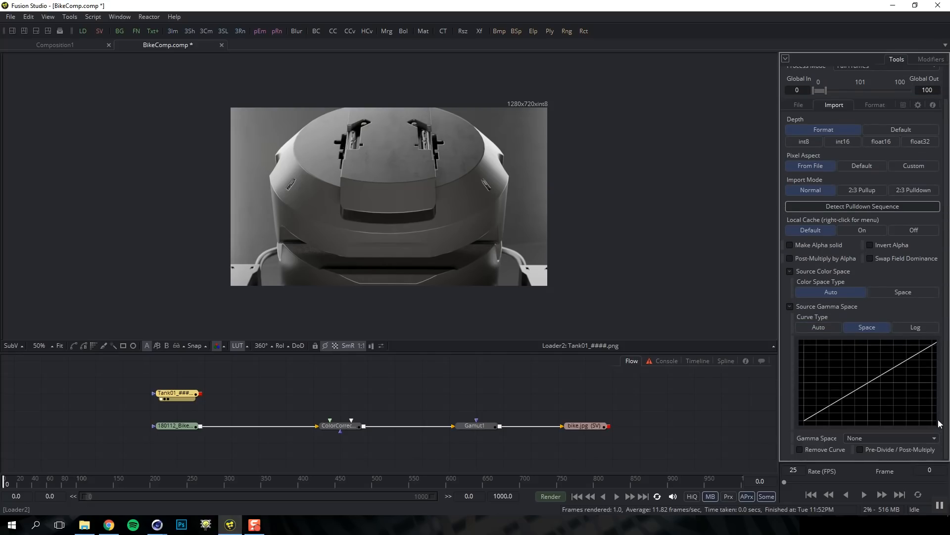
{"action": "left_click", "coordinate": [878, 438]}
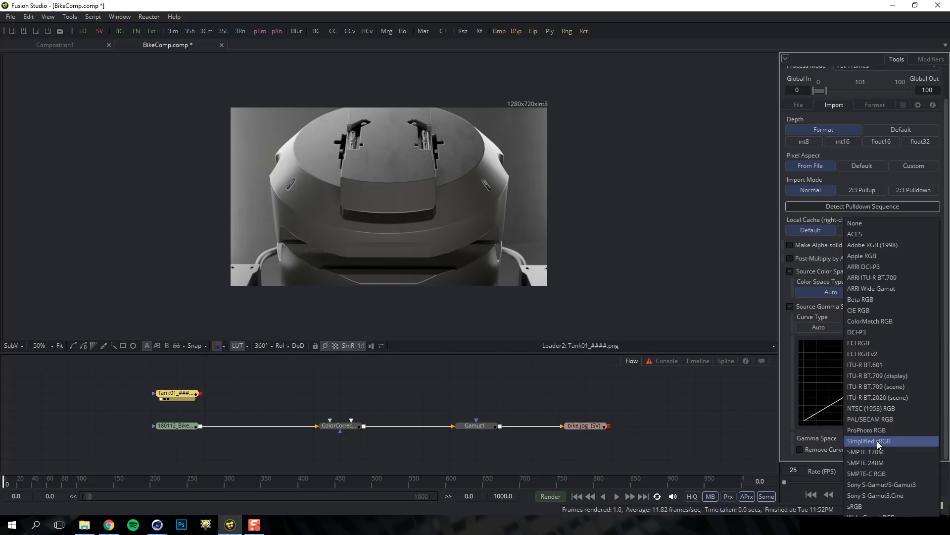
{"action": "left_click", "coordinate": [867, 504]}
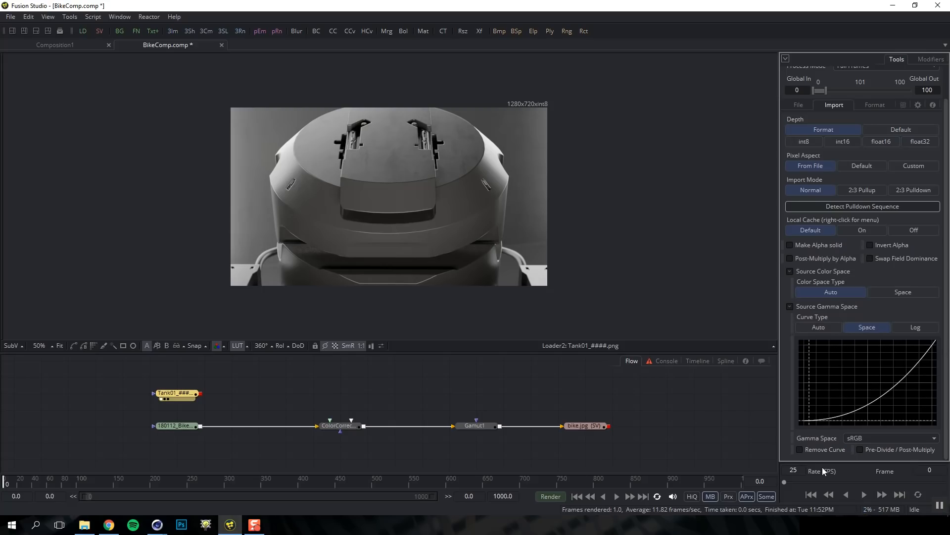
{"action": "left_click", "coordinate": [799, 450]}
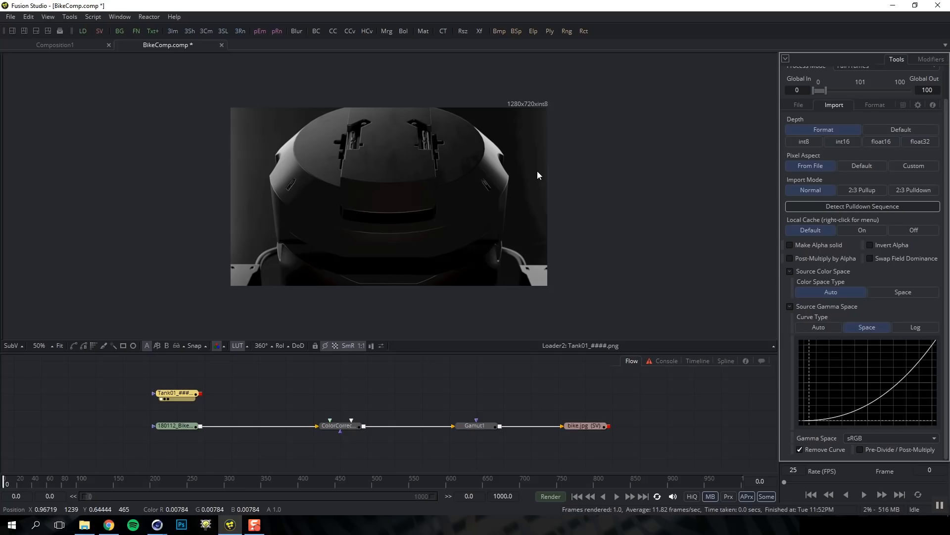
{"action": "left_click", "coordinate": [881, 143]}
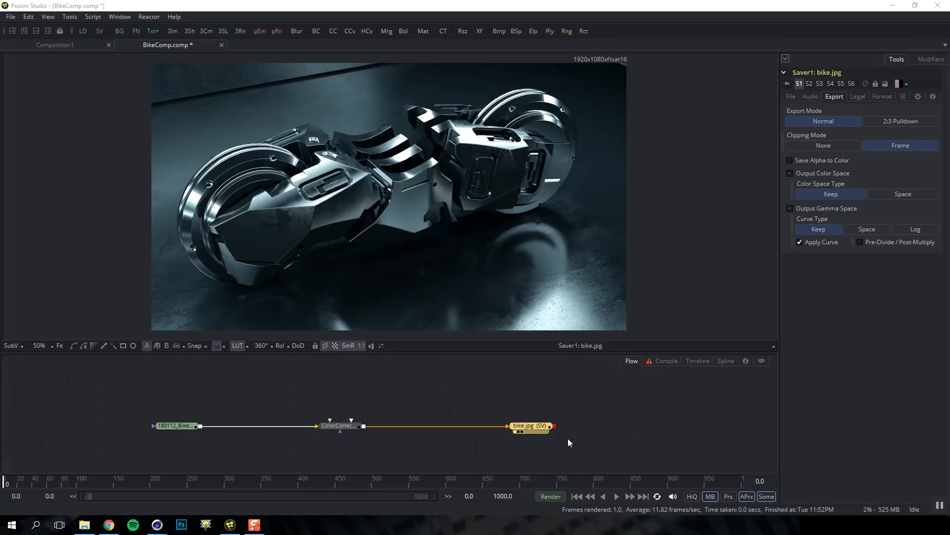
Change Saver1's output from the jpg file to OpenEXR Files format
{"action": "left_click", "coordinate": [537, 426]}
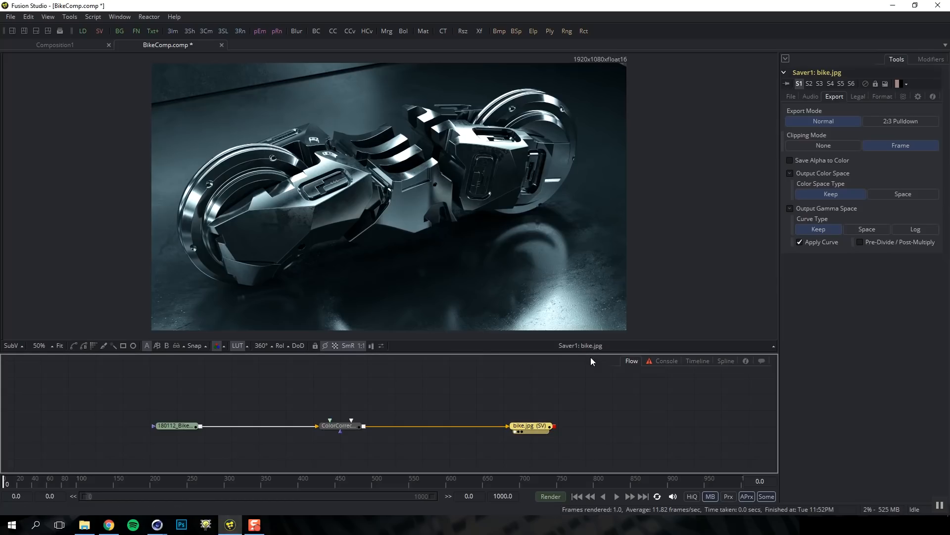
{"action": "left_click", "coordinate": [791, 97]}
{"action": "double_click", "coordinate": [910, 120]}
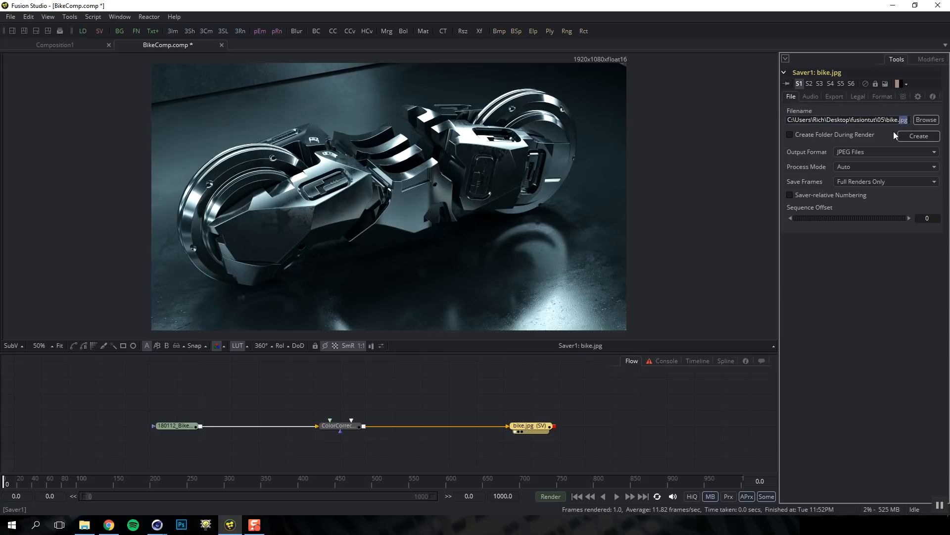
{"action": "left_click", "coordinate": [864, 151]}
{"action": "left_click", "coordinate": [873, 185]}
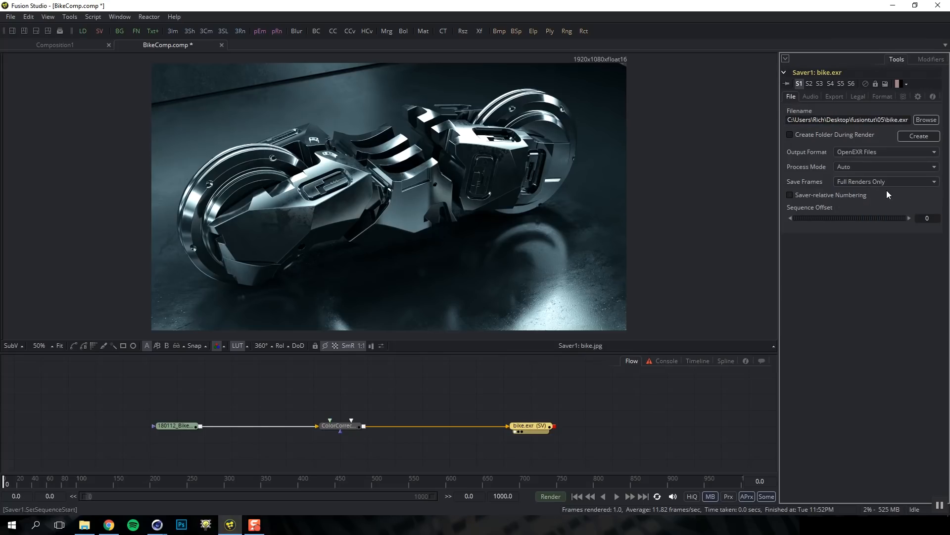
Set Saver1's output gamma to Space with gamma space None, Apply Curve off, and viewer LUT off
{"action": "left_click", "coordinate": [834, 96]}
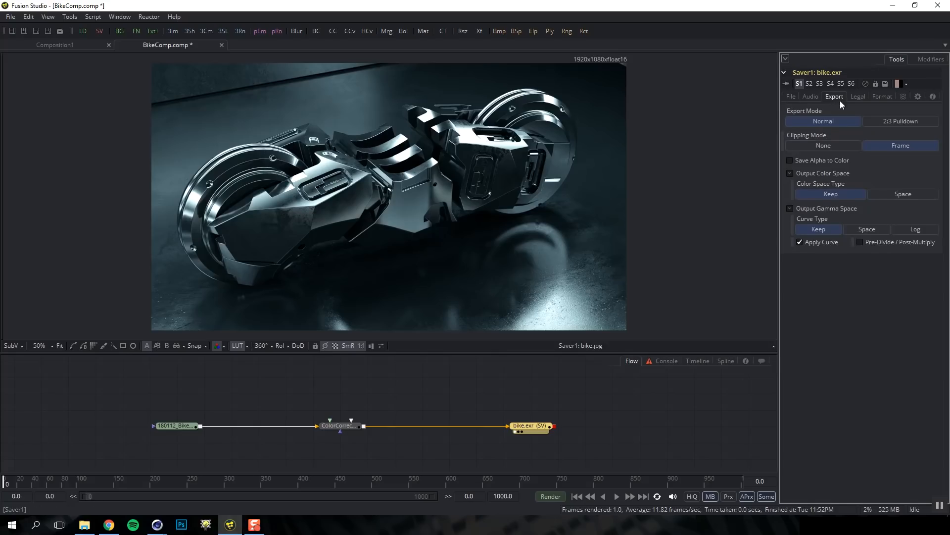
{"action": "left_click", "coordinate": [860, 229]}
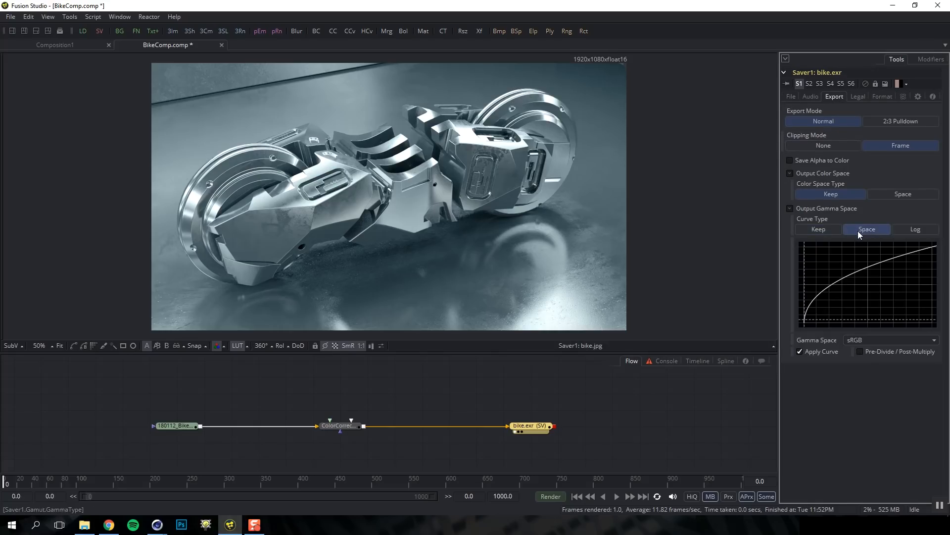
{"action": "left_click", "coordinate": [859, 342]}
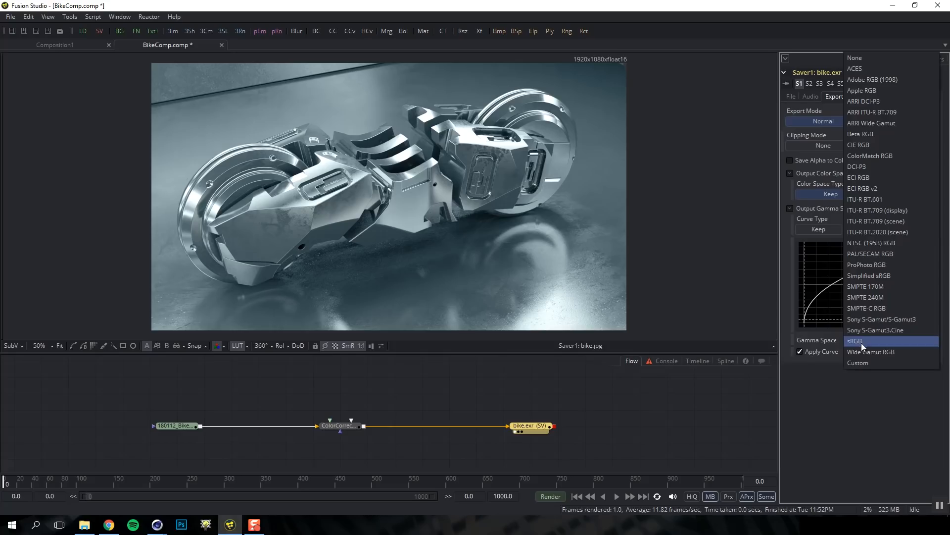
{"action": "left_click", "coordinate": [862, 59]}
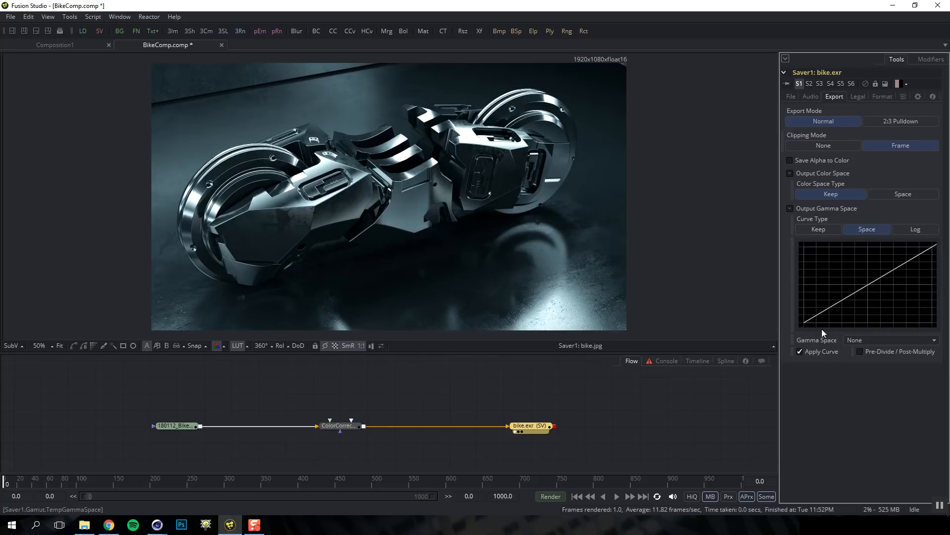
{"action": "left_click", "coordinate": [800, 352]}
{"action": "left_click", "coordinate": [237, 346]}
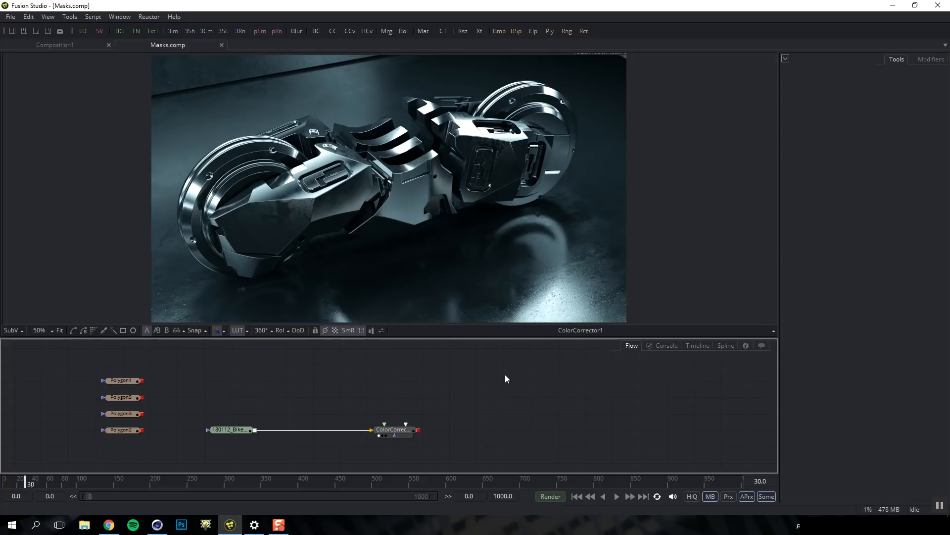
Bring up the Add Tool > Mask submenu listing Bitmap, BSpline, Ellipse, Polygon and Rectangle masks
{"action": "right_click", "coordinate": [406, 392]}
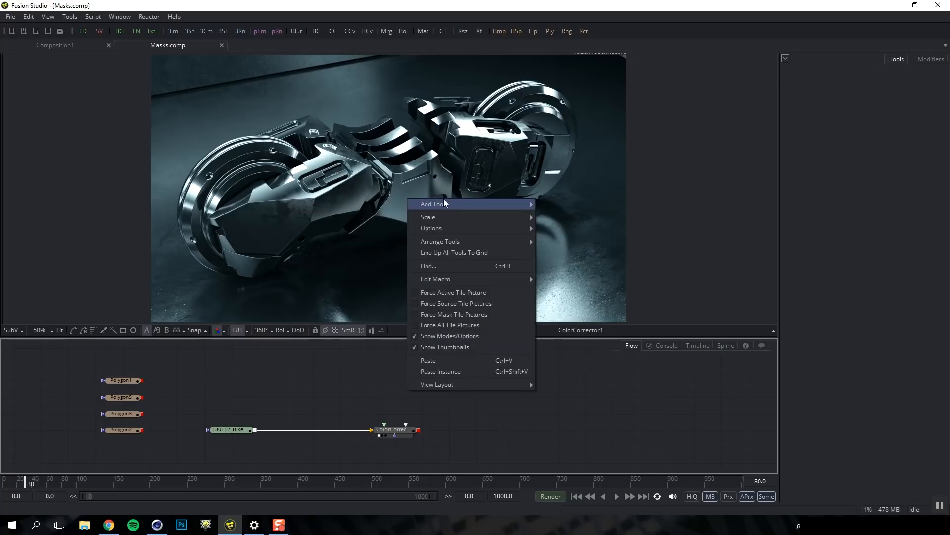
{"action": "mouse_move", "coordinate": [444, 203]}
{"action": "mouse_move", "coordinate": [558, 373]}
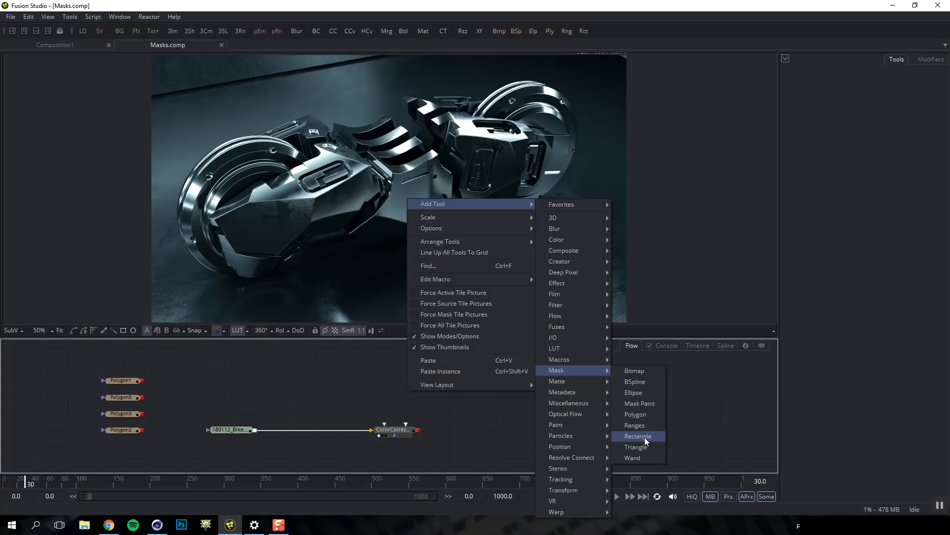
Add an Ellipse mask, view it, and test its level, soft edge, border and invert controls
{"action": "left_click", "coordinate": [640, 393]}
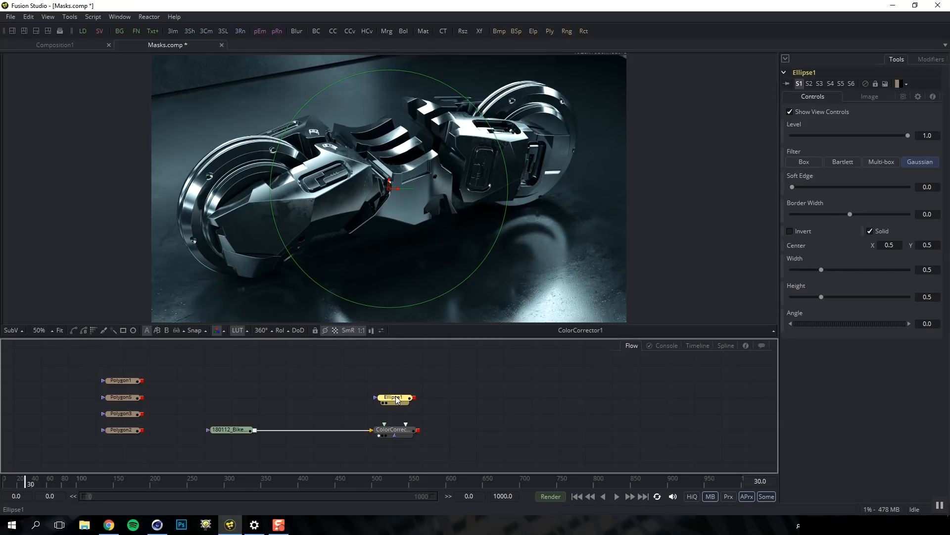
{"action": "key", "text": "1"}
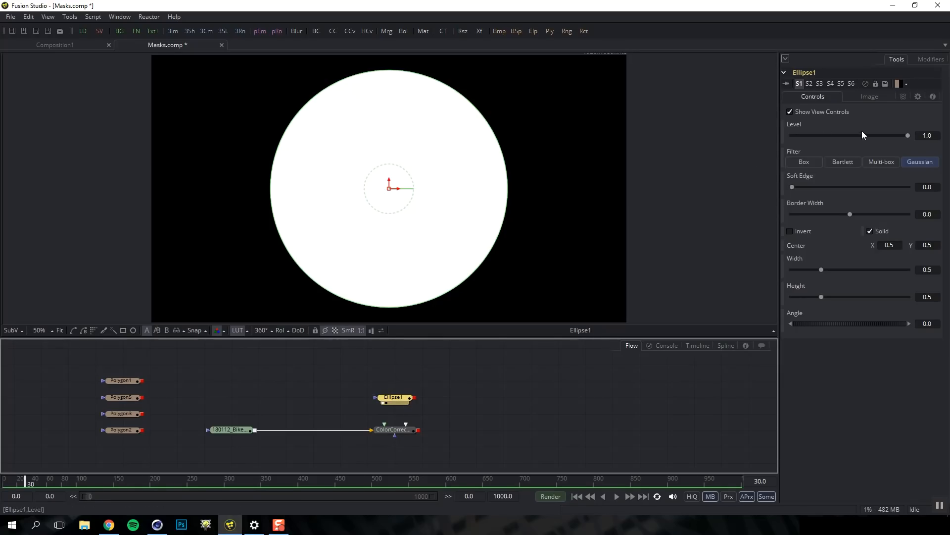
{"action": "mouse_move", "coordinate": [907, 133]}
{"action": "left_mouse_down"}
{"action": "mouse_move", "coordinate": [797, 129]}
{"action": "mouse_move", "coordinate": [910, 137]}
{"action": "left_mouse_up"}
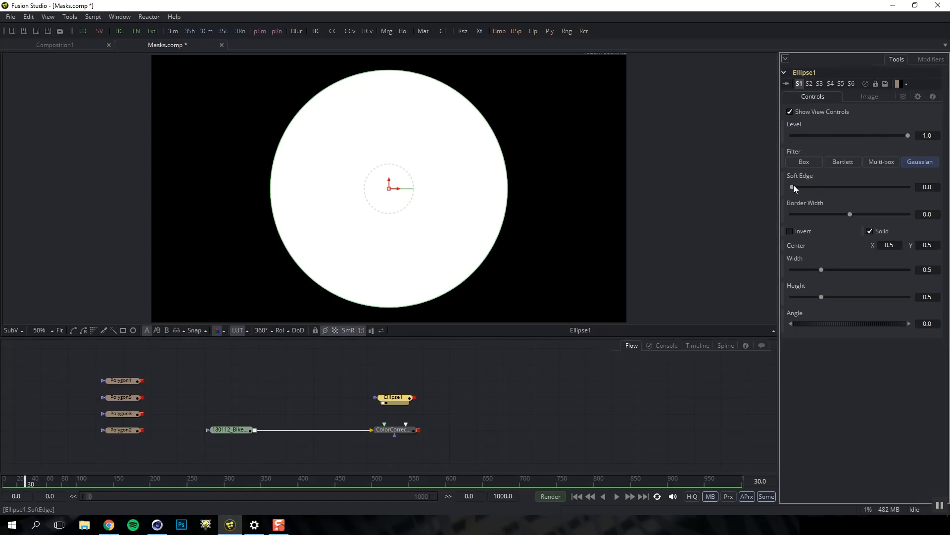
{"action": "mouse_move", "coordinate": [795, 188]}
{"action": "left_mouse_down"}
{"action": "mouse_move", "coordinate": [847, 191]}
{"action": "mouse_move", "coordinate": [786, 189]}
{"action": "left_mouse_up"}
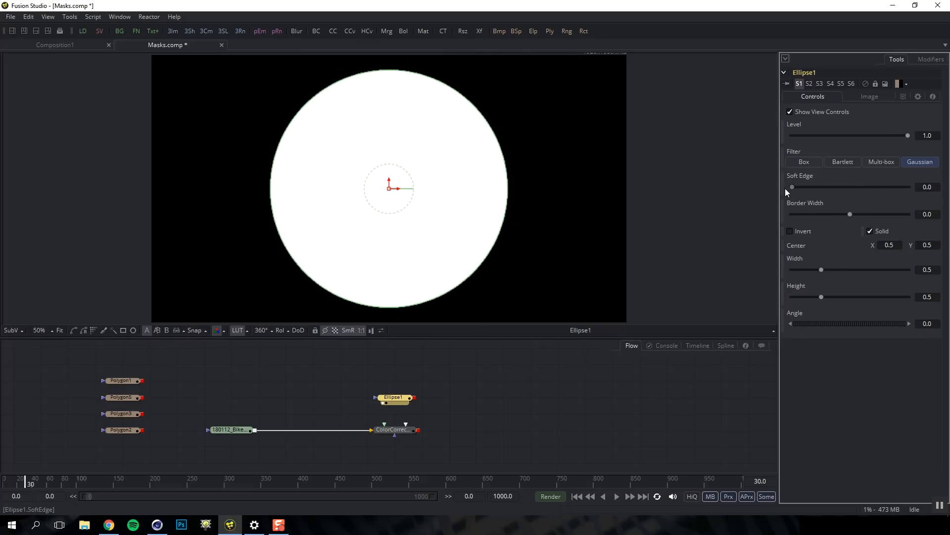
{"action": "mouse_move", "coordinate": [851, 215]}
{"action": "left_mouse_down"}
{"action": "mouse_move", "coordinate": [869, 214]}
{"action": "mouse_move", "coordinate": [821, 215]}
{"action": "mouse_move", "coordinate": [849, 217]}
{"action": "left_mouse_up"}
{"action": "left_click", "coordinate": [790, 231]}
{"action": "left_click", "coordinate": [791, 231]}
Try the ellipse as a thick outline ring, then reset the border and refill it solid white
{"action": "left_click", "coordinate": [870, 231]}
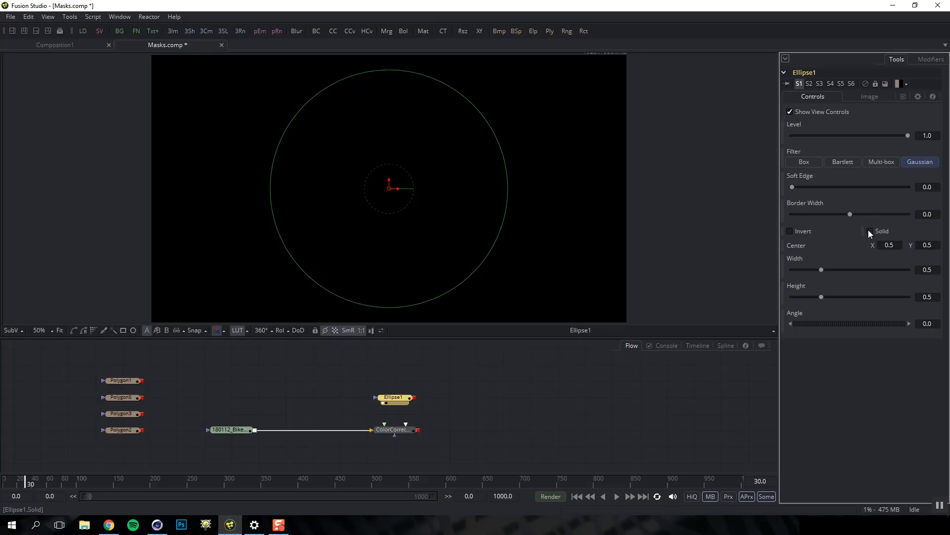
{"action": "left_click_drag", "start_coordinate": [850, 214], "coordinate": [858, 213]}
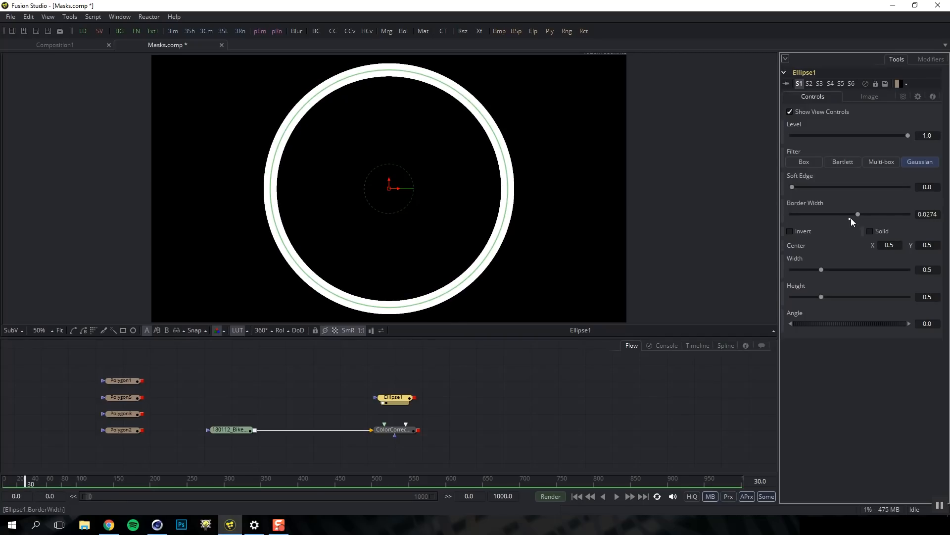
{"action": "left_click", "coordinate": [850, 218]}
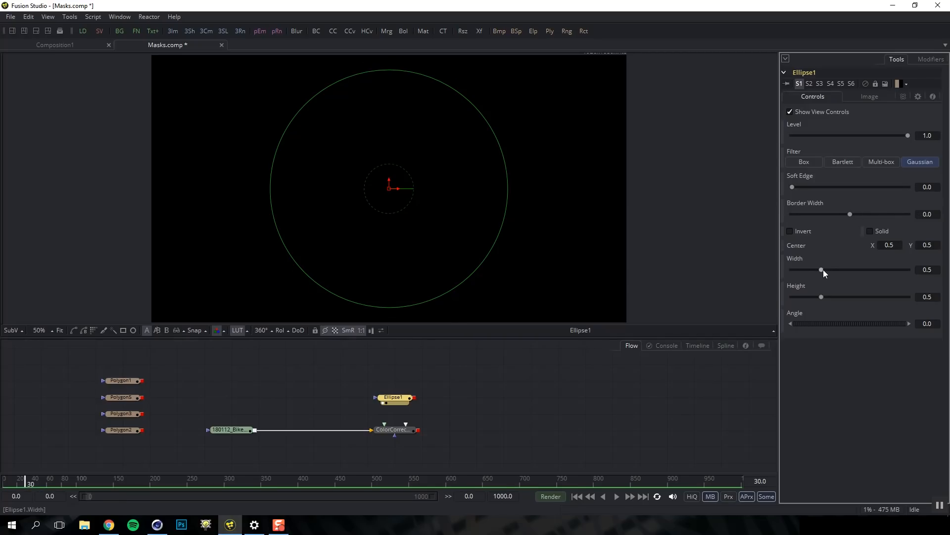
{"action": "left_click_drag", "start_coordinate": [821, 269], "coordinate": [848, 330]}
{"action": "left_click", "coordinate": [870, 231]}
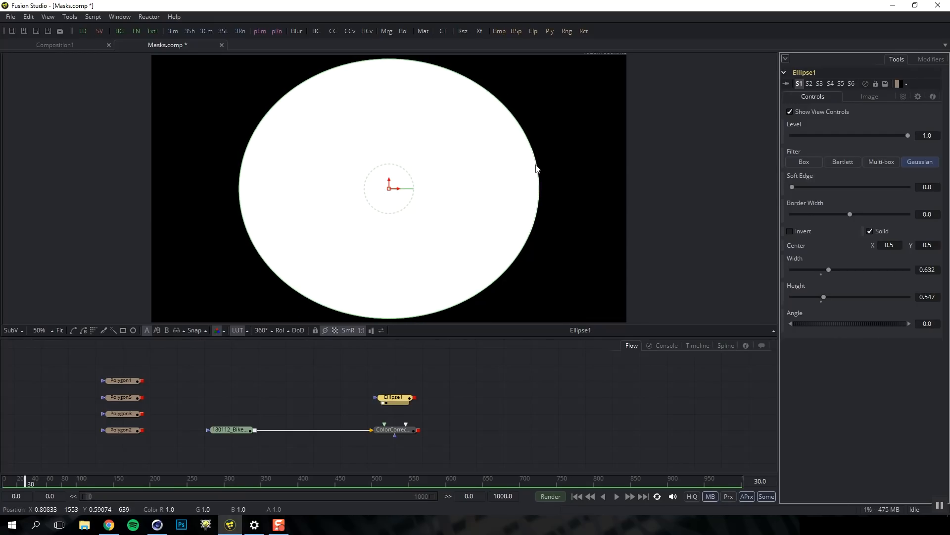
Reshape the ellipse to about 0.65 wide by 0.48 tall, nudge it left, and view the raw bike render
{"action": "mouse_move", "coordinate": [537, 171]}
{"action": "left_mouse_down"}
{"action": "mouse_move", "coordinate": [475, 174]}
{"action": "mouse_move", "coordinate": [545, 176]}
{"action": "left_mouse_up"}
{"action": "left_click_drag", "start_coordinate": [414, 64], "coordinate": [495, 110]}
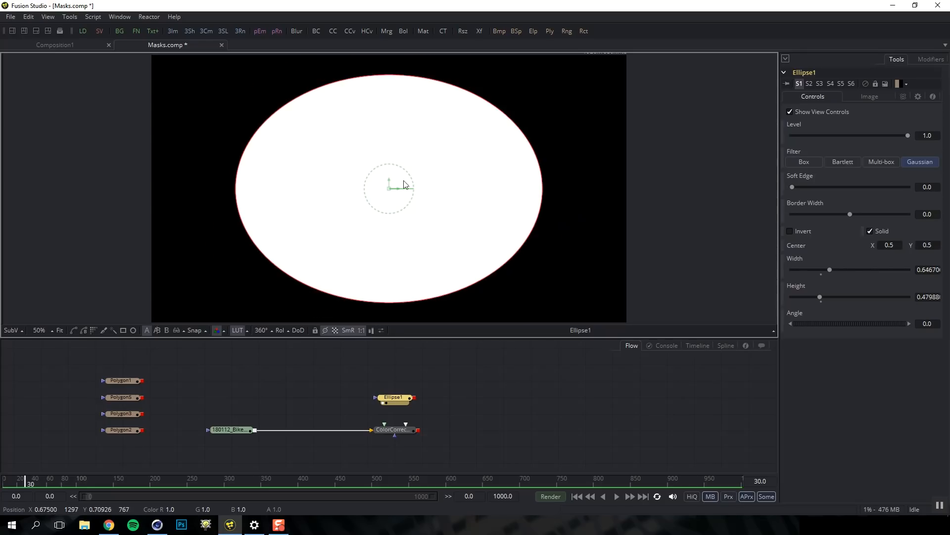
{"action": "left_click_drag", "start_coordinate": [392, 192], "coordinate": [362, 184]}
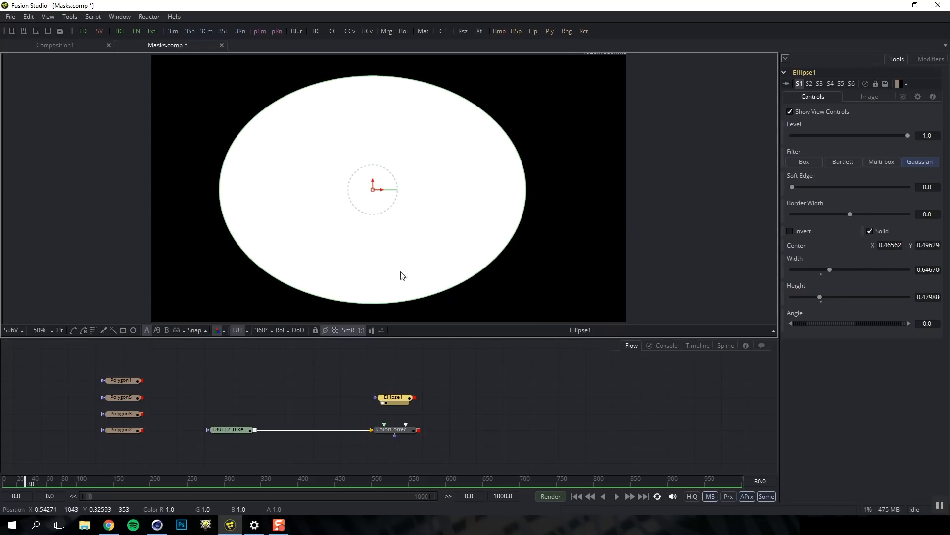
{"action": "left_click", "coordinate": [429, 399]}
{"action": "left_click_drag", "start_coordinate": [236, 429], "coordinate": [319, 273]}
{"action": "left_click_drag", "start_coordinate": [415, 398], "coordinate": [207, 430]}
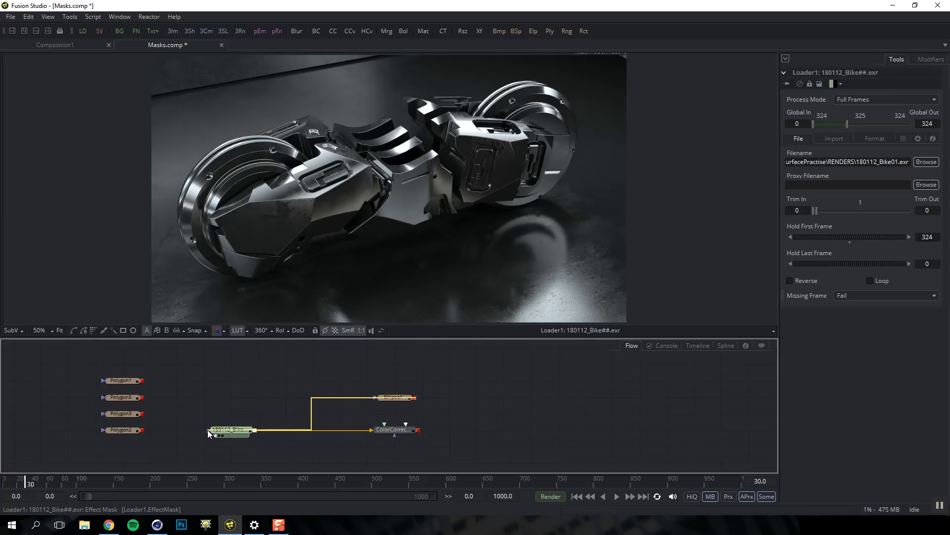
Connect Ellipse1 to the bike loader's effect mask and narrow the oval to width 0.594
{"action": "left_click_drag", "start_coordinate": [208, 430], "coordinate": [208, 429]}
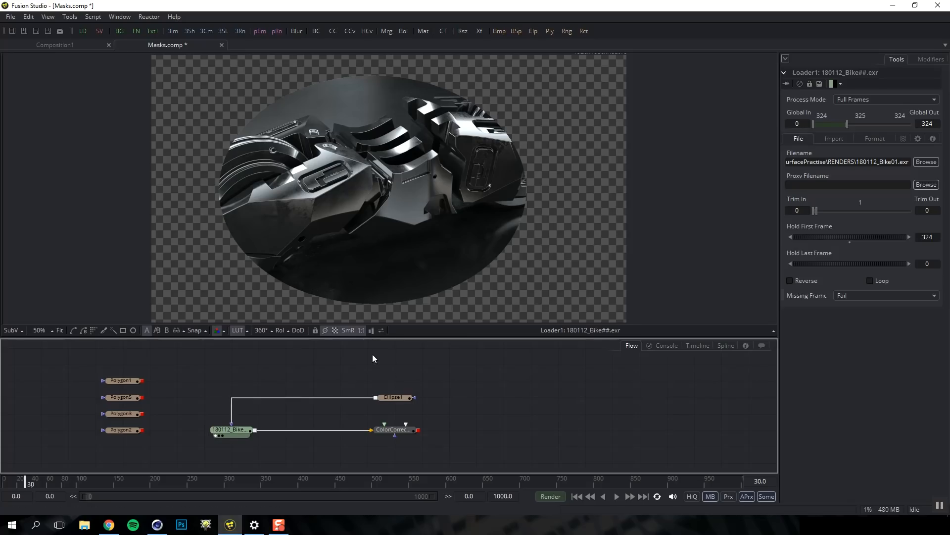
{"action": "left_click", "coordinate": [396, 397]}
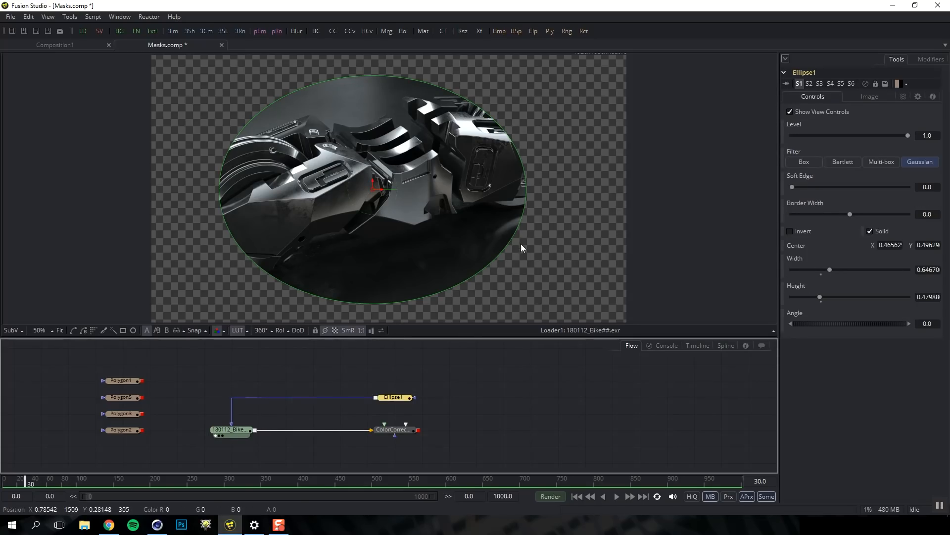
{"action": "left_click_drag", "start_coordinate": [524, 212], "coordinate": [514, 212]}
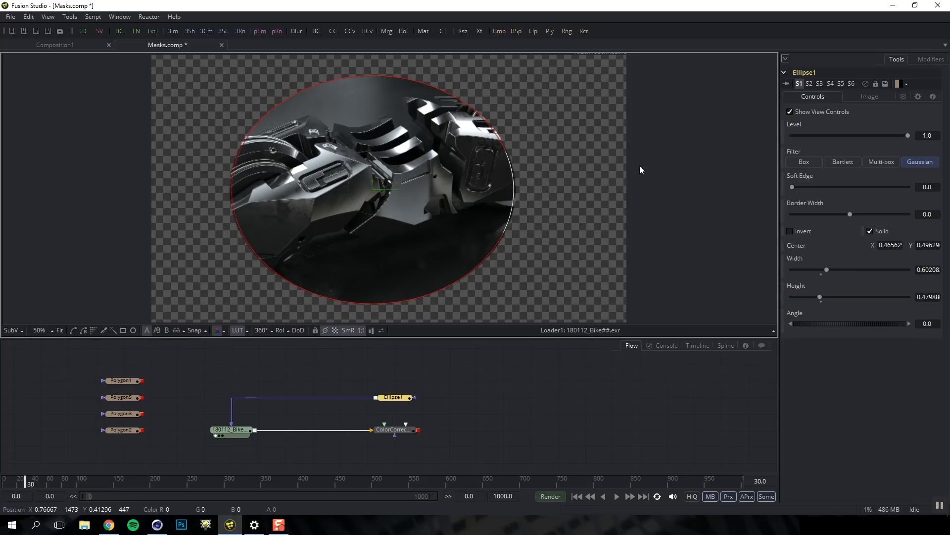
{"action": "mouse_move", "coordinate": [793, 187]}
{"action": "left_mouse_down"}
{"action": "mouse_move", "coordinate": [832, 187]}
{"action": "mouse_move", "coordinate": [792, 188]}
{"action": "left_mouse_up"}
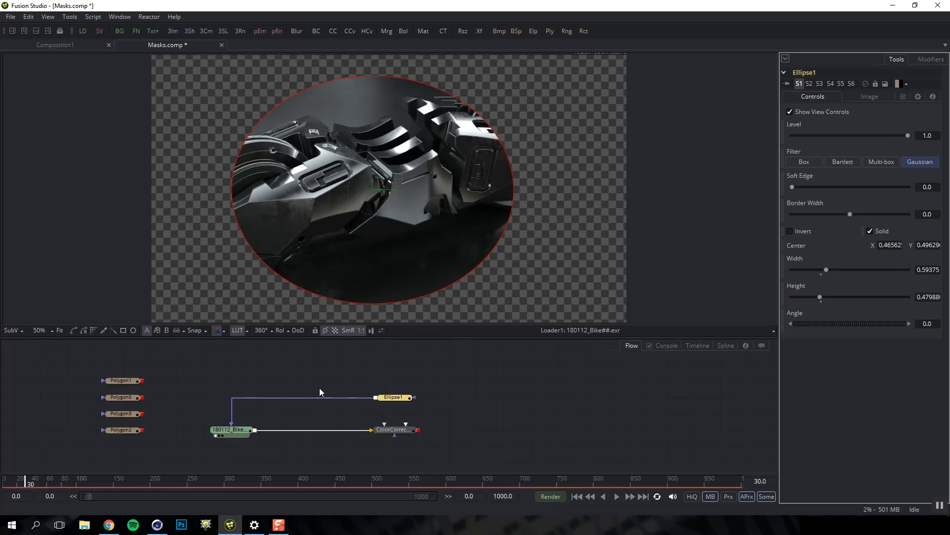
Remove the ellipse mask from the bike render and select ColorCorrector1
{"action": "left_click", "coordinate": [231, 418]}
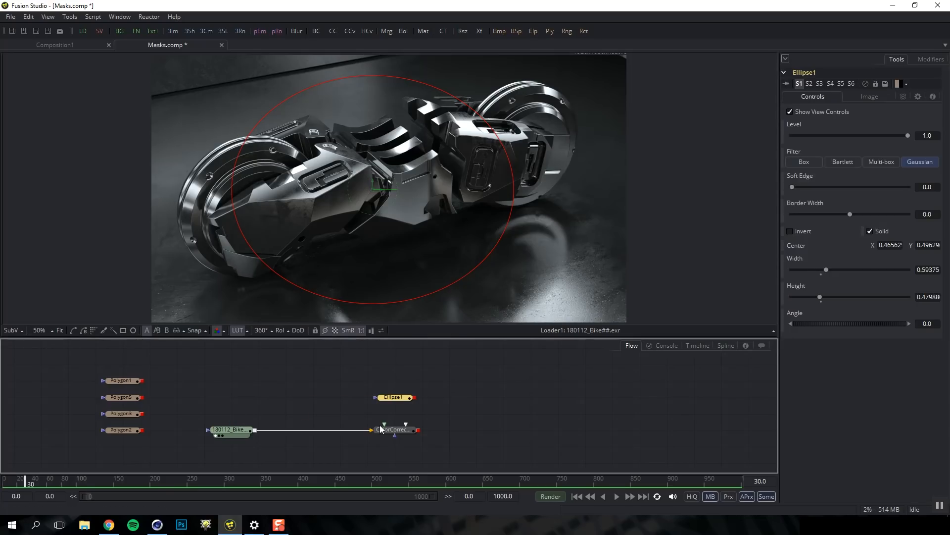
{"action": "left_click_drag", "start_coordinate": [440, 293], "coordinate": [450, 275]}
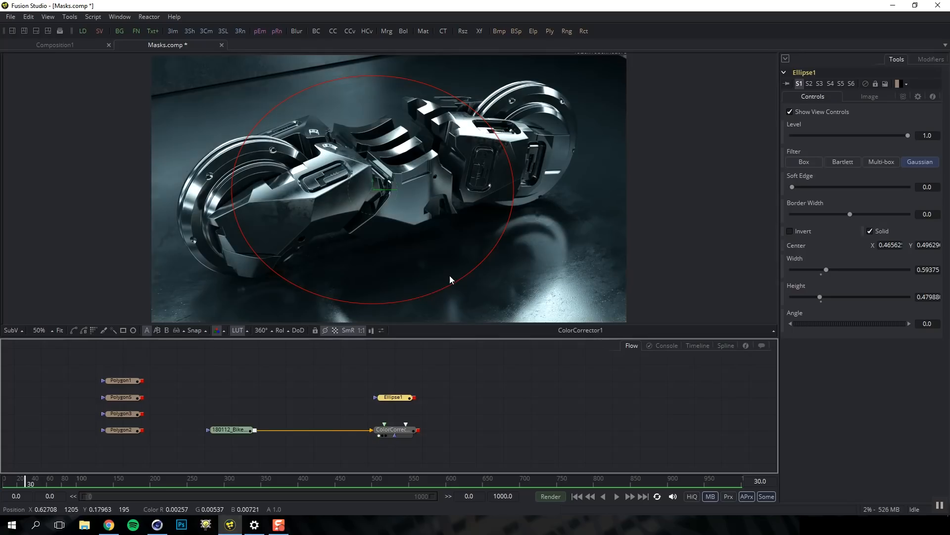
{"action": "left_click", "coordinate": [438, 411]}
{"action": "left_click", "coordinate": [406, 433]}
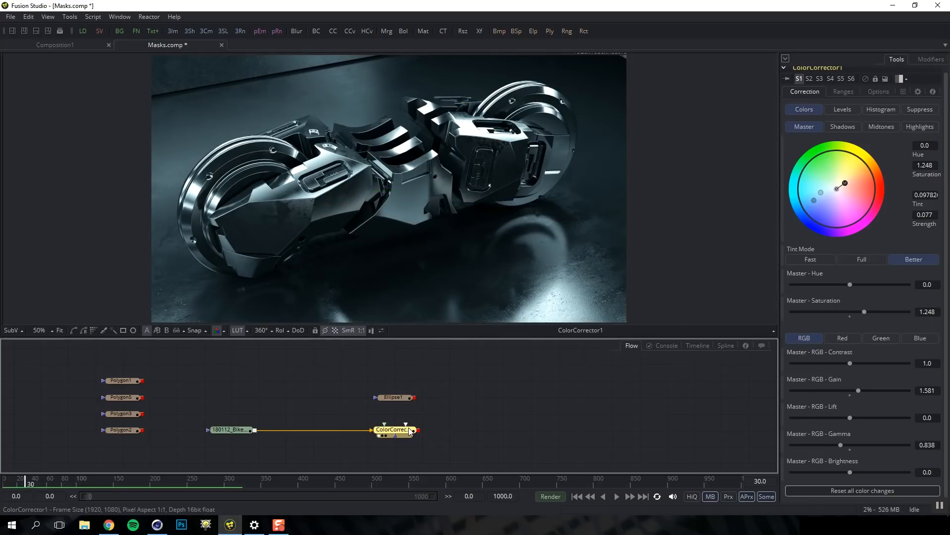
Add a second Color Corrector with gain 0.547 and gamma 0.838 to darken the bike
{"action": "key", "text": "shift+space"}
{"action": "type", "text": "cc"}
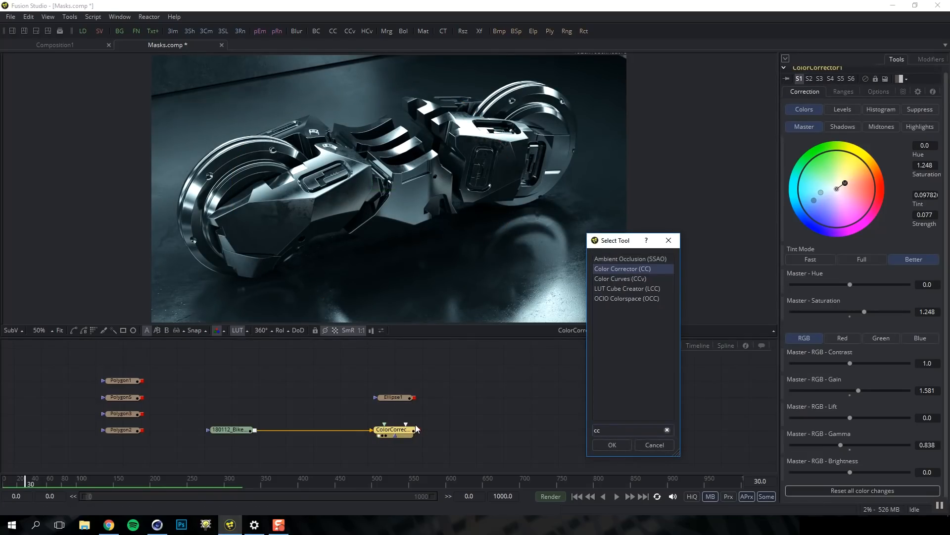
{"action": "key", "text": "Return"}
{"action": "key", "text": "1"}
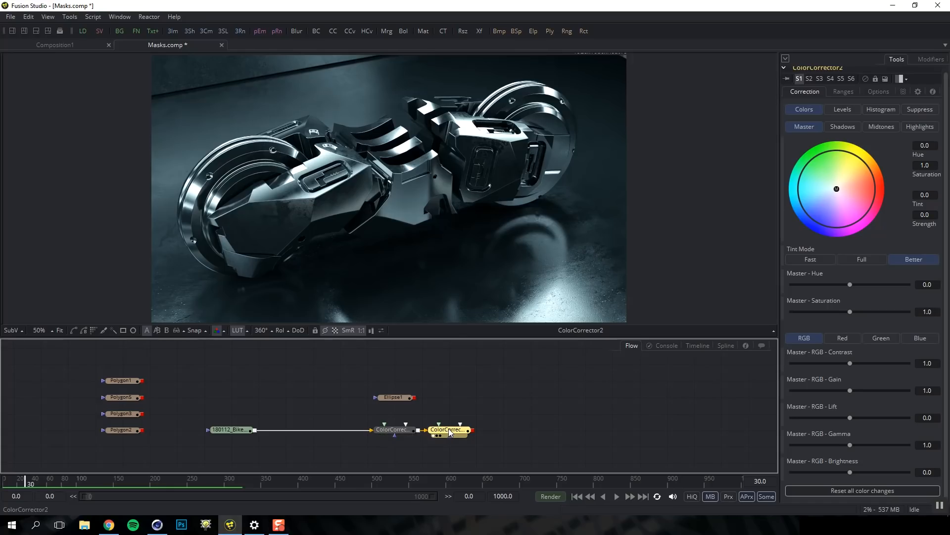
{"action": "left_click_drag", "start_coordinate": [851, 390], "coordinate": [824, 390]}
{"action": "left_click_drag", "start_coordinate": [851, 443], "coordinate": [840, 443]}
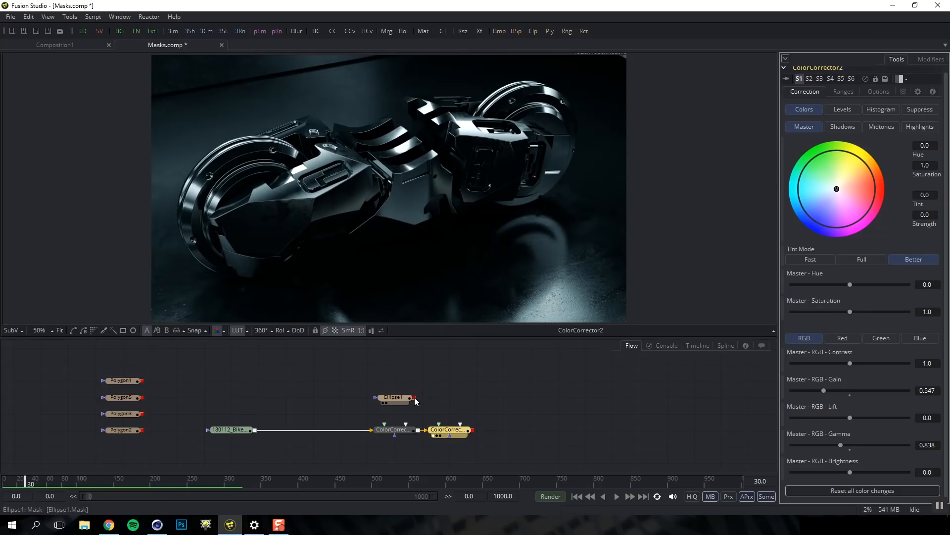
Mask the second correction with a softened, inverted, enlarged Ellipse1 to form a dark vignette
{"action": "left_click_drag", "start_coordinate": [414, 400], "coordinate": [451, 432]}
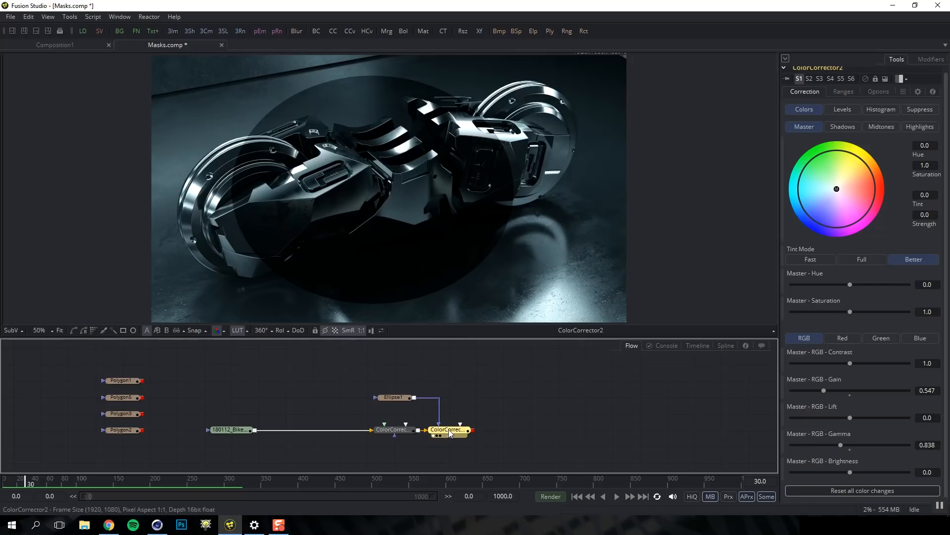
{"action": "left_click", "coordinate": [394, 397]}
{"action": "left_click_drag", "start_coordinate": [792, 187], "coordinate": [839, 186]}
{"action": "left_click", "coordinate": [790, 230]}
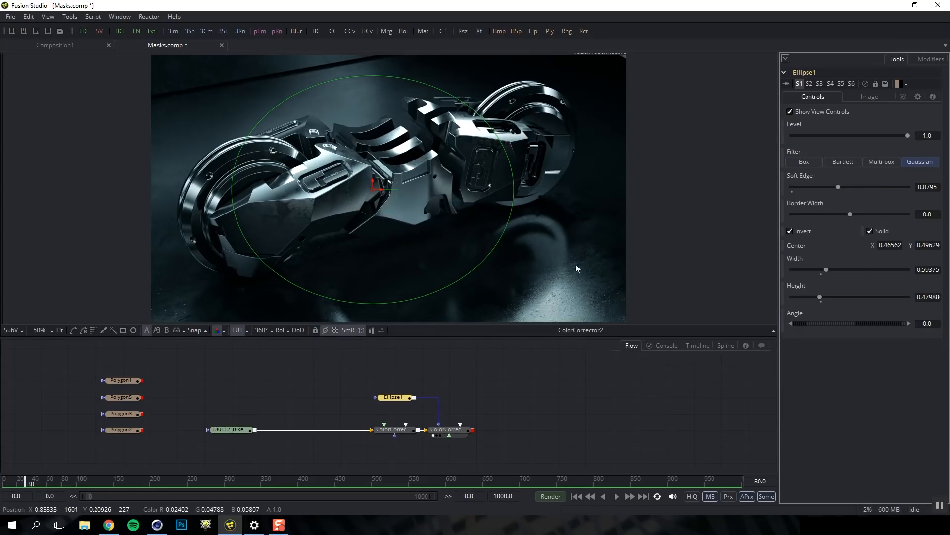
{"action": "left_click_drag", "start_coordinate": [515, 189], "coordinate": [543, 189]}
{"action": "left_click_drag", "start_coordinate": [403, 78], "coordinate": [403, 66]}
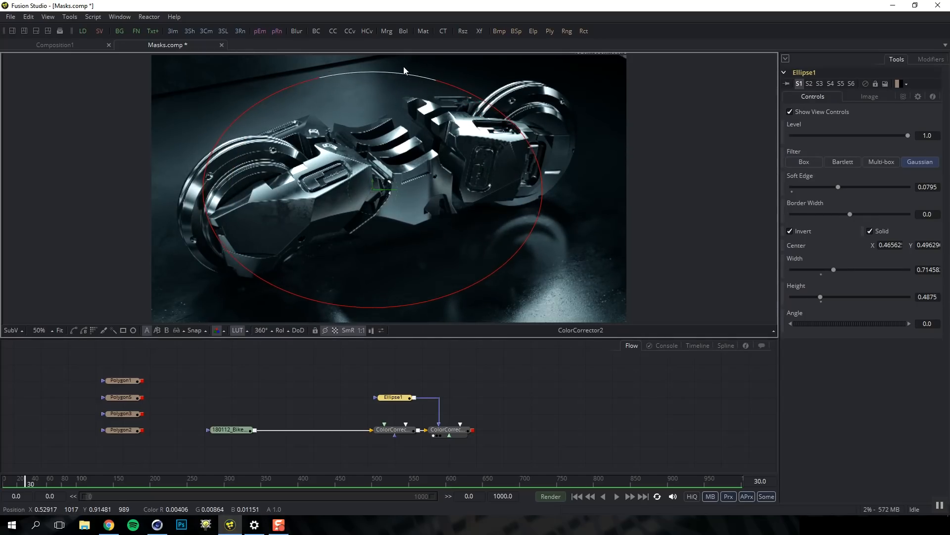
{"action": "left_click", "coordinate": [400, 427]}
{"action": "key", "text": "1"}
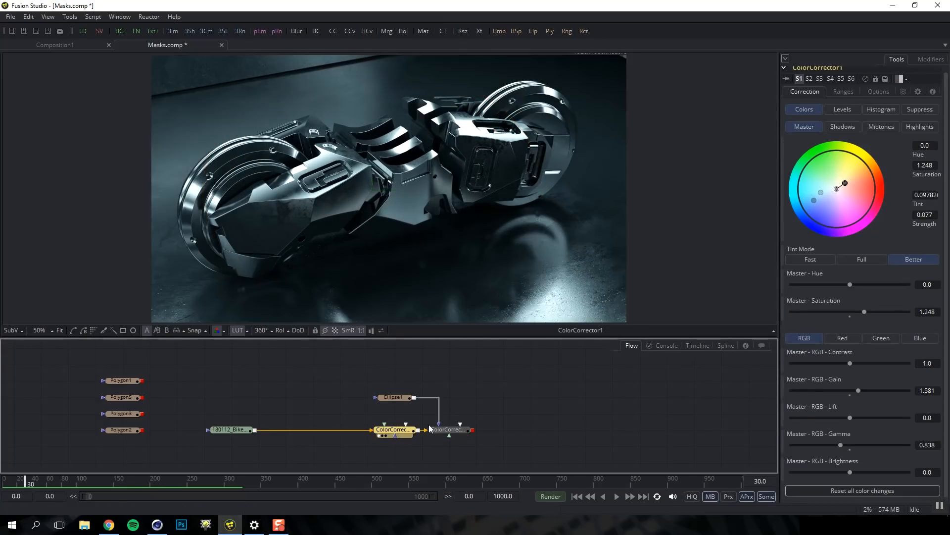
{"action": "left_click", "coordinate": [460, 433]}
{"action": "key", "text": "1"}
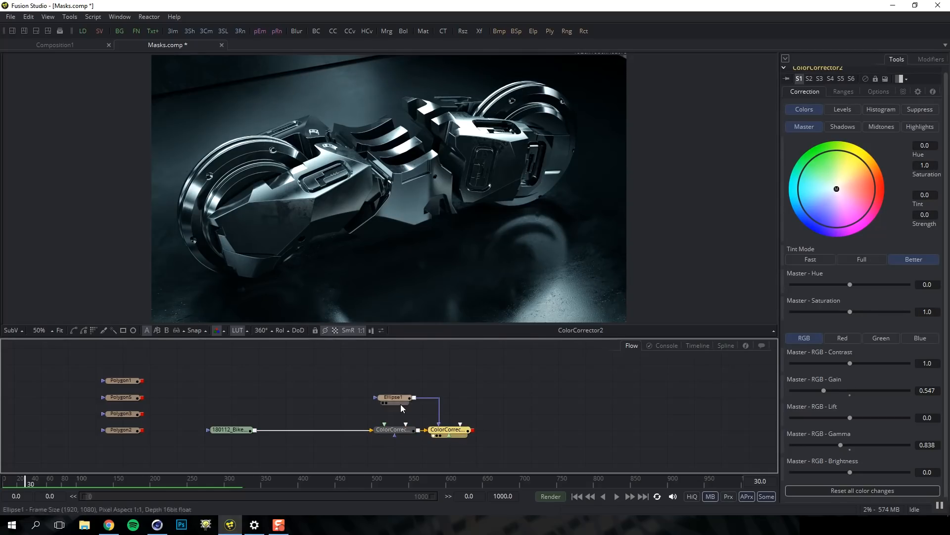
Lower the second colour correction's blend to 0.761 to weaken the darkening
{"action": "left_click", "coordinate": [873, 91]}
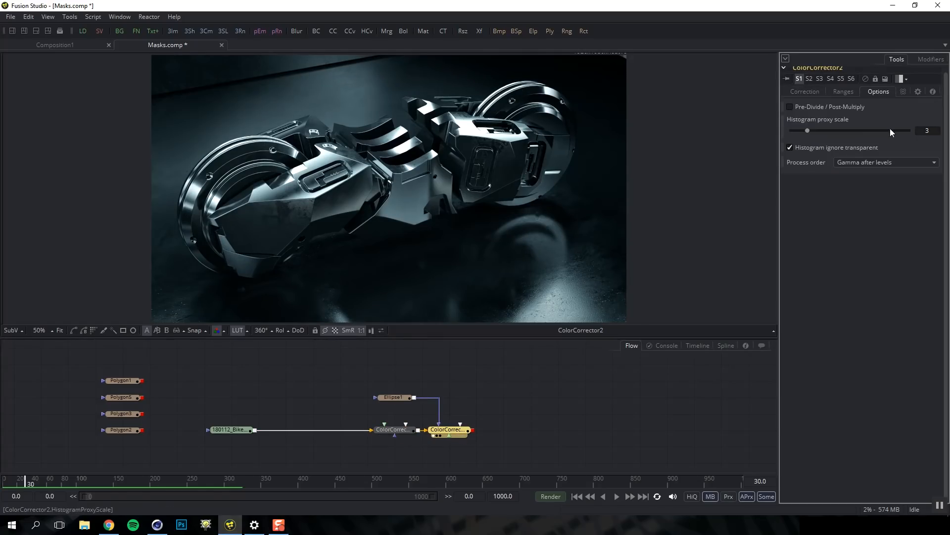
{"action": "left_click", "coordinate": [903, 92]}
{"action": "left_click_drag", "start_coordinate": [907, 116], "coordinate": [880, 118]}
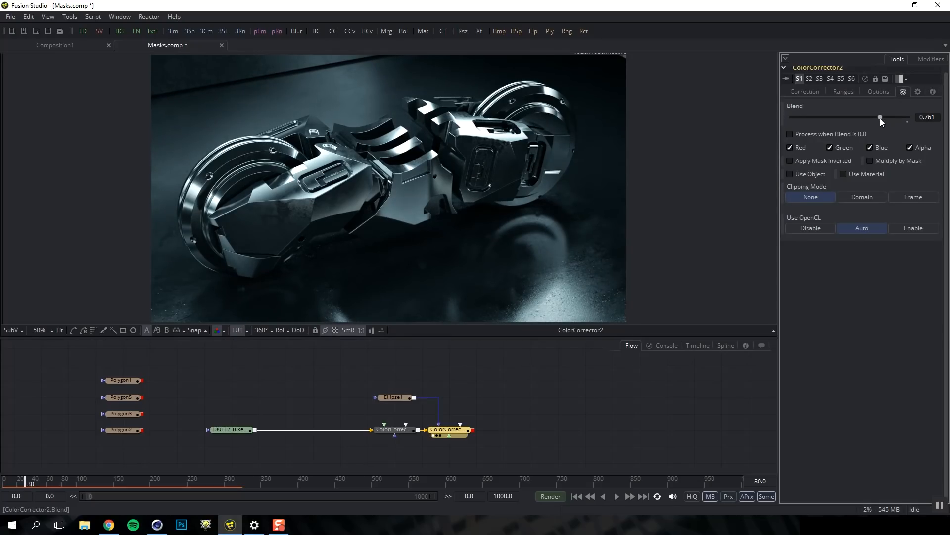
{"action": "left_click", "coordinate": [469, 440]}
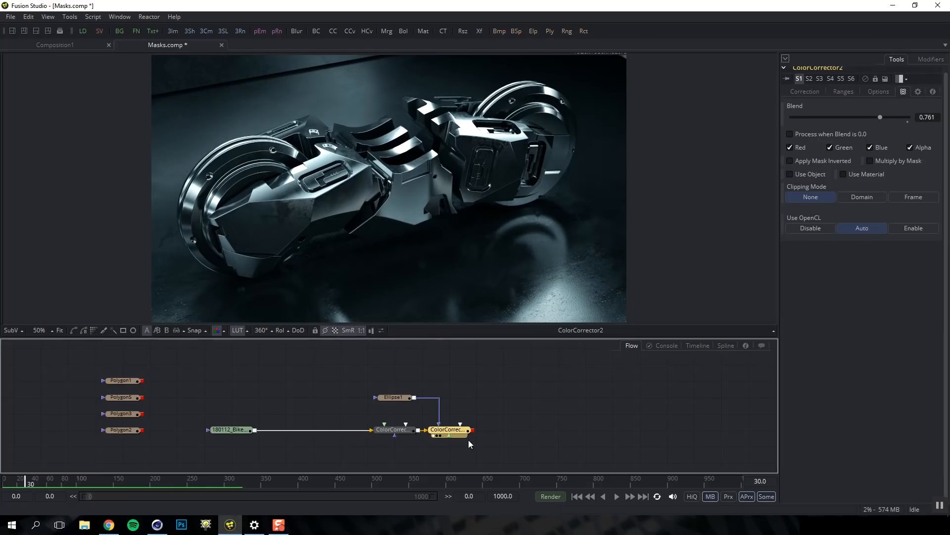
{"action": "key", "text": "shift+space"}
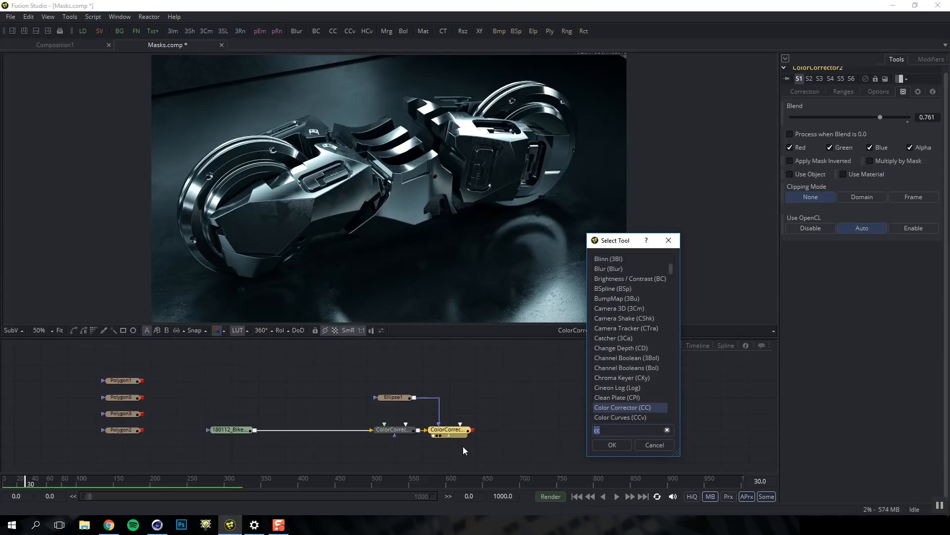
Add a Directional Blur via 'dire', set to Radial with length 0.0171
{"action": "type", "text": "dire"}
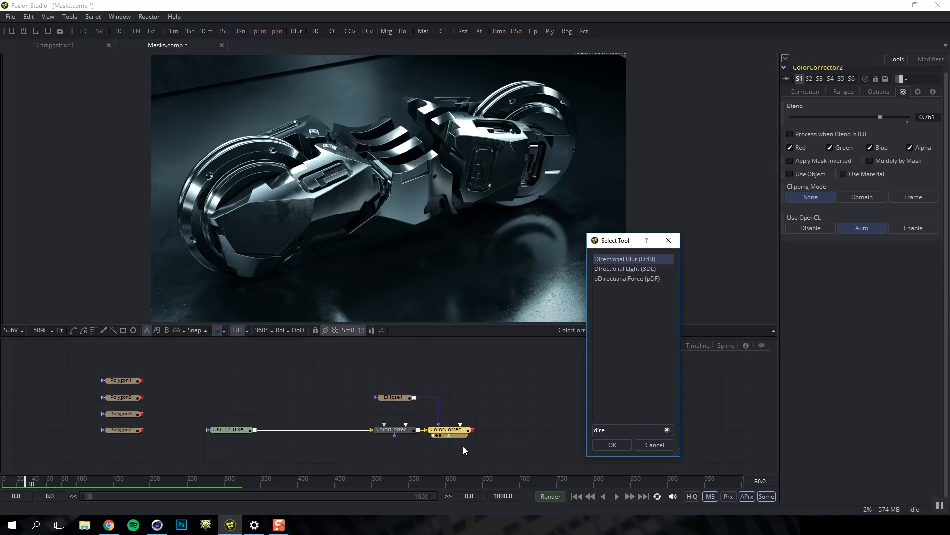
{"action": "key", "text": "Return"}
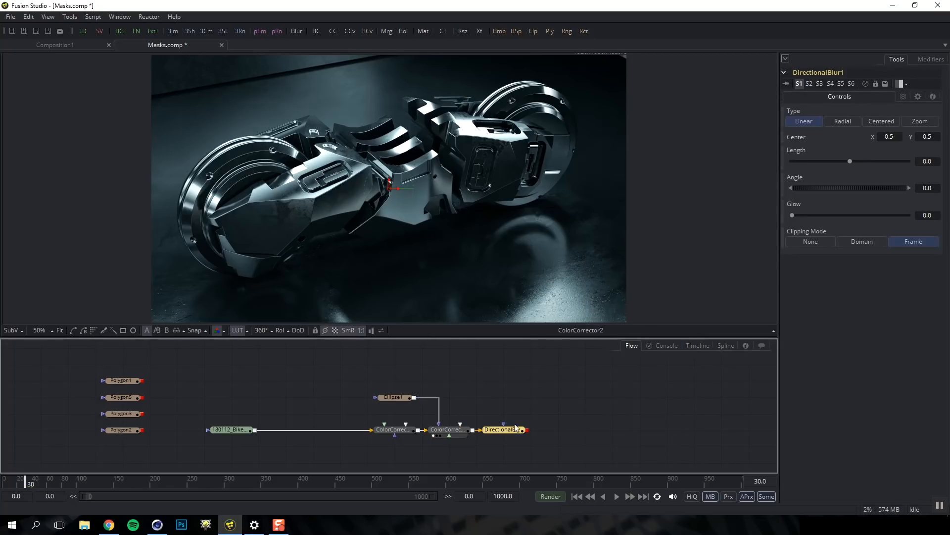
{"action": "left_click", "coordinate": [849, 120]}
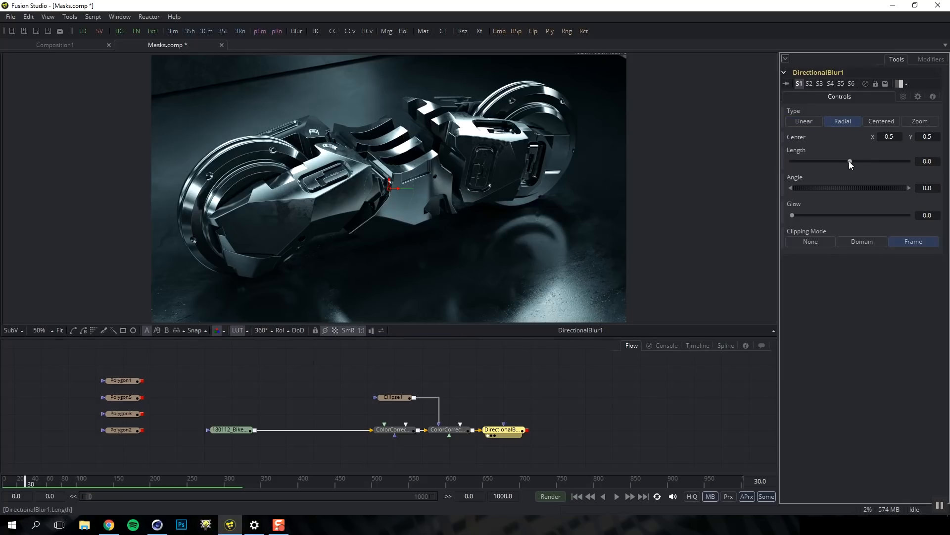
{"action": "left_click_drag", "start_coordinate": [851, 161], "coordinate": [858, 161]}
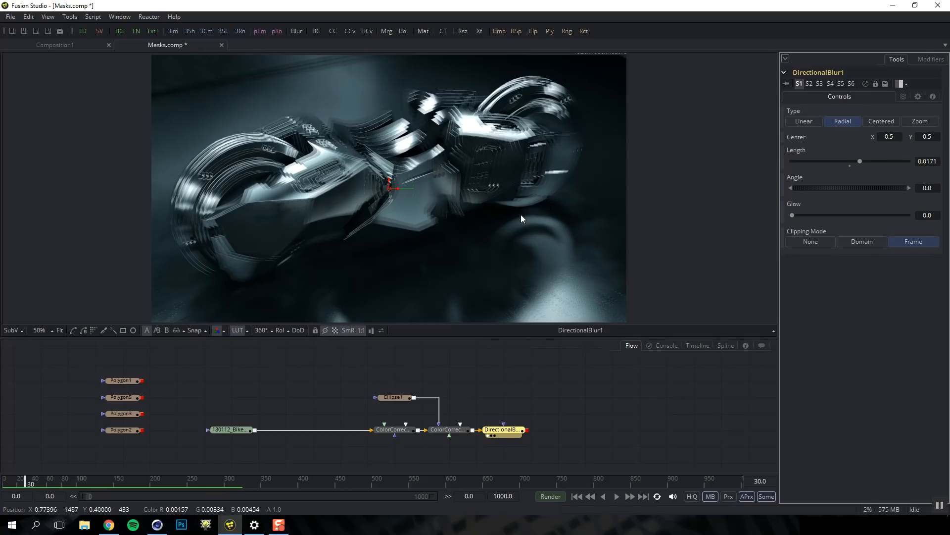
Turn on HiQ and exclude the red channel from the directional blur
{"action": "left_click", "coordinate": [693, 496]}
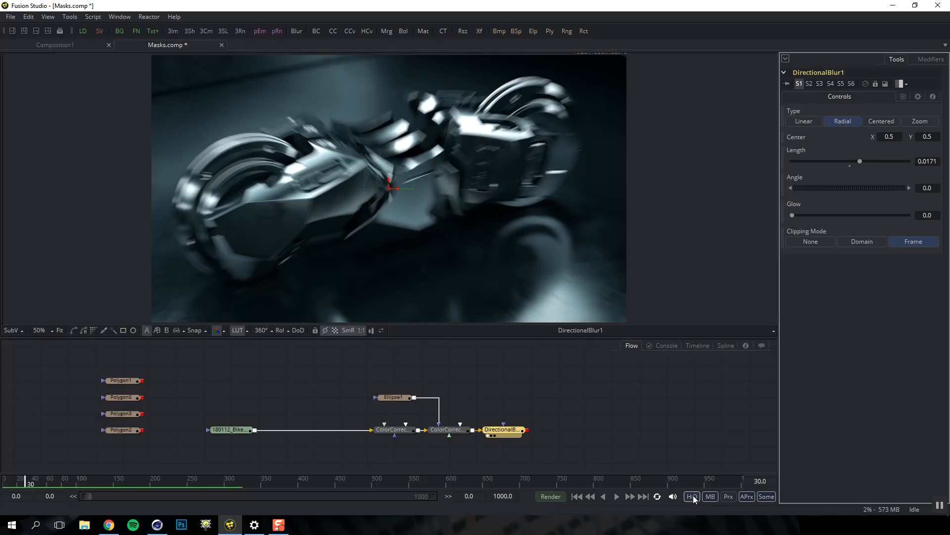
{"action": "left_click", "coordinate": [904, 97]}
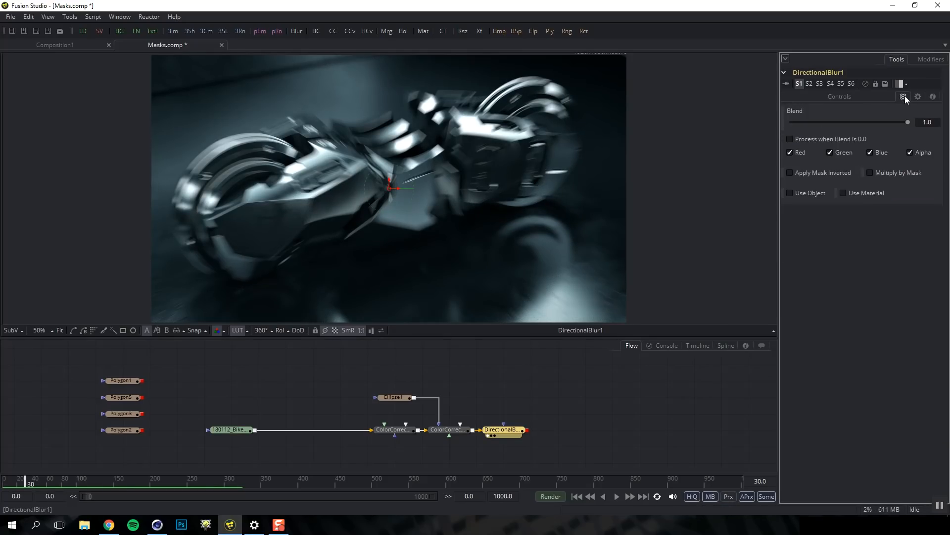
{"action": "left_click", "coordinate": [791, 152]}
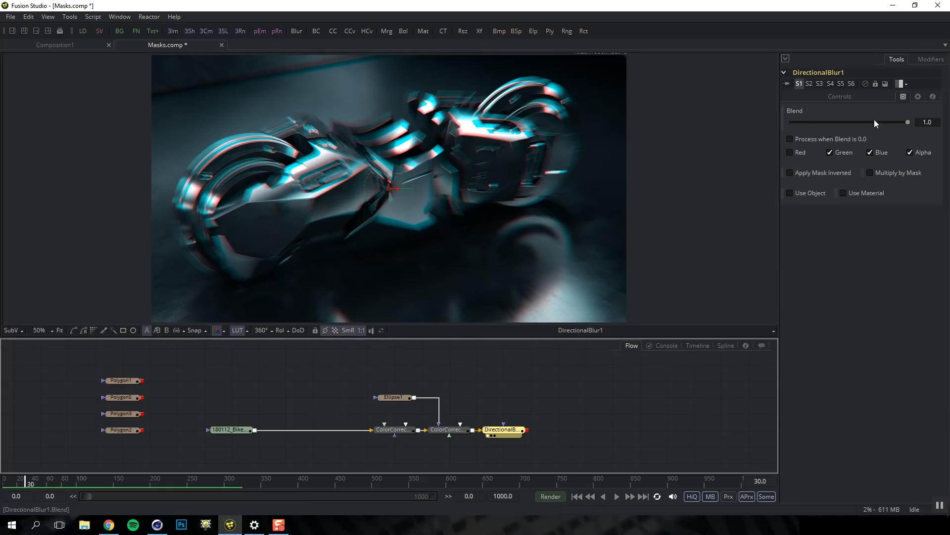
{"action": "left_click", "coordinate": [864, 97]}
Set the blur length to 0.003 and mask the blur with Ellipse1
{"action": "left_click_drag", "start_coordinate": [926, 162], "coordinate": [948, 165]}
{"action": "type", "text": "01"}
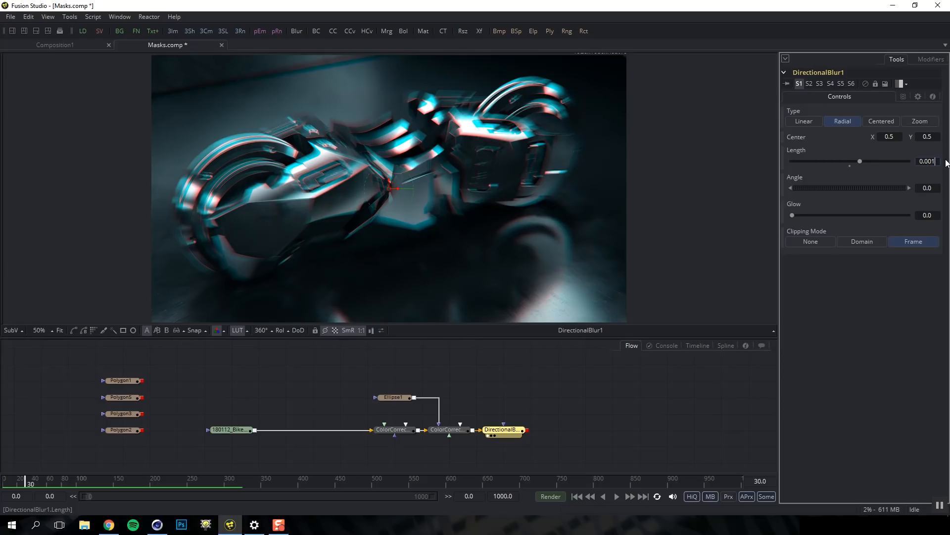
{"action": "key", "text": "Tab"}
{"action": "left_click", "coordinate": [934, 162]}
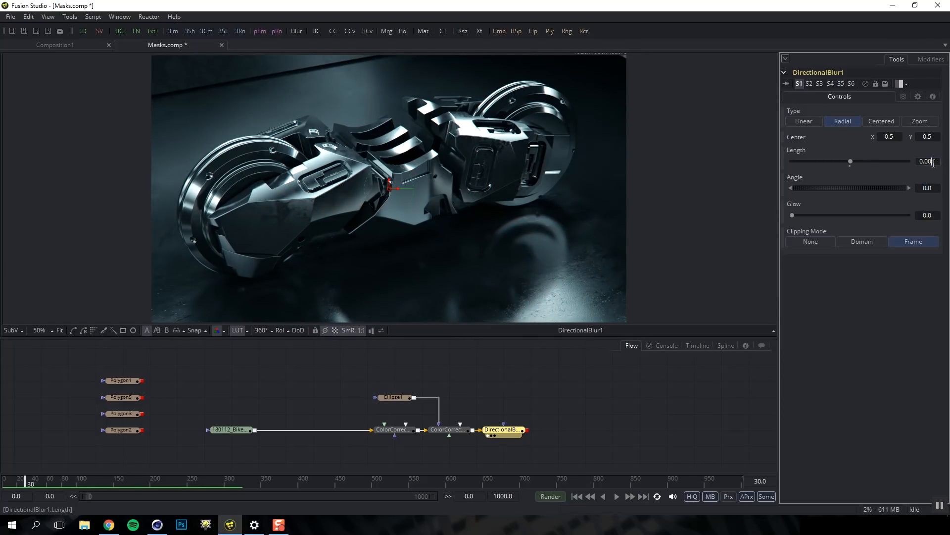
{"action": "type", "text": "3"}
{"action": "key", "text": "Return"}
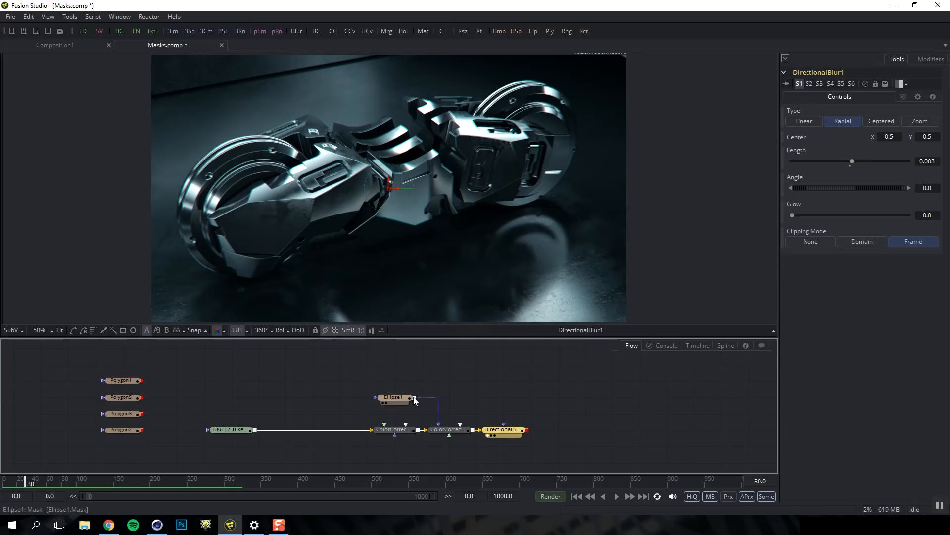
{"action": "left_click_drag", "start_coordinate": [415, 401], "coordinate": [508, 435]}
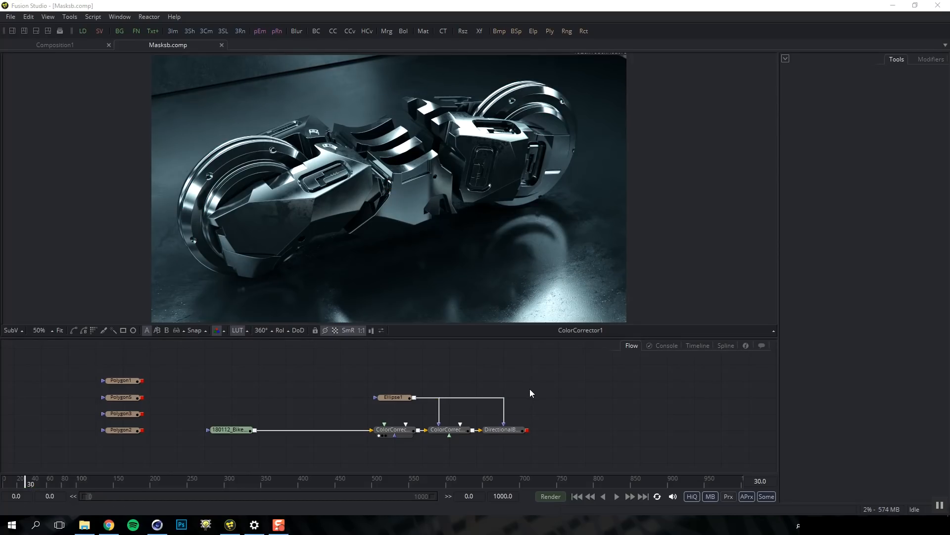
Delete ColorCorrector2, DirectionalBlur1 and Ellipse1 from the flow
{"action": "left_click_drag", "start_coordinate": [561, 381], "coordinate": [438, 450]}
{"action": "key", "text": "Delete"}
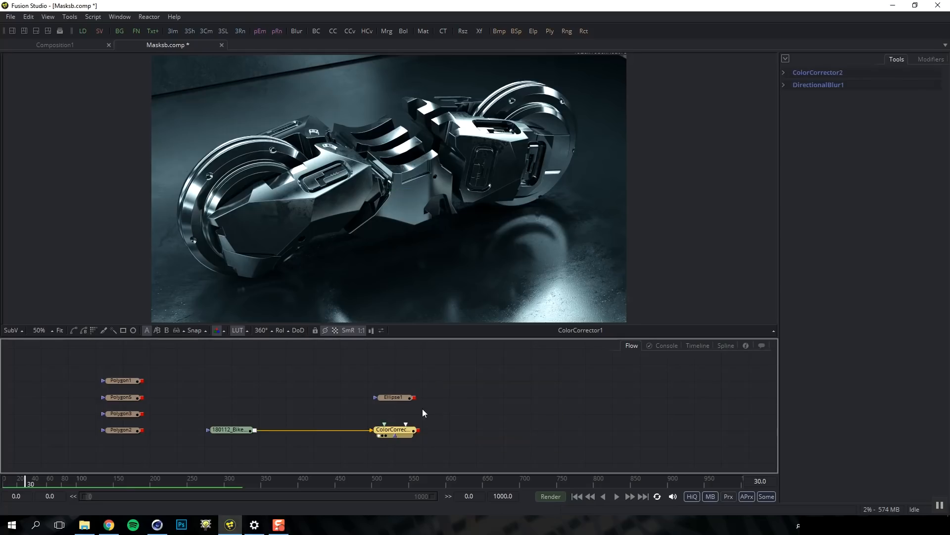
{"action": "key", "text": "Delete"}
Add a new Color Corrector after ColorCorrector1 and paste a duplicate after it
{"action": "left_click", "coordinate": [410, 433]}
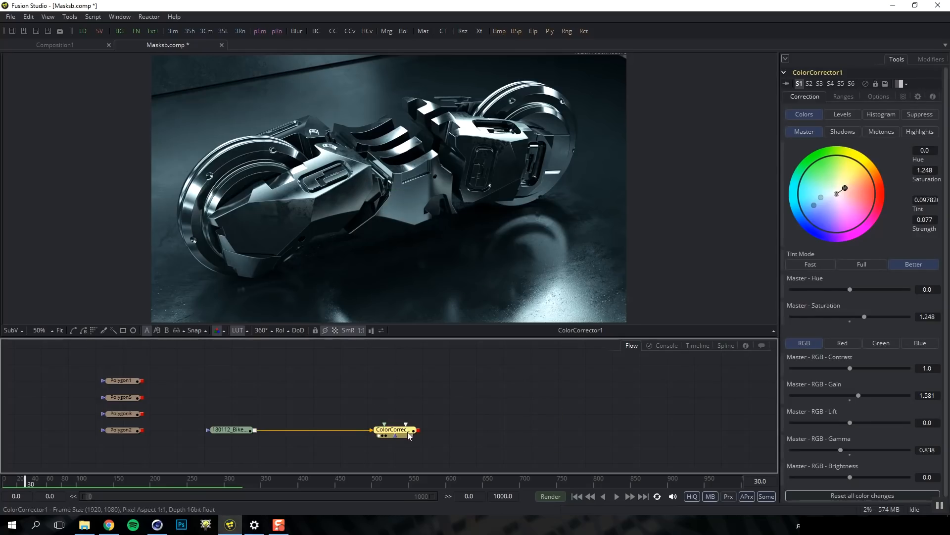
{"action": "key", "text": "shift+space"}
{"action": "type", "text": "color"}
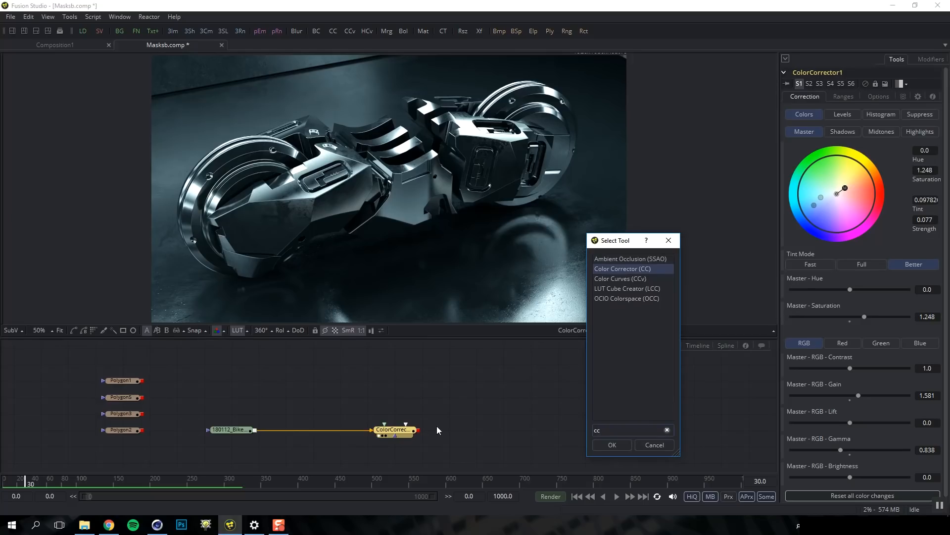
{"action": "key", "text": "Return"}
{"action": "key", "text": "ctrl+v"}
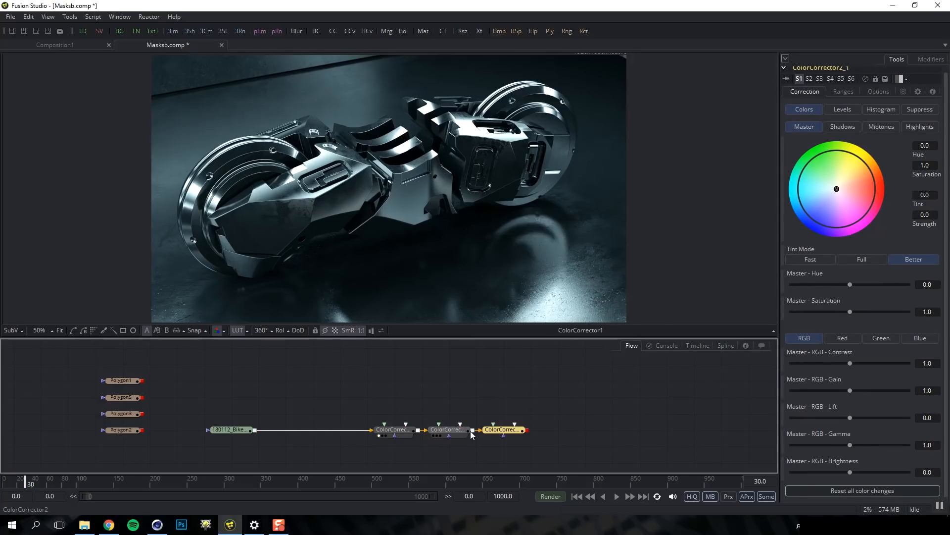
{"action": "left_click", "coordinate": [460, 432]}
{"action": "key", "text": "1"}
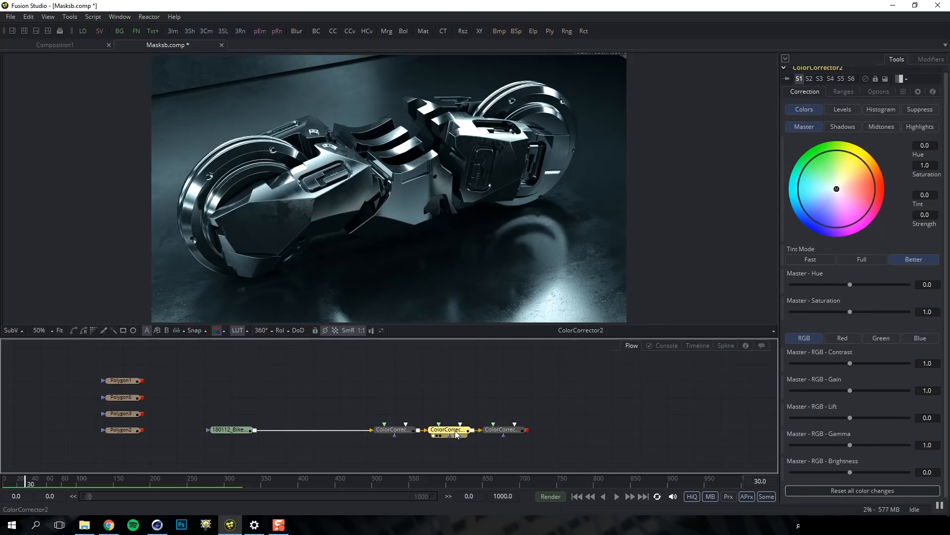
Tint the middle corrector toward blue and the duplicate toward gold yellow
{"action": "left_click_drag", "start_coordinate": [837, 189], "coordinate": [814, 219]}
{"action": "left_click", "coordinate": [513, 432]}
{"action": "key", "text": "1"}
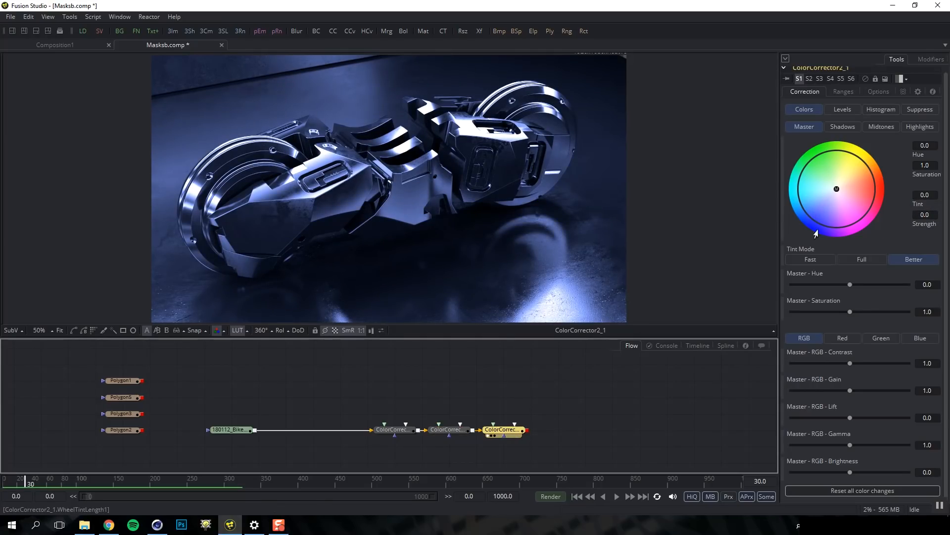
{"action": "left_click_drag", "start_coordinate": [837, 188], "coordinate": [852, 166]}
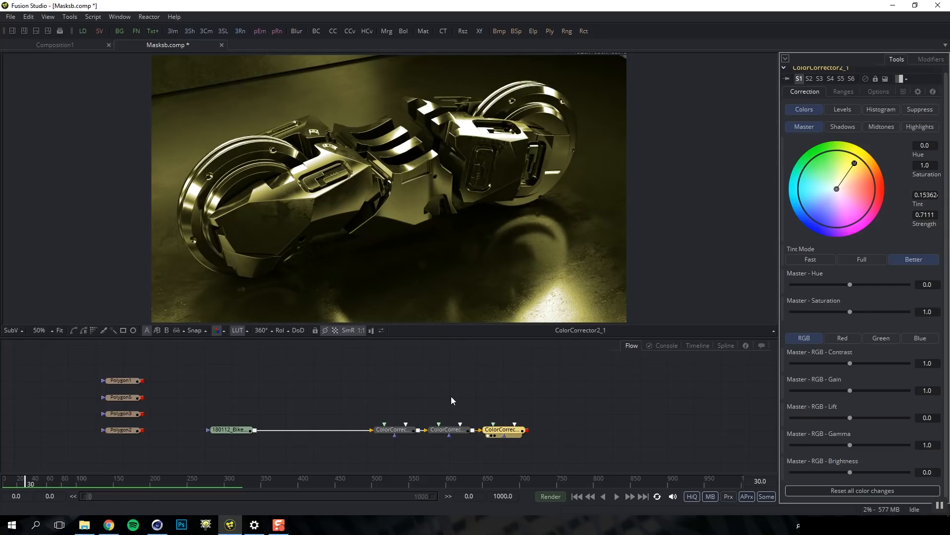
Add an Ellipse mask to the gold colour corrector and move Ellipse1 above the chain
{"action": "key", "text": "ctrl+space"}
{"action": "type", "text": "ccel"}
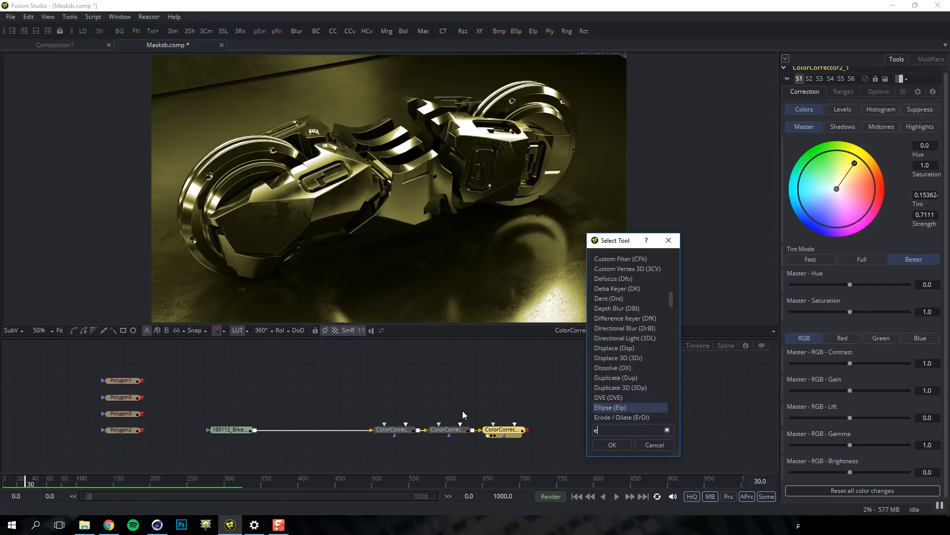
{"action": "key", "text": "Return"}
{"action": "left_click_drag", "start_coordinate": [505, 415], "coordinate": [454, 433]}
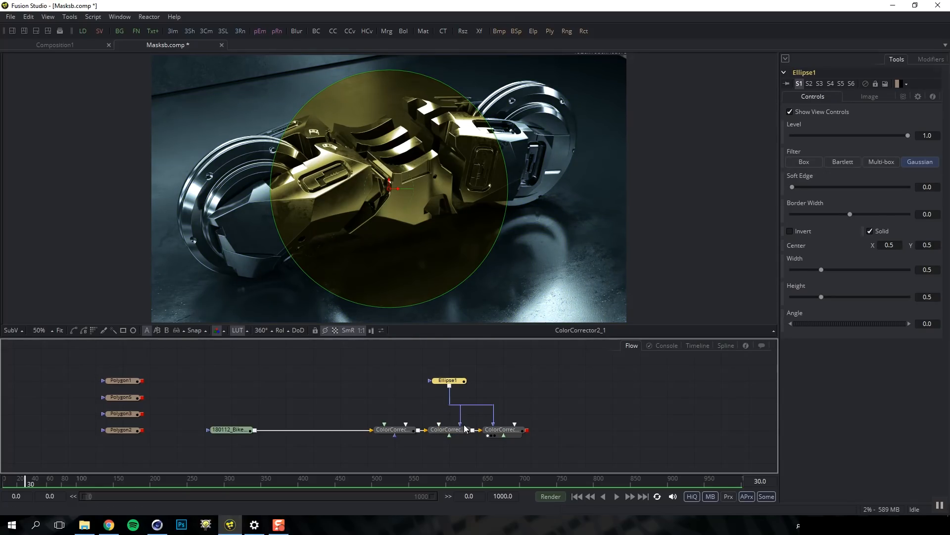
Set the flow's Options to Direct Pipes and drag Ellipse1 further up above the colour correctors
{"action": "right_click", "coordinate": [524, 394]}
{"action": "mouse_move", "coordinate": [570, 231]}
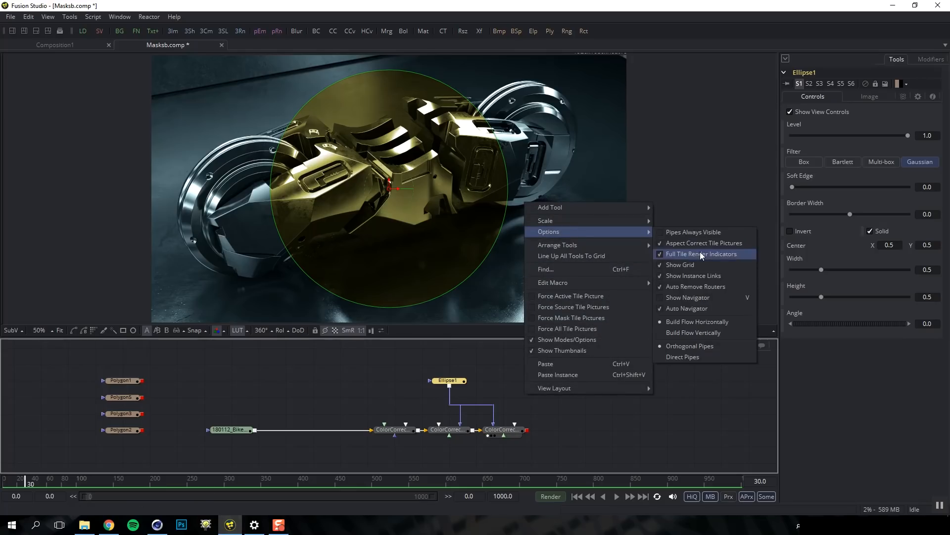
{"action": "left_click", "coordinate": [687, 356]}
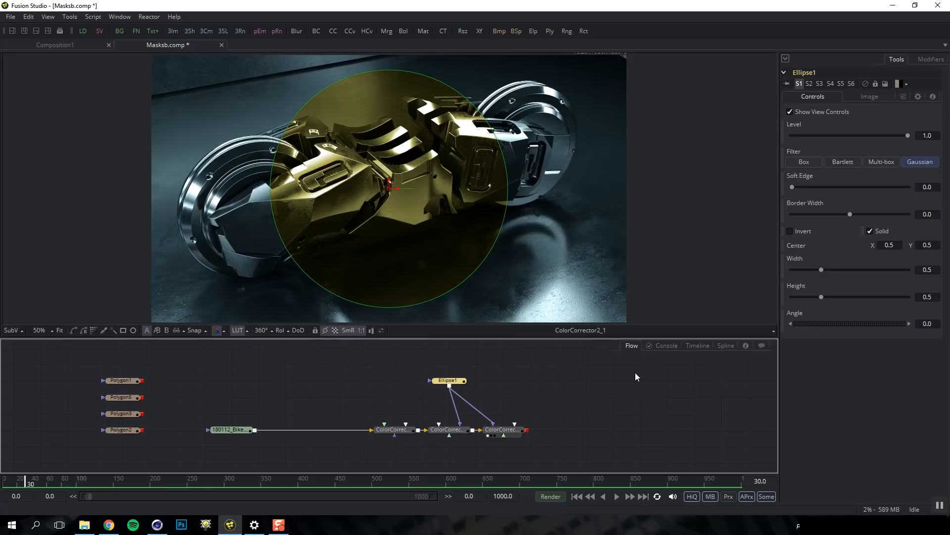
{"action": "left_click_drag", "start_coordinate": [458, 379], "coordinate": [457, 363]}
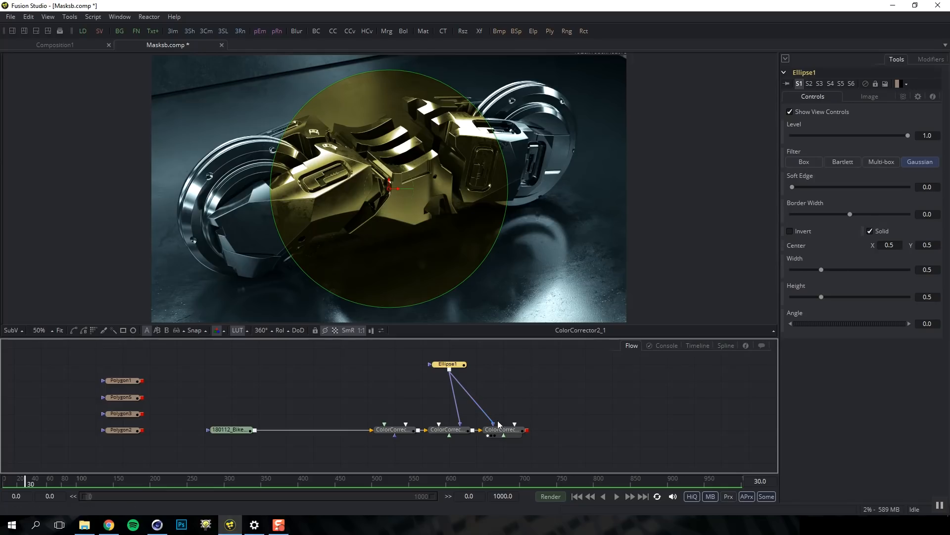
Add an ErodeDilate node fed by Ellipse1 and use it as the gold tint's mask
{"action": "left_click", "coordinate": [485, 392]}
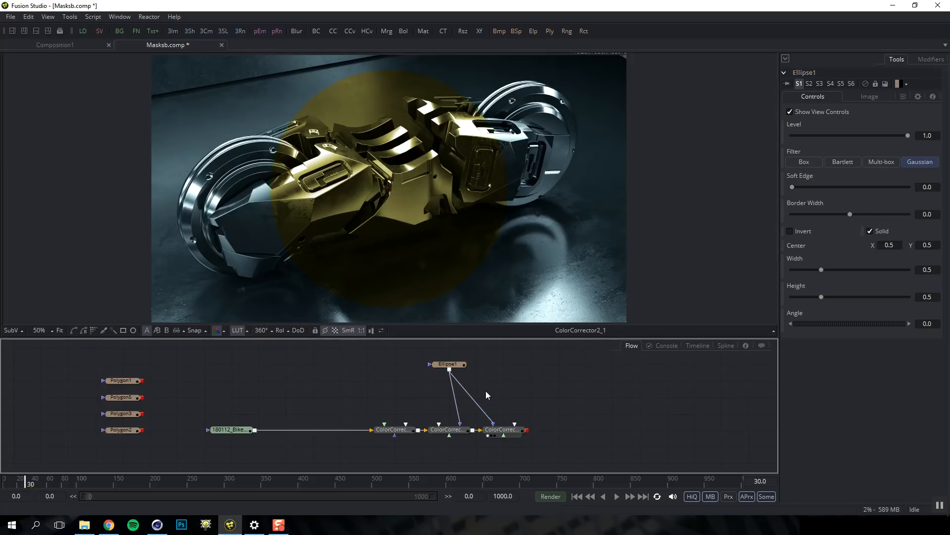
{"action": "key", "text": "shift+space"}
{"action": "type", "text": "er"}
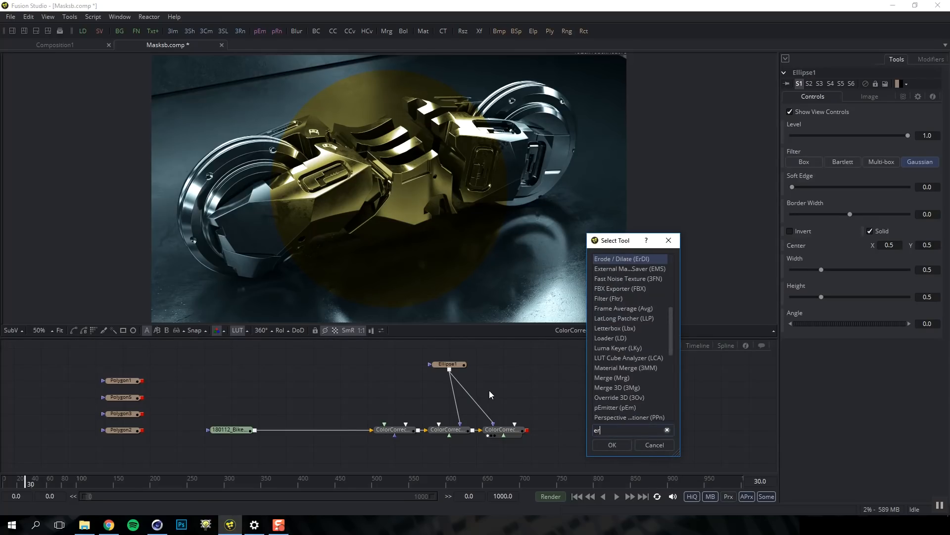
{"action": "key", "text": "Return"}
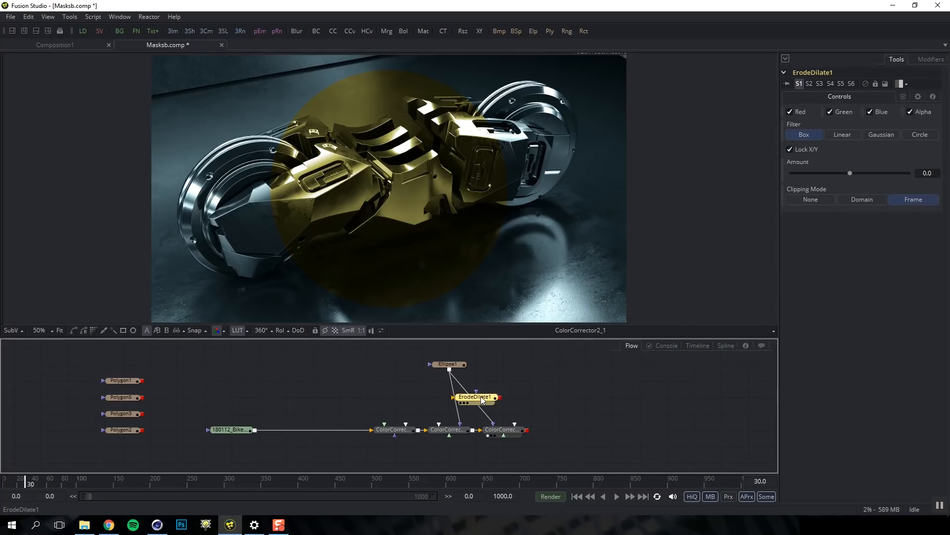
{"action": "left_click", "coordinate": [480, 372]}
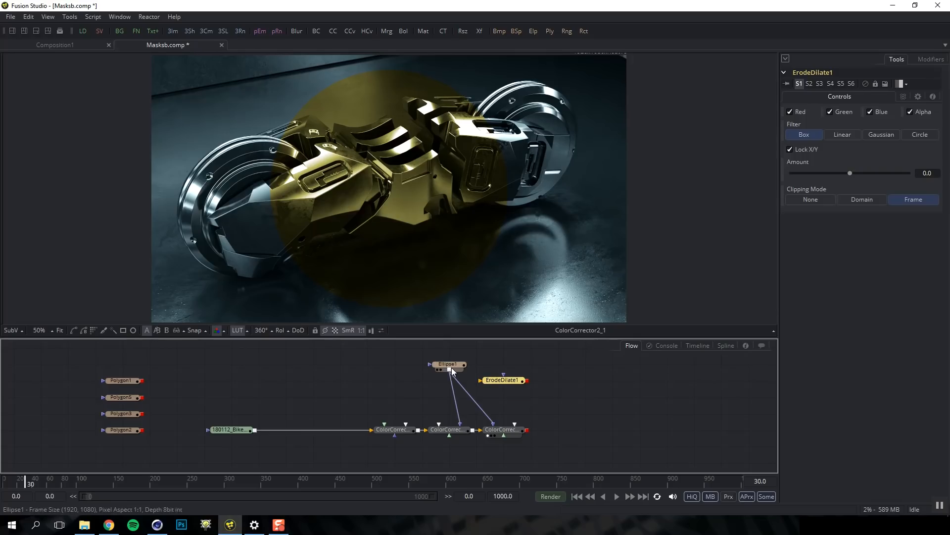
{"action": "left_click_drag", "start_coordinate": [450, 369], "coordinate": [487, 386]}
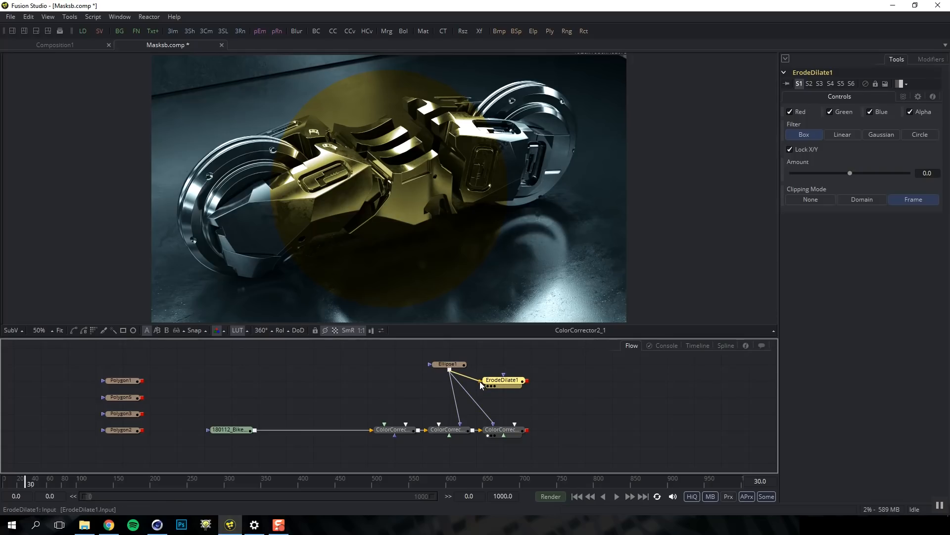
{"action": "mouse_move", "coordinate": [480, 381]}
{"action": "left_mouse_down"}
{"action": "mouse_move", "coordinate": [504, 374]}
{"action": "mouse_move", "coordinate": [481, 384]}
{"action": "left_mouse_up"}
{"action": "left_click_drag", "start_coordinate": [527, 380], "coordinate": [495, 428]}
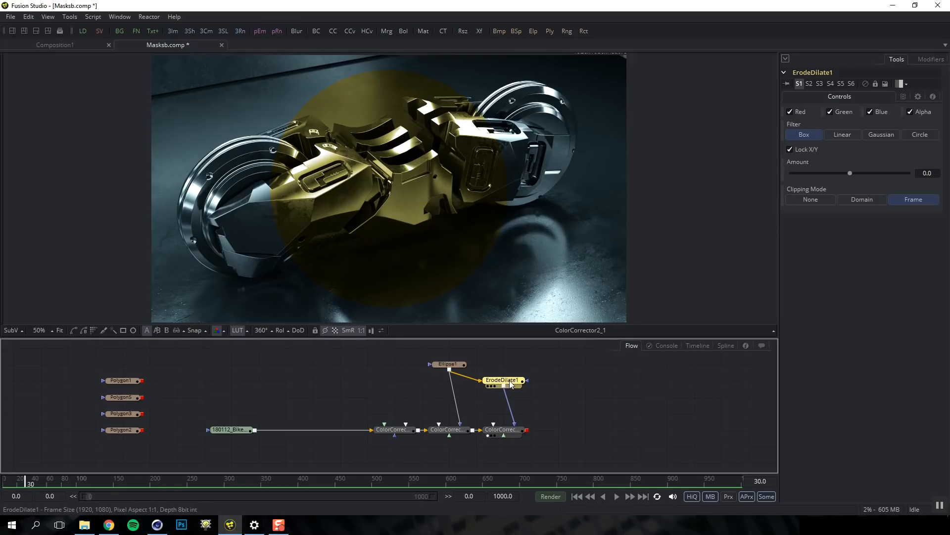
Set ErodeDilate1's filter to Circle and its amount to 0.05
{"action": "key", "text": "1"}
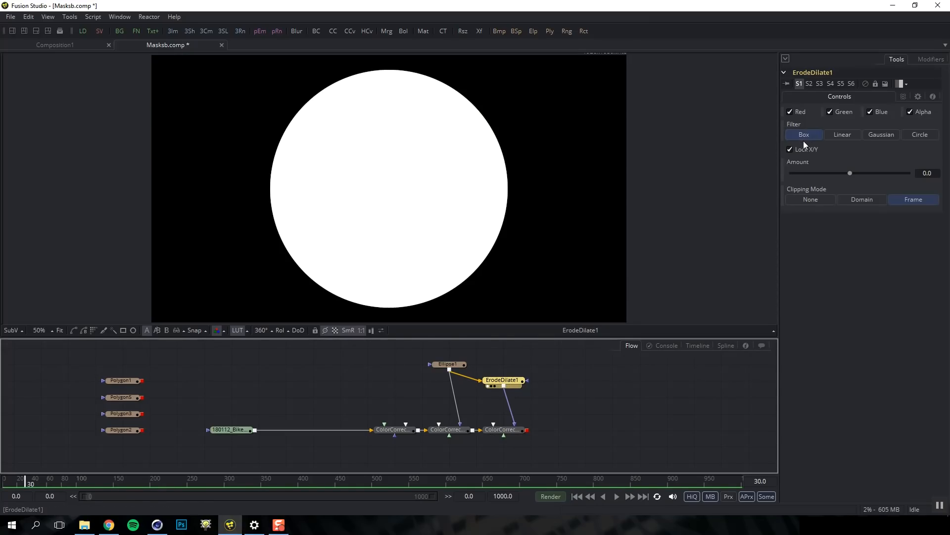
{"action": "left_click", "coordinate": [916, 135]}
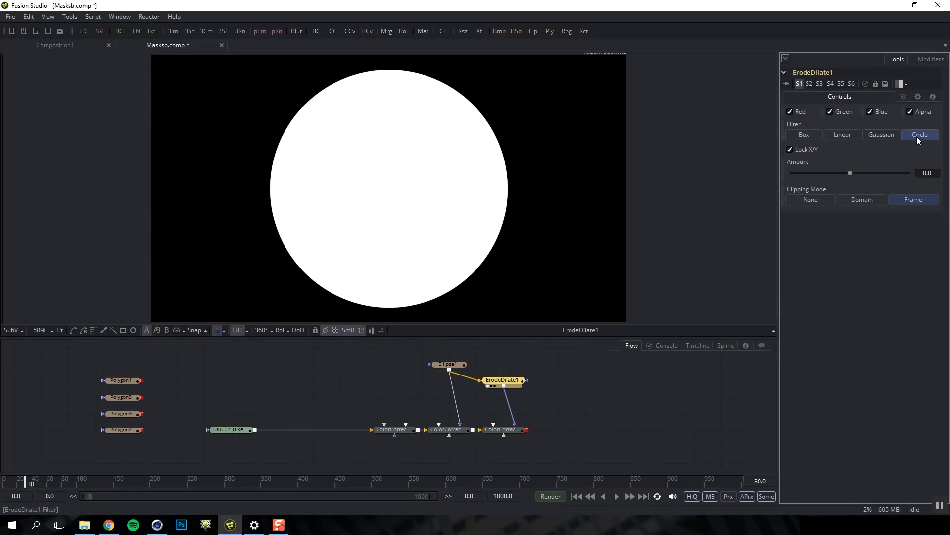
{"action": "mouse_move", "coordinate": [850, 172]}
{"action": "left_mouse_down"}
{"action": "mouse_move", "coordinate": [904, 173]}
{"action": "mouse_move", "coordinate": [789, 170]}
{"action": "mouse_move", "coordinate": [867, 174]}
{"action": "left_mouse_up"}
{"action": "left_click_drag", "start_coordinate": [926, 173], "coordinate": [948, 177]}
{"action": "type", "text": "5"}
{"action": "key", "text": "Return"}
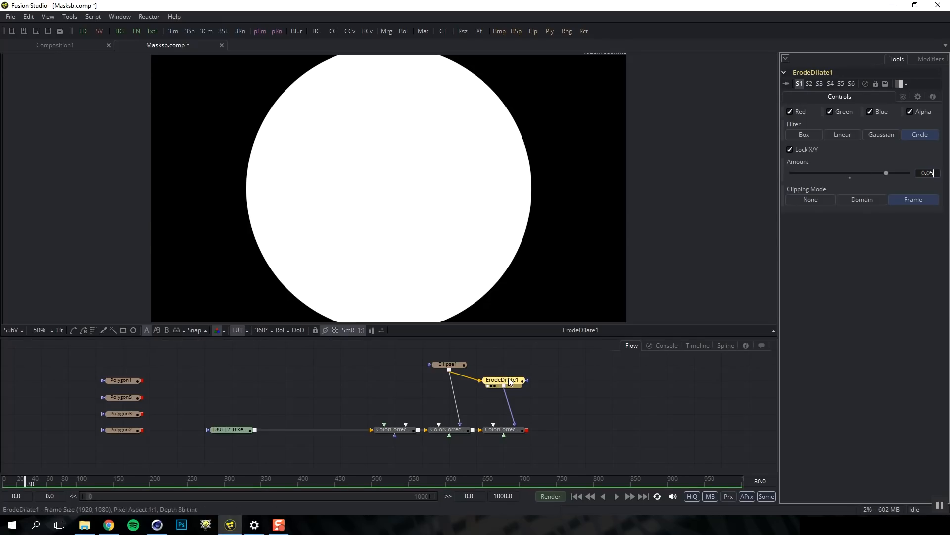
Change the erode amount to -0.05 so the circle shrinks
{"action": "left_click", "coordinate": [456, 366]}
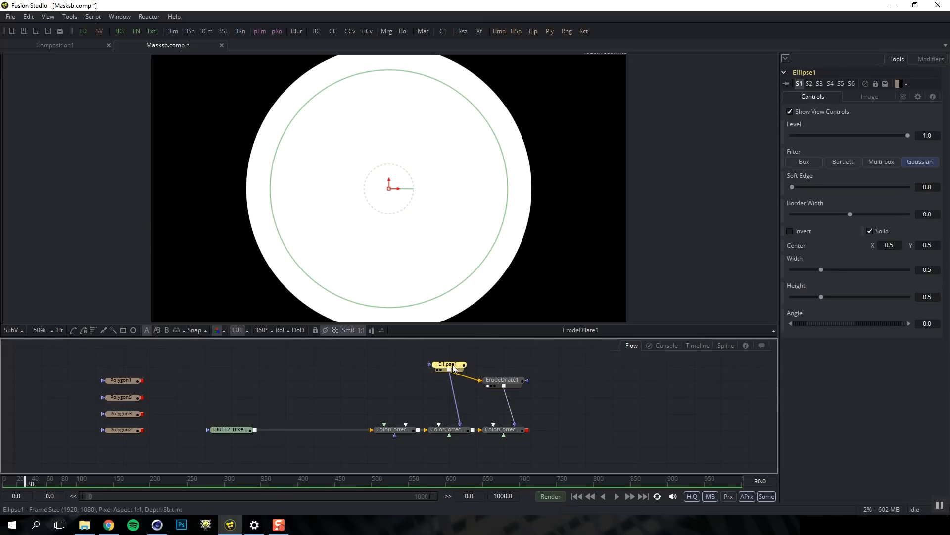
{"action": "left_click", "coordinate": [514, 383]}
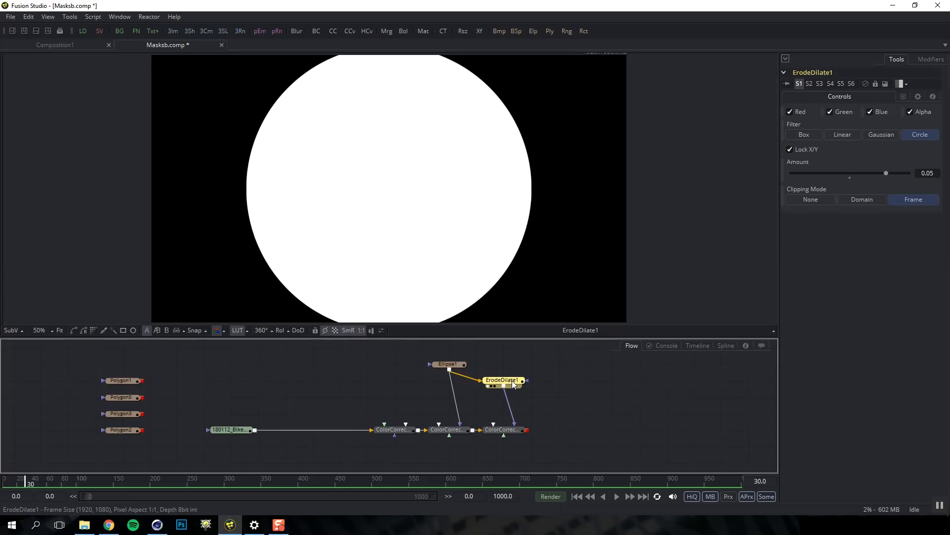
{"action": "left_click", "coordinate": [920, 172]}
{"action": "type", "text": "-"}
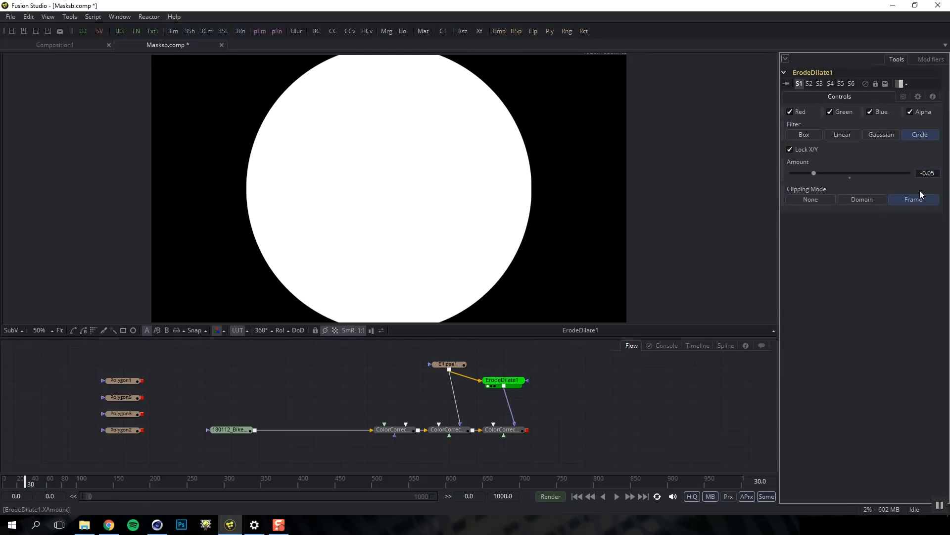
{"action": "key", "text": "Return"}
{"action": "left_click", "coordinate": [510, 385]}
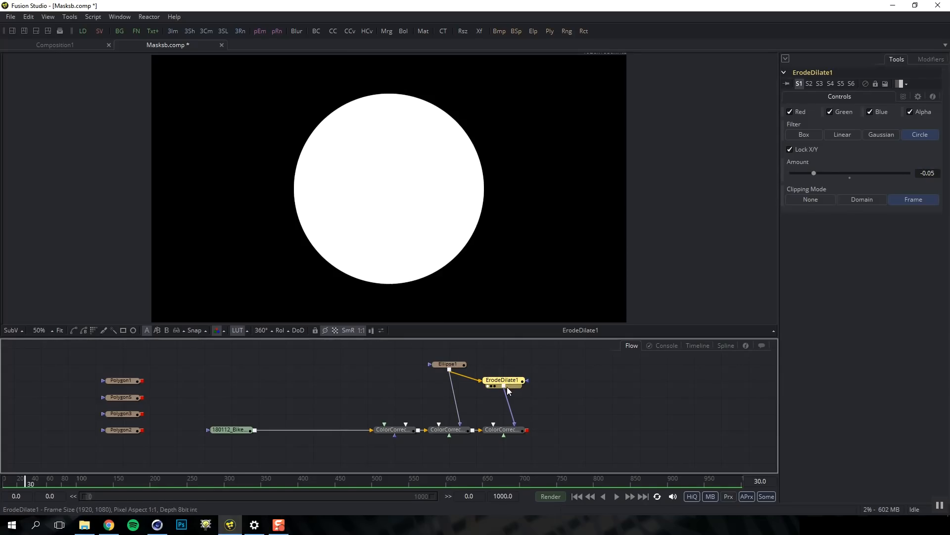
{"action": "key", "text": "ctrl+space"}
Insert a Blur after ErodeDilate1 with blur size 41.5 to feather the matte
{"action": "type", "text": "blu"}
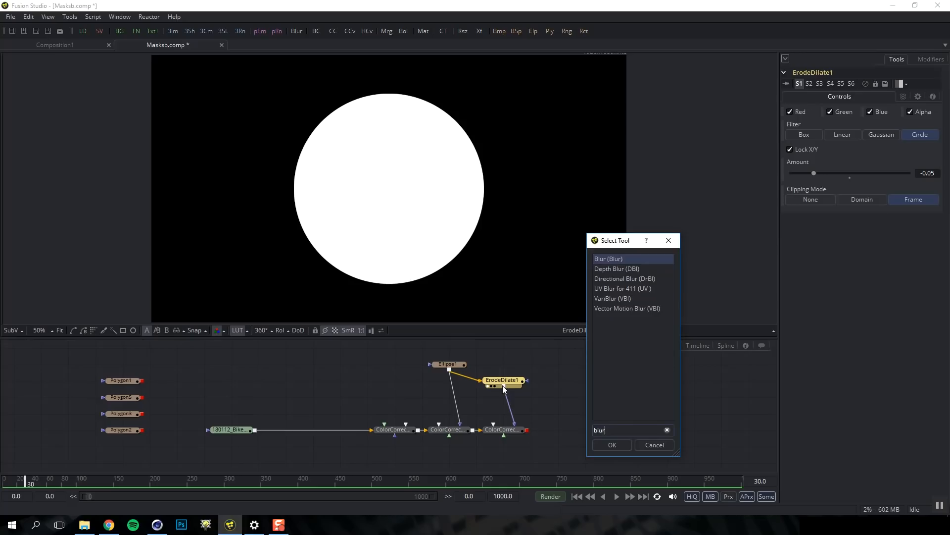
{"action": "key", "text": "Return"}
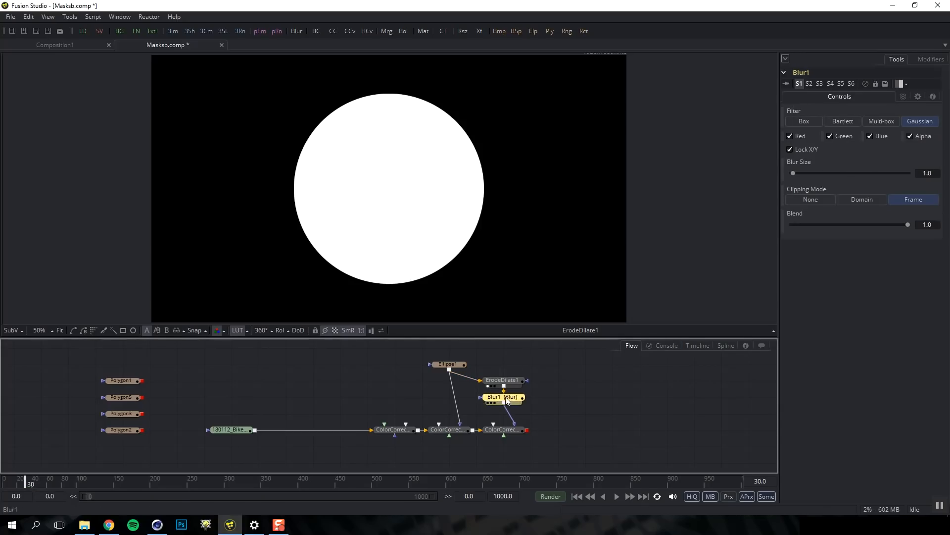
{"action": "left_click_drag", "start_coordinate": [793, 173], "coordinate": [852, 172]}
{"action": "key", "text": "1"}
{"action": "mouse_move", "coordinate": [825, 172]}
{"action": "left_mouse_down"}
{"action": "mouse_move", "coordinate": [785, 171]}
{"action": "mouse_move", "coordinate": [841, 175]}
{"action": "left_mouse_up"}
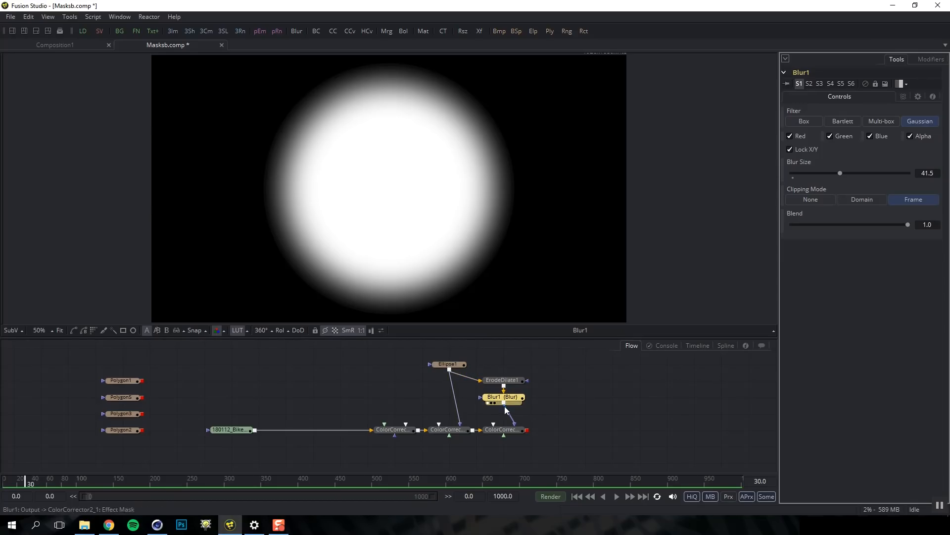
Compare the Ellipse1 and colour corrector outputs, then move the ellipse centre right to X 0.61
{"action": "left_click", "coordinate": [448, 365], "text": "ctrl"}
{"action": "key", "text": "1"}
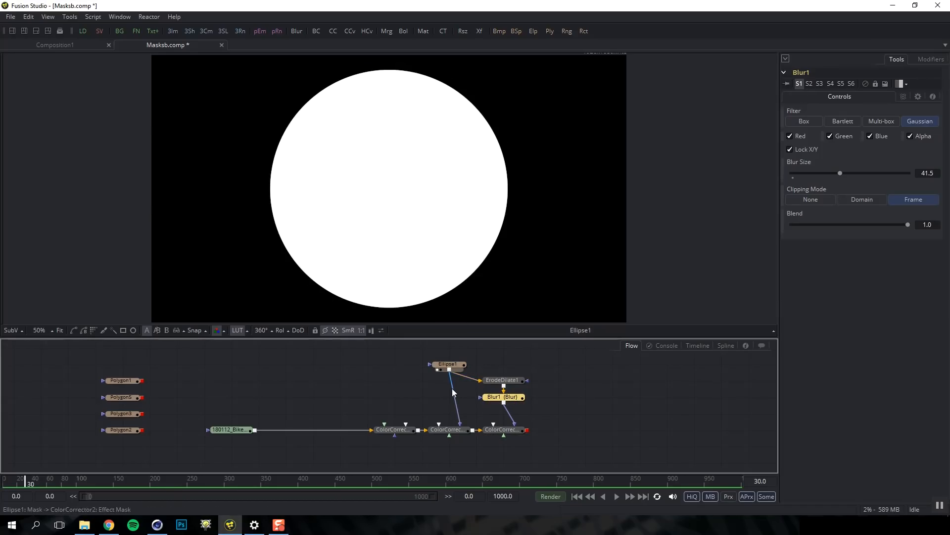
{"action": "left_click", "coordinate": [454, 434]}
{"action": "key", "text": "1"}
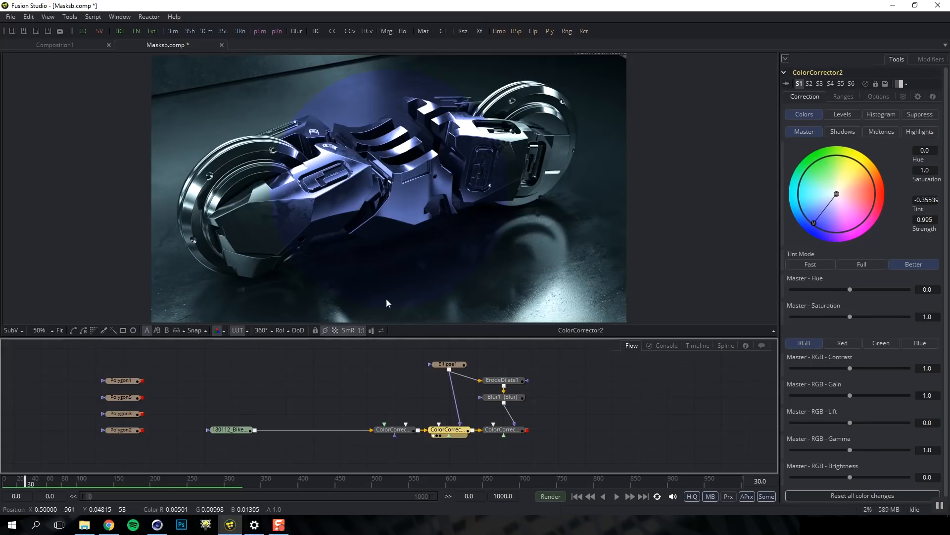
{"action": "left_click", "coordinate": [493, 430]}
{"action": "key", "text": "1"}
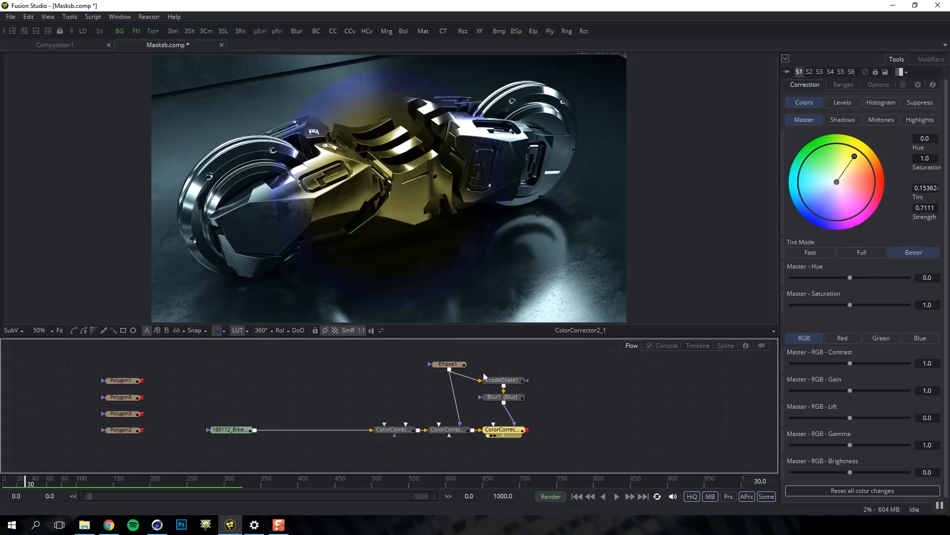
{"action": "left_click", "coordinate": [454, 366]}
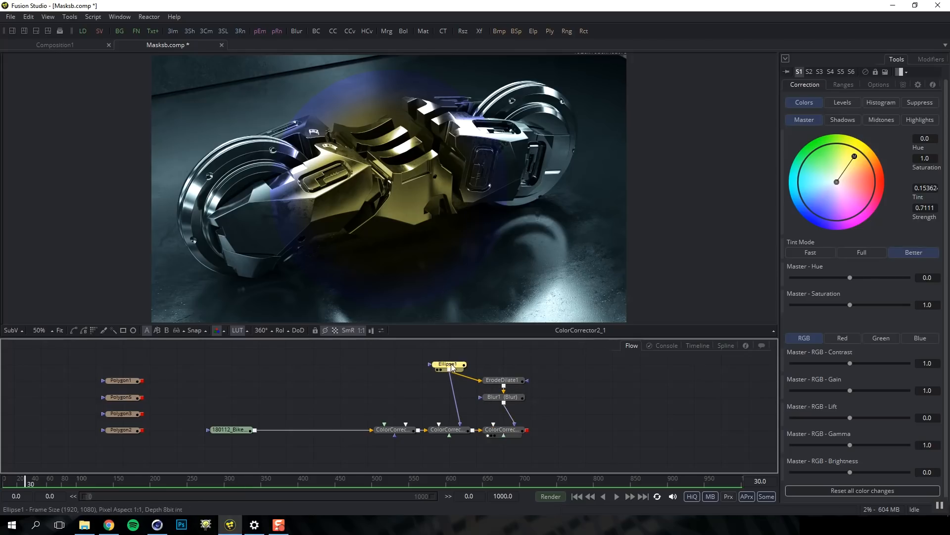
{"action": "left_click_drag", "start_coordinate": [390, 191], "coordinate": [438, 190]}
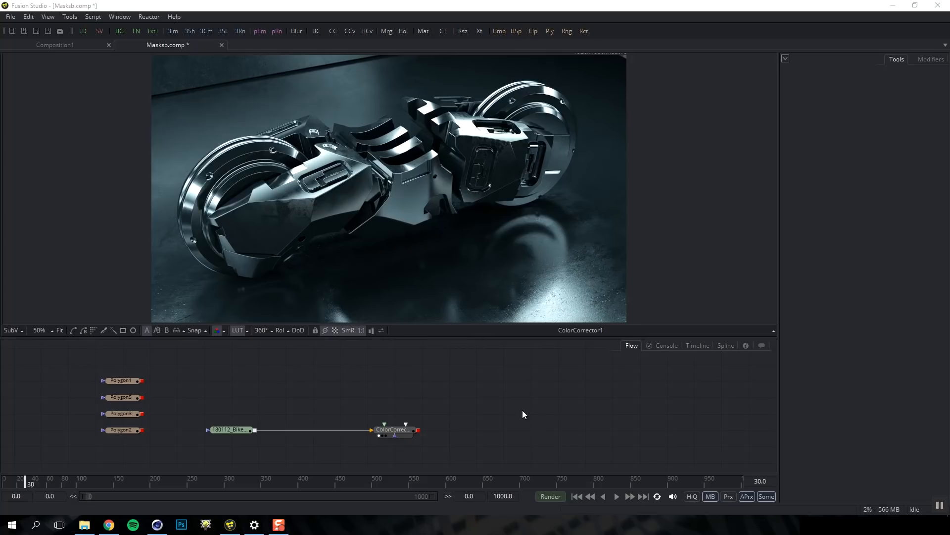
Add a trial Rectangle mask and give it Height 0.521 and Corner Radius 0.214
{"action": "right_click", "coordinate": [442, 390]}
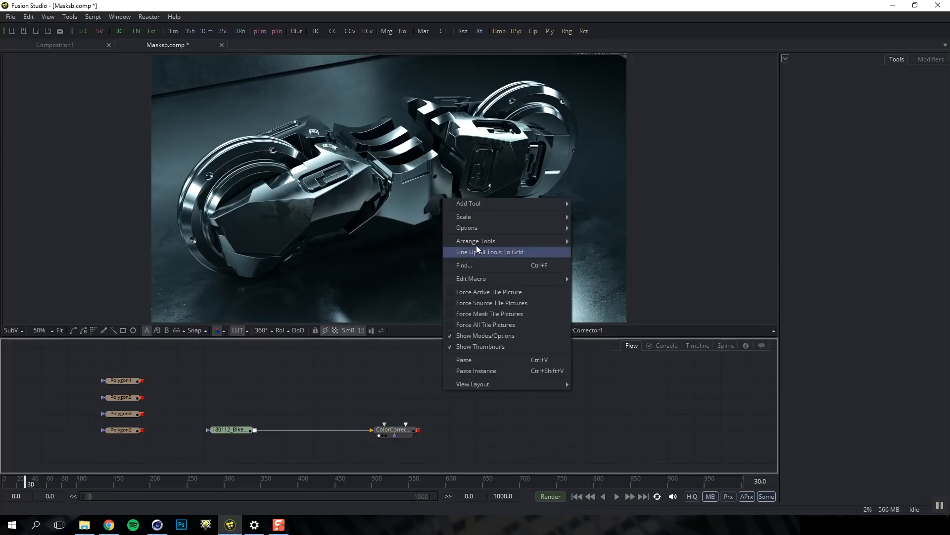
{"action": "mouse_move", "coordinate": [470, 203]}
{"action": "mouse_move", "coordinate": [614, 370]}
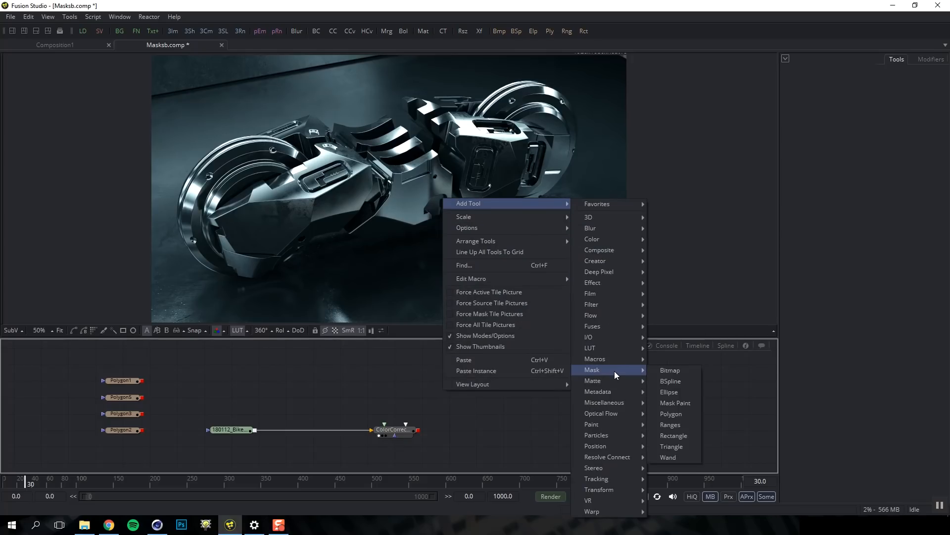
{"action": "left_click", "coordinate": [674, 435]}
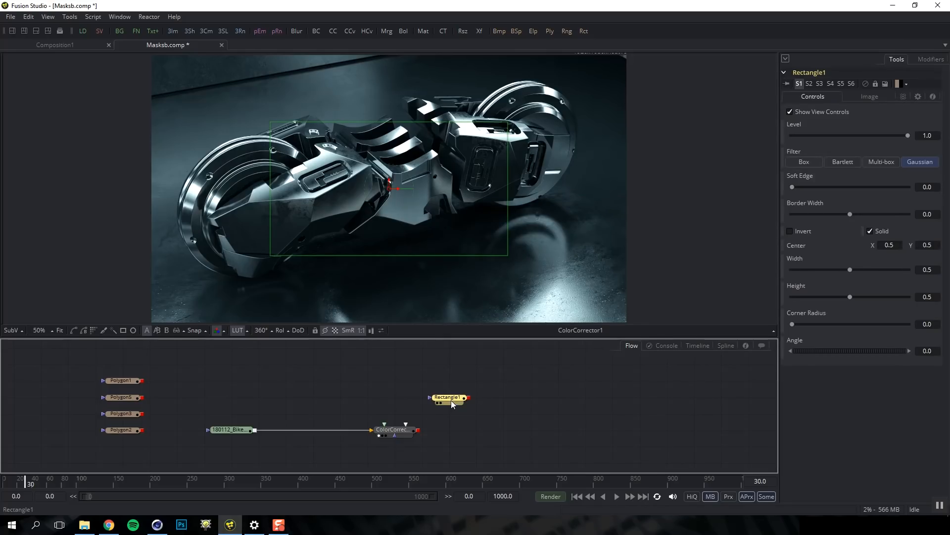
{"action": "key", "text": "1"}
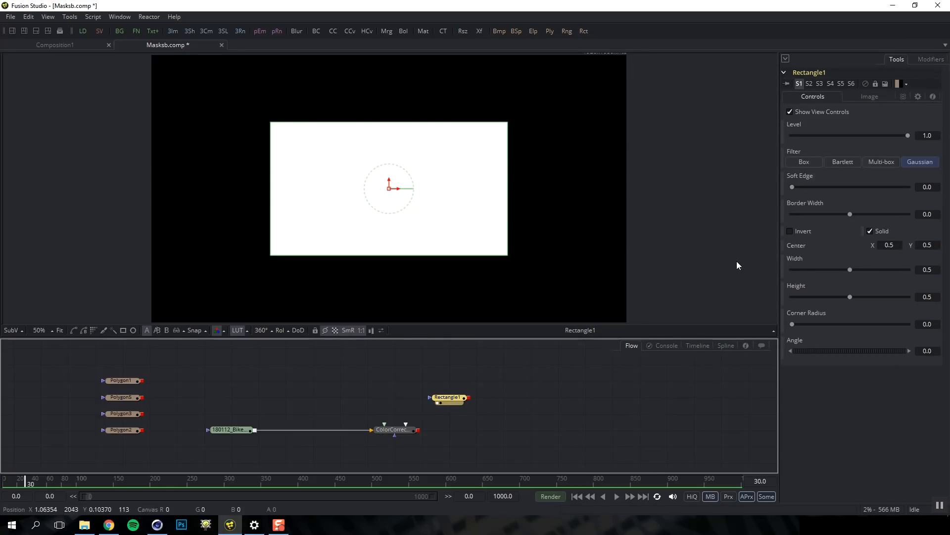
{"action": "left_click_drag", "start_coordinate": [850, 296], "coordinate": [852, 296]}
{"action": "left_click_drag", "start_coordinate": [794, 322], "coordinate": [816, 325]}
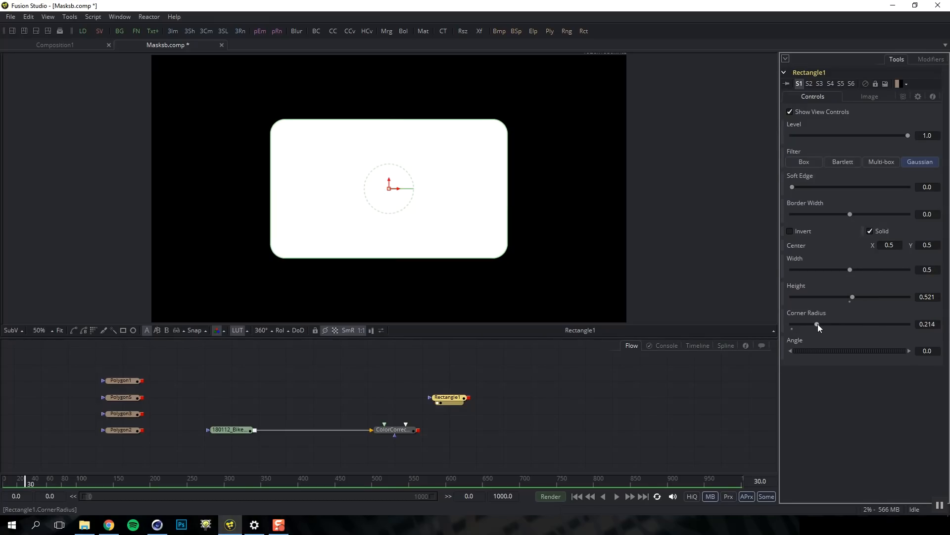
Delete the Rectangle1 mask node and bring up the Flow's add-tool menu again
{"action": "left_click", "coordinate": [449, 401]}
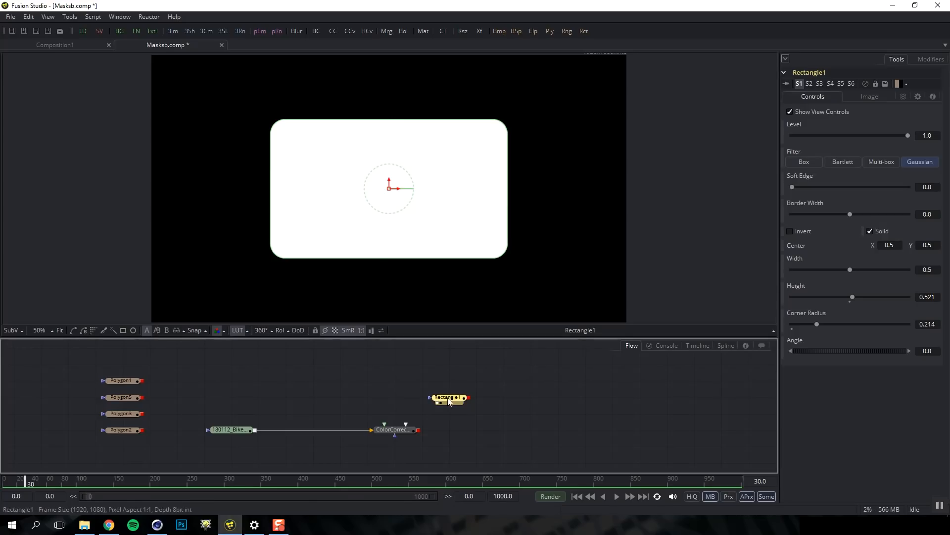
{"action": "key", "text": "Delete"}
{"action": "right_click", "coordinate": [447, 398]}
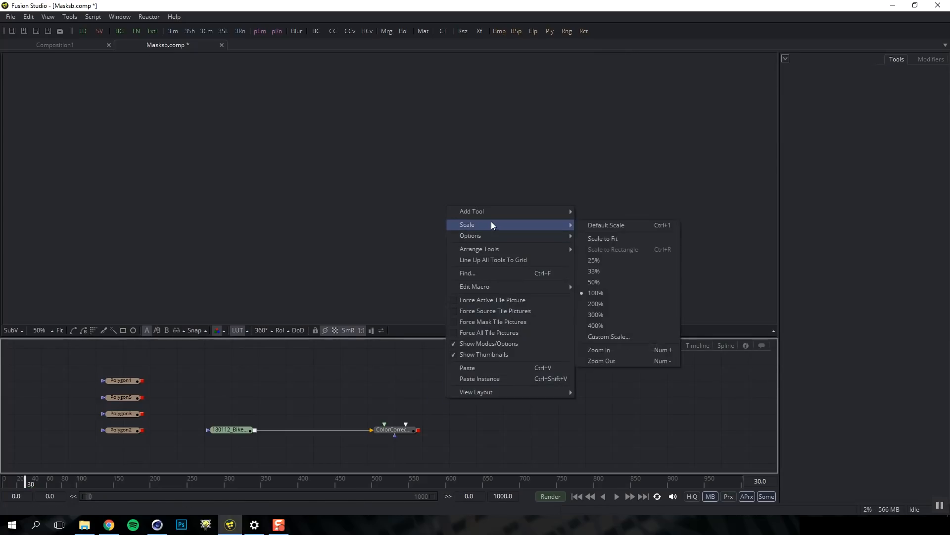
Add a Bitmap mask fed by the bike render loader and view its output
{"action": "mouse_move", "coordinate": [494, 214]}
{"action": "mouse_move", "coordinate": [606, 378]}
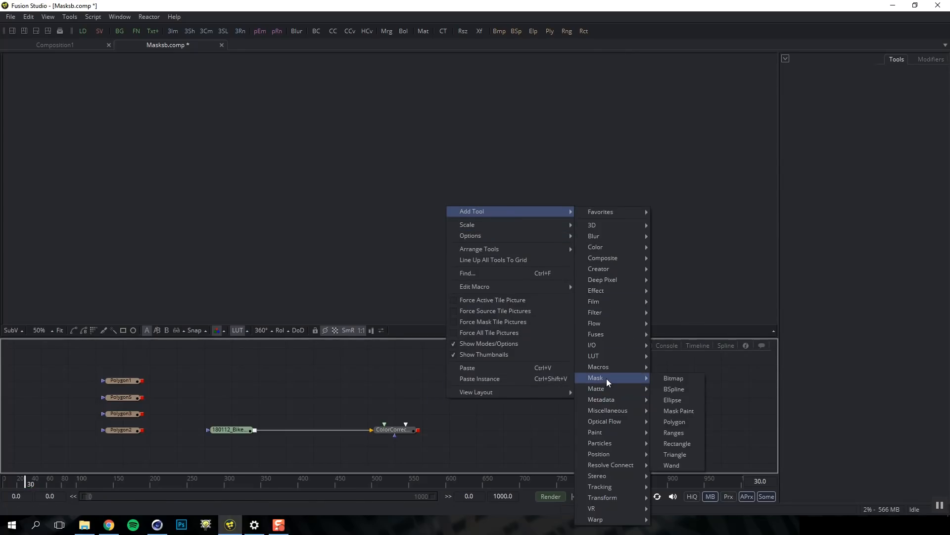
{"action": "left_click", "coordinate": [668, 379]}
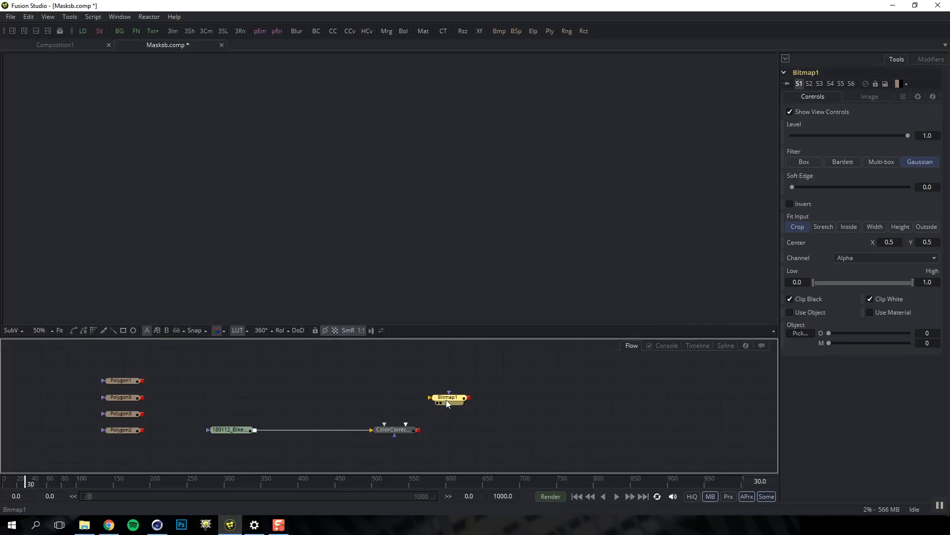
{"action": "left_click", "coordinate": [240, 428]}
{"action": "key", "text": "1"}
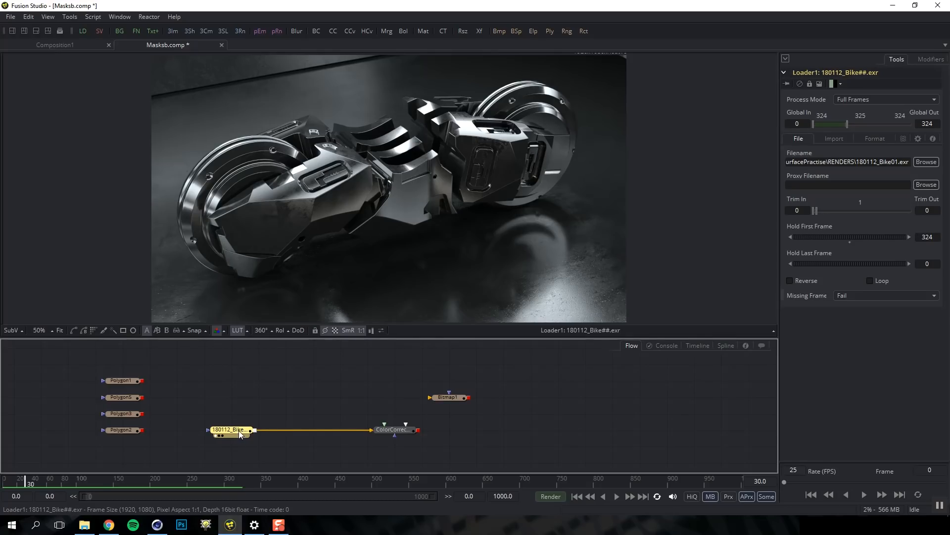
{"action": "left_click_drag", "start_coordinate": [254, 430], "coordinate": [454, 400]}
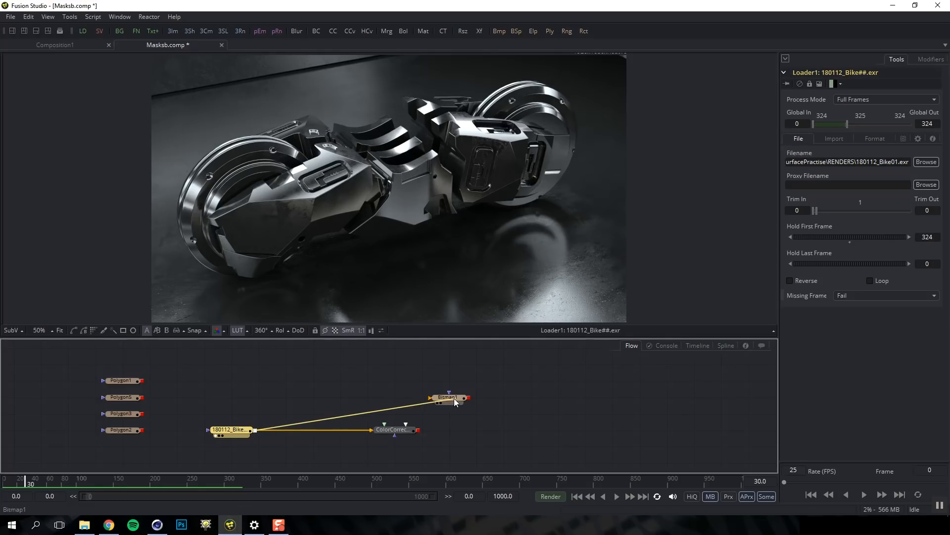
{"action": "left_click", "coordinate": [453, 399]}
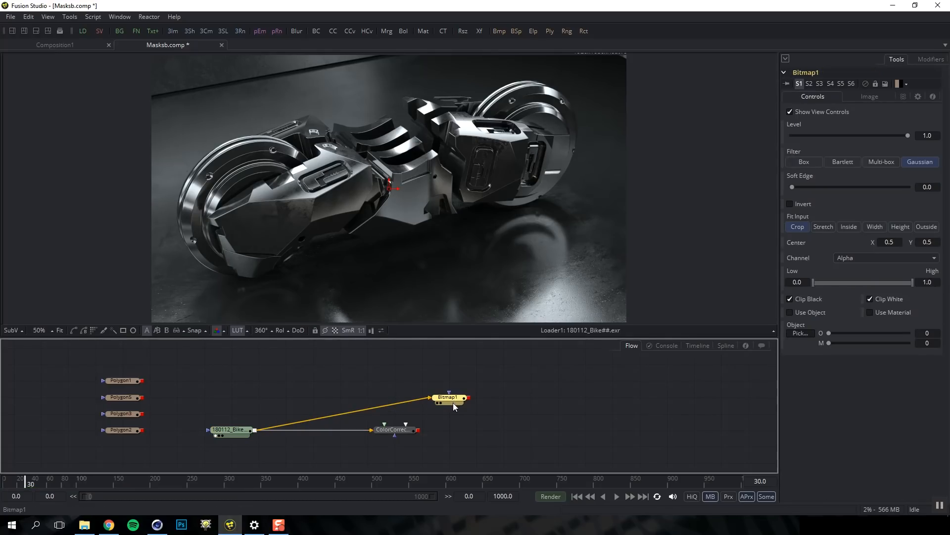
{"action": "key", "text": "1"}
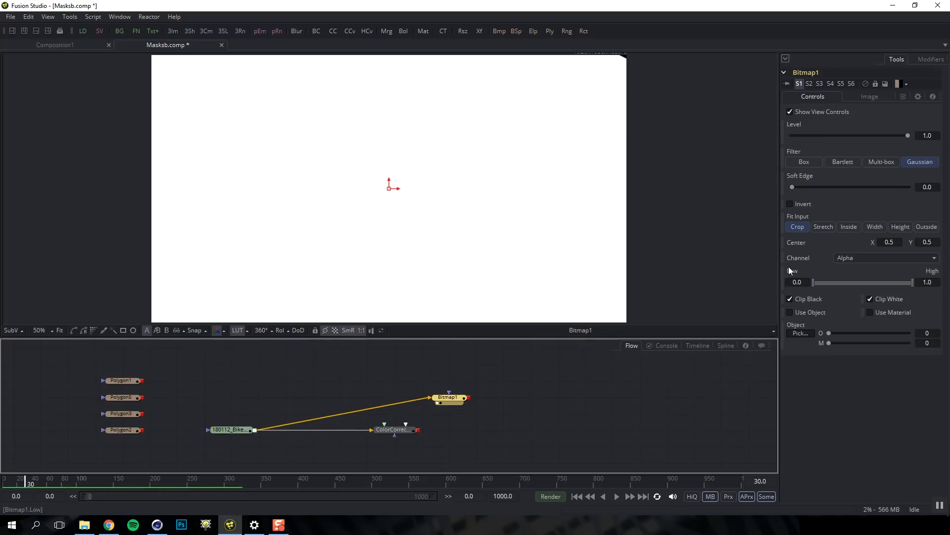
Key Bitmap1 on Luminance with Low 0.32 and High 0.784, then delete it
{"action": "left_click", "coordinate": [842, 259]}
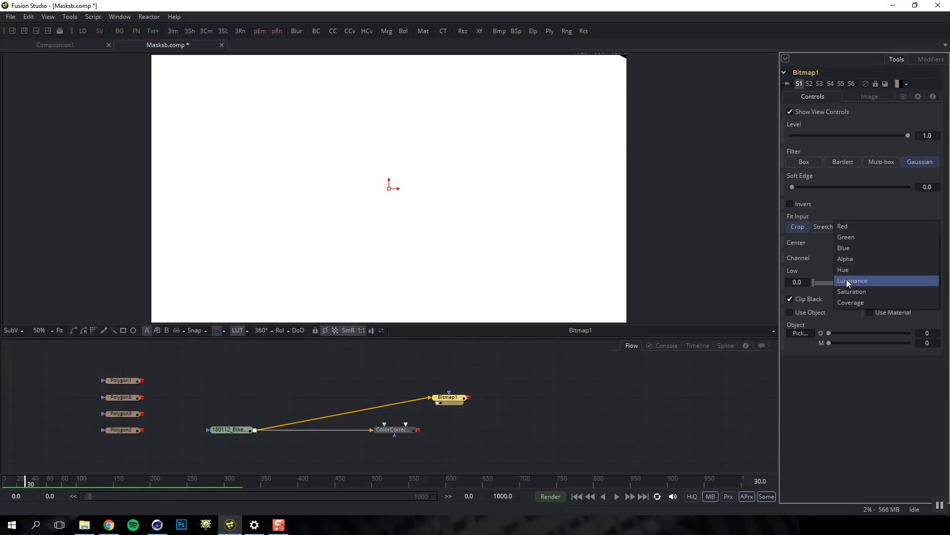
{"action": "left_click", "coordinate": [846, 280]}
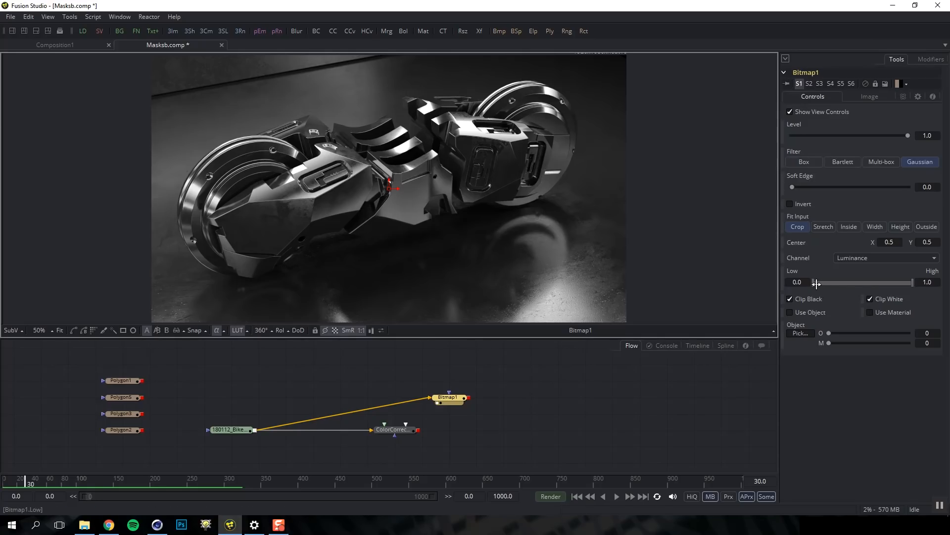
{"action": "left_click_drag", "start_coordinate": [814, 283], "coordinate": [844, 282]}
{"action": "left_click_drag", "start_coordinate": [913, 282], "coordinate": [891, 282]}
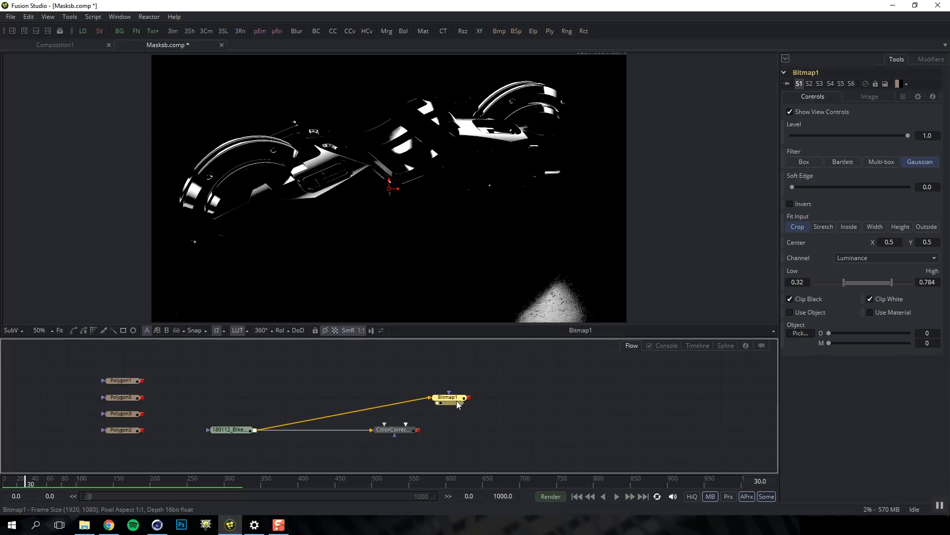
{"action": "key", "text": "Delete"}
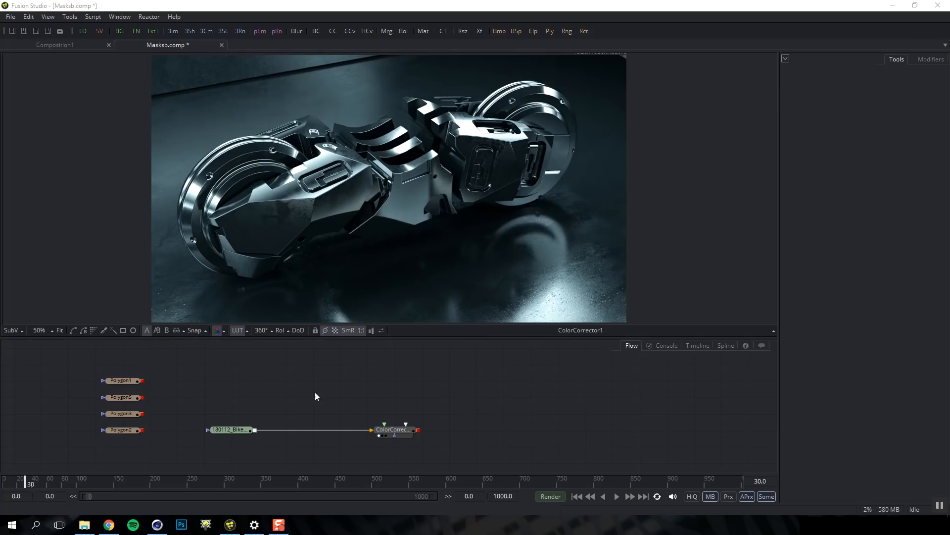
Add a Polygon mask through the 'pol' quick search and show it in the viewer
{"action": "key", "text": "shift+space"}
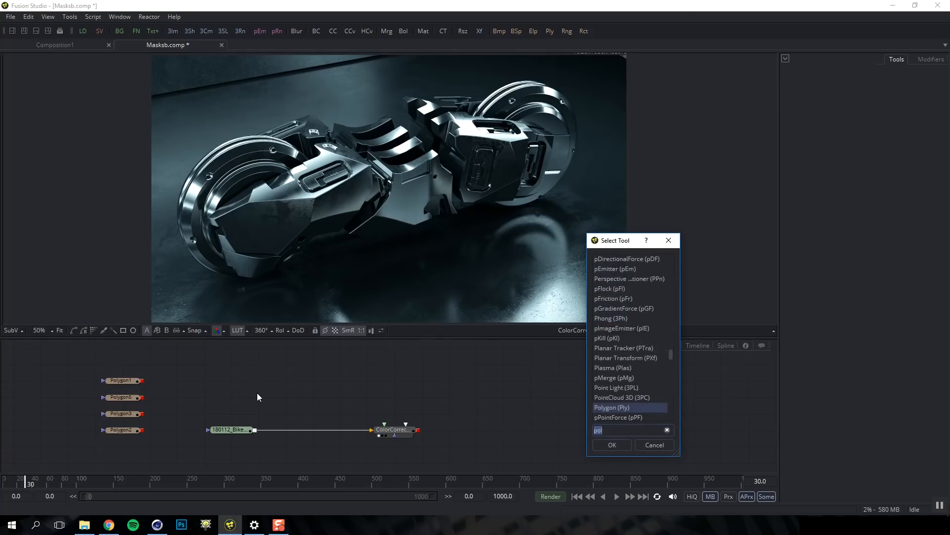
{"action": "type", "text": "pol"}
{"action": "key", "text": "Return"}
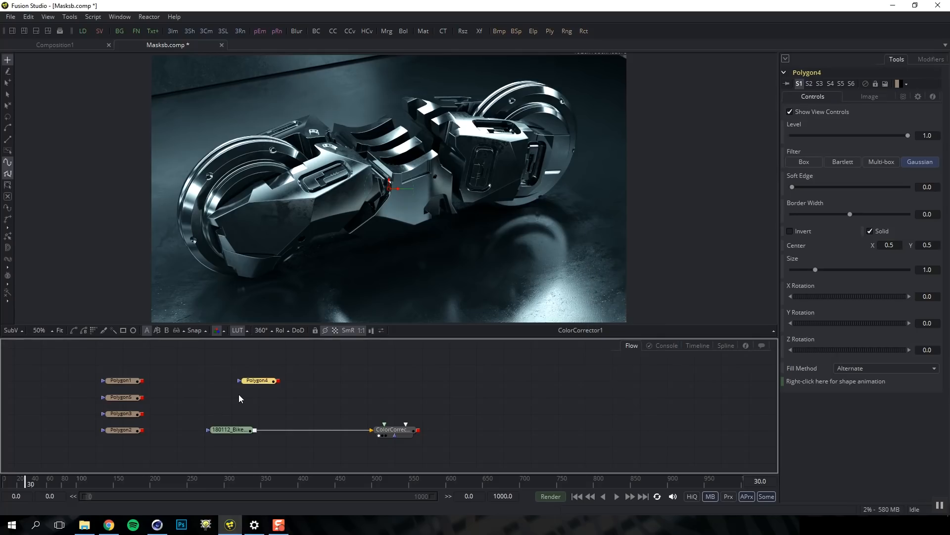
{"action": "key", "text": "1"}
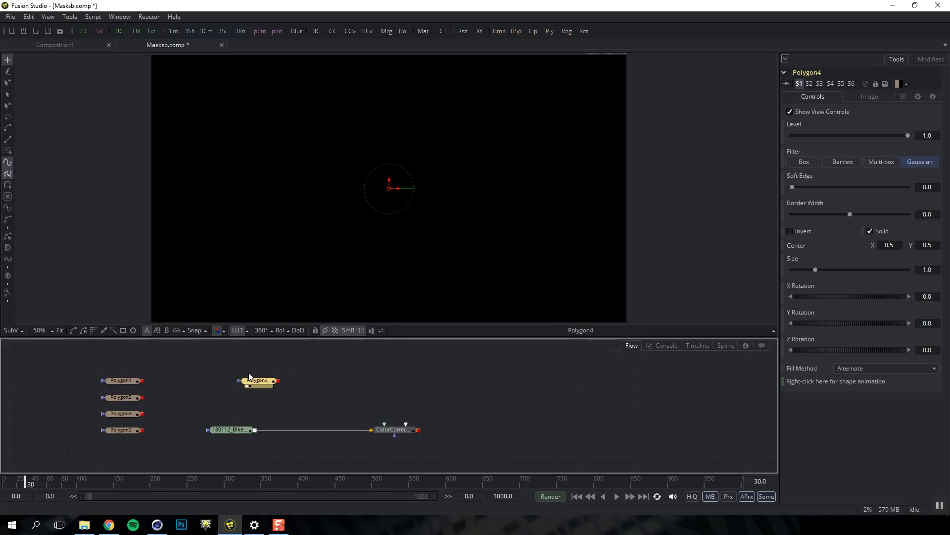
Draw a closed blob-shaped polygon of about a dozen points around the frame centre
{"action": "left_click", "coordinate": [379, 249]}
{"action": "left_click", "coordinate": [477, 206]}
{"action": "left_click", "coordinate": [462, 147]}
{"action": "left_click", "coordinate": [422, 150]}
{"action": "left_click", "coordinate": [406, 111]}
{"action": "left_click", "coordinate": [352, 121]}
{"action": "left_click", "coordinate": [358, 150]}
{"action": "left_click", "coordinate": [324, 153]}
{"action": "left_click_drag", "start_coordinate": [264, 191], "coordinate": [301, 227]}
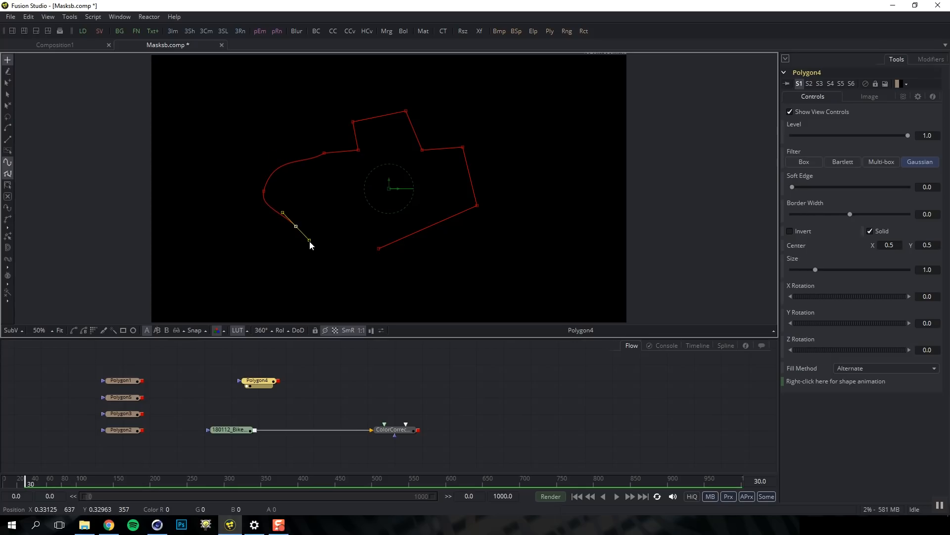
{"action": "left_click_drag", "start_coordinate": [304, 279], "coordinate": [294, 296]}
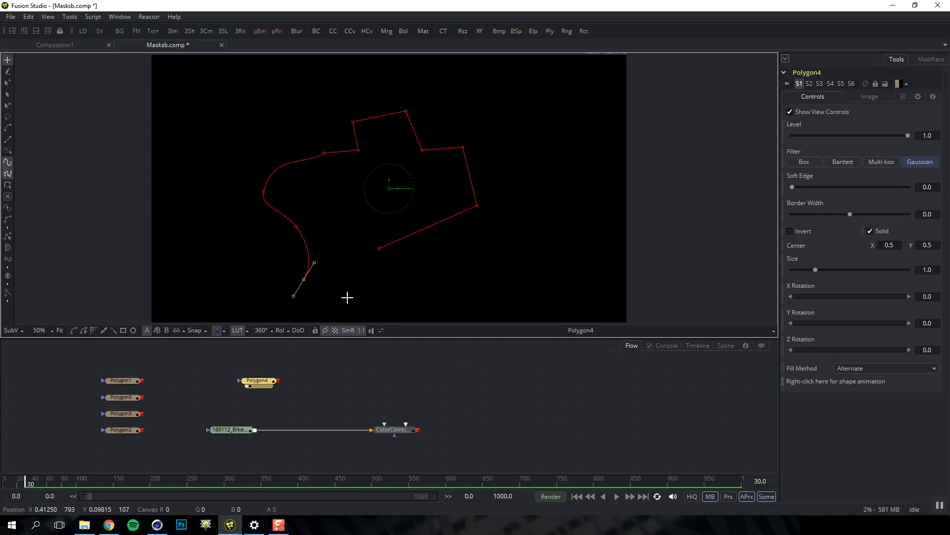
{"action": "left_click", "coordinate": [364, 283]}
{"action": "left_click", "coordinate": [378, 248]}
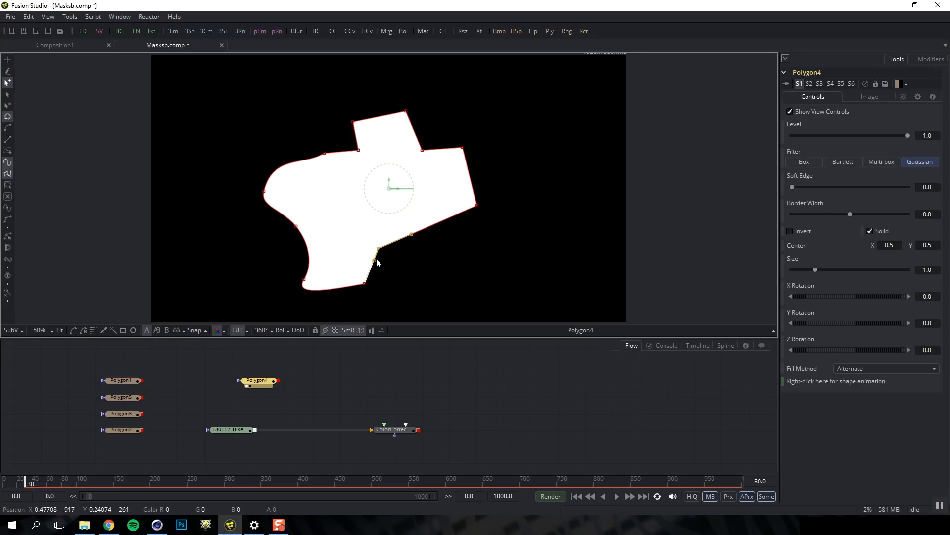
Select all the polygon's points and smooth them into curves
{"action": "left_click_drag", "start_coordinate": [527, 88], "coordinate": [202, 320]}
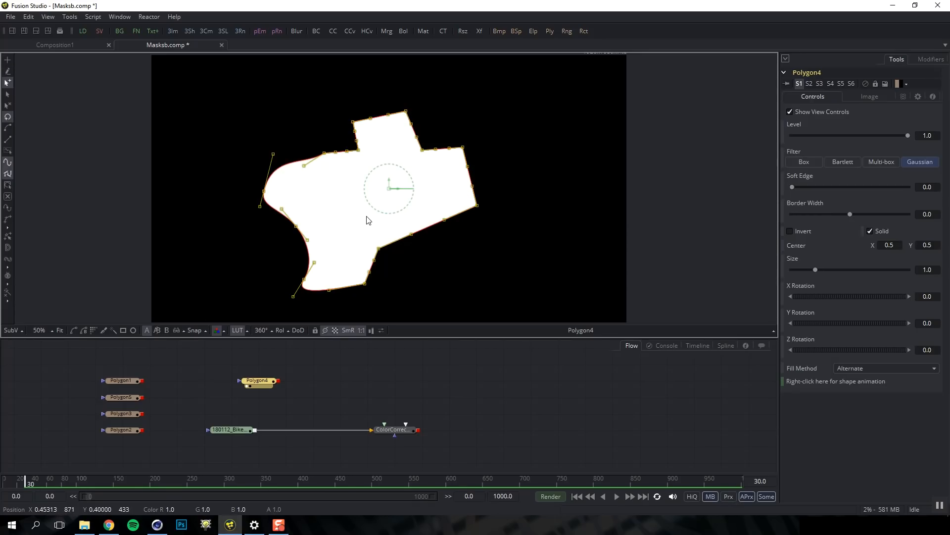
{"action": "key", "text": "shift+l"}
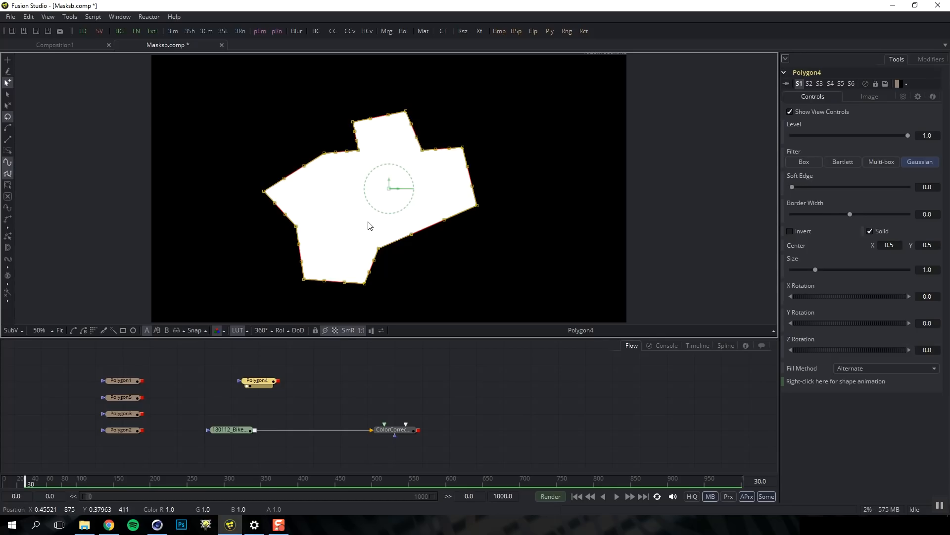
{"action": "key", "text": "shift+s"}
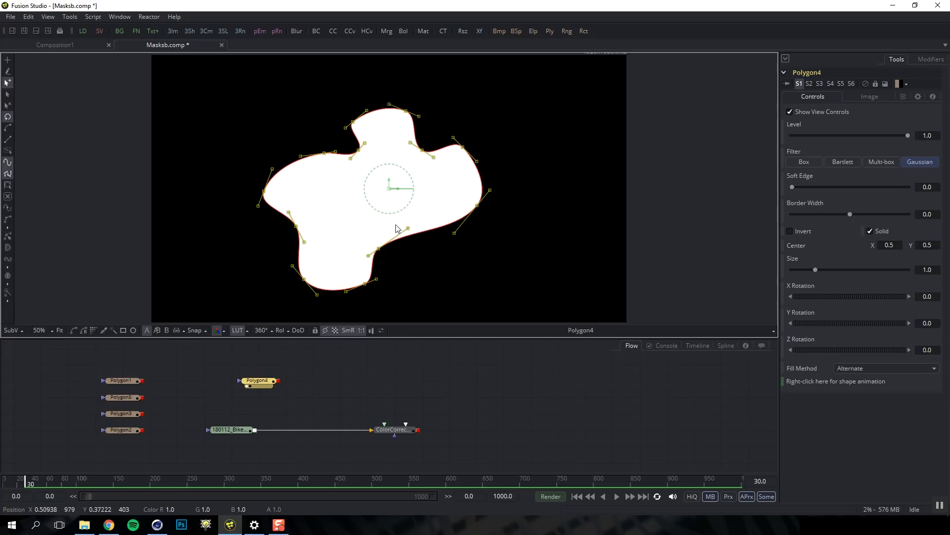
Soften Polygon4's edge and try an outline-only border before restoring solid fill with zero width
{"action": "mouse_move", "coordinate": [793, 186]}
{"action": "left_mouse_down"}
{"action": "mouse_move", "coordinate": [804, 188]}
{"action": "mouse_move", "coordinate": [783, 188]}
{"action": "left_mouse_up"}
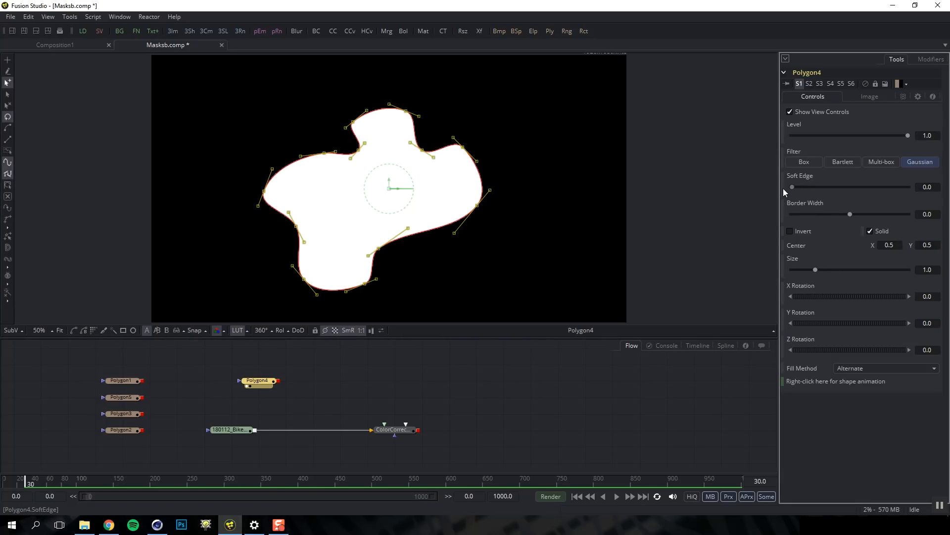
{"action": "left_click", "coordinate": [871, 231]}
{"action": "left_click_drag", "start_coordinate": [851, 212], "coordinate": [853, 214]}
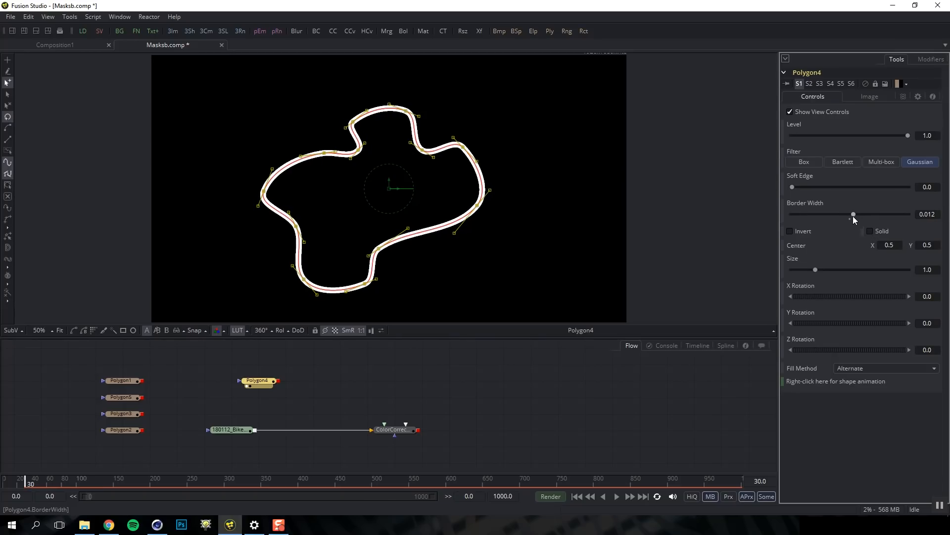
{"action": "left_click", "coordinate": [851, 218]}
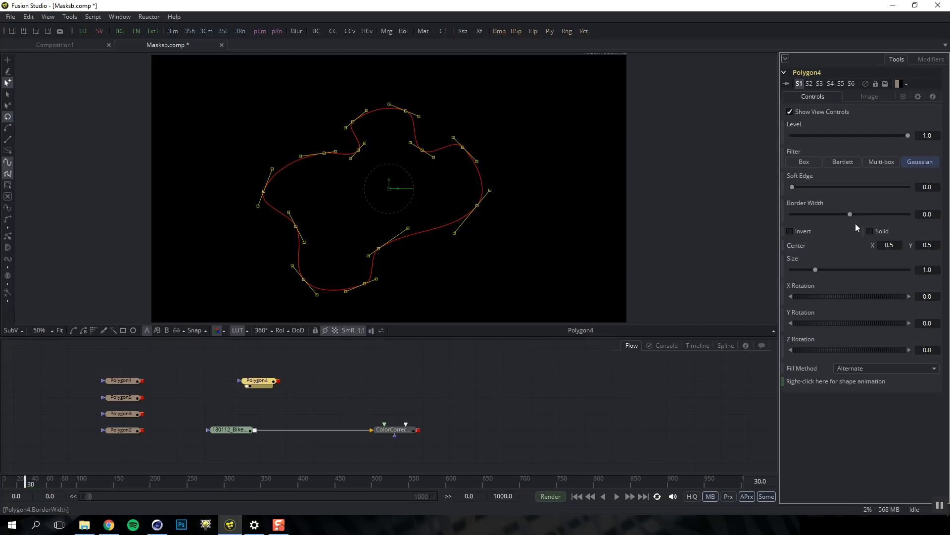
{"action": "left_click", "coordinate": [869, 230]}
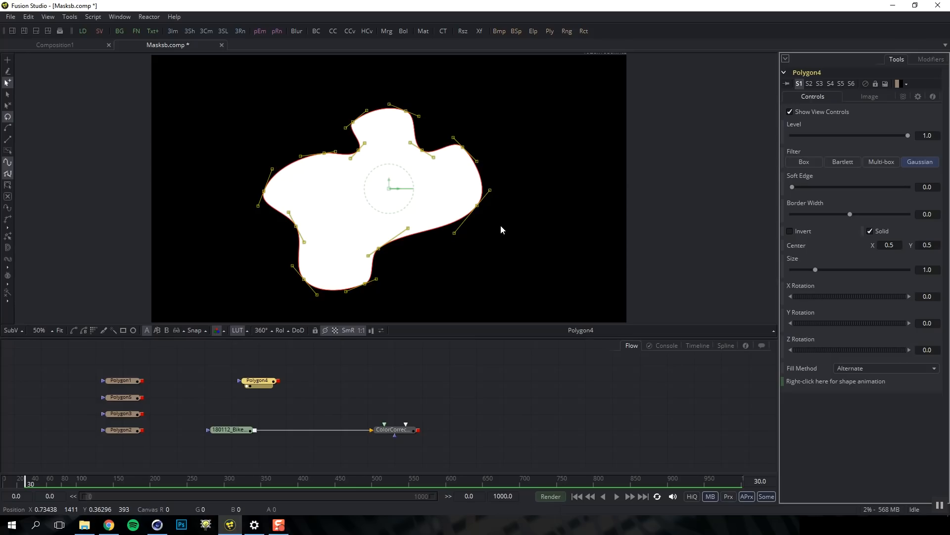
Make Polygon4 a double poly and push its outer points out to feather the right and top
{"action": "left_click", "coordinate": [8, 249]}
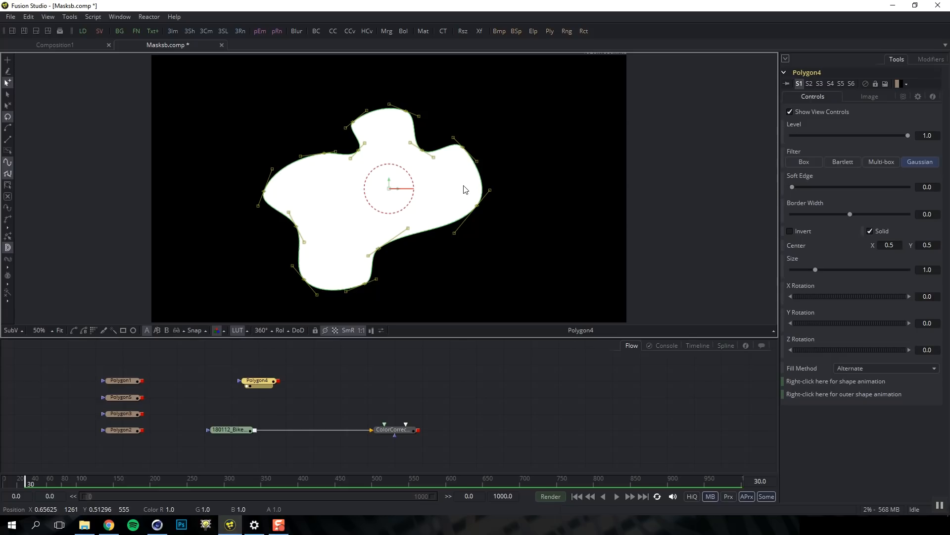
{"action": "key", "text": "shift+d"}
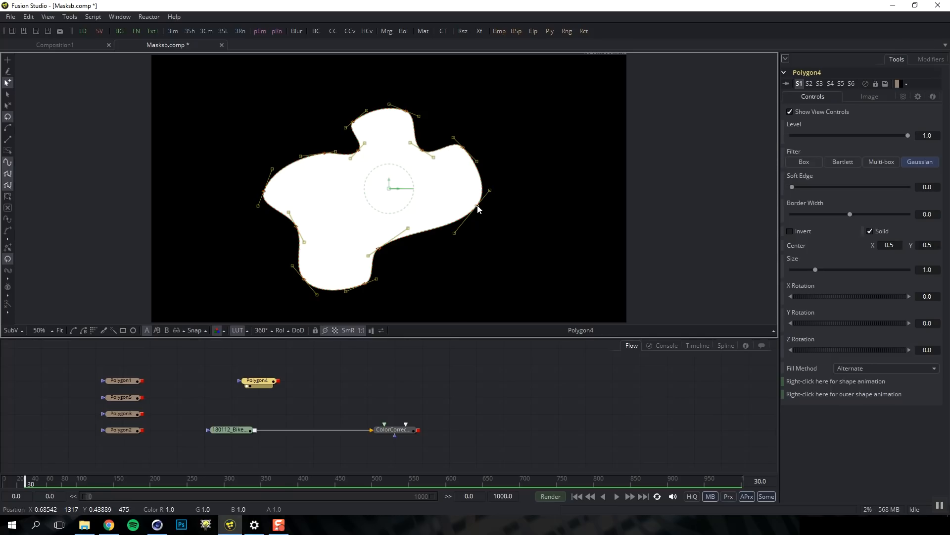
{"action": "left_click_drag", "start_coordinate": [478, 205], "coordinate": [505, 226]}
{"action": "left_click_drag", "start_coordinate": [465, 148], "coordinate": [494, 128]}
{"action": "left_click_drag", "start_coordinate": [423, 151], "coordinate": [441, 127]}
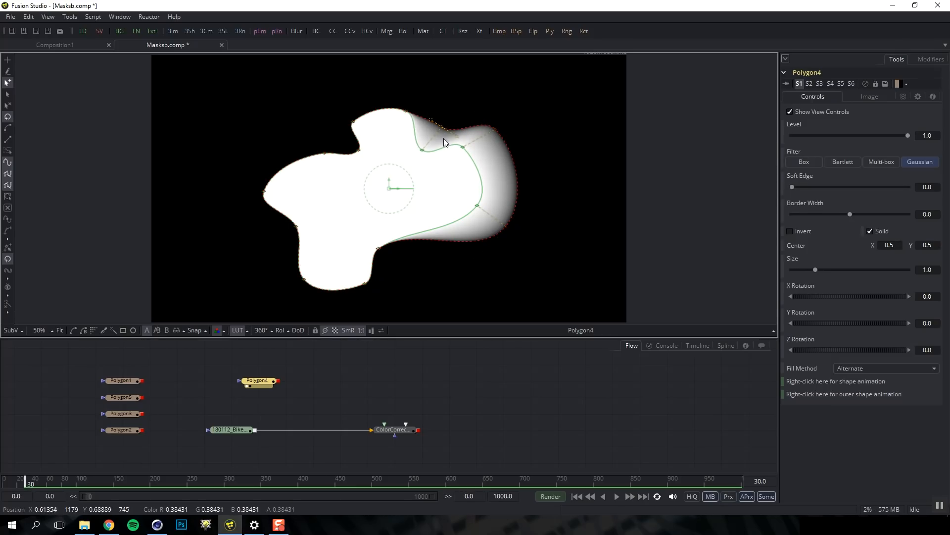
{"action": "left_click", "coordinate": [459, 192]}
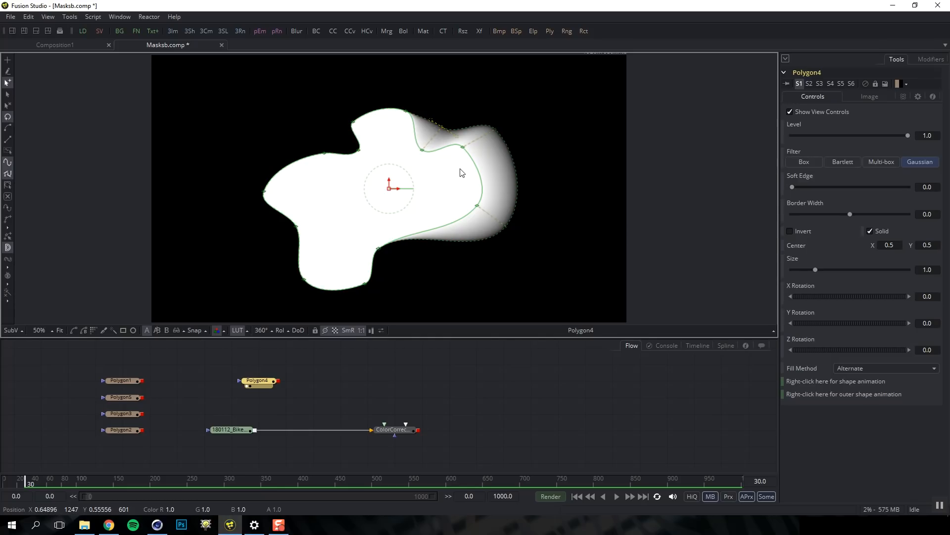
{"action": "mouse_move", "coordinate": [462, 149]}
{"action": "left_mouse_down"}
{"action": "mouse_move", "coordinate": [479, 159]}
{"action": "mouse_move", "coordinate": [475, 152]}
{"action": "left_mouse_up"}
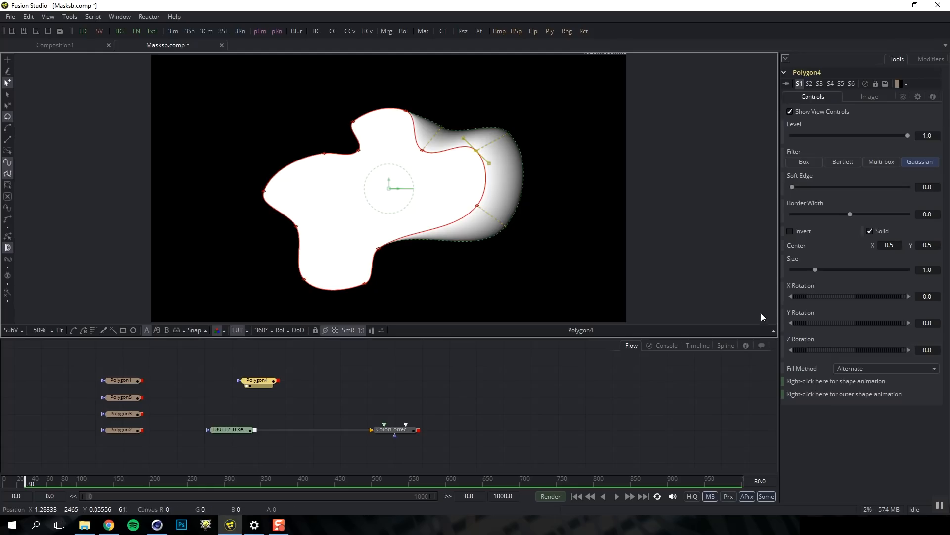
Stretch the outer falloff further top-right, reshape an inner point, then delete Polygon4
{"action": "left_click", "coordinate": [773, 330]}
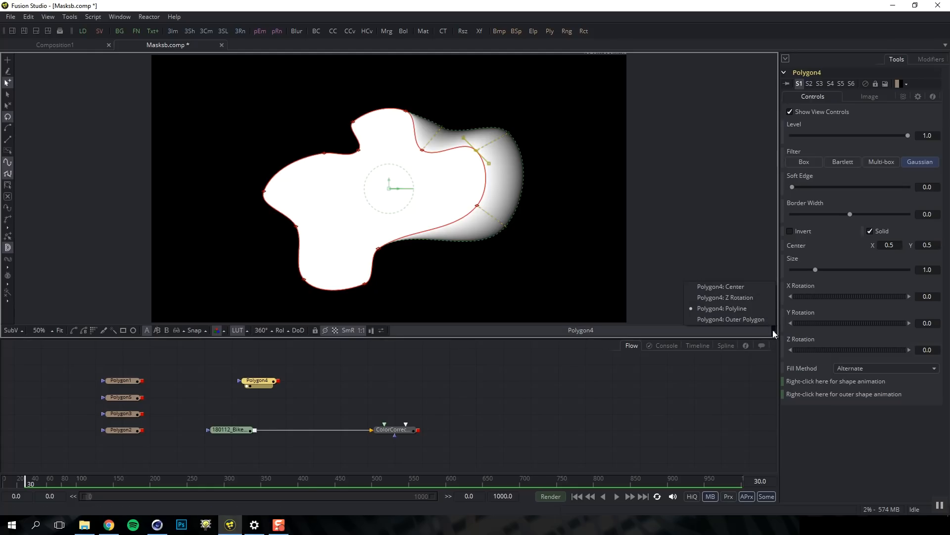
{"action": "left_click", "coordinate": [750, 319]}
{"action": "left_click_drag", "start_coordinate": [512, 132], "coordinate": [526, 113]}
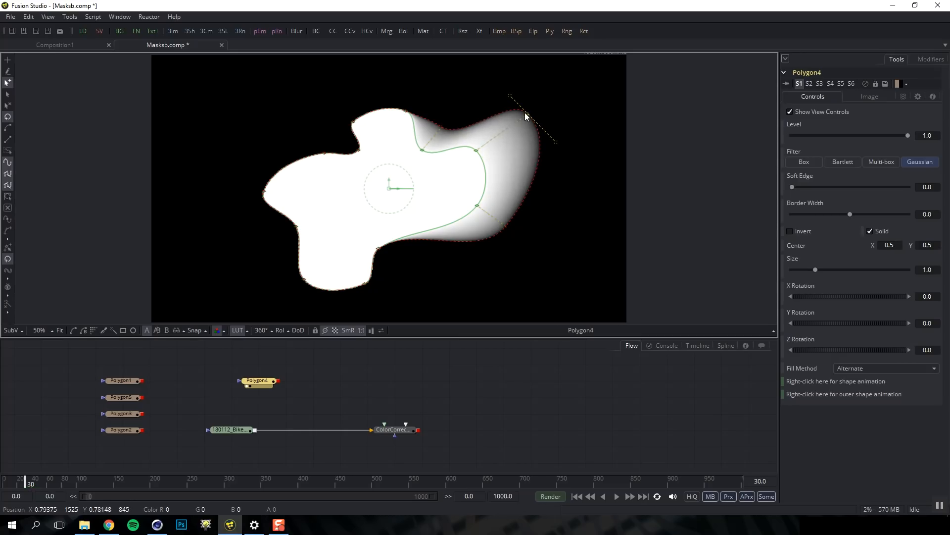
{"action": "left_click", "coordinate": [772, 331]}
{"action": "left_click", "coordinate": [747, 307]}
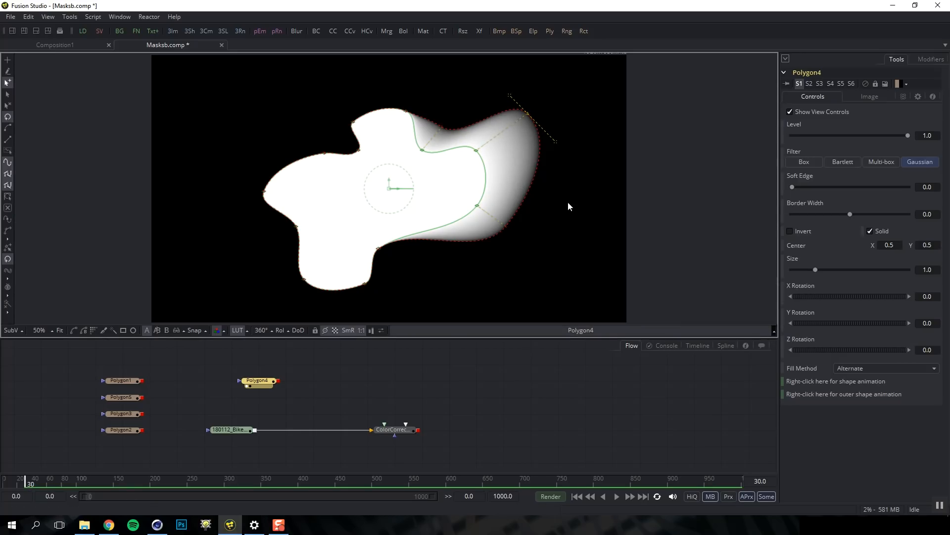
{"action": "left_click_drag", "start_coordinate": [477, 150], "coordinate": [469, 161]}
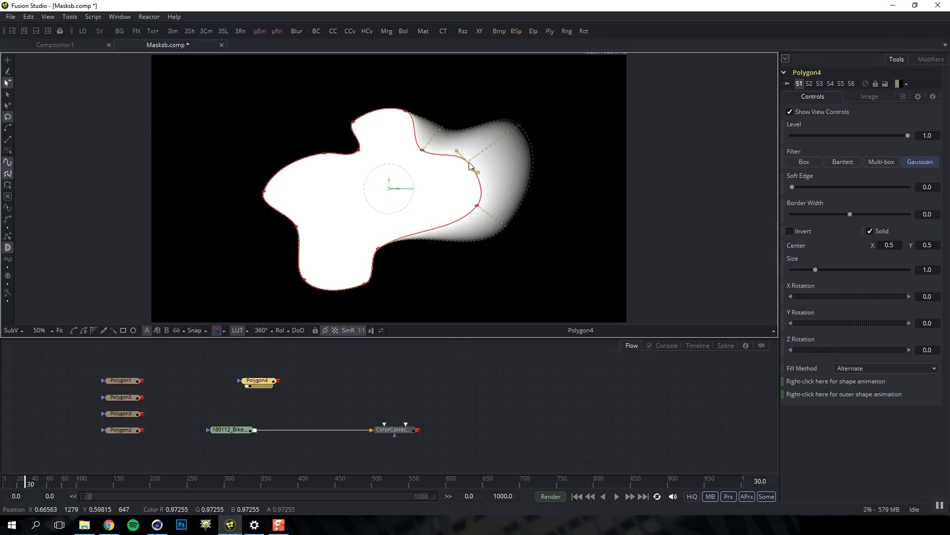
{"action": "key", "text": "Delete"}
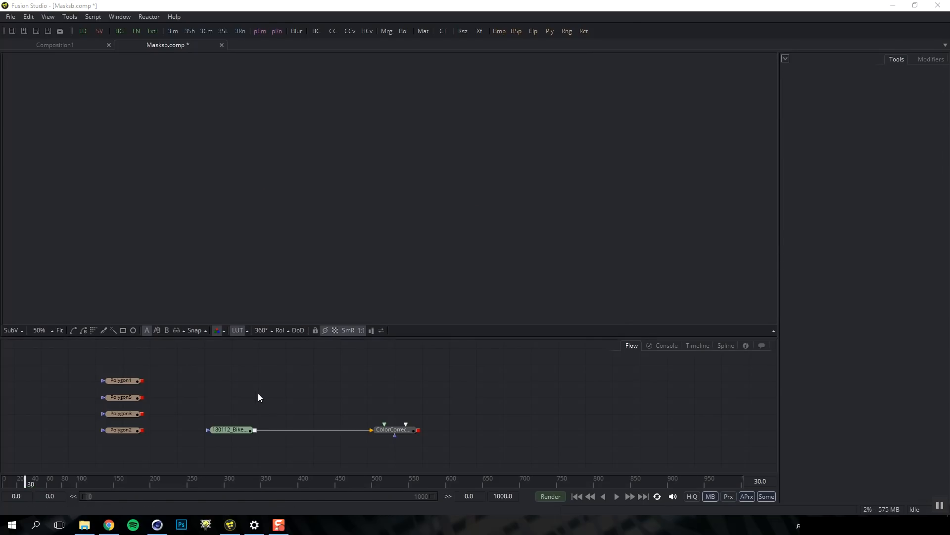
Add a BSpline mask through the 'bsp' quick search and show it in the viewer
{"action": "key", "text": "shift+space"}
{"action": "type", "text": "s"}
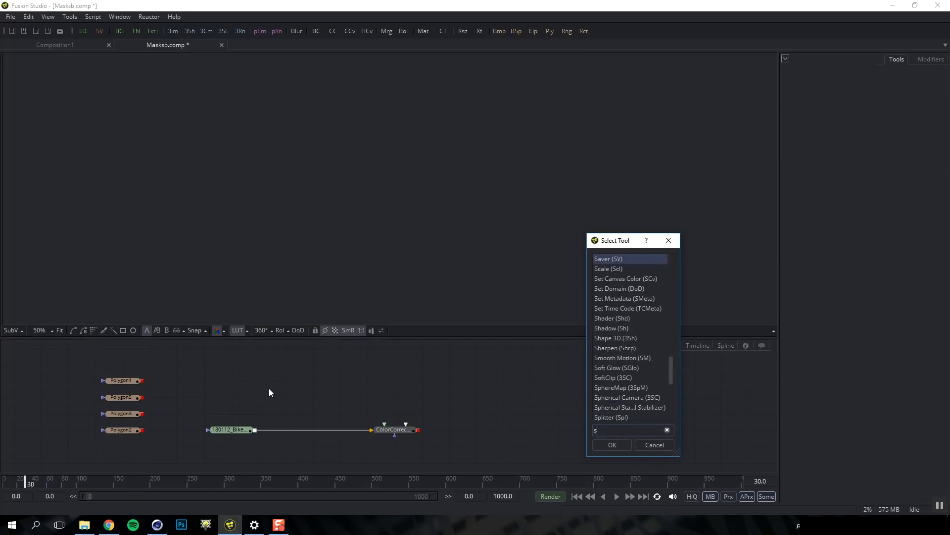
{"action": "key", "text": "BackSpace"}
{"action": "type", "text": "bsp"}
{"action": "key", "text": "Return"}
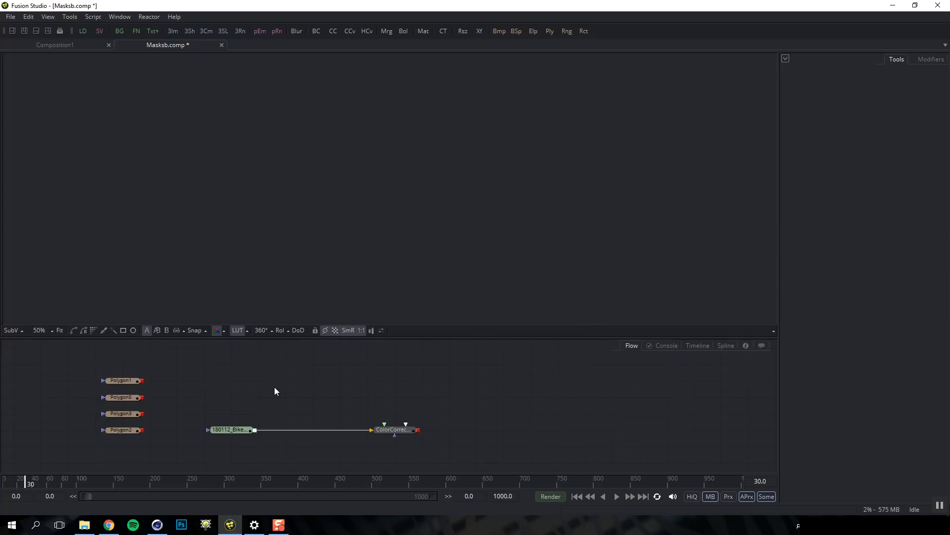
{"action": "key", "text": "1"}
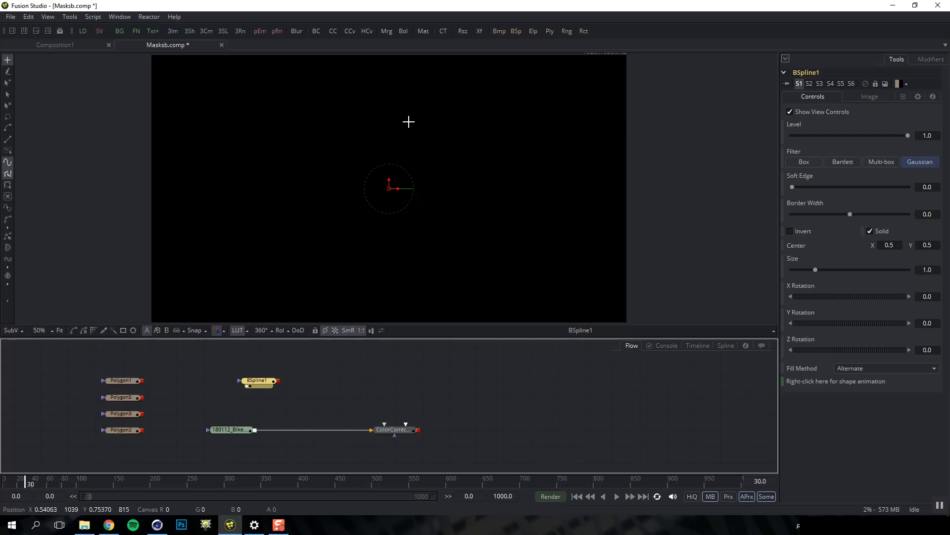
Draw a closed 16-point B-spline shape across the middle of the frame
{"action": "left_click", "coordinate": [411, 115]}
{"action": "left_click", "coordinate": [333, 134]}
{"action": "left_click", "coordinate": [323, 190]}
{"action": "left_click", "coordinate": [388, 237]}
{"action": "left_click", "coordinate": [447, 171]}
{"action": "left_click", "coordinate": [430, 139]}
{"action": "left_click", "coordinate": [469, 106]}
{"action": "left_click", "coordinate": [493, 158]}
{"action": "left_click", "coordinate": [483, 216]}
{"action": "left_click", "coordinate": [434, 236]}
{"action": "left_click", "coordinate": [427, 283]}
{"action": "left_click", "coordinate": [505, 276]}
{"action": "left_click", "coordinate": [538, 241]}
{"action": "left_click", "coordinate": [546, 197]}
{"action": "left_click", "coordinate": [535, 124]}
{"action": "left_click", "coordinate": [496, 84]}
{"action": "left_click", "coordinate": [411, 114]}
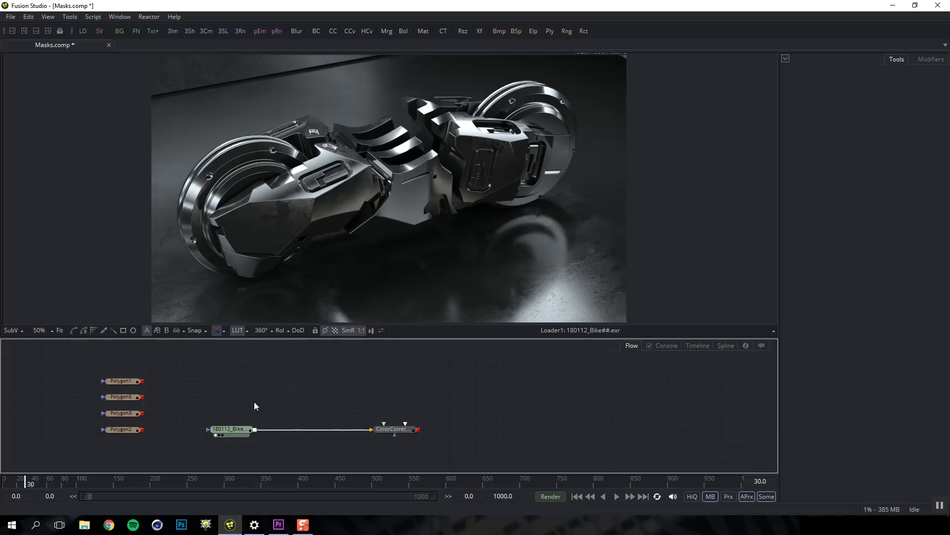
Add a new Polygon mask through the 'pol' search and shift its node left in the Flow
{"action": "key", "text": "ctrl+space"}
{"action": "type", "text": "pol"}
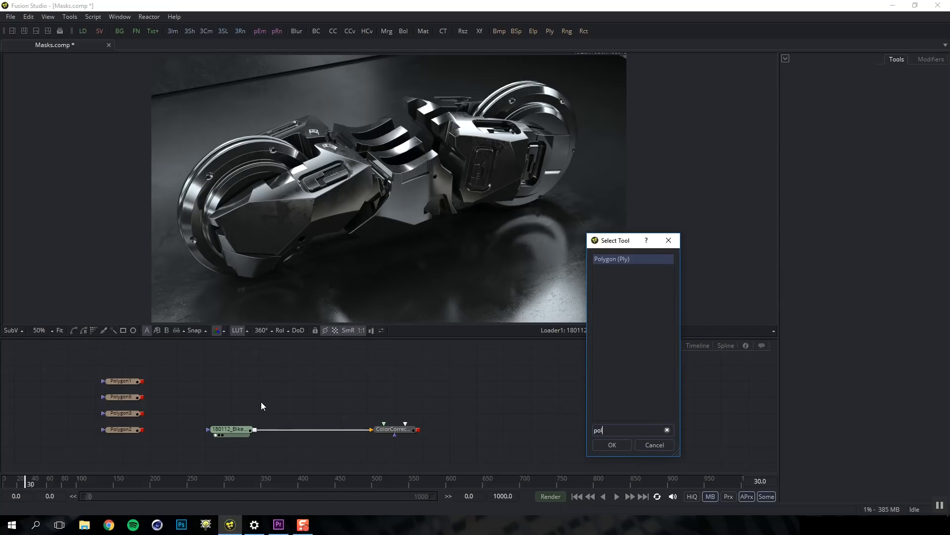
{"action": "key", "text": "Return"}
{"action": "left_click_drag", "start_coordinate": [259, 402], "coordinate": [231, 402]}
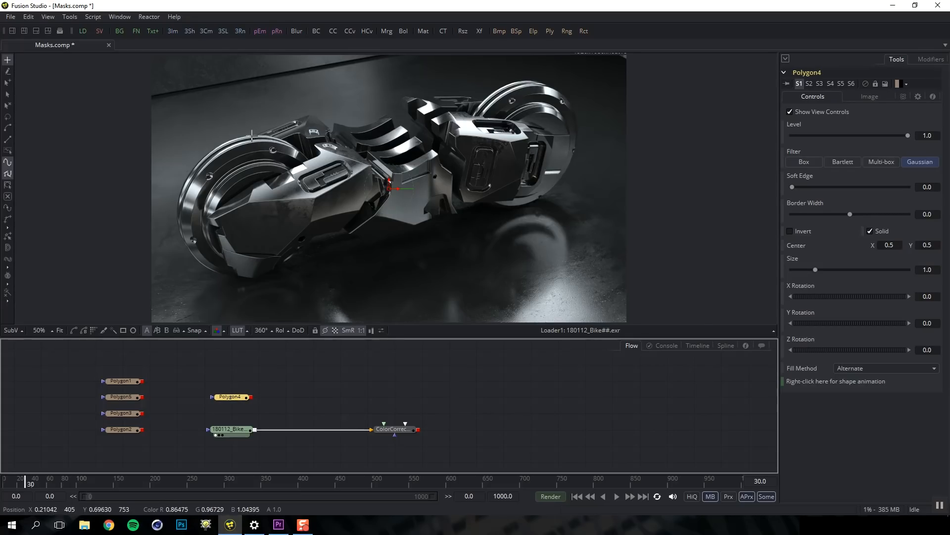
Trace the left wheel with four curved points, close the shape, and view Polygon4 alone
{"action": "left_click_drag", "start_coordinate": [254, 135], "coordinate": [220, 136]}
{"action": "left_click_drag", "start_coordinate": [178, 215], "coordinate": [179, 262]}
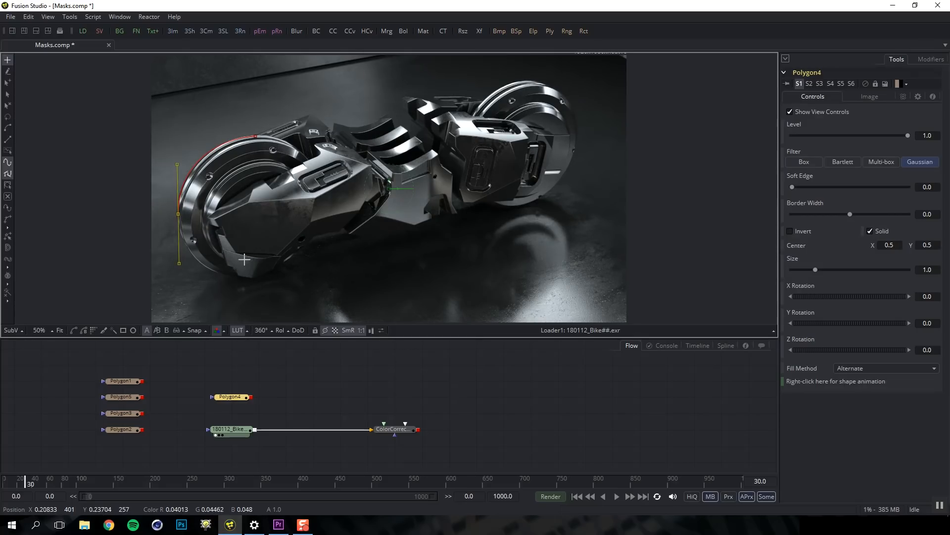
{"action": "left_click_drag", "start_coordinate": [248, 276], "coordinate": [298, 276]}
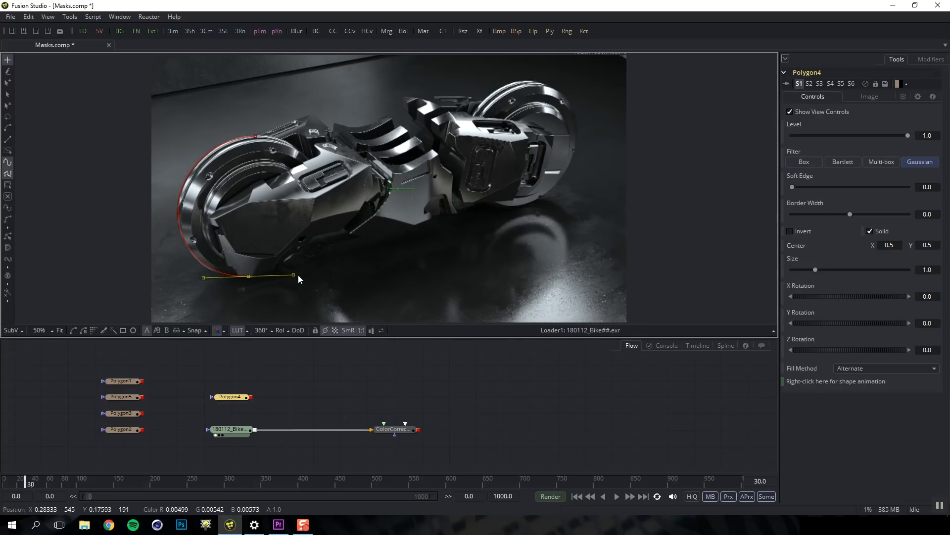
{"action": "left_click_drag", "start_coordinate": [323, 201], "coordinate": [325, 156]}
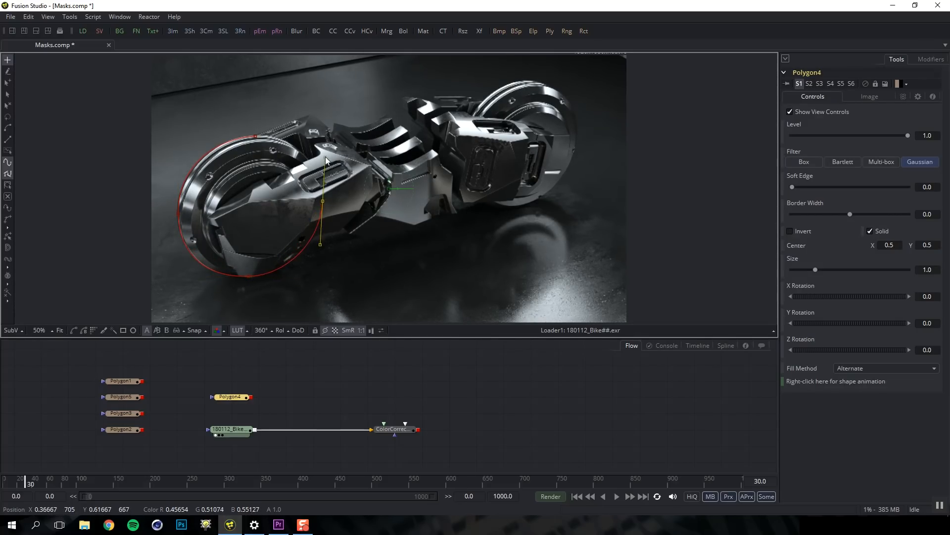
{"action": "left_click_drag", "start_coordinate": [255, 135], "coordinate": [216, 137]}
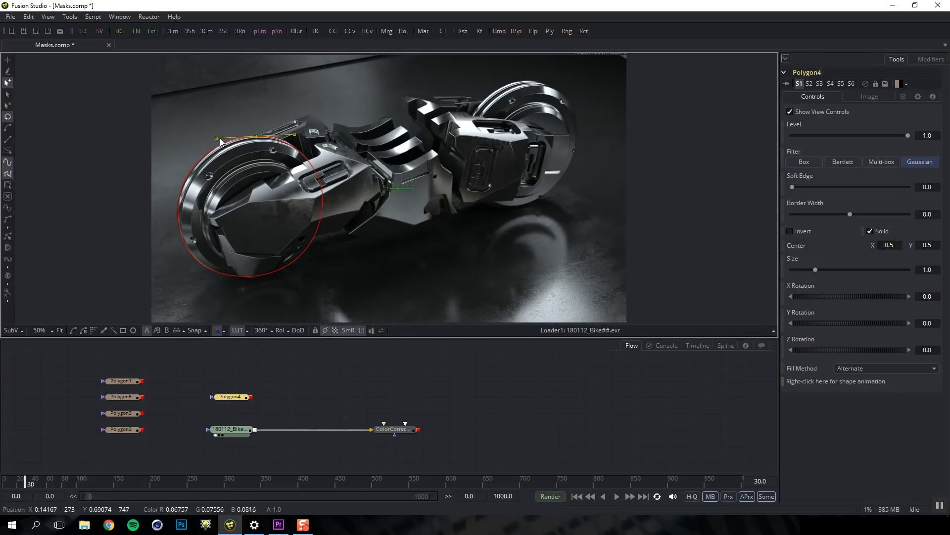
{"action": "left_click", "coordinate": [227, 399]}
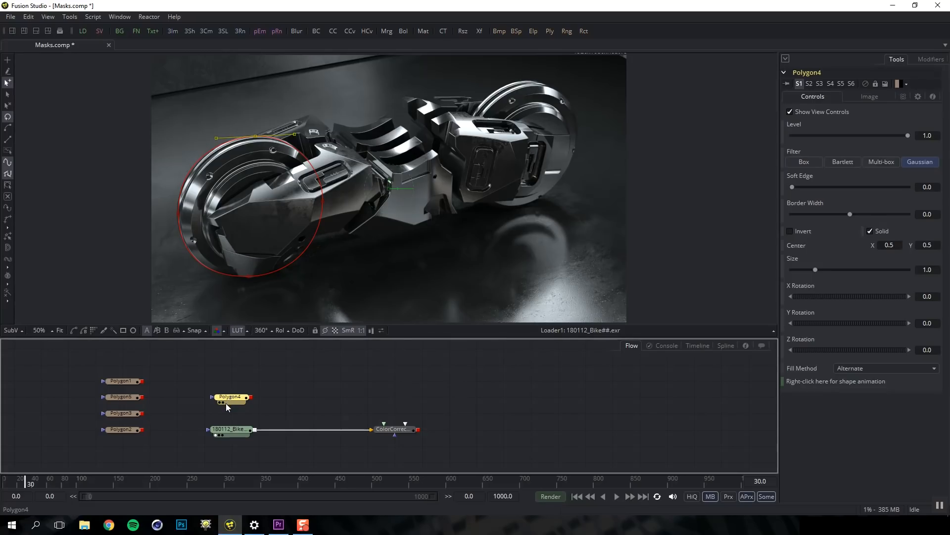
{"action": "key", "text": "1"}
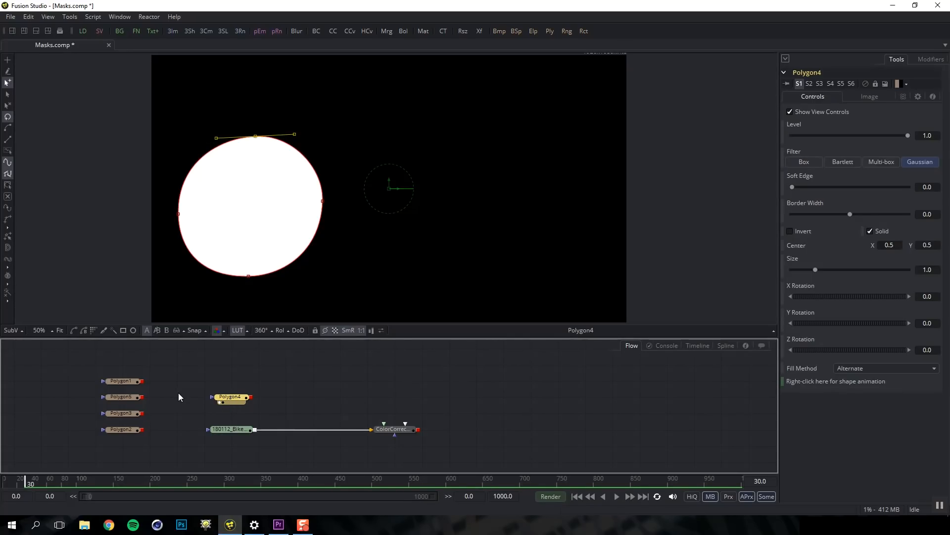
View the masks of Polygon1, Polygon5, Polygon3 and Polygon2 in turn
{"action": "left_click", "coordinate": [129, 384]}
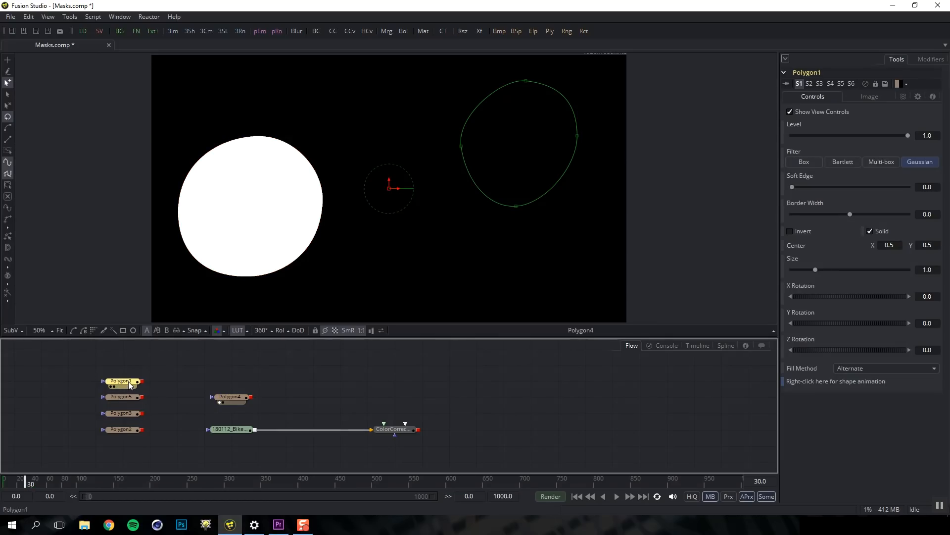
{"action": "key", "text": "1"}
{"action": "left_click", "coordinate": [131, 399]}
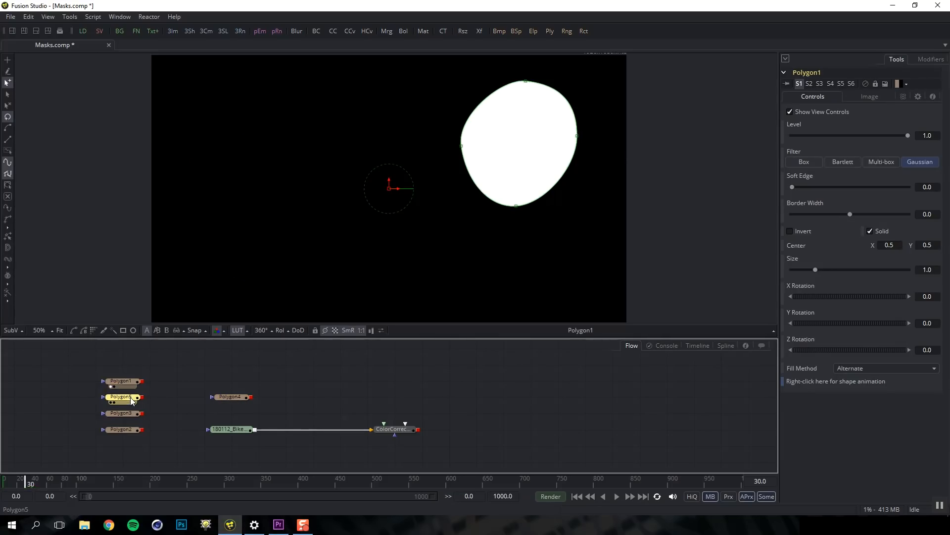
{"action": "key", "text": "1"}
{"action": "left_click", "coordinate": [123, 413]}
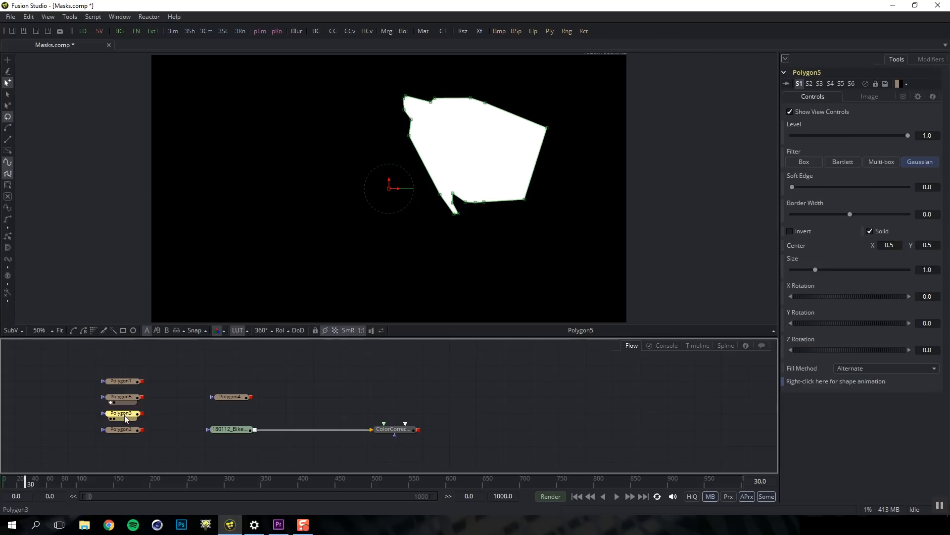
{"action": "key", "text": "1"}
{"action": "left_click", "coordinate": [124, 429]}
{"action": "key", "text": "1"}
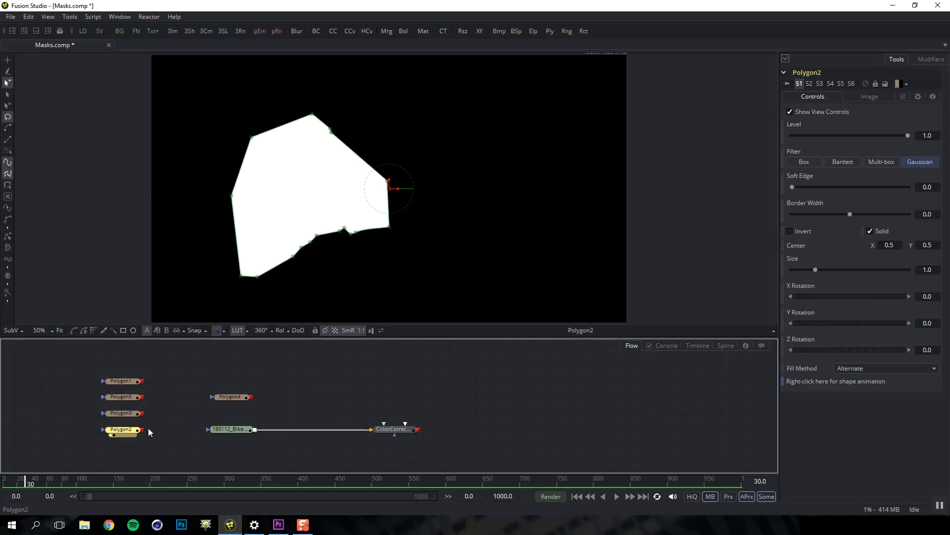
Show the bike render again with the Polygon4 wheel outline selected
{"action": "left_click", "coordinate": [222, 431]}
{"action": "key", "text": "1"}
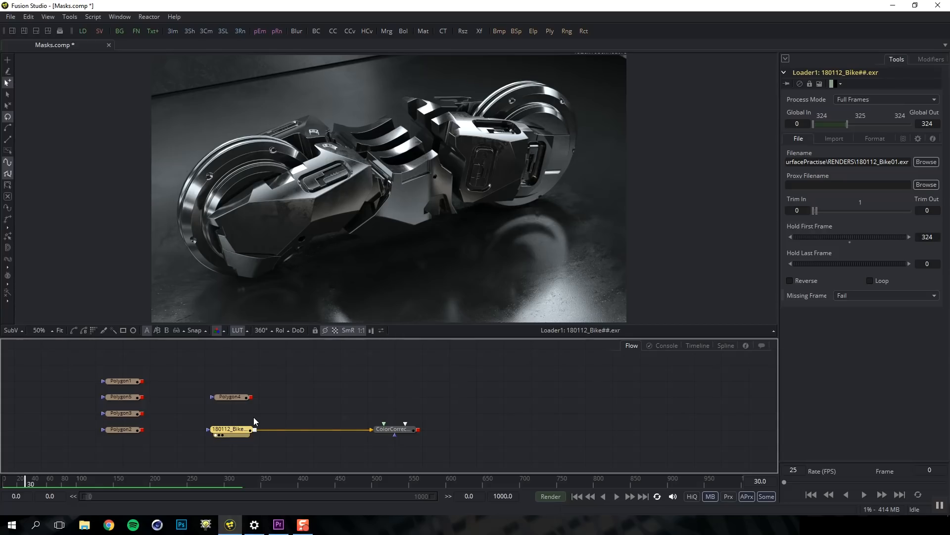
{"action": "left_click", "coordinate": [233, 397]}
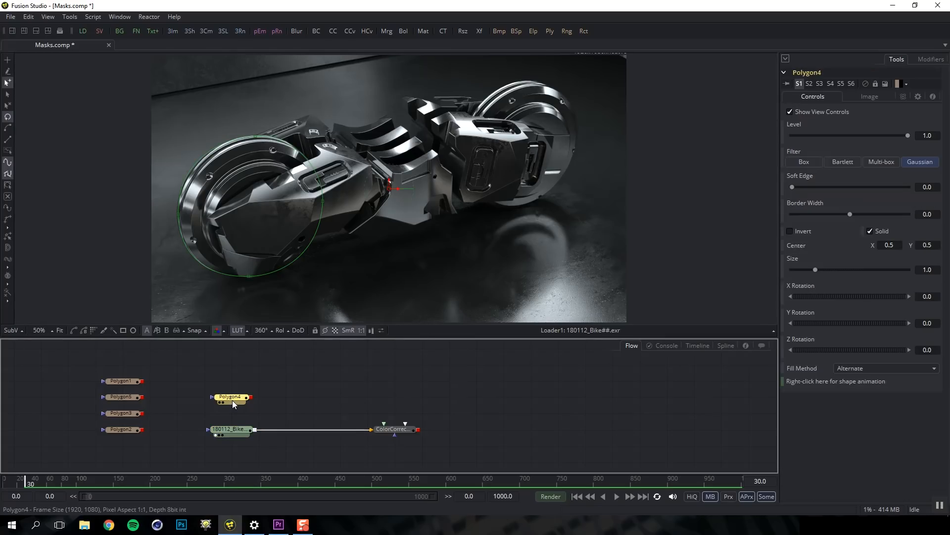
Chain Polygon1 into Polygon5, 3, 2 and finally Polygon4 through their mask inputs
{"action": "left_click", "coordinate": [221, 402]}
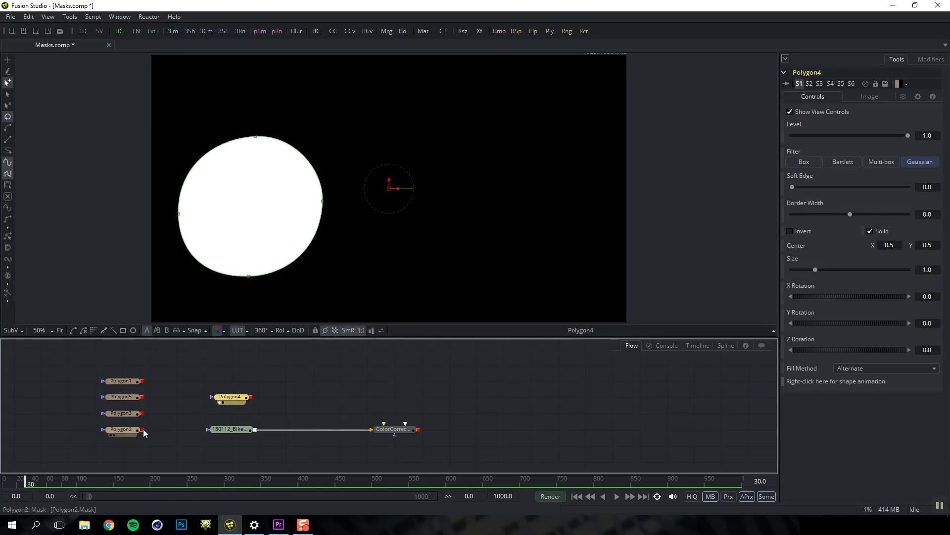
{"action": "left_click_drag", "start_coordinate": [143, 433], "coordinate": [229, 401]}
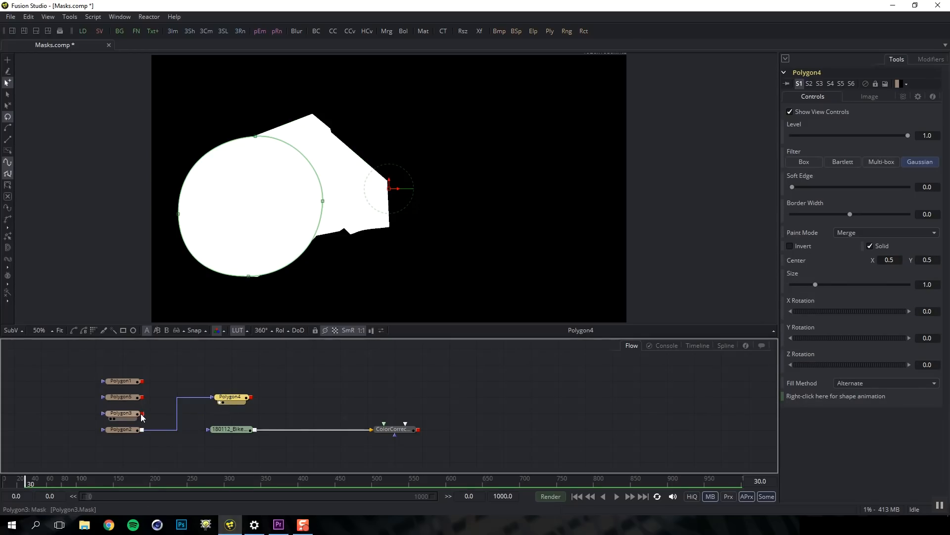
{"action": "left_click_drag", "start_coordinate": [143, 413], "coordinate": [131, 430]}
{"action": "left_click_drag", "start_coordinate": [143, 397], "coordinate": [127, 414]}
{"action": "left_click_drag", "start_coordinate": [143, 382], "coordinate": [130, 399]}
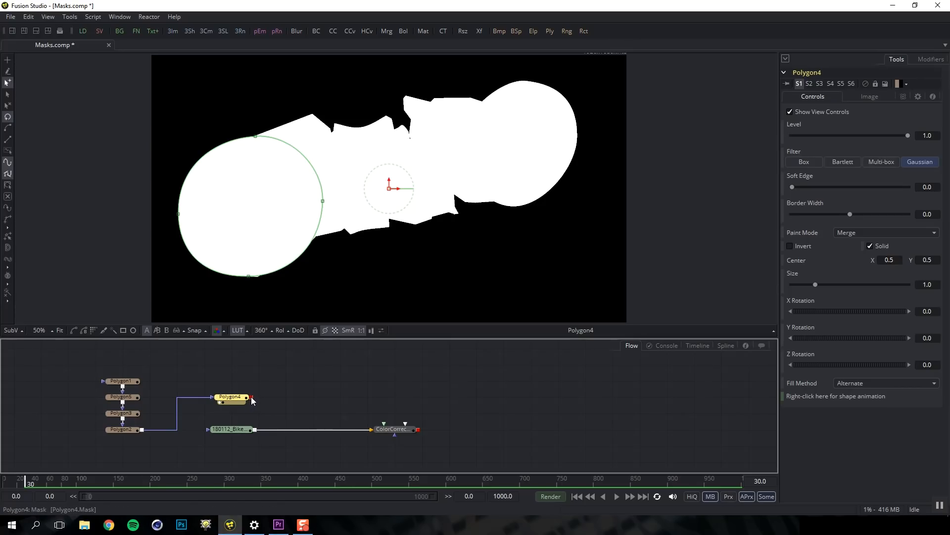
Connect the combined Polygon4 mask to the bike loader's effect mask and view the combined mask
{"action": "left_click", "coordinate": [234, 430]}
{"action": "key", "text": "1"}
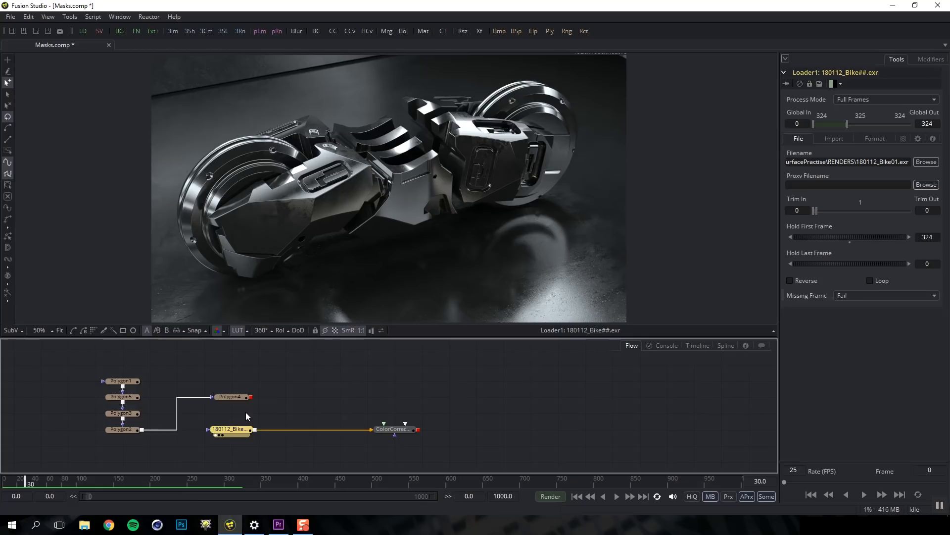
{"action": "left_click_drag", "start_coordinate": [253, 400], "coordinate": [220, 434]}
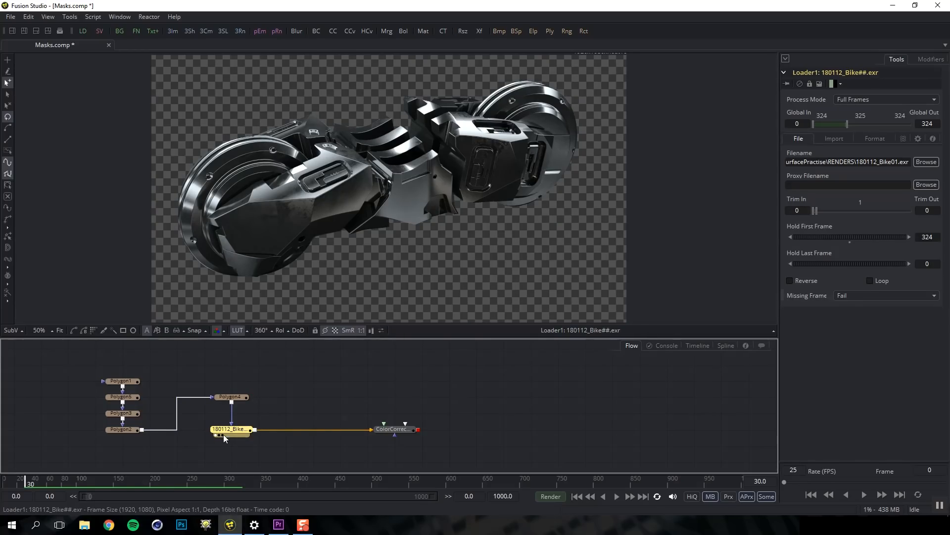
{"action": "left_click", "coordinate": [235, 397]}
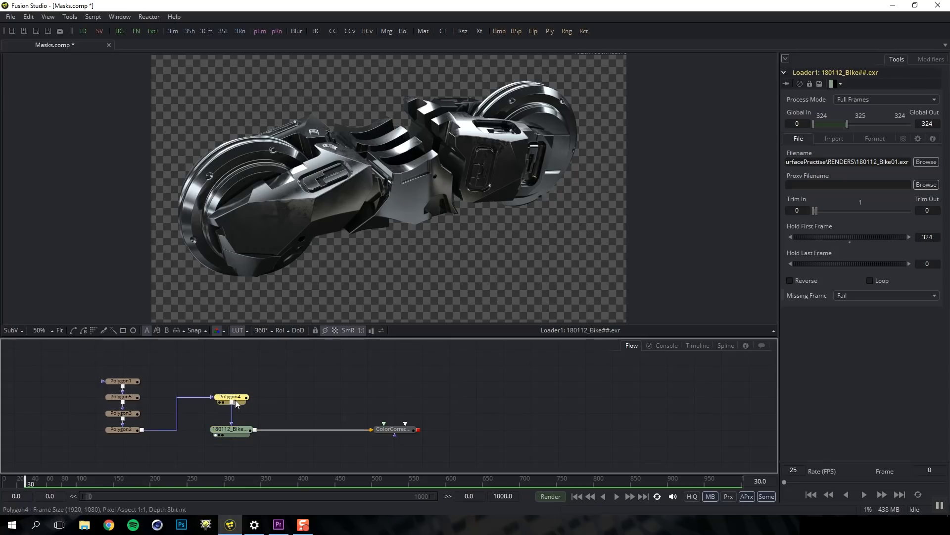
{"action": "key", "text": "1"}
{"action": "left_click", "coordinate": [259, 400]}
{"action": "key", "text": "ctrl+space"}
Add a Rectangle mask fed by the combined Polygon4 mask and view its result
{"action": "type", "text": "pol"}
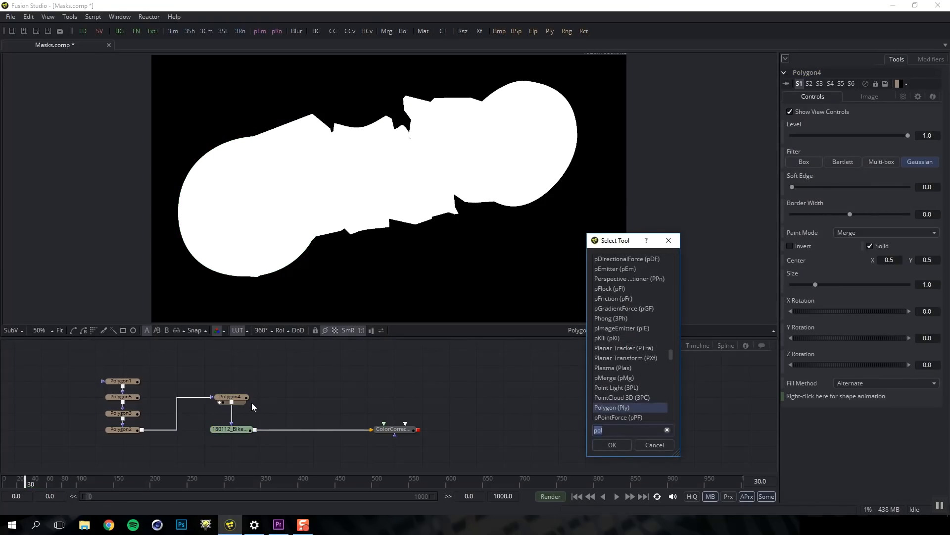
{"action": "type", "text": "rect"}
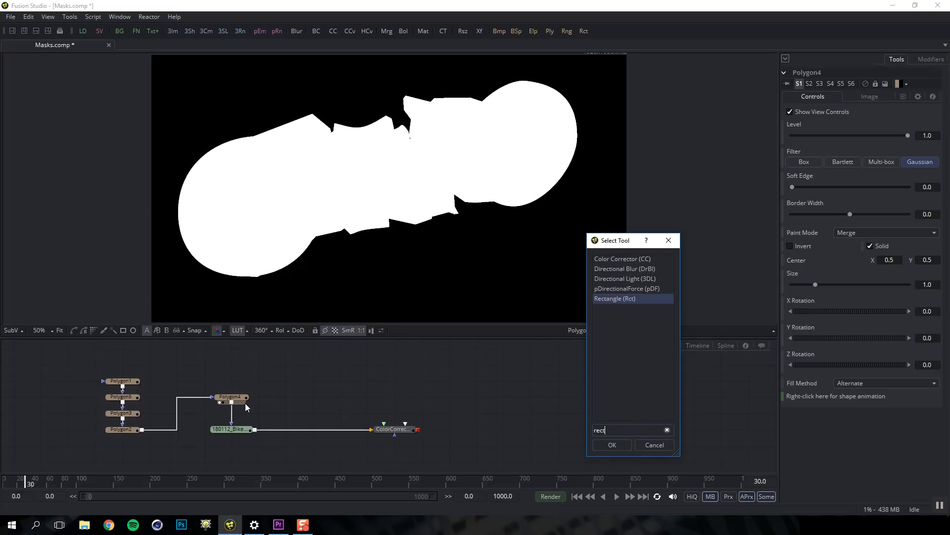
{"action": "key", "text": "Return"}
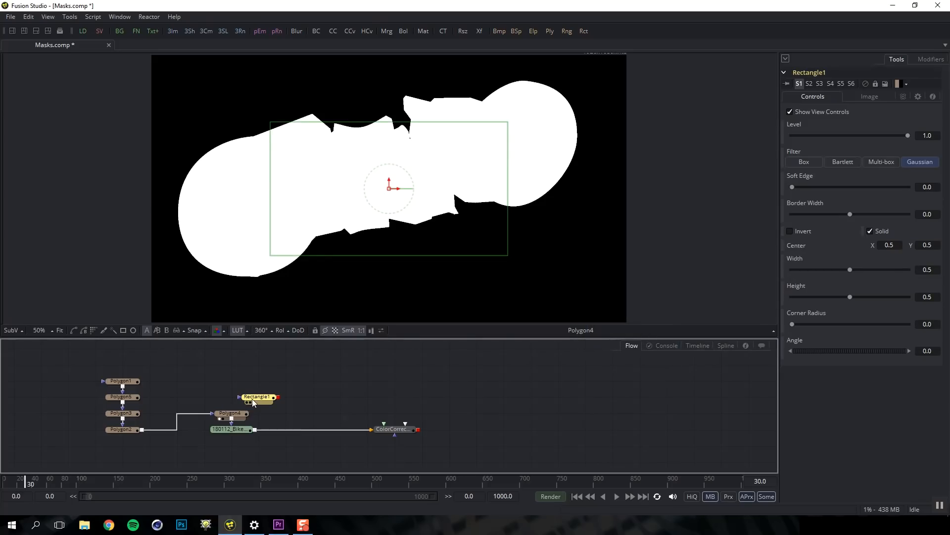
{"action": "left_click_drag", "start_coordinate": [239, 400], "coordinate": [239, 385]}
{"action": "left_click", "coordinate": [277, 397]}
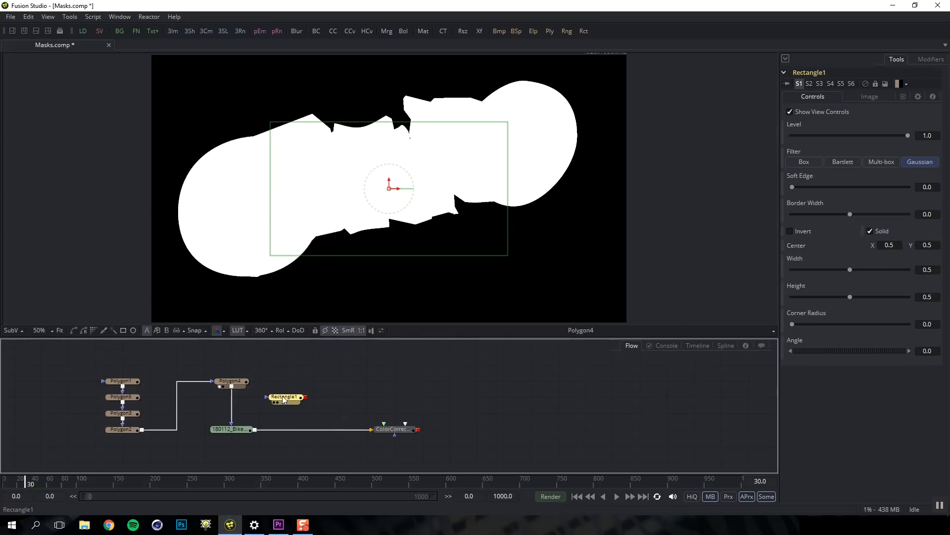
{"action": "left_click_drag", "start_coordinate": [231, 386], "coordinate": [283, 399]}
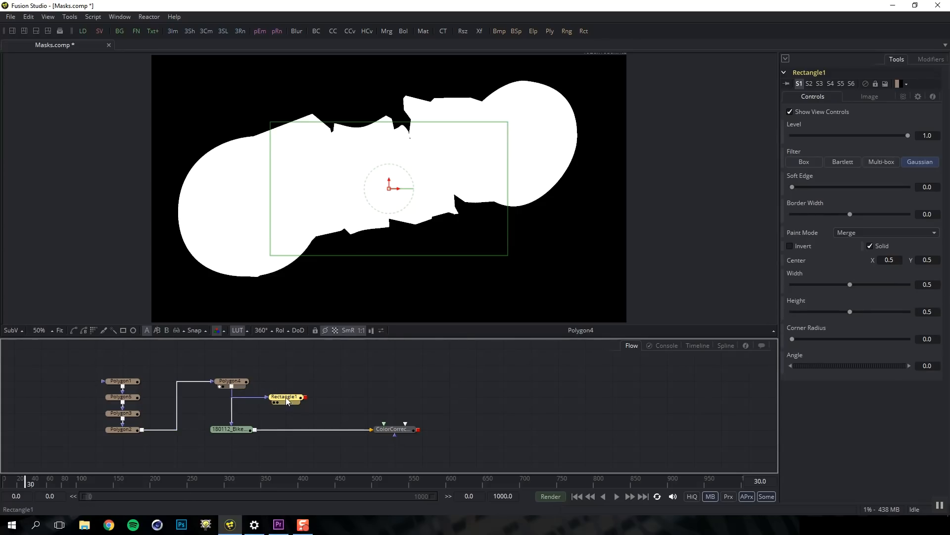
{"action": "key", "text": "1"}
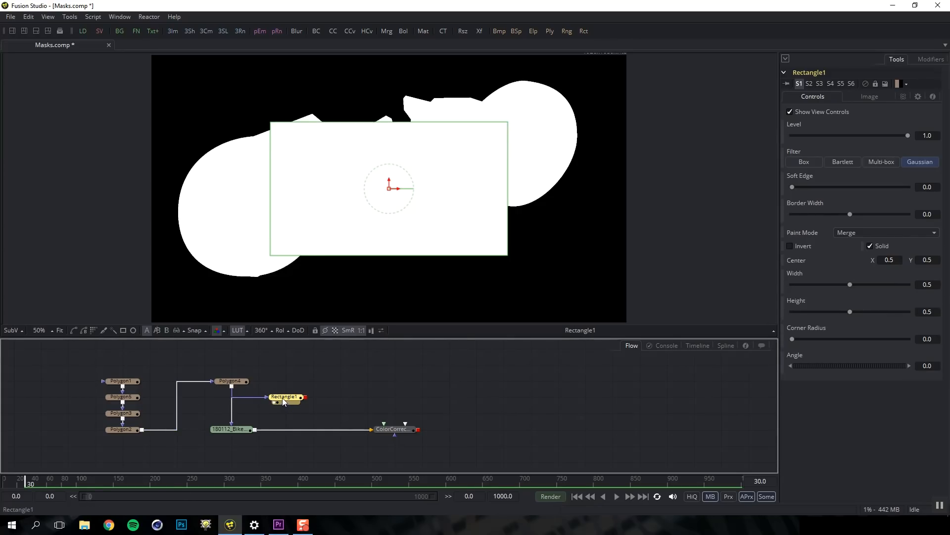
Try the rectangle's subtract, overlap-only and Maximum paint modes while repositioning it over the bike
{"action": "left_click", "coordinate": [857, 233]}
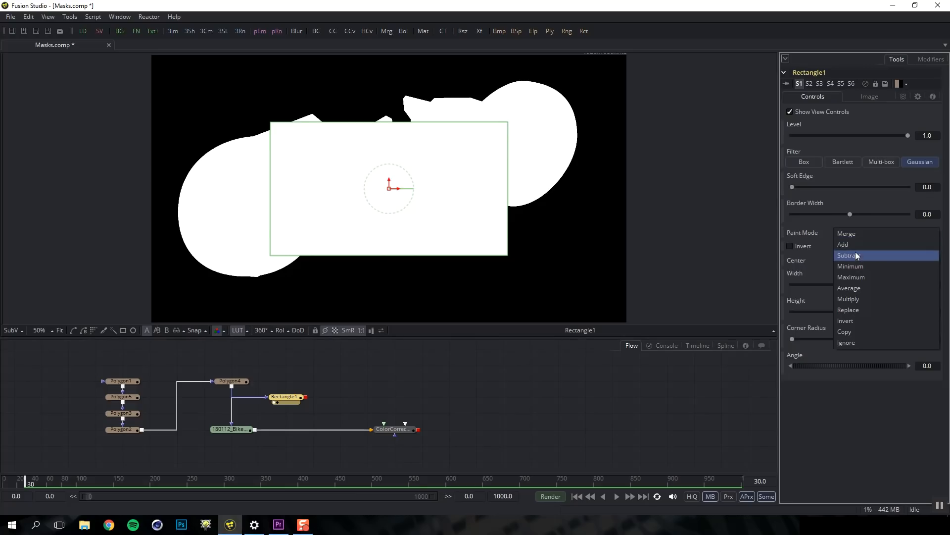
{"action": "left_click", "coordinate": [855, 255]}
{"action": "left_click_drag", "start_coordinate": [389, 188], "coordinate": [430, 193]}
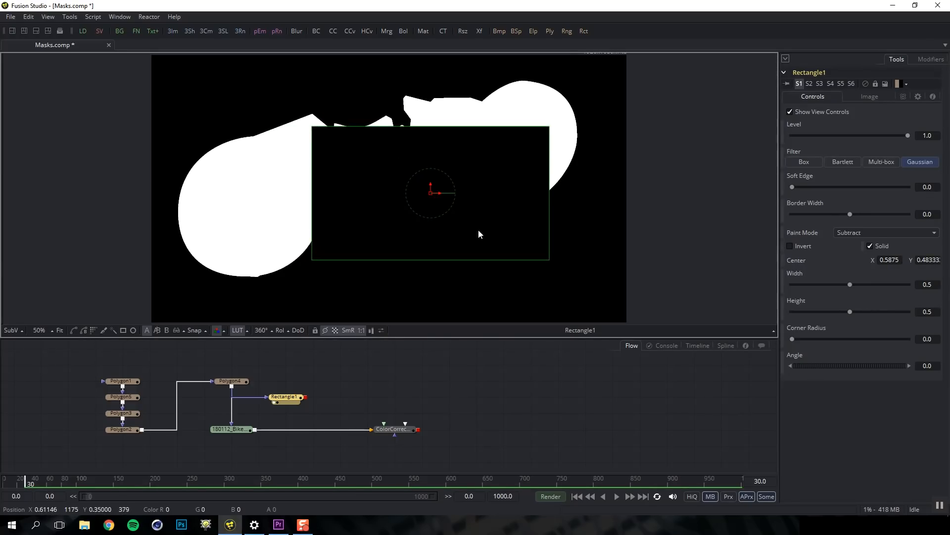
{"action": "left_click", "coordinate": [877, 232]}
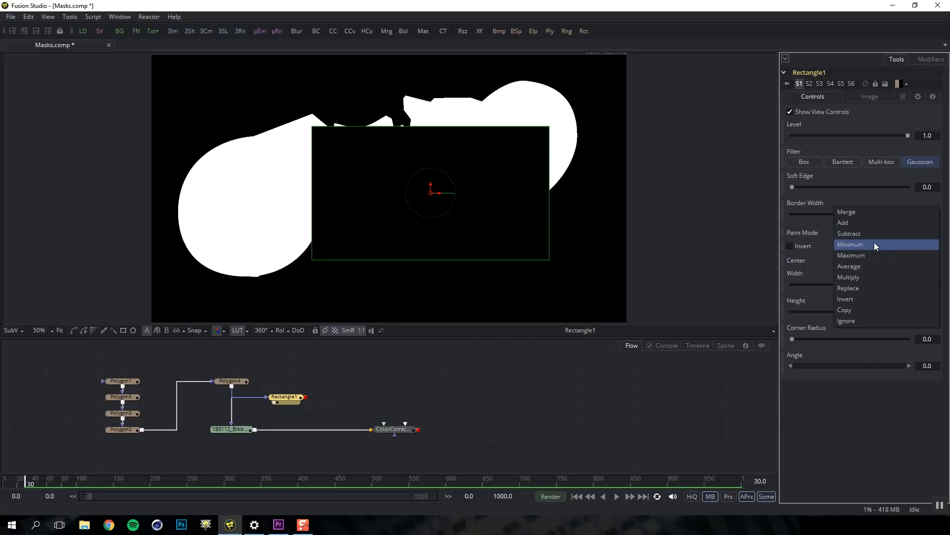
{"action": "left_click", "coordinate": [875, 243]}
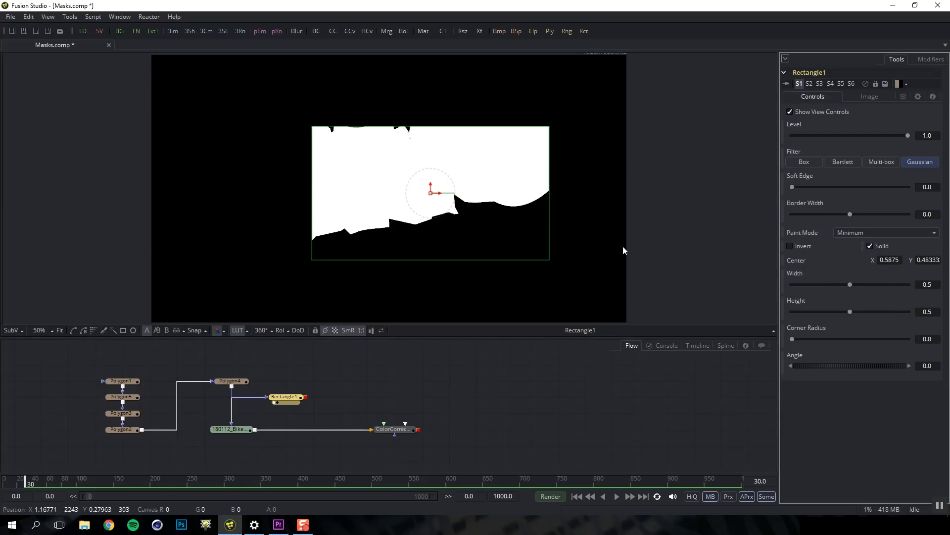
{"action": "mouse_move", "coordinate": [432, 195]}
{"action": "left_mouse_down"}
{"action": "mouse_move", "coordinate": [411, 157]}
{"action": "mouse_move", "coordinate": [482, 183]}
{"action": "mouse_move", "coordinate": [453, 154]}
{"action": "mouse_move", "coordinate": [432, 165]}
{"action": "mouse_move", "coordinate": [434, 176]}
{"action": "left_mouse_up"}
{"action": "left_click", "coordinate": [868, 235]}
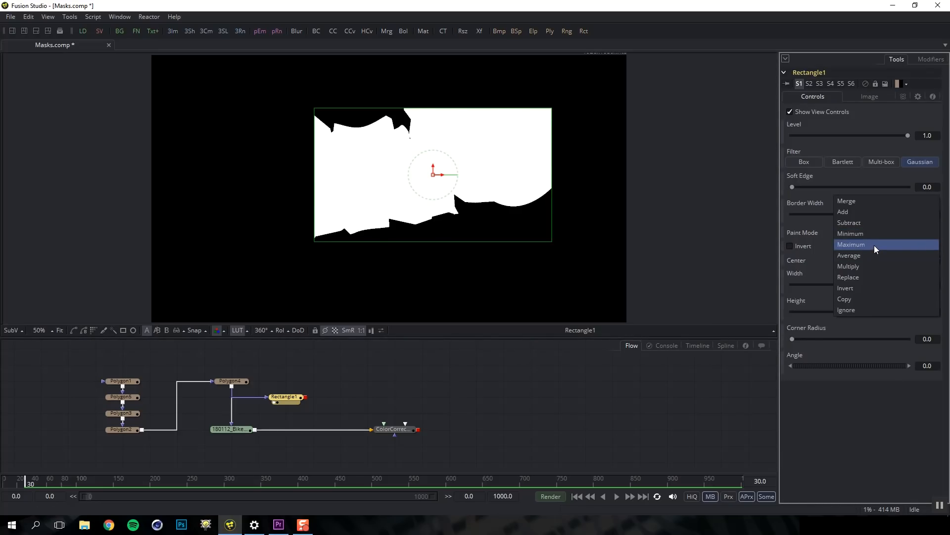
{"action": "left_click", "coordinate": [874, 245]}
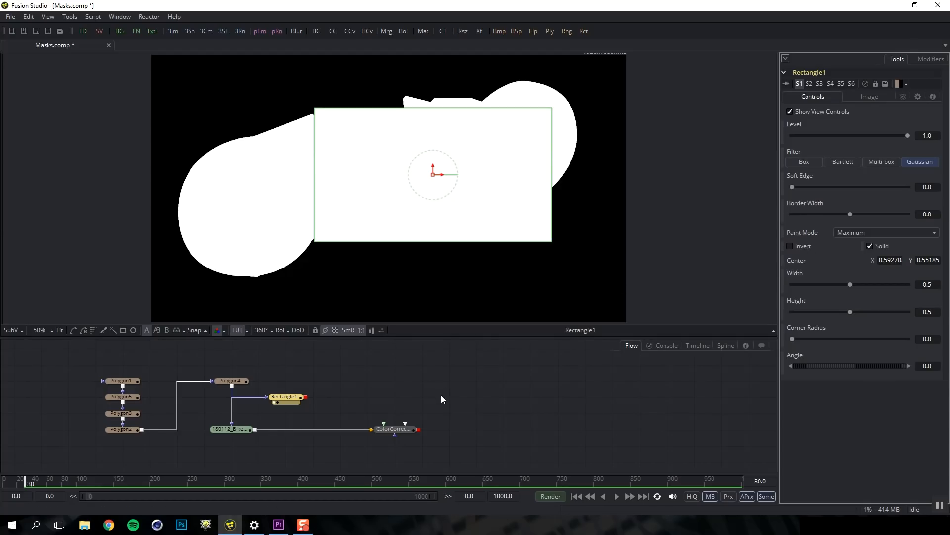
Delete Rectangle1, view the 180112_Bike loader, and show Polygon4's wheel outline
{"action": "left_click", "coordinate": [230, 381]}
{"action": "left_click", "coordinate": [284, 402]}
{"action": "key", "text": "Delete"}
{"action": "left_click", "coordinate": [236, 386]}
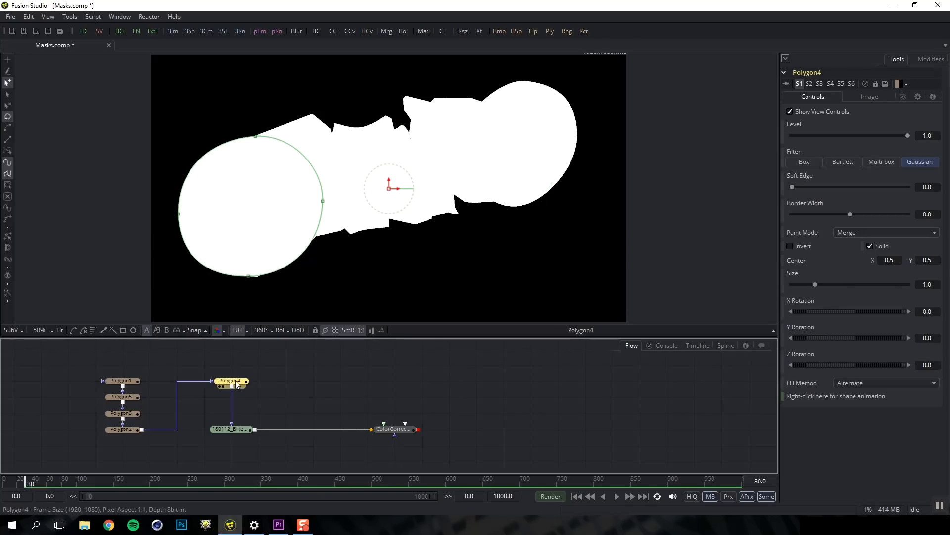
{"action": "left_click", "coordinate": [236, 430]}
{"action": "key", "text": "1"}
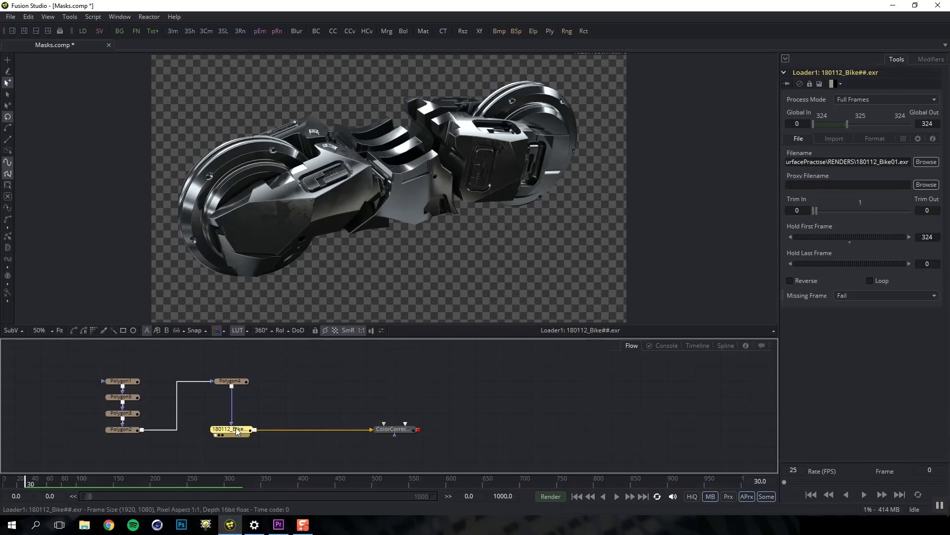
{"action": "left_click", "coordinate": [230, 381]}
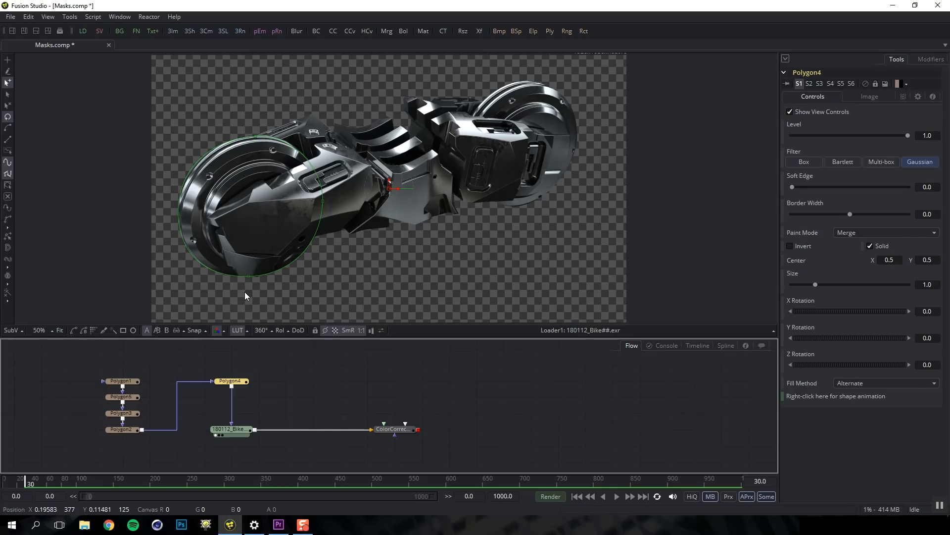
Reshape the Polygon4 mask's bottom and left points at frame 52, then move that keyframe to 55
{"action": "left_click", "coordinate": [42, 479]}
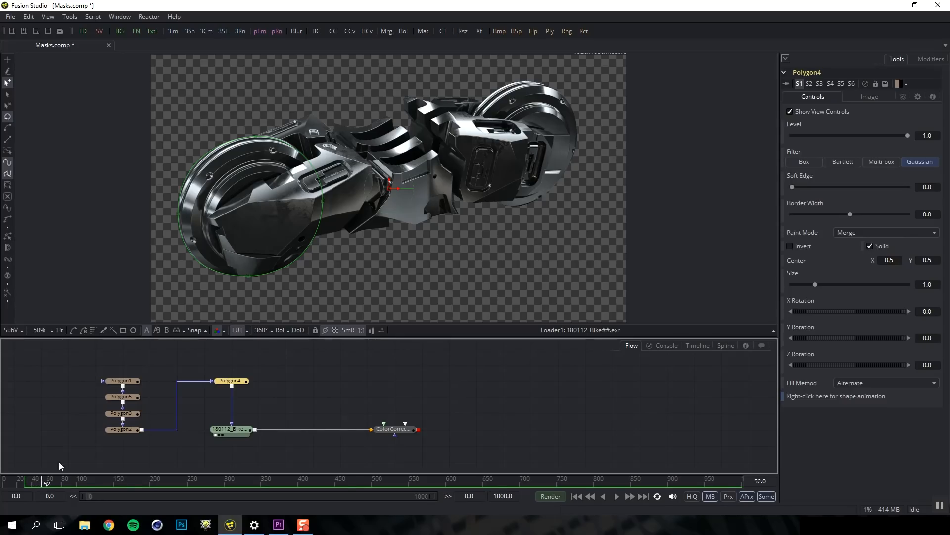
{"action": "left_click_drag", "start_coordinate": [248, 278], "coordinate": [245, 304]}
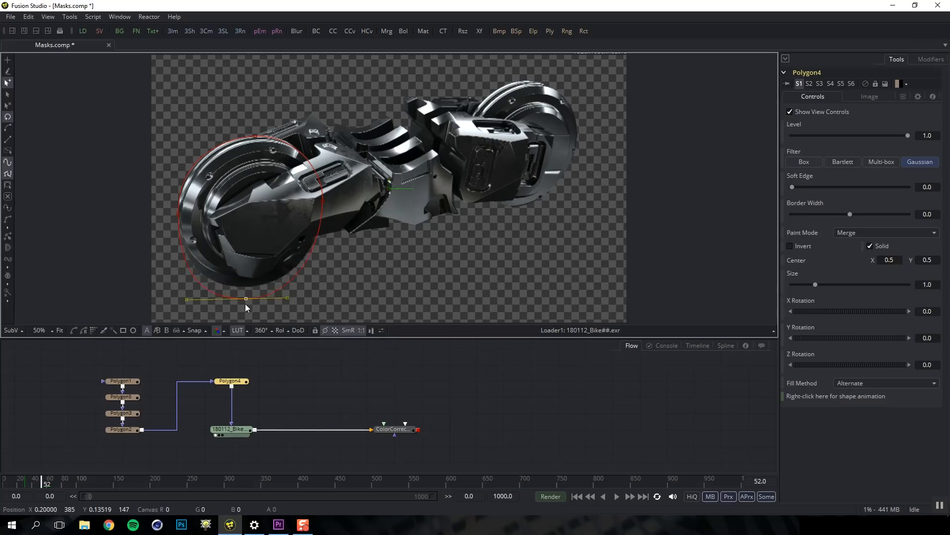
{"action": "left_click_drag", "start_coordinate": [179, 214], "coordinate": [159, 213]}
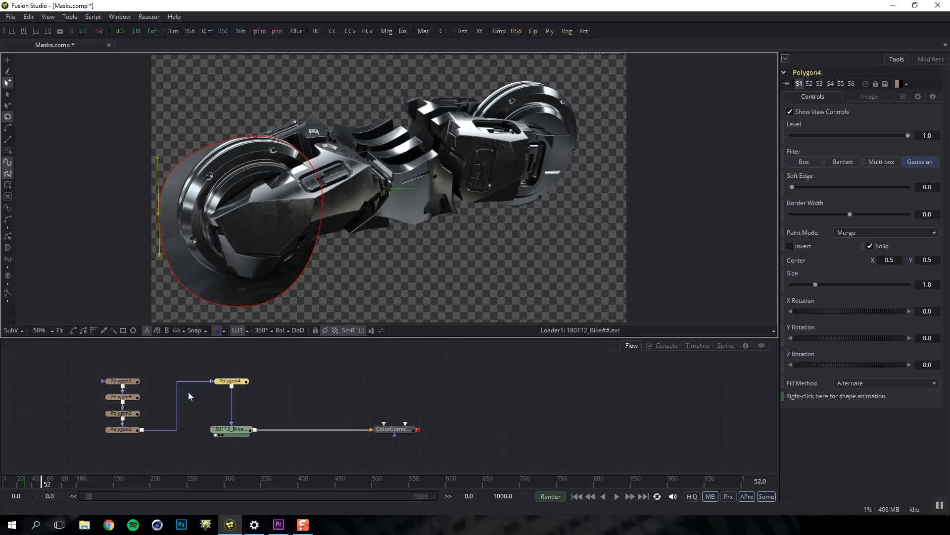
{"action": "mouse_move", "coordinate": [38, 484]}
{"action": "left_mouse_down"}
{"action": "mouse_move", "coordinate": [24, 485]}
{"action": "mouse_move", "coordinate": [35, 486]}
{"action": "left_mouse_up"}
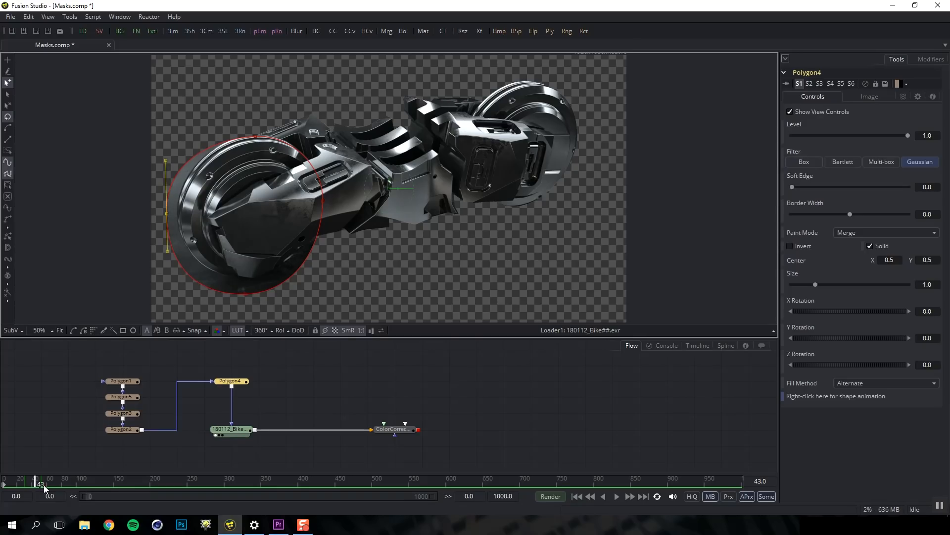
{"action": "left_click", "coordinate": [698, 345]}
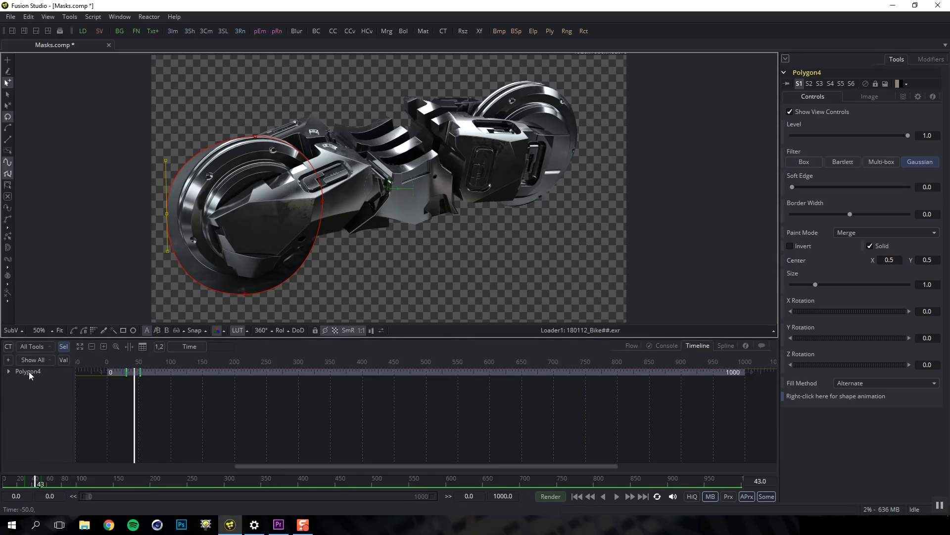
{"action": "left_click", "coordinate": [138, 373]}
{"action": "mouse_move", "coordinate": [137, 376]}
{"action": "left_mouse_down"}
{"action": "mouse_move", "coordinate": [150, 374]}
{"action": "mouse_move", "coordinate": [142, 375]}
{"action": "left_mouse_up"}
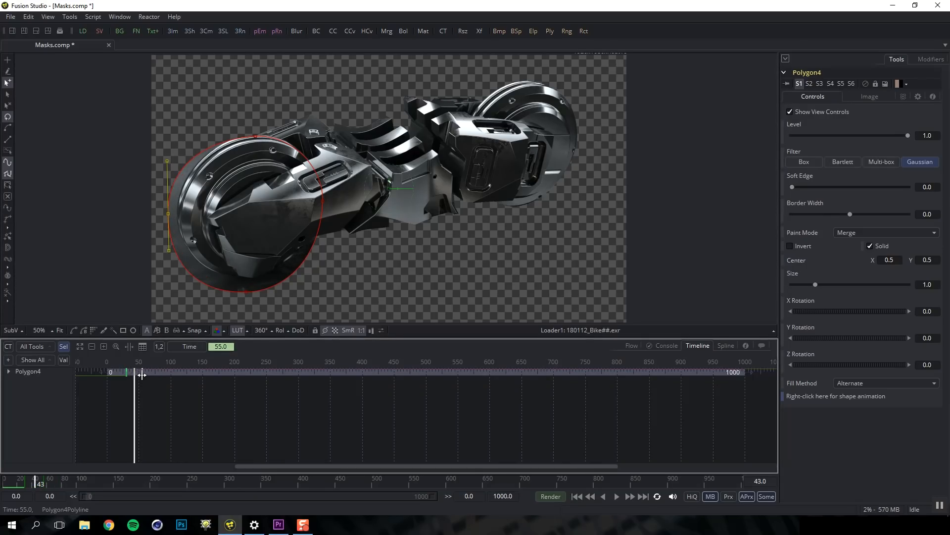
Smooth the Polyline curve so it eases into the frame-55 keyframe in the Spline editor
{"action": "left_click", "coordinate": [726, 346]}
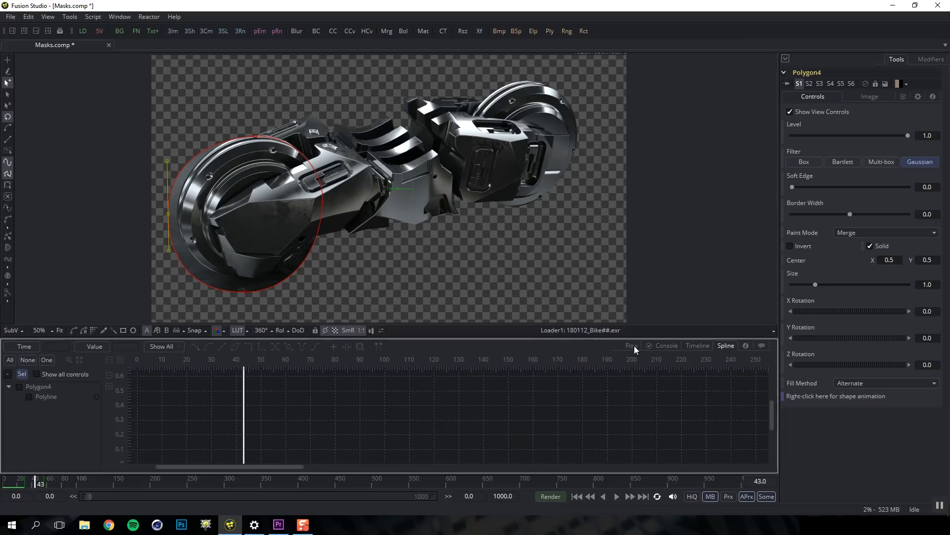
{"action": "left_click", "coordinate": [37, 397]}
{"action": "left_click", "coordinate": [29, 397]}
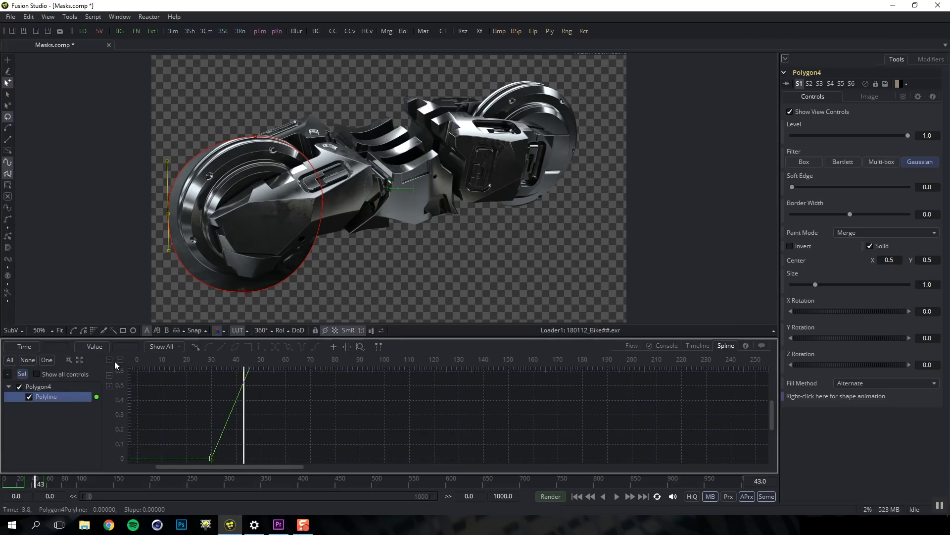
{"action": "left_click", "coordinate": [80, 360]}
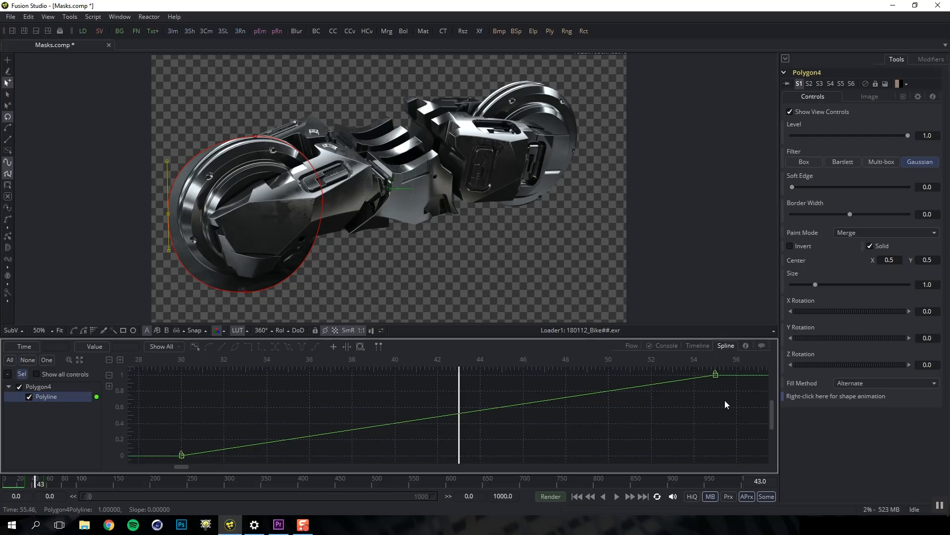
{"action": "left_click_drag", "start_coordinate": [737, 408], "coordinate": [664, 351]}
{"action": "left_click_drag", "start_coordinate": [535, 405], "coordinate": [527, 382]}
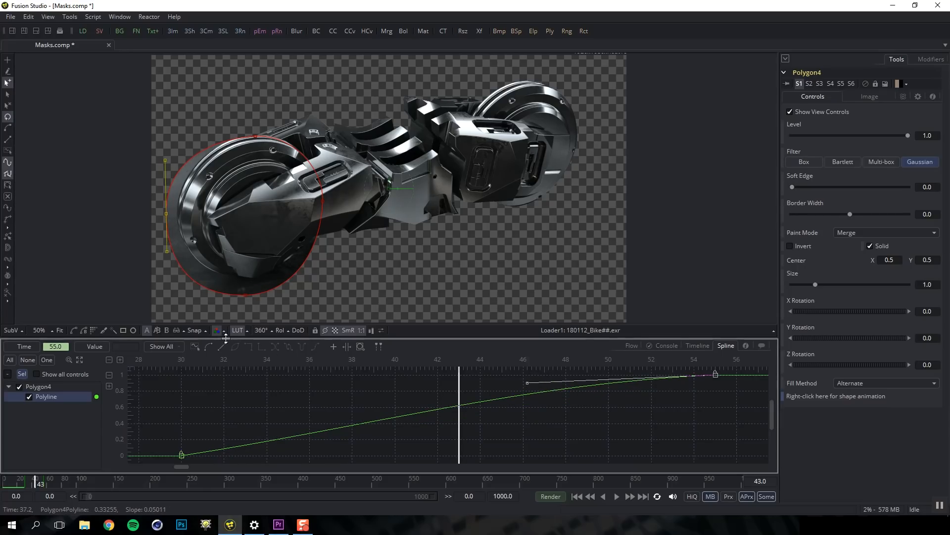
{"action": "left_click", "coordinate": [208, 346]}
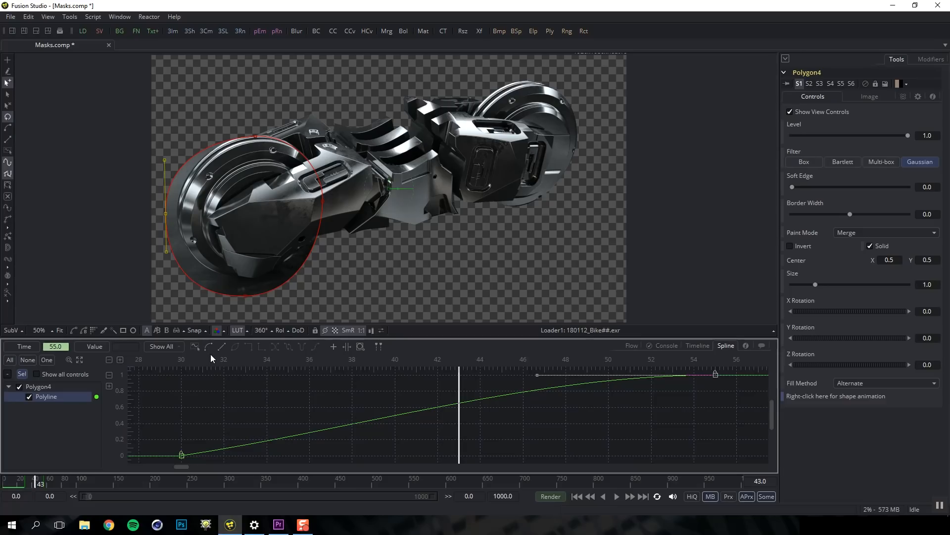
{"action": "left_click", "coordinate": [633, 346]}
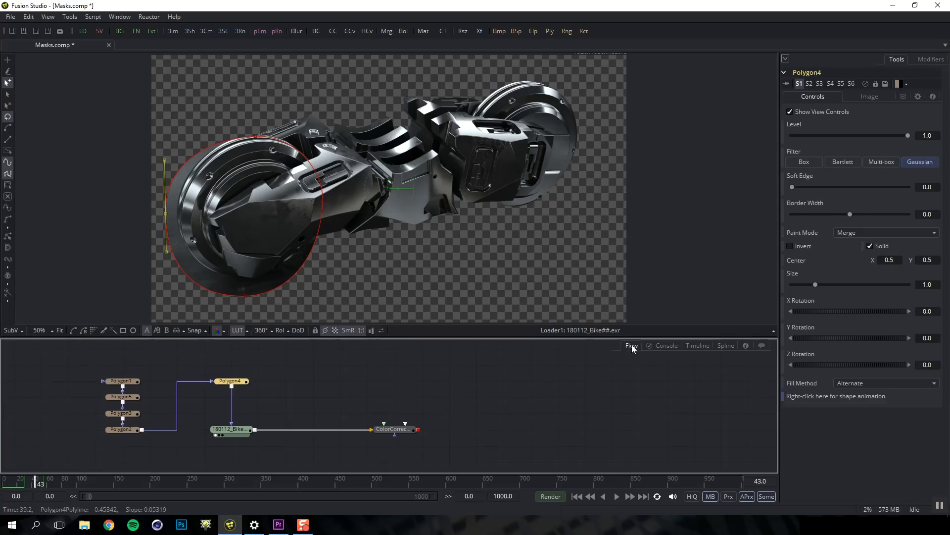
Remove the Polygon4Polyline shape animation from the polygon mask
{"action": "right_click", "coordinate": [812, 397]}
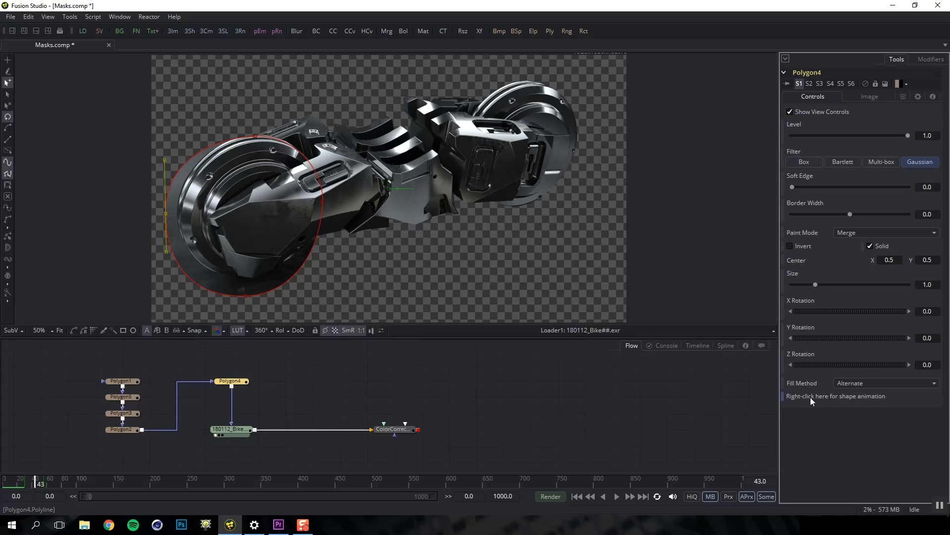
{"action": "right_click", "coordinate": [809, 397]}
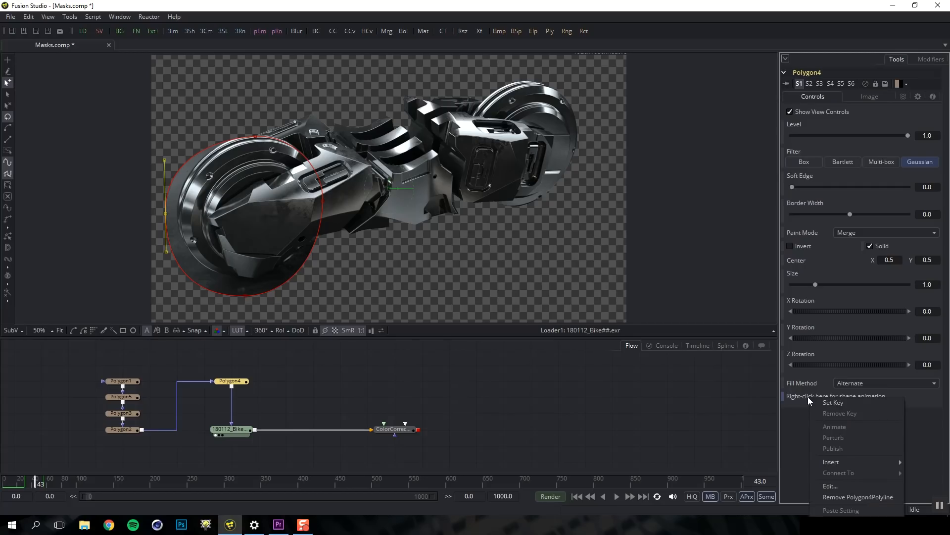
{"action": "left_click", "coordinate": [835, 497]}
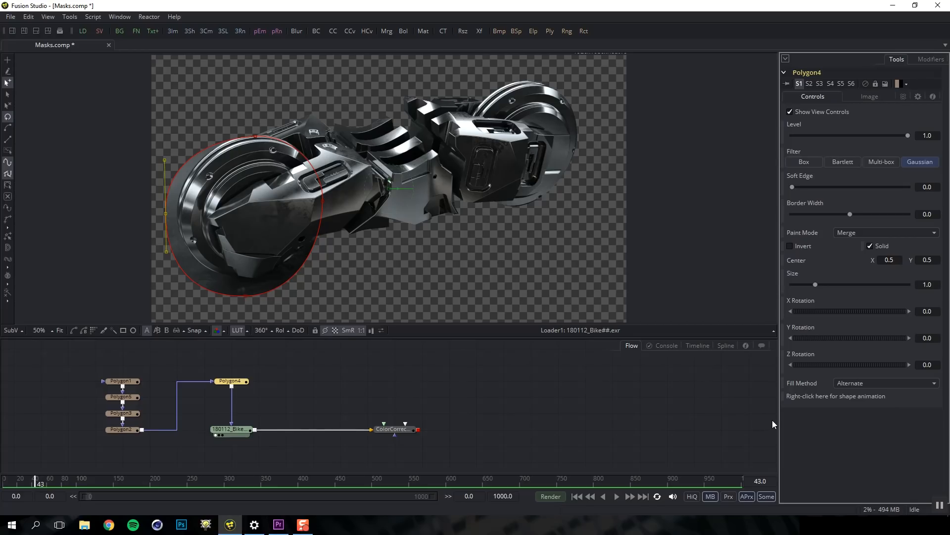
{"action": "right_click", "coordinate": [805, 396]}
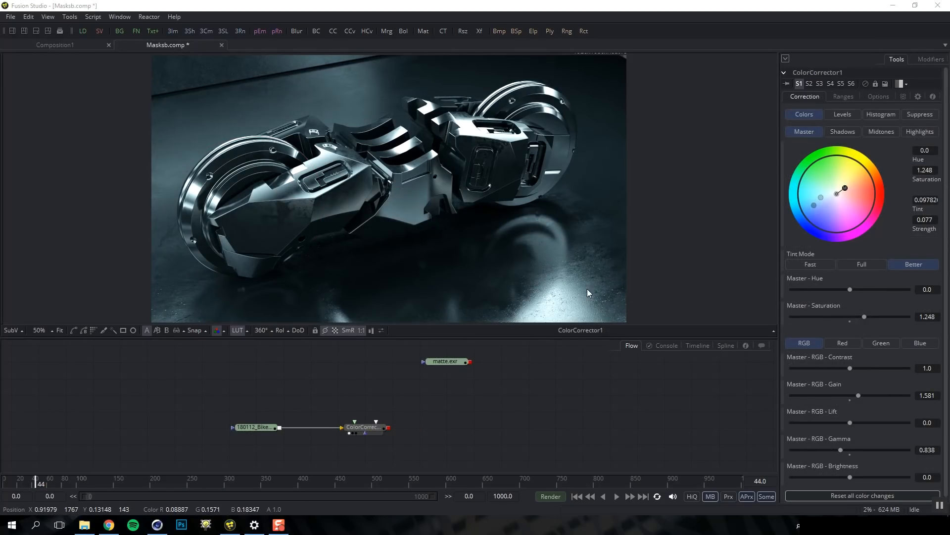
Load matte.exr into the viewer, check its red, green, blue and alpha channels, then return to colour
{"action": "left_click", "coordinate": [450, 361]}
{"action": "left_click_drag", "start_coordinate": [450, 361], "coordinate": [474, 263]}
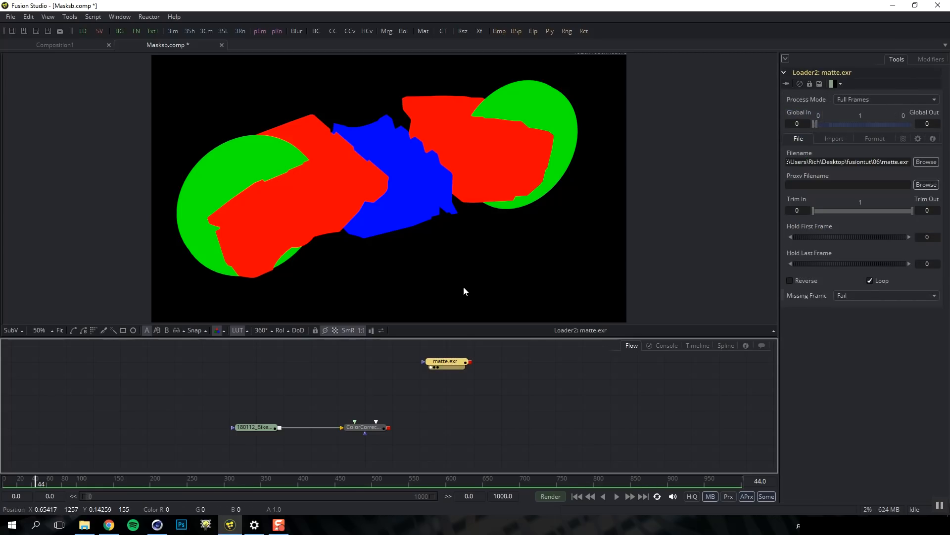
{"action": "key", "text": "r"}
{"action": "key", "text": "g"}
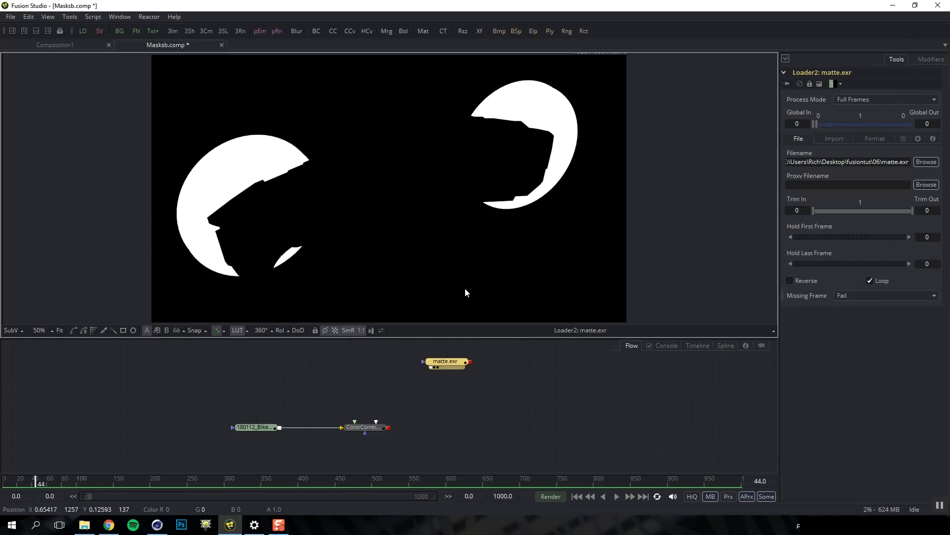
{"action": "key", "text": "b"}
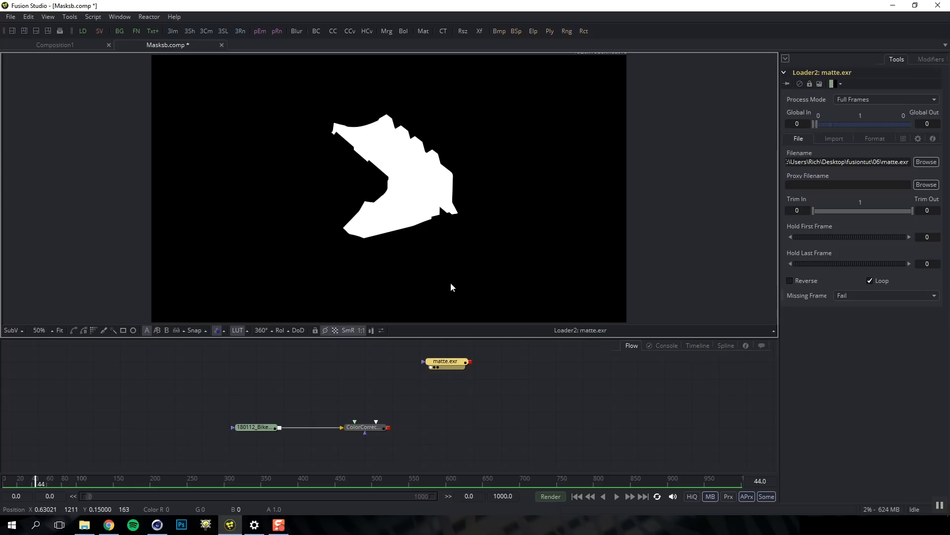
{"action": "key", "text": "a"}
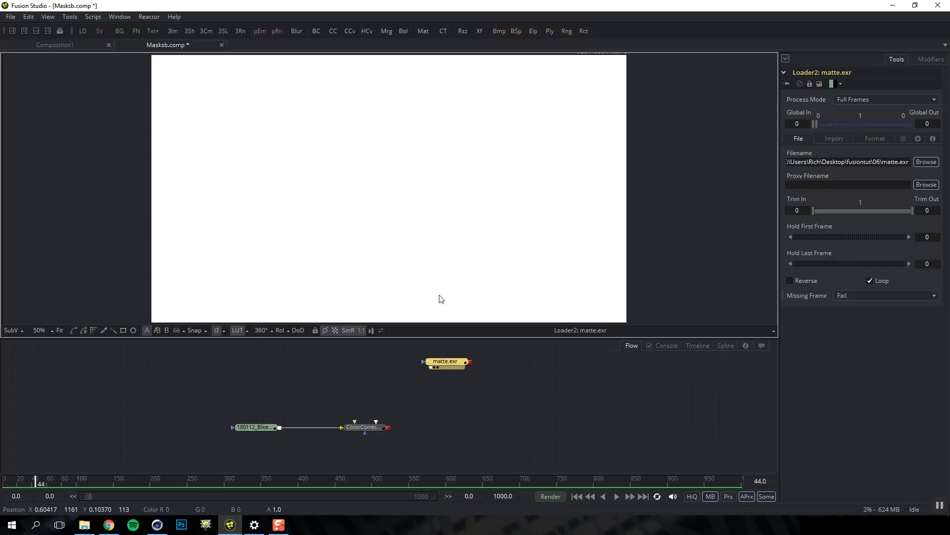
{"action": "key", "text": "c"}
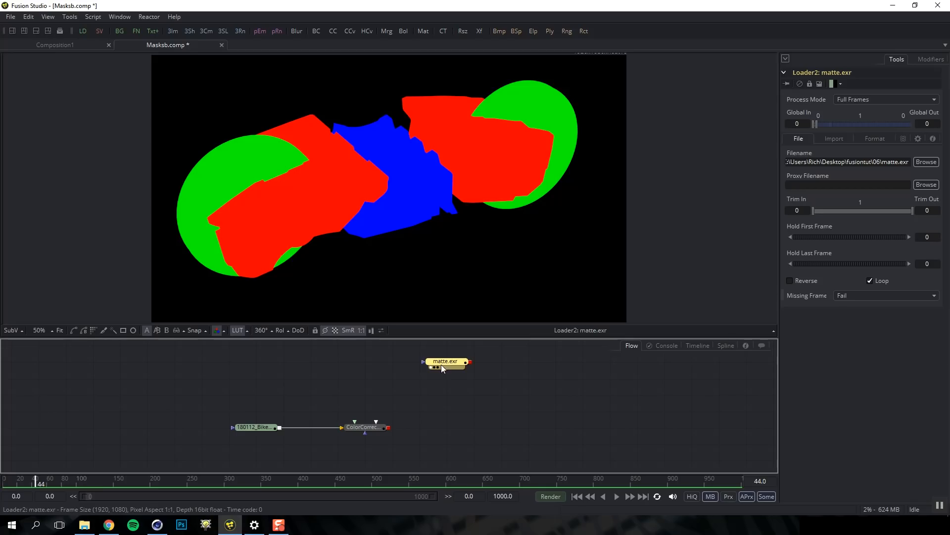
Add a Channel Booleans node after matte.exr and show it in the viewer
{"action": "key", "text": "shift+space"}
{"action": "type", "text": "chann"}
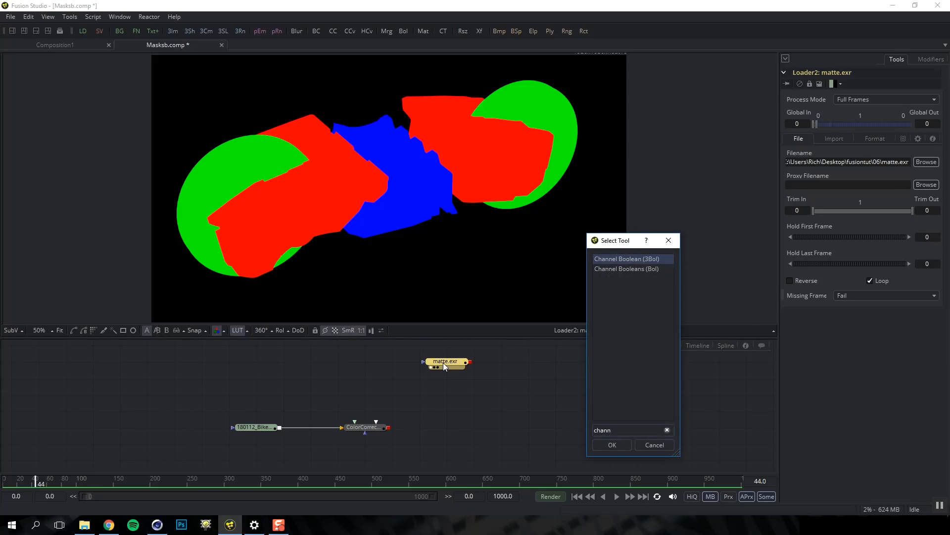
{"action": "key", "text": "Down"}
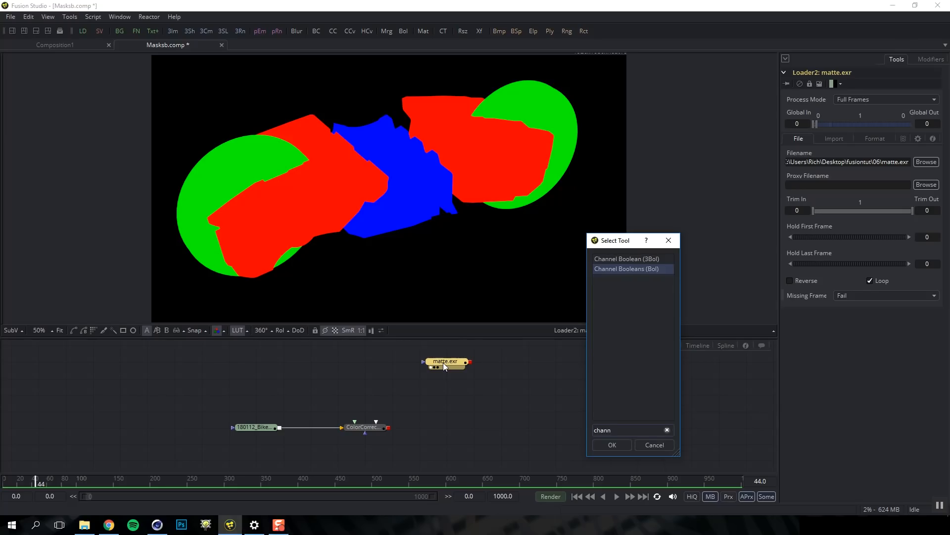
{"action": "key", "text": "Return"}
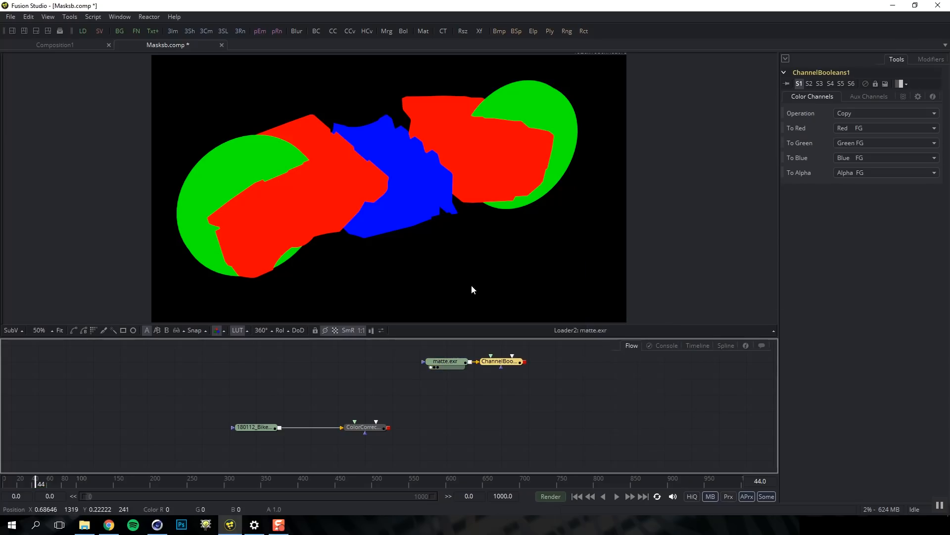
{"action": "key", "text": "1"}
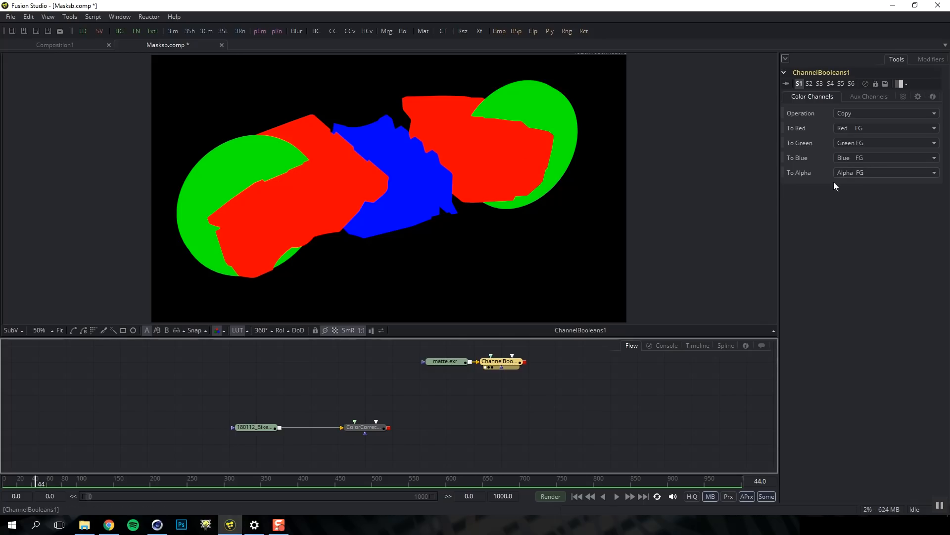
Set Channel Booleans To Alpha to Red BG, check the alpha matte, and select ColorCorrector1
{"action": "left_click", "coordinate": [855, 174]}
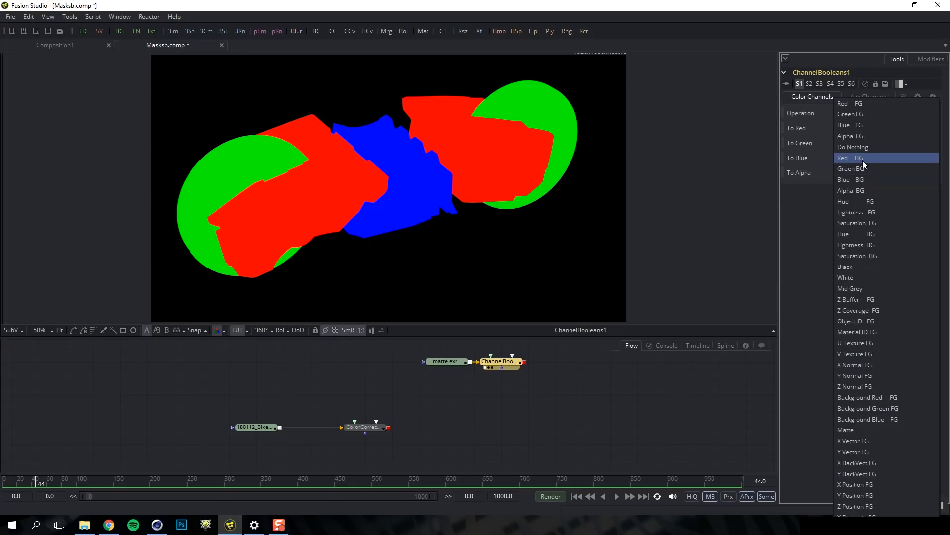
{"action": "left_click", "coordinate": [862, 161]}
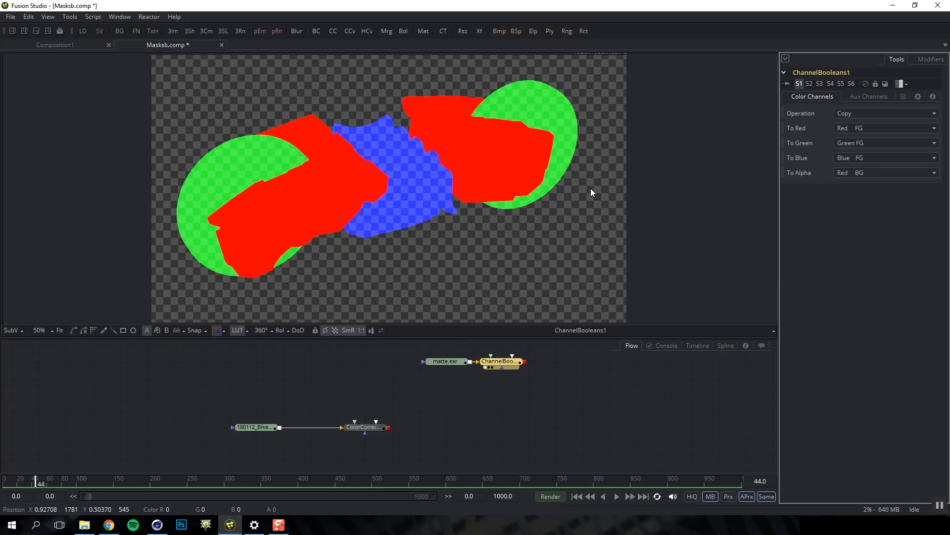
{"action": "key", "text": "a"}
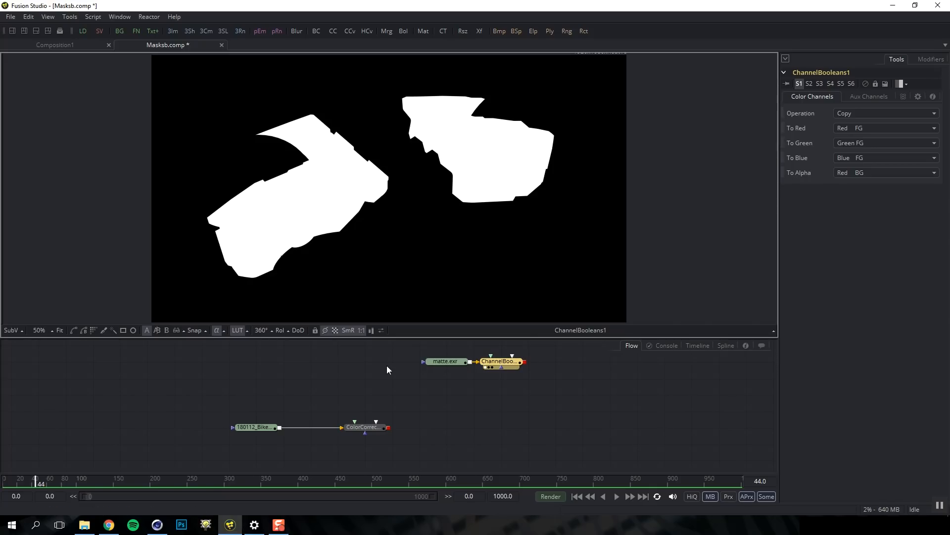
{"action": "left_click", "coordinate": [362, 431]}
Add ColorCorrector2 after ColorCorrector1 and tint the whole bike toward gold
{"action": "key", "text": "1"}
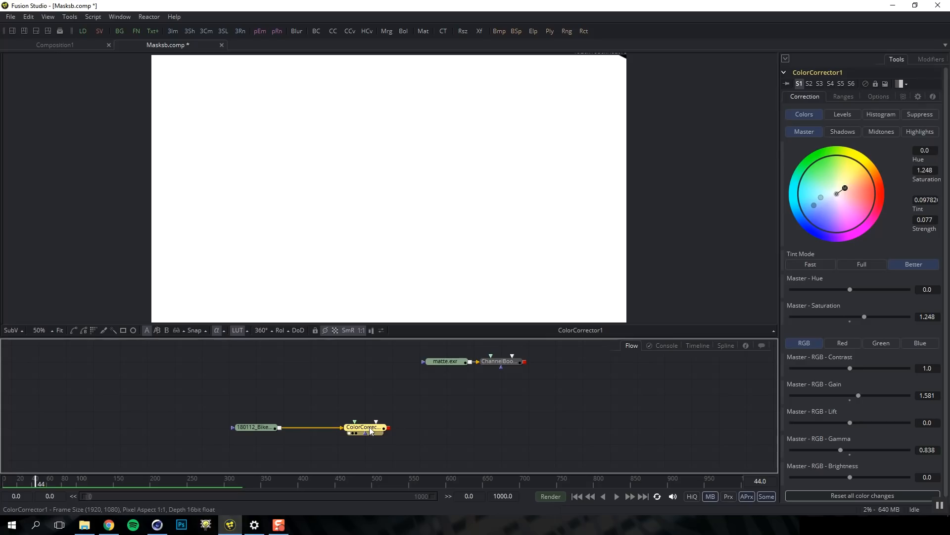
{"action": "key", "text": "c"}
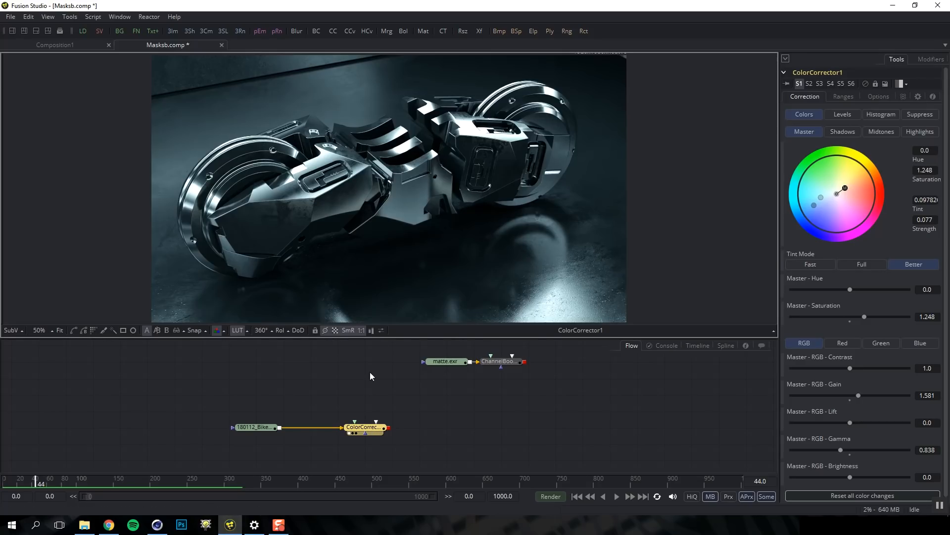
{"action": "key", "text": "ctrl+space"}
{"action": "type", "text": "c"}
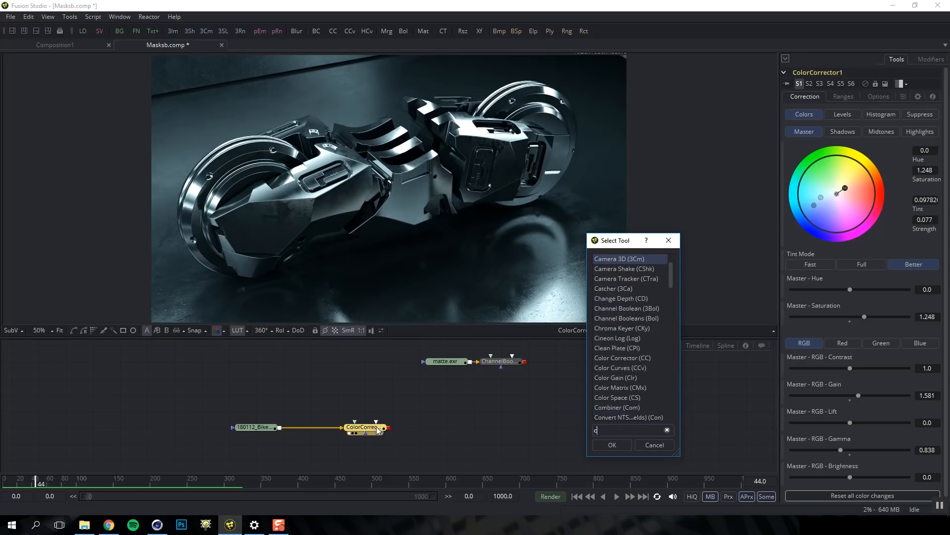
{"action": "type", "text": "ol"}
{"action": "key", "text": "Return"}
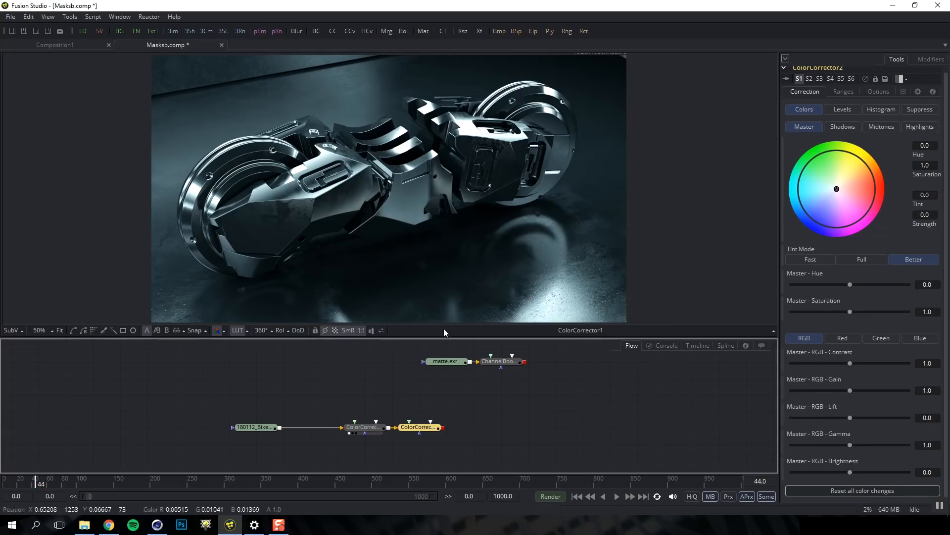
{"action": "left_click_drag", "start_coordinate": [435, 429], "coordinate": [489, 429]}
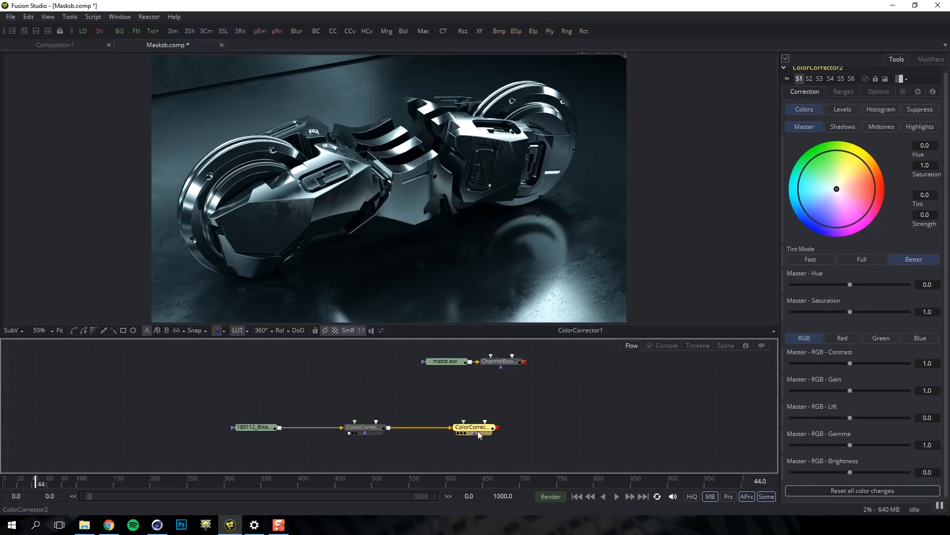
{"action": "key", "text": "1"}
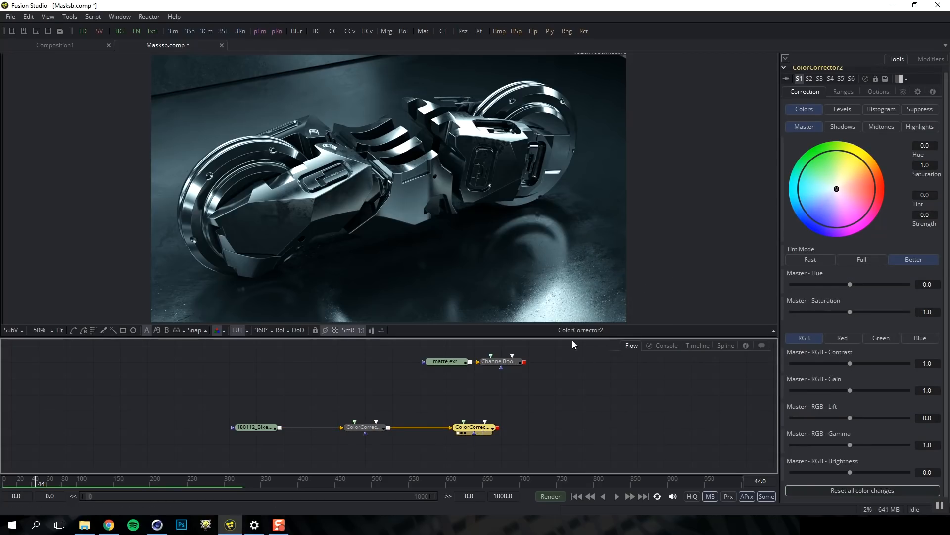
{"action": "mouse_move", "coordinate": [837, 189]}
{"action": "left_mouse_down"}
{"action": "mouse_move", "coordinate": [855, 174]}
{"action": "mouse_move", "coordinate": [850, 184]}
{"action": "left_mouse_up"}
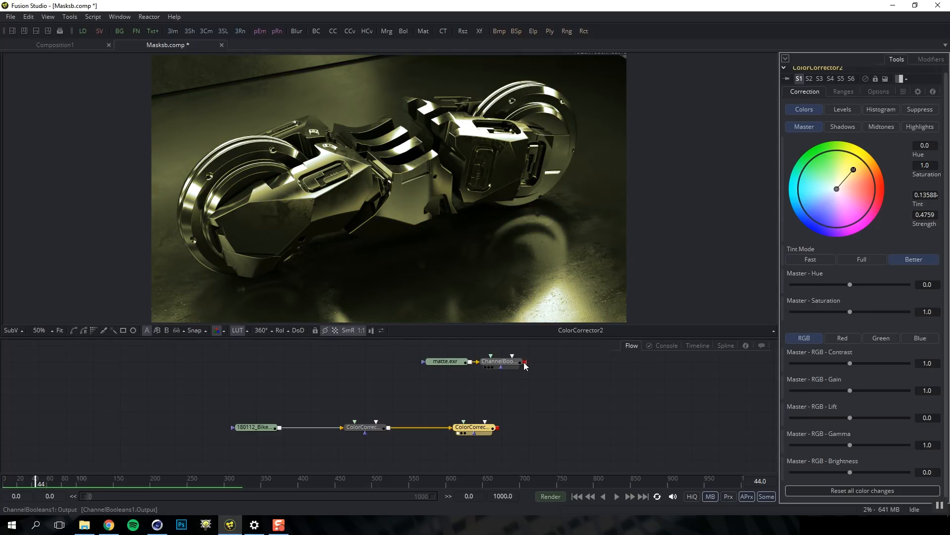
Use ChannelBooleans1 as ColorCorrector2's effect mask, with To Alpha set to Green BG
{"action": "left_click_drag", "start_coordinate": [525, 365], "coordinate": [474, 433]}
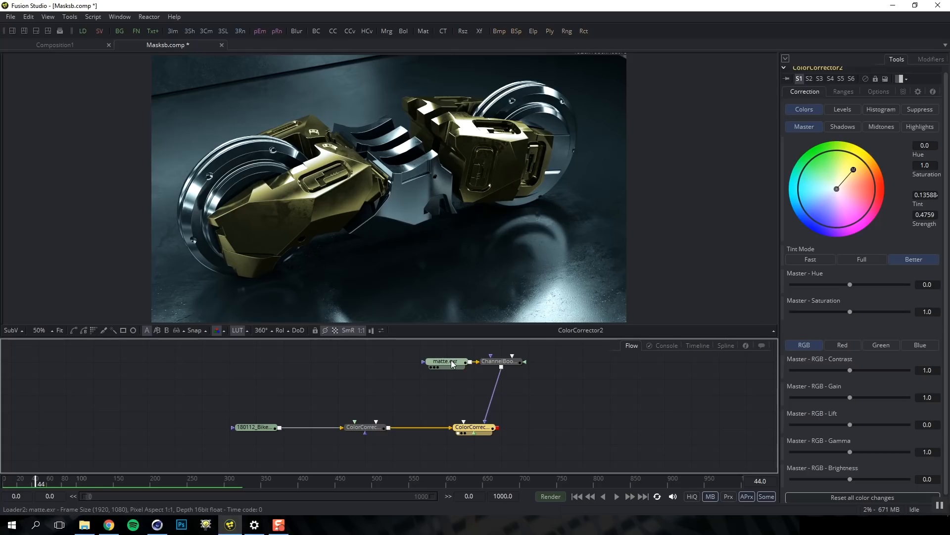
{"action": "left_click", "coordinate": [499, 362]}
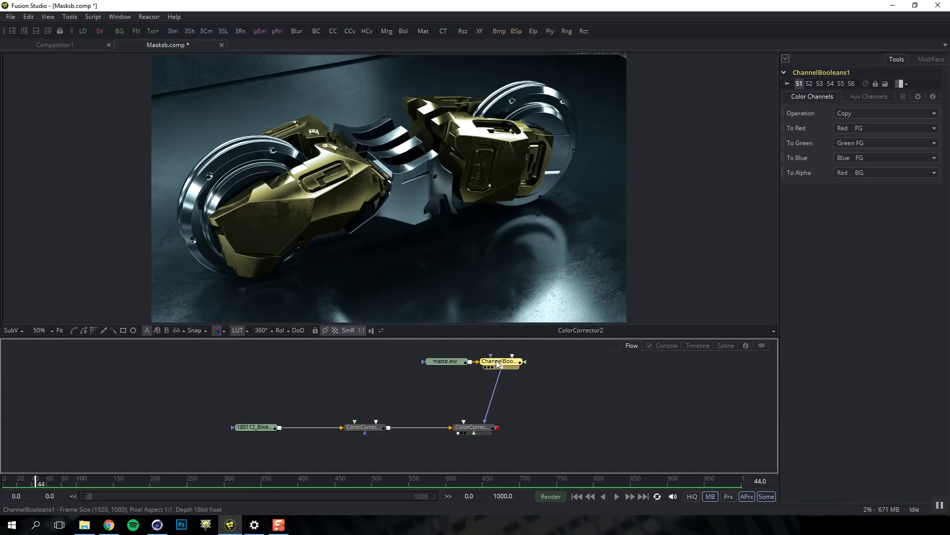
{"action": "left_click", "coordinate": [861, 173]}
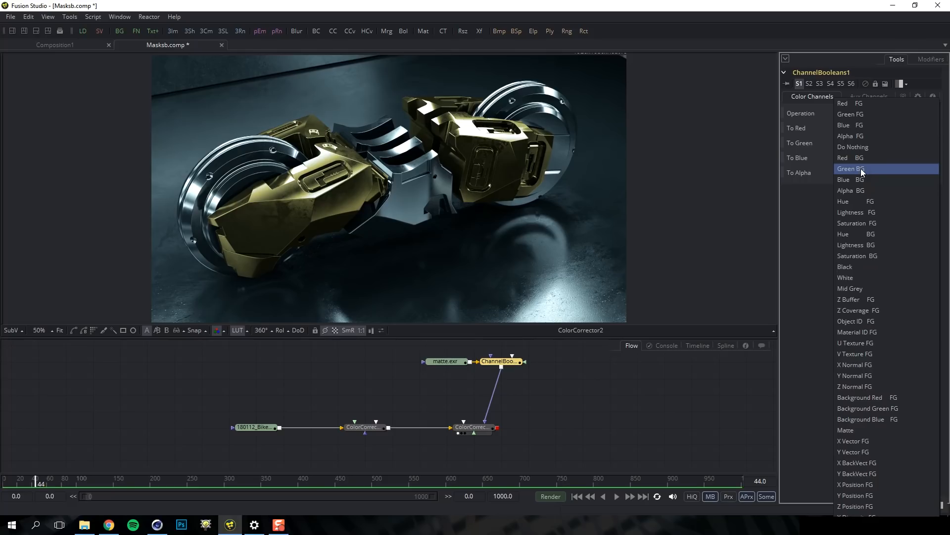
{"action": "left_click", "coordinate": [863, 173]}
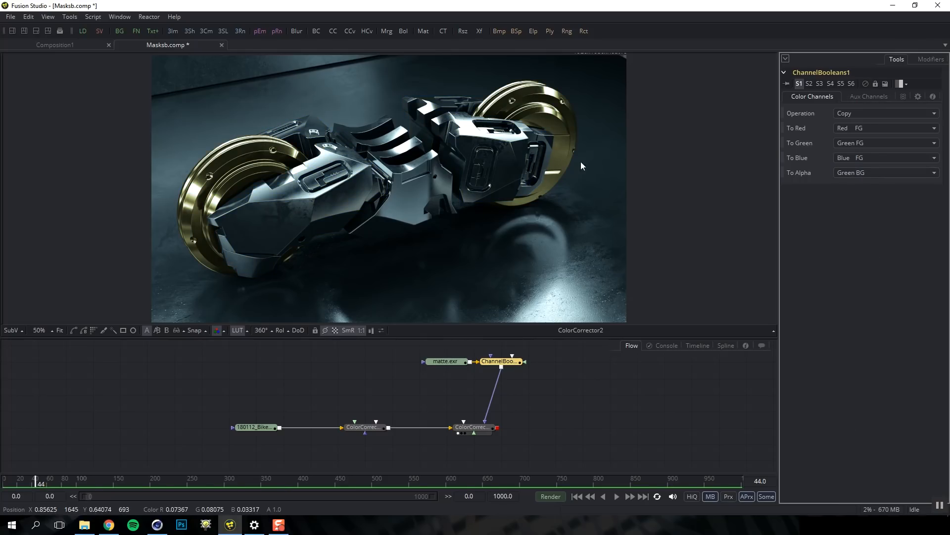
Change ChannelBooleans1's To Alpha from Green BG to Blue BG
{"action": "left_click", "coordinate": [863, 171]}
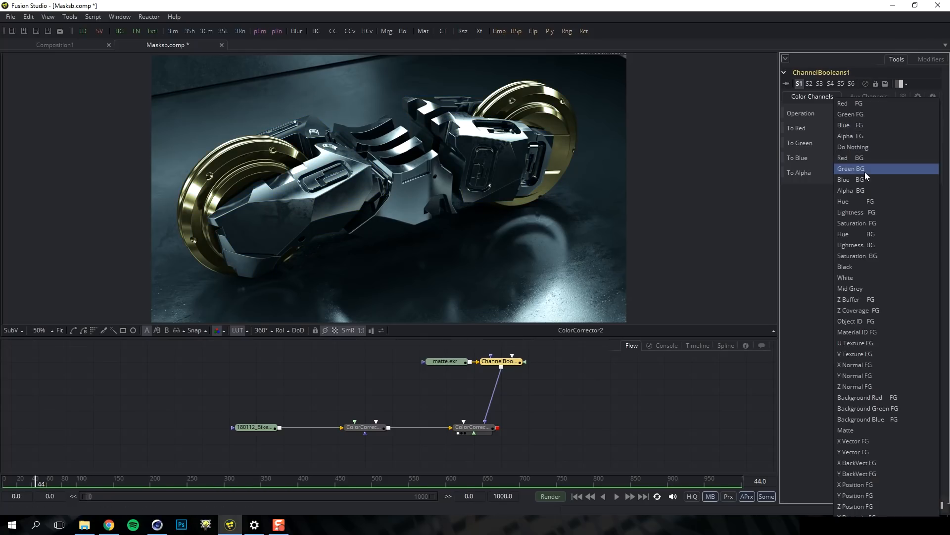
{"action": "left_click", "coordinate": [861, 178]}
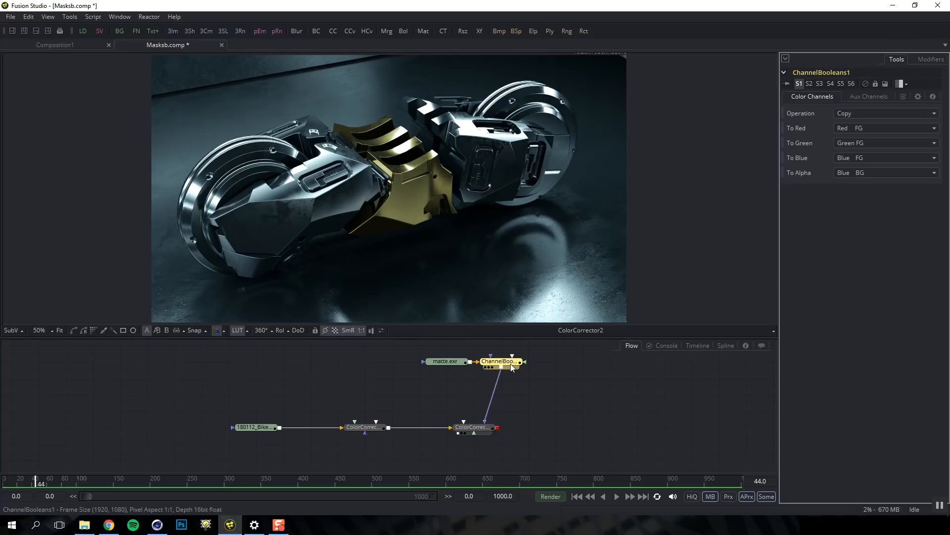
{"action": "mouse_move", "coordinate": [512, 367]}
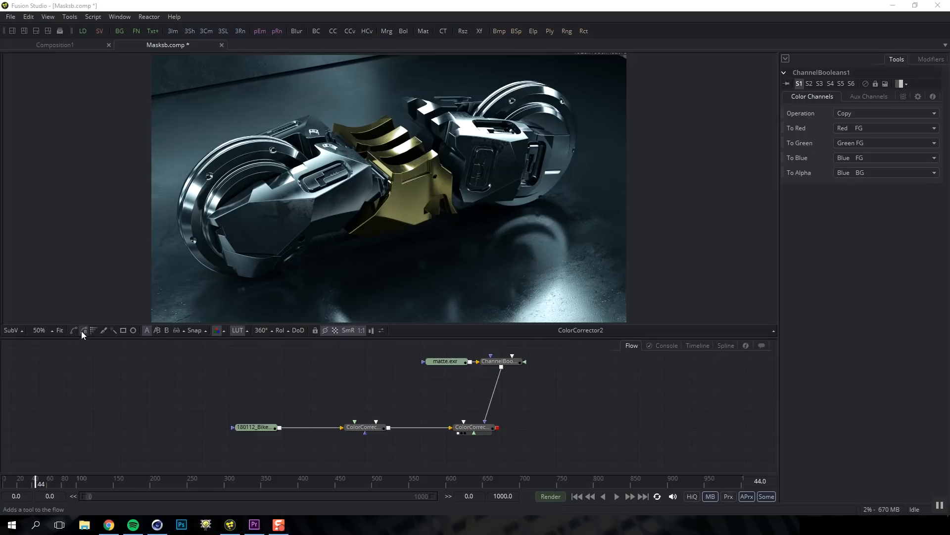
Select the bike Loader, add an Ellipse mask to it, then clear the node selection
{"action": "left_click", "coordinate": [254, 428]}
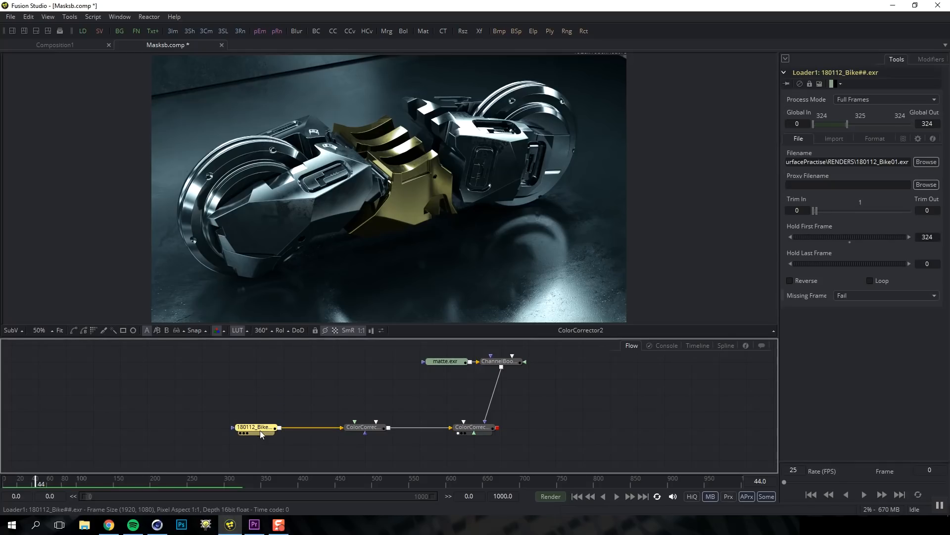
{"action": "left_click", "coordinate": [133, 330]}
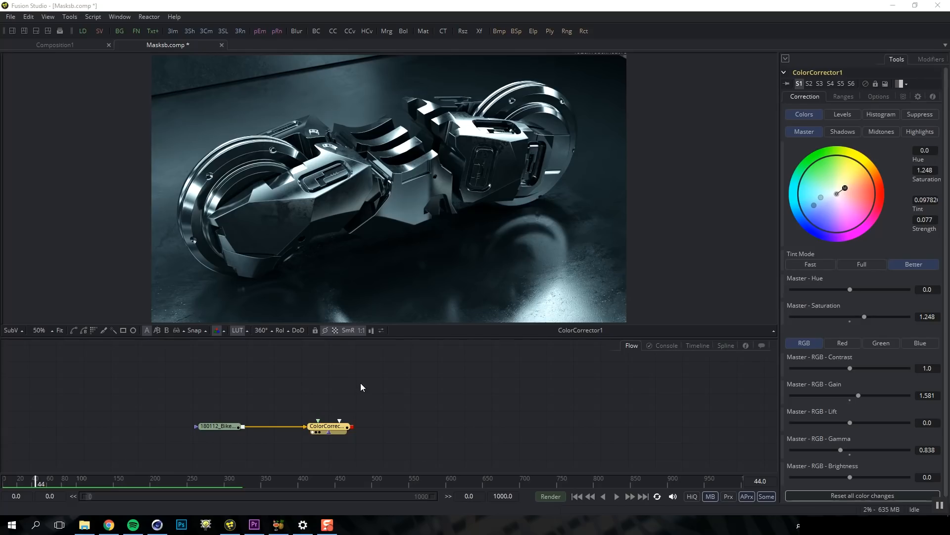
{"action": "left_click", "coordinate": [382, 404]}
Add a Background node via 'bg' and set its colour to a strong red
{"action": "key", "text": "shift+space"}
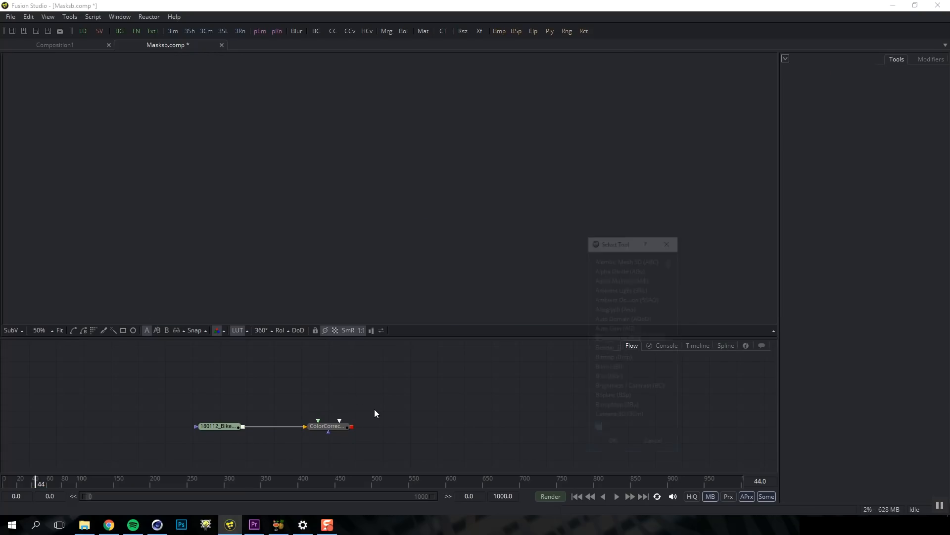
{"action": "type", "text": "bg"}
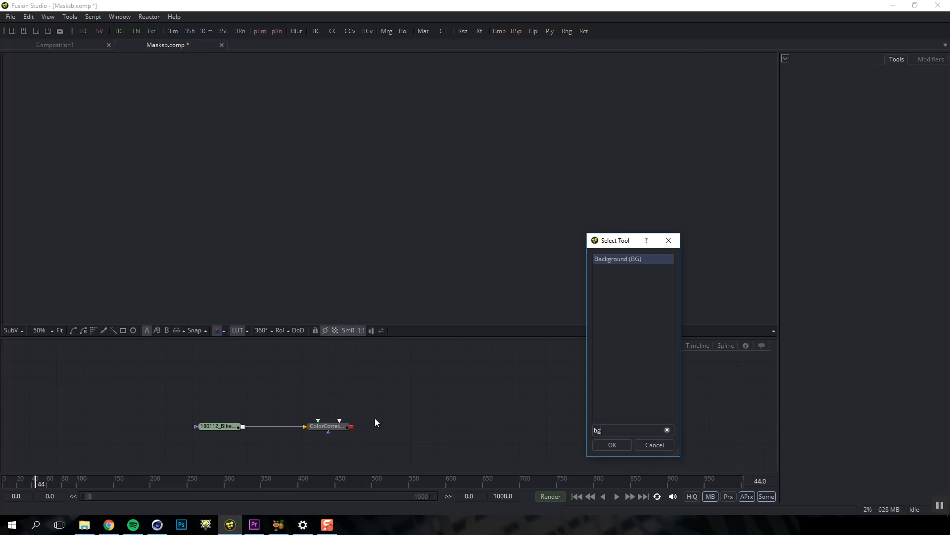
{"action": "key", "text": "Return"}
{"action": "key", "text": "1"}
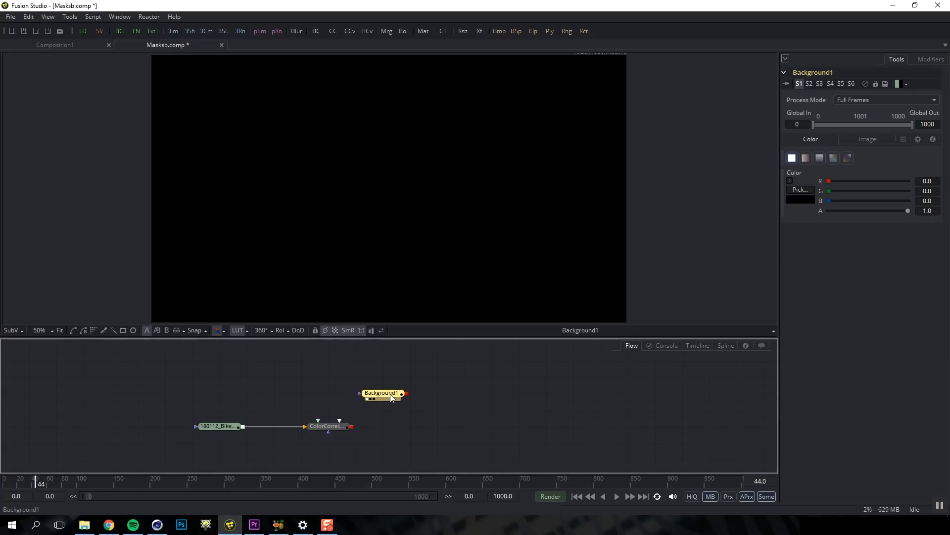
{"action": "left_click", "coordinate": [800, 190]}
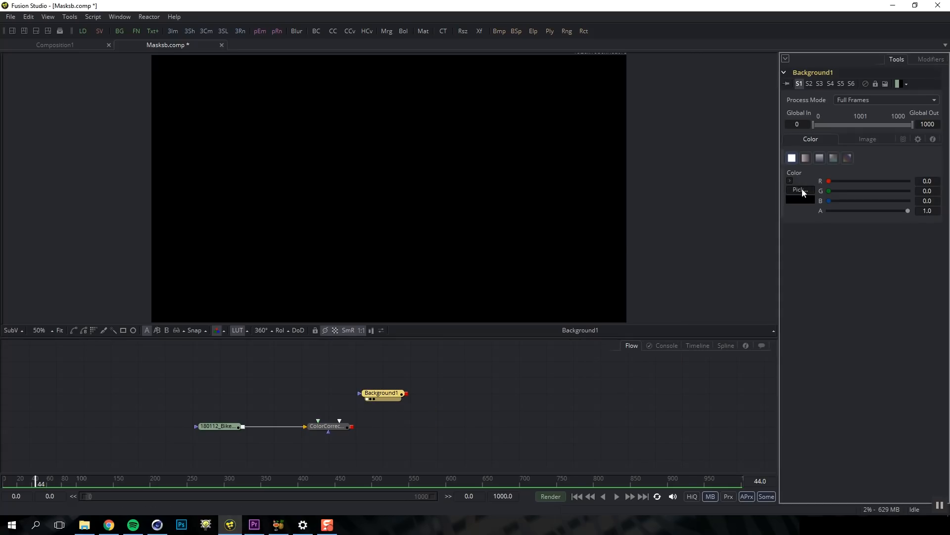
{"action": "left_click", "coordinate": [465, 174]}
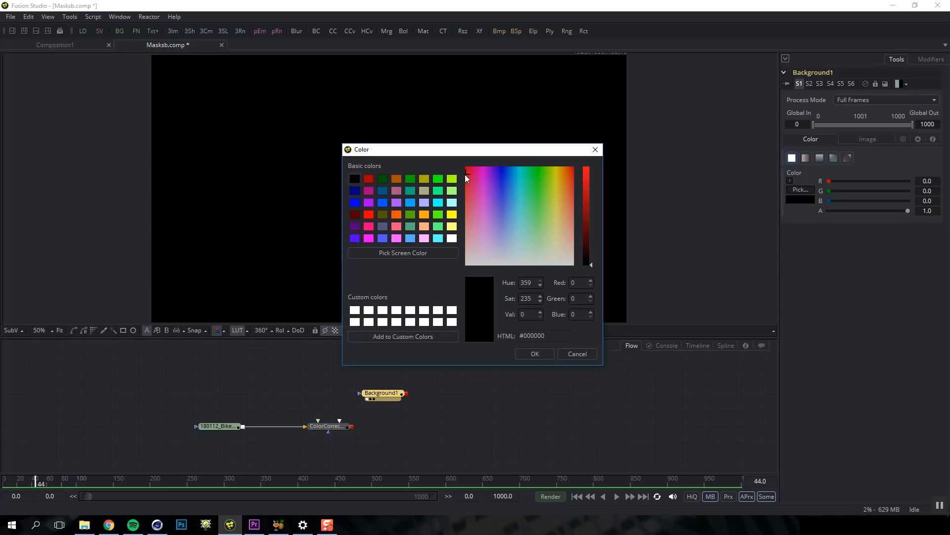
{"action": "left_click", "coordinate": [586, 181]}
{"action": "left_click", "coordinate": [537, 353]}
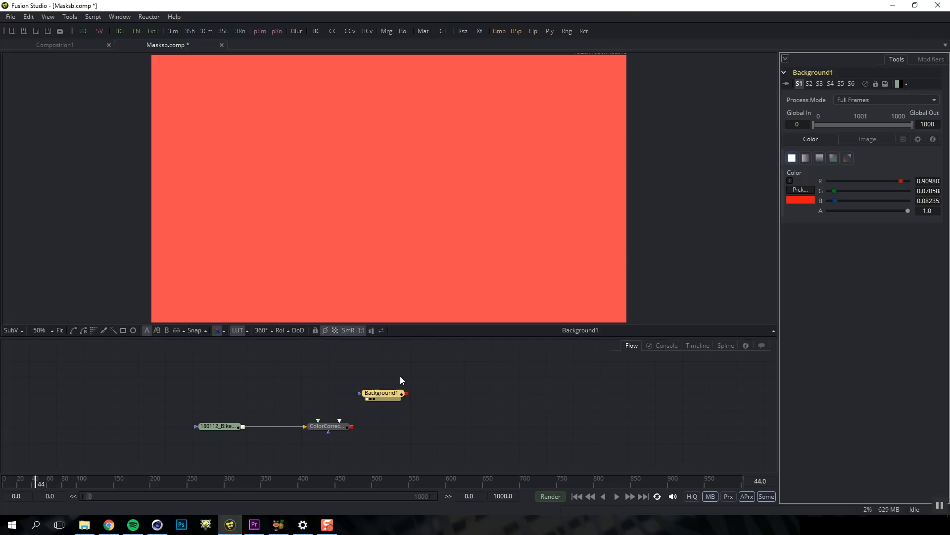
Mask the red Background with an Ellipse and view ColorCorrector1's bike
{"action": "left_click", "coordinate": [133, 330]}
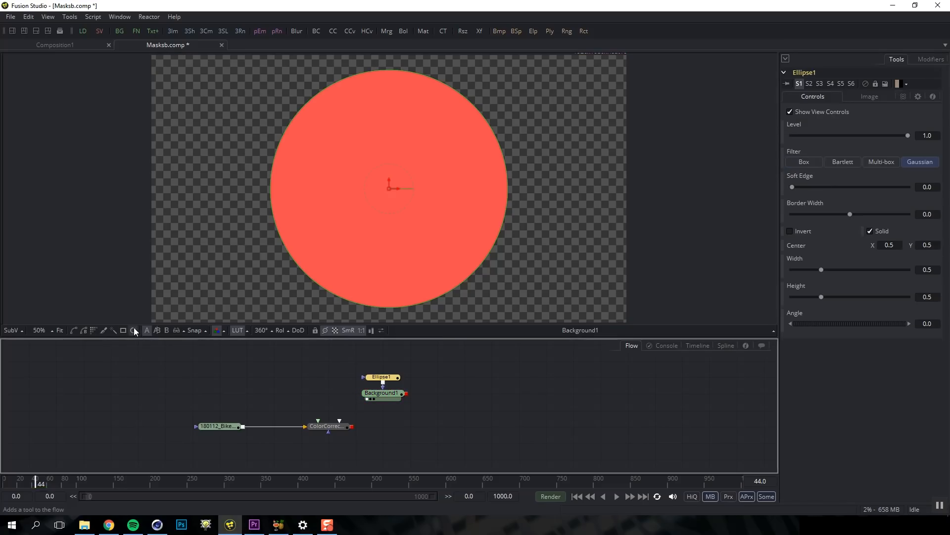
{"action": "left_click", "coordinate": [388, 394]}
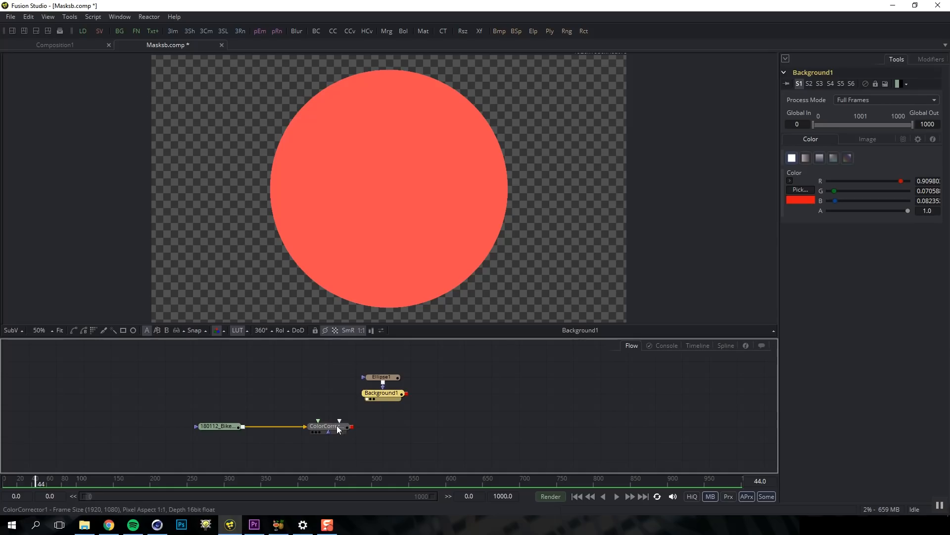
{"action": "left_click_drag", "start_coordinate": [324, 426], "coordinate": [351, 284]}
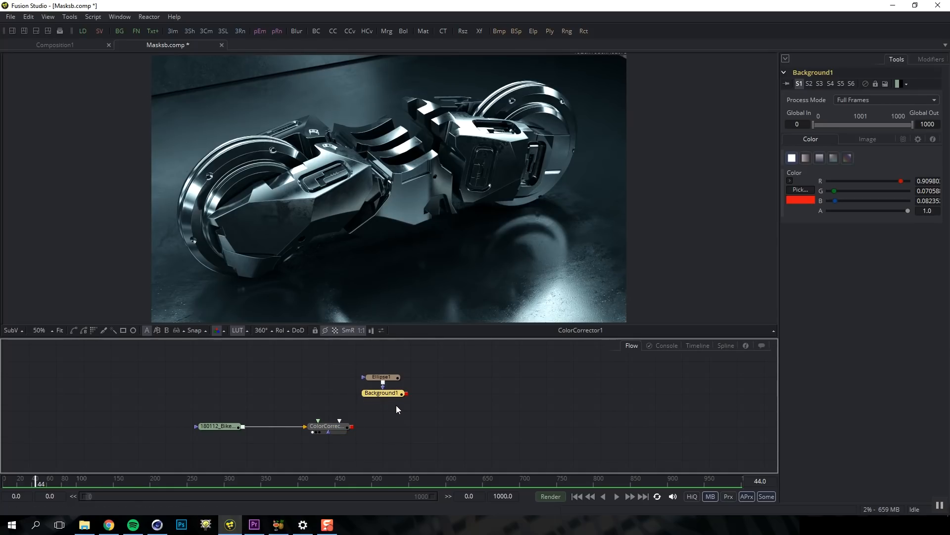
Add Merge1 with the bike as background and the red Background1 circle as foreground
{"action": "key", "text": "ctrl+space"}
{"action": "type", "text": "merge"}
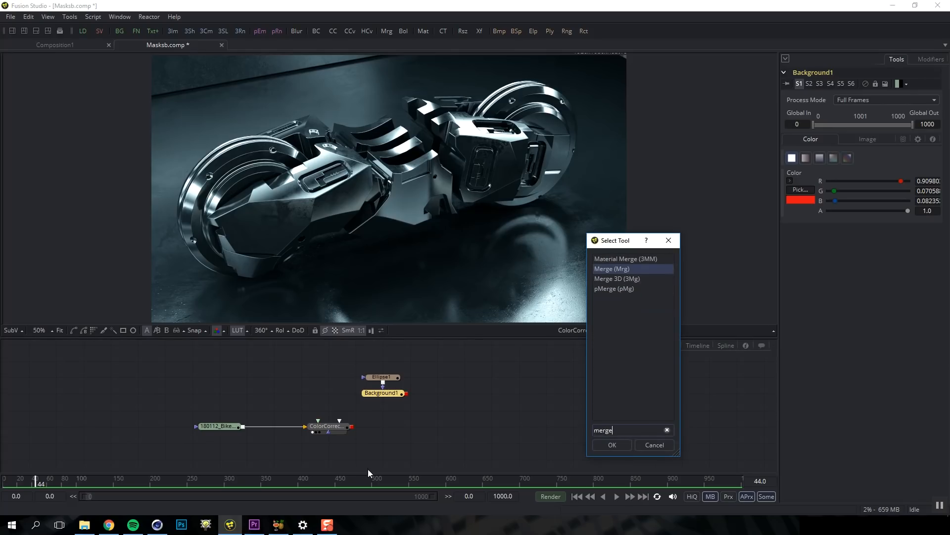
{"action": "key", "text": "Return"}
{"action": "left_click_drag", "start_coordinate": [433, 393], "coordinate": [407, 424]}
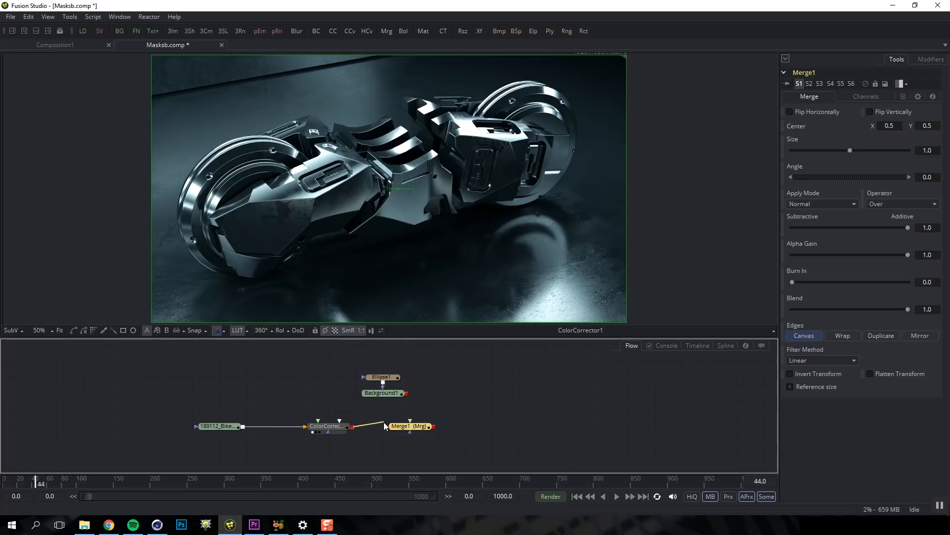
{"action": "left_click_drag", "start_coordinate": [384, 422], "coordinate": [385, 426]}
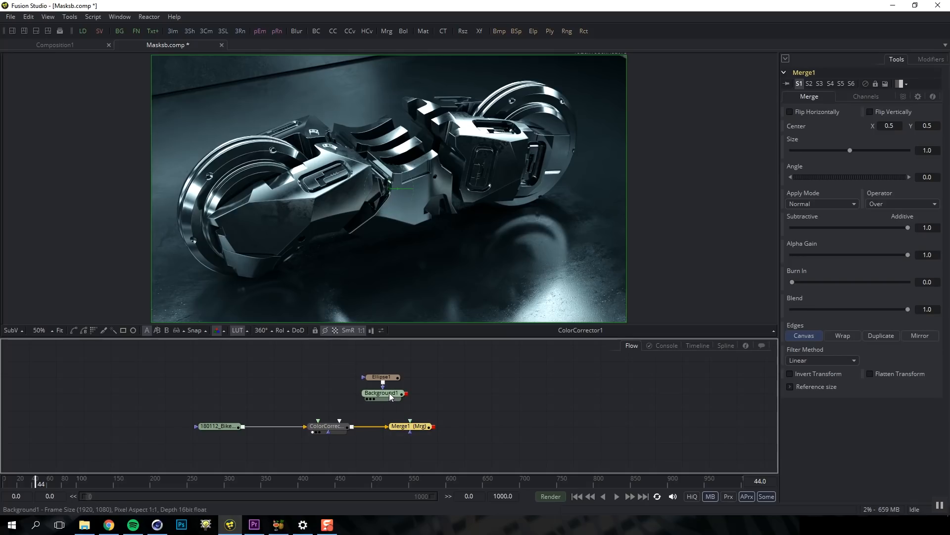
{"action": "left_click_drag", "start_coordinate": [406, 394], "coordinate": [412, 424]}
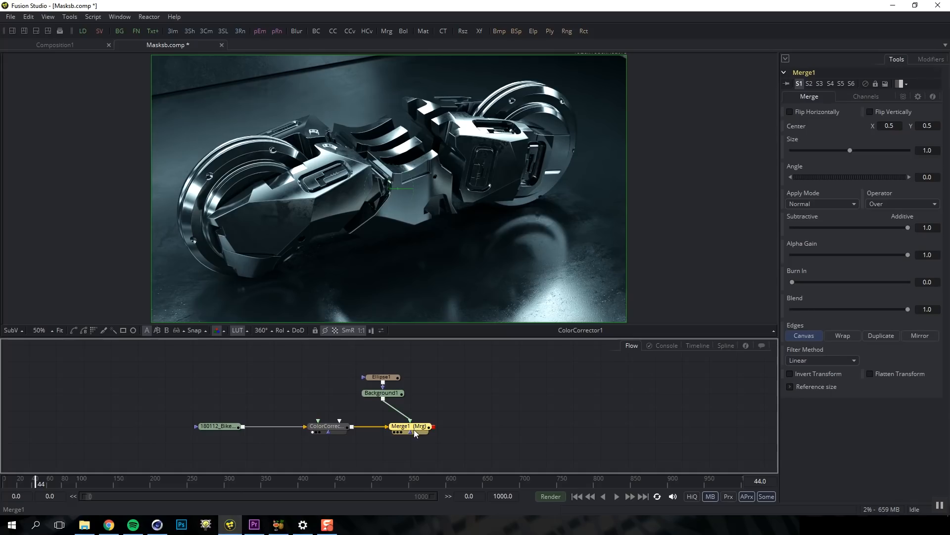
{"action": "key", "text": "1"}
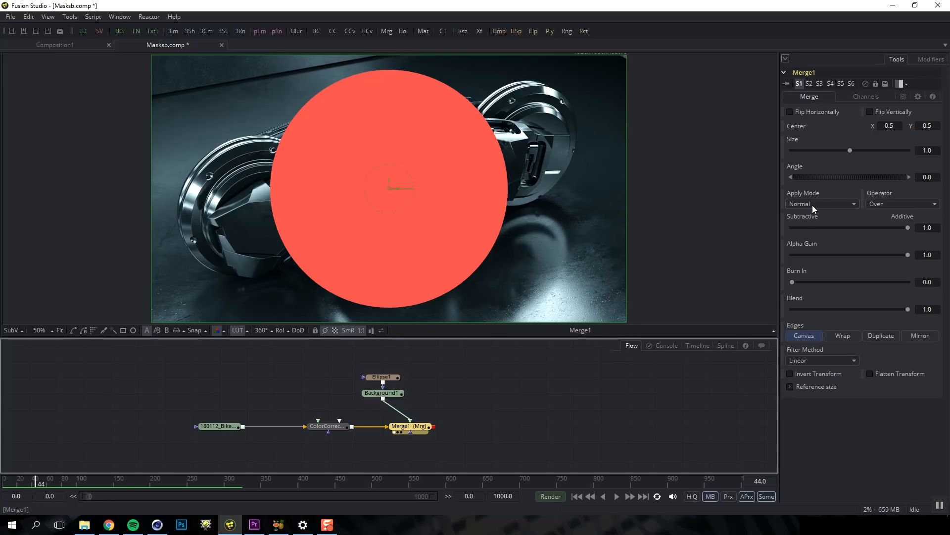
Try Screen, Multiply and Overlay apply modes on Merge1, then return to Normal
{"action": "left_click", "coordinate": [848, 202]}
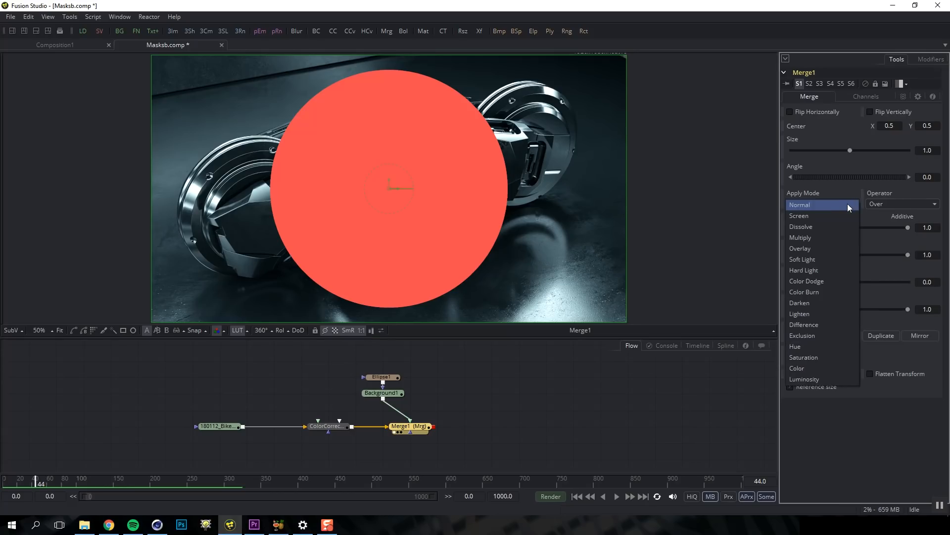
{"action": "left_click", "coordinate": [838, 213]}
{"action": "left_click", "coordinate": [839, 205]}
{"action": "left_click", "coordinate": [833, 226]}
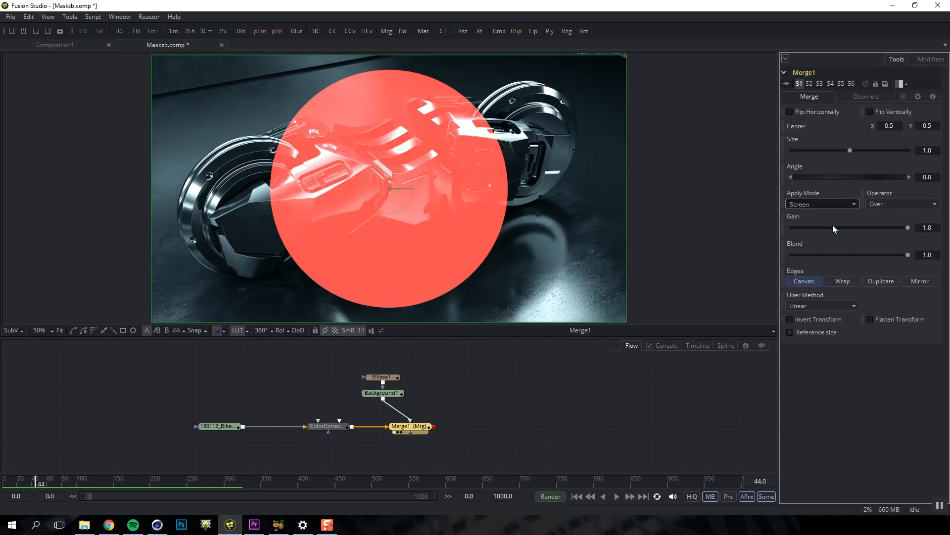
{"action": "left_click", "coordinate": [839, 205]}
{"action": "left_click", "coordinate": [832, 217]}
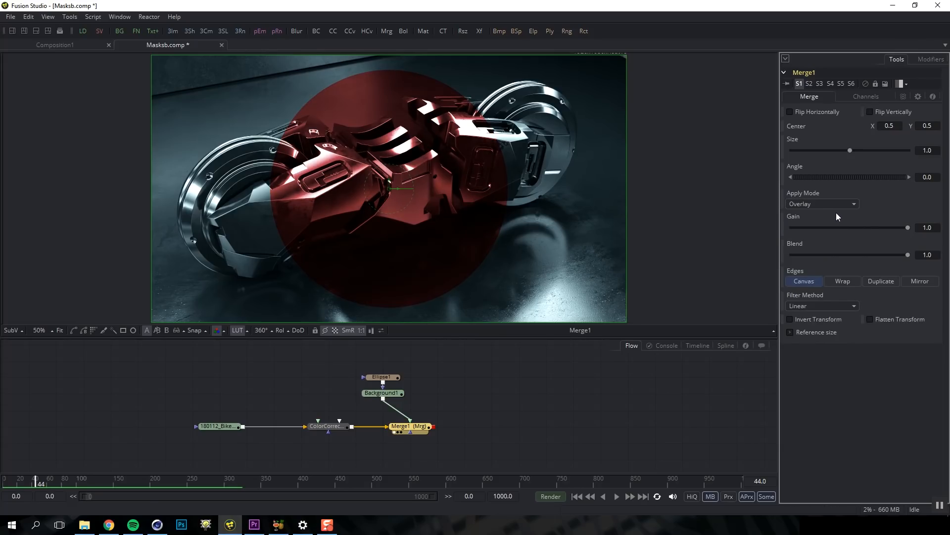
{"action": "left_click", "coordinate": [835, 201]}
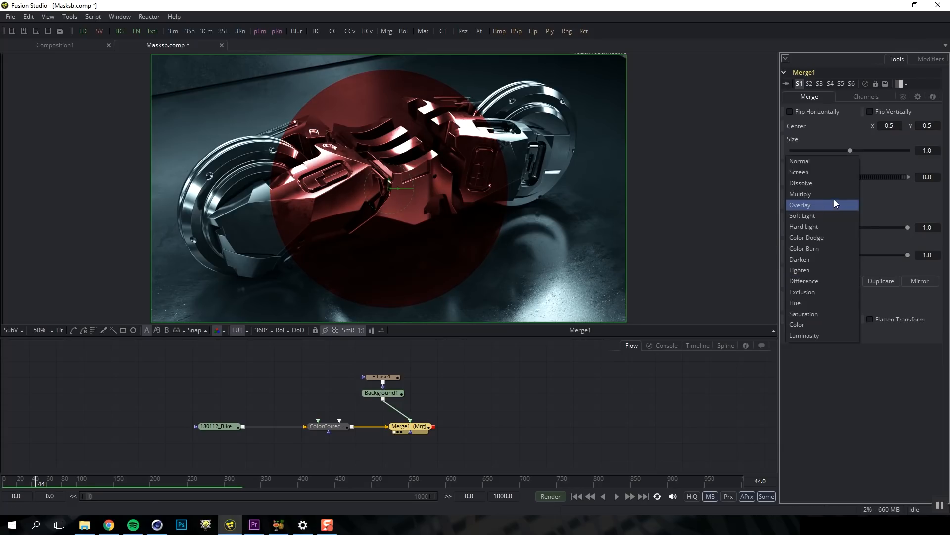
{"action": "left_click", "coordinate": [828, 163]}
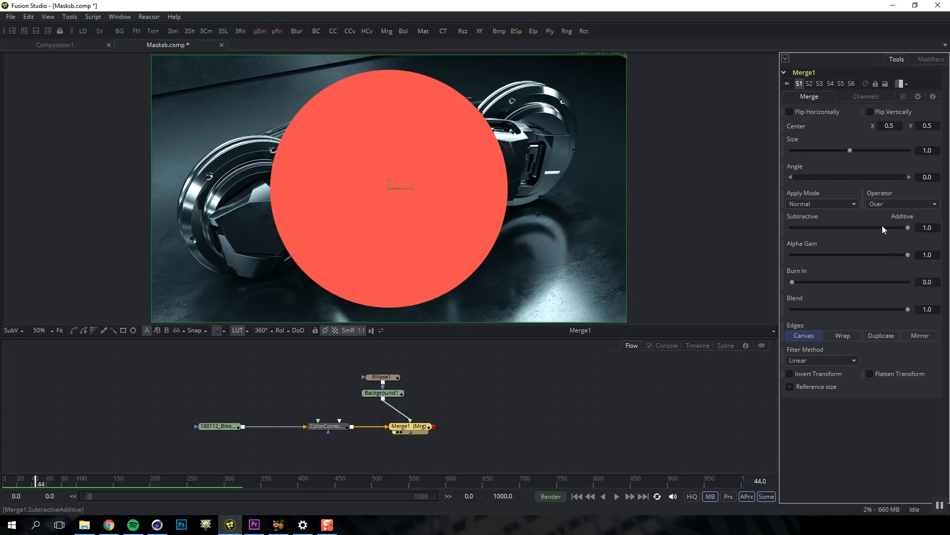
Set Merge1 Alpha Gain to 0, test Blend, and move the centre to 0.49375, 0.48333
{"action": "left_click_drag", "start_coordinate": [908, 255], "coordinate": [781, 272]}
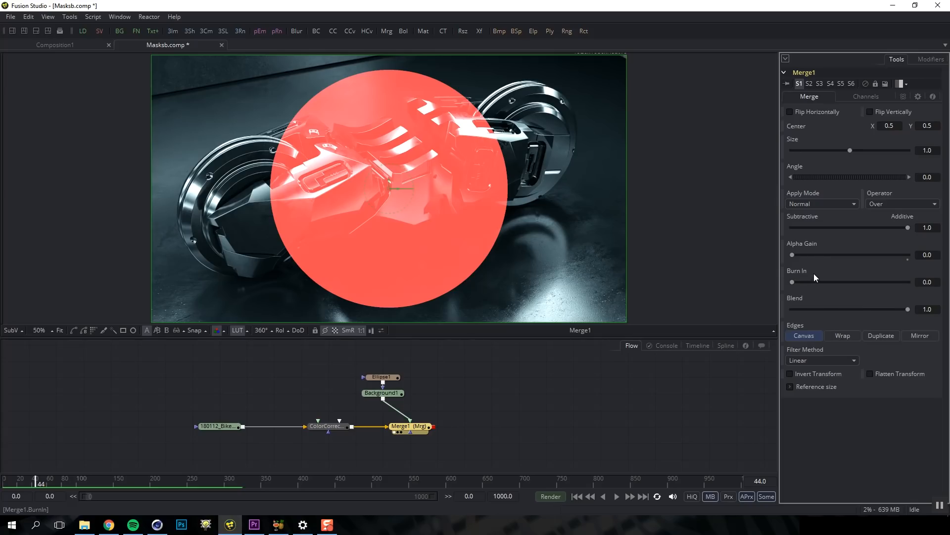
{"action": "left_click_drag", "start_coordinate": [908, 310], "coordinate": [931, 318]}
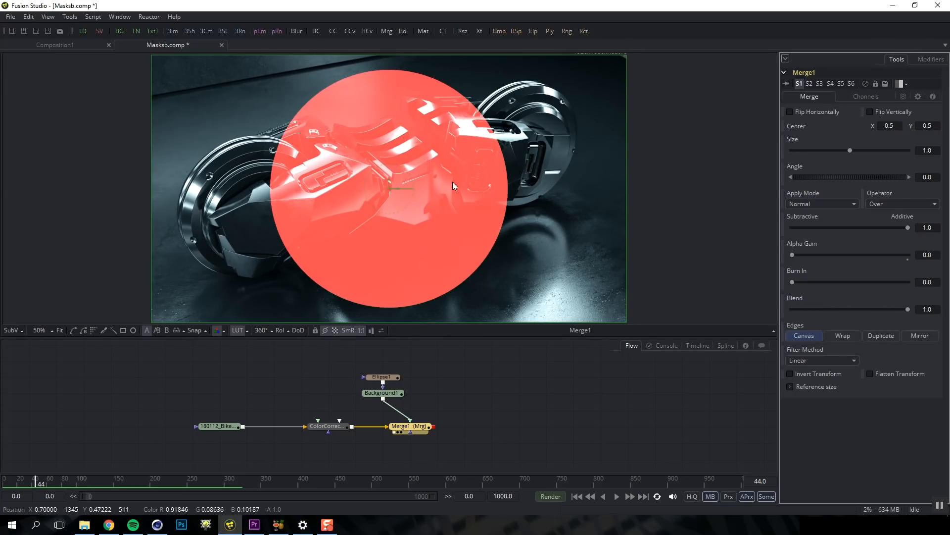
{"action": "left_click", "coordinate": [388, 188]}
{"action": "mouse_move", "coordinate": [388, 188]}
{"action": "left_mouse_down"}
{"action": "mouse_move", "coordinate": [351, 222]}
{"action": "mouse_move", "coordinate": [458, 232]}
{"action": "mouse_move", "coordinate": [378, 188]}
{"action": "mouse_move", "coordinate": [395, 205]}
{"action": "mouse_move", "coordinate": [386, 193]}
{"action": "left_mouse_up"}
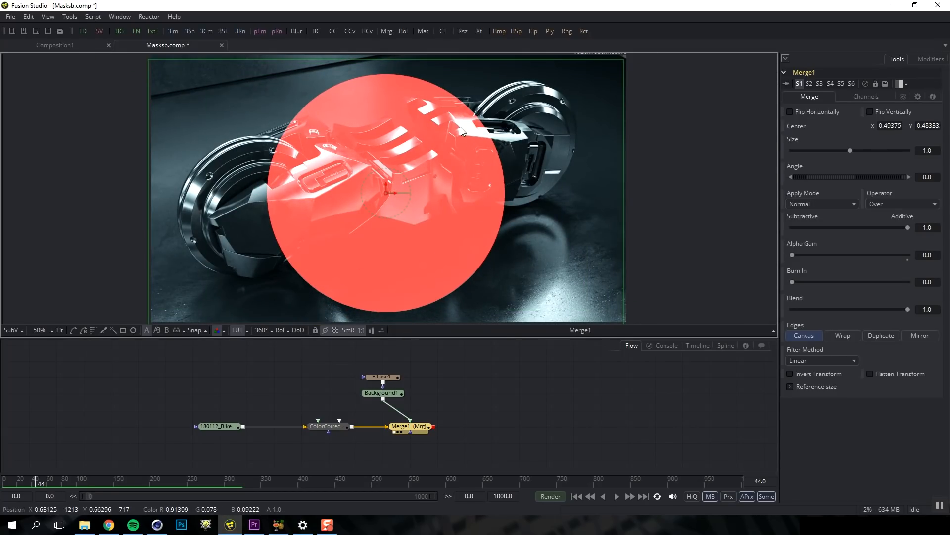
{"action": "left_click", "coordinate": [392, 394]}
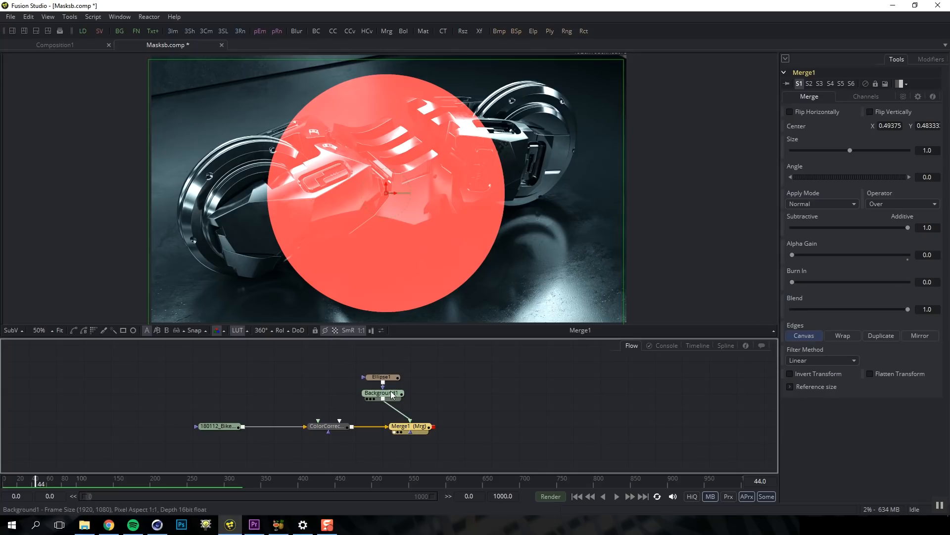
Check Background1's alpha in the viewer, then detach the Ellipse1 mask from Background1
{"action": "key", "text": "1"}
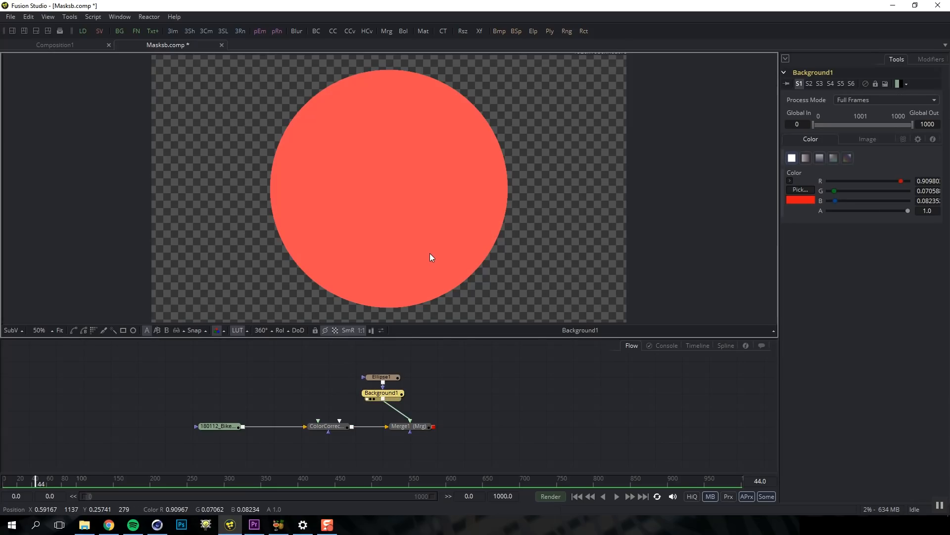
{"action": "key", "text": "a"}
{"action": "key", "text": "c"}
{"action": "left_click_drag", "start_coordinate": [390, 379], "coordinate": [471, 363]}
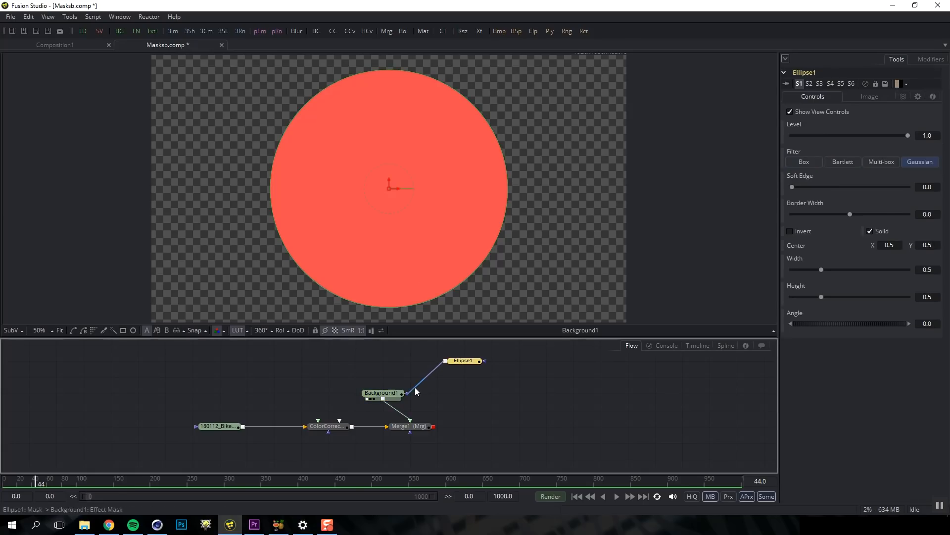
{"action": "left_click", "coordinate": [415, 386]}
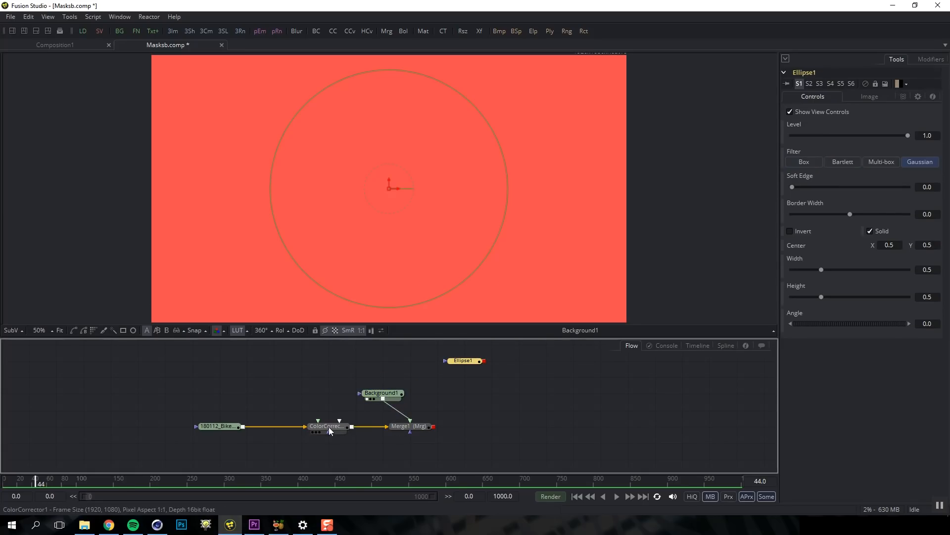
Try Ellipse1 as Merge1's mask instead and view the merged result
{"action": "left_click", "coordinate": [406, 426]}
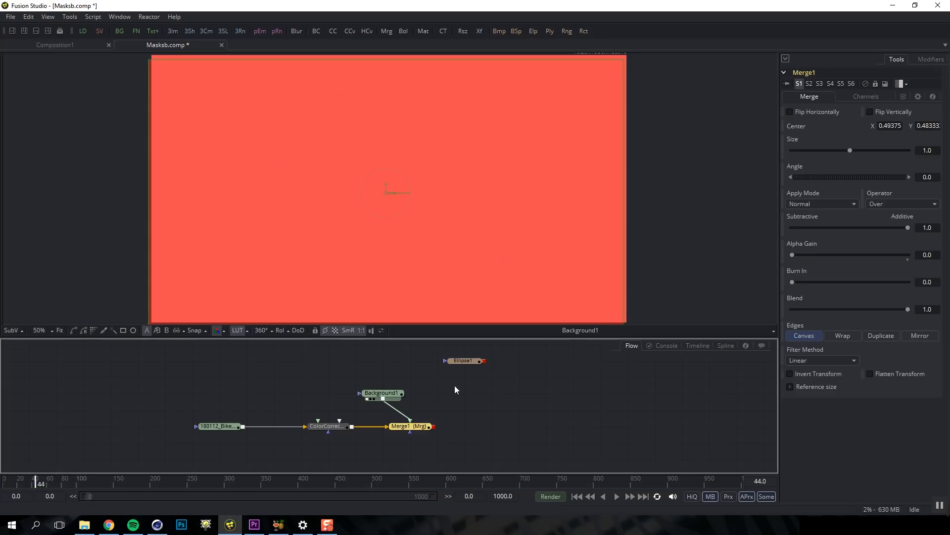
{"action": "left_click", "coordinate": [468, 360]}
{"action": "left_click_drag", "start_coordinate": [484, 360], "coordinate": [414, 434]}
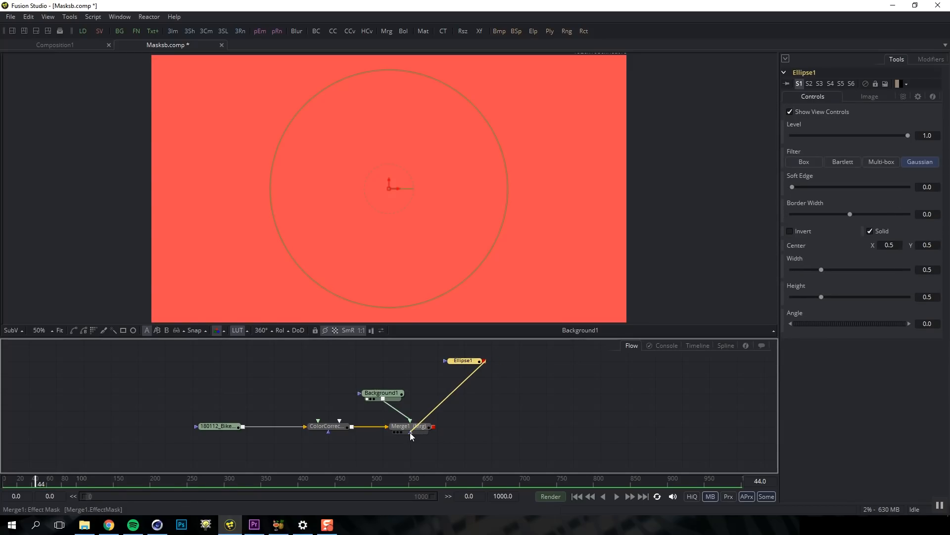
{"action": "left_click", "coordinate": [410, 432]}
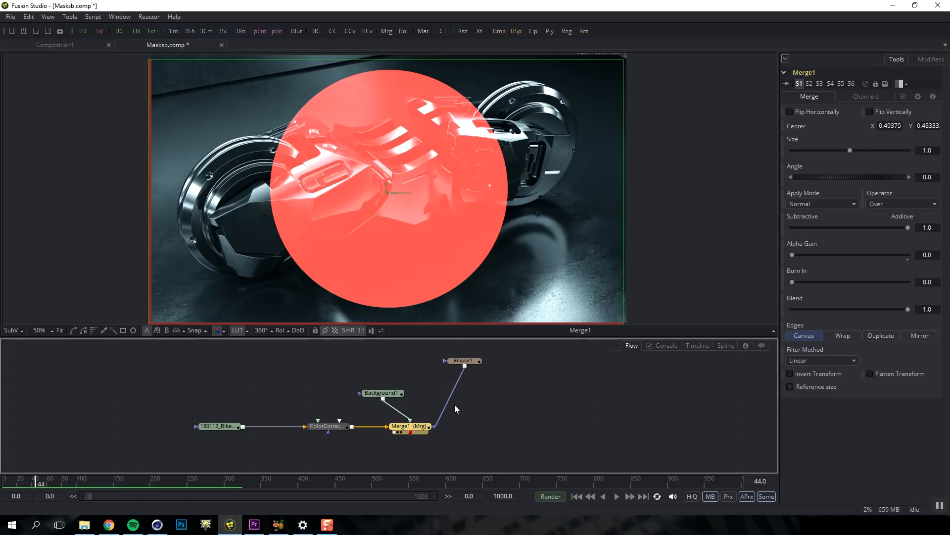
Reconnect Ellipse1 as Background1's mask and view Background1 on its own
{"action": "left_click_drag", "start_coordinate": [457, 360], "coordinate": [417, 398]}
{"action": "left_click", "coordinate": [386, 395]}
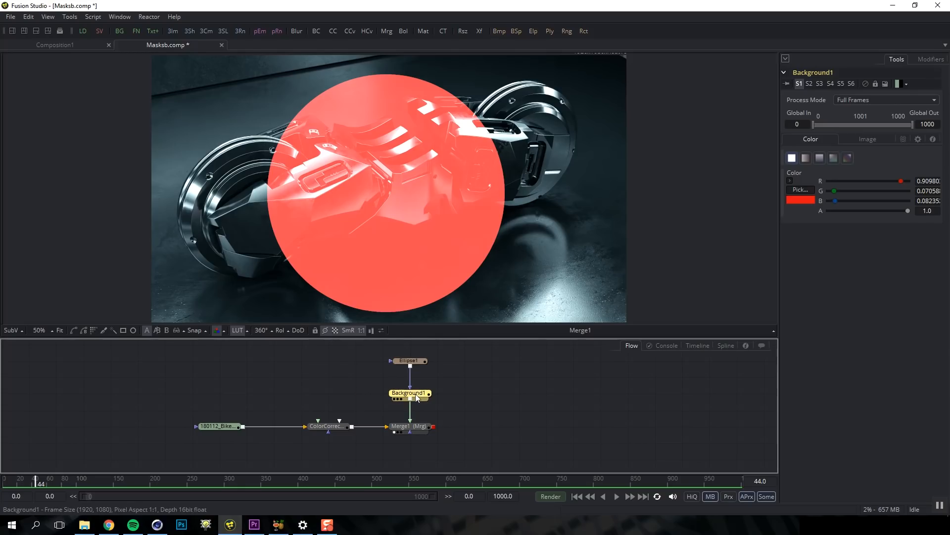
{"action": "key", "text": "1"}
Delete Merge1 and merge Background1 over the colour-corrected bike, viewing the new merge
{"action": "left_click", "coordinate": [415, 428]}
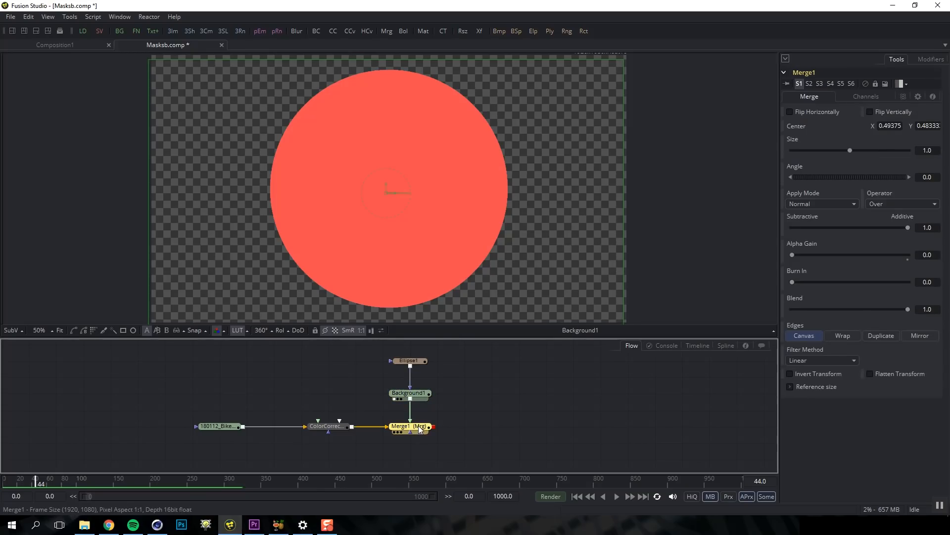
{"action": "key", "text": "Delete"}
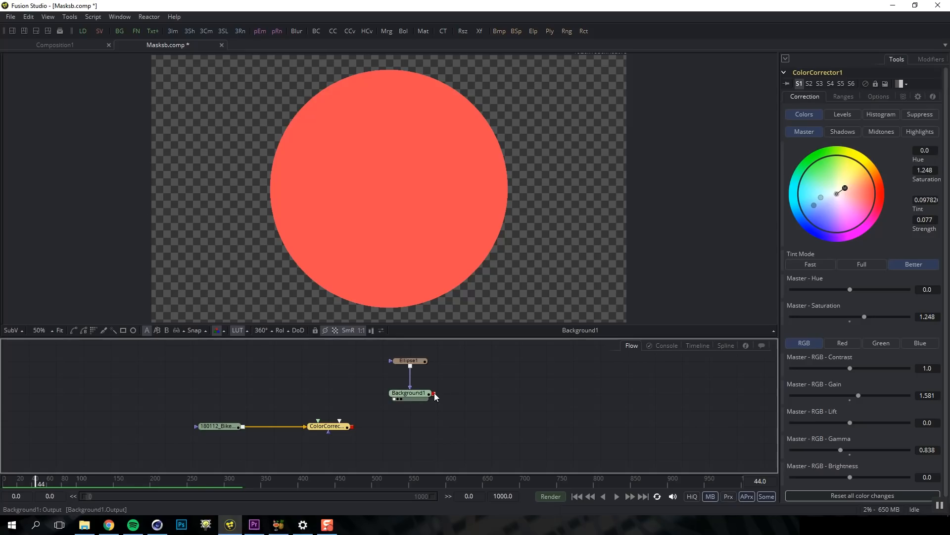
{"action": "left_click_drag", "start_coordinate": [439, 393], "coordinate": [354, 427]}
{"action": "left_click_drag", "start_coordinate": [435, 393], "coordinate": [354, 429]}
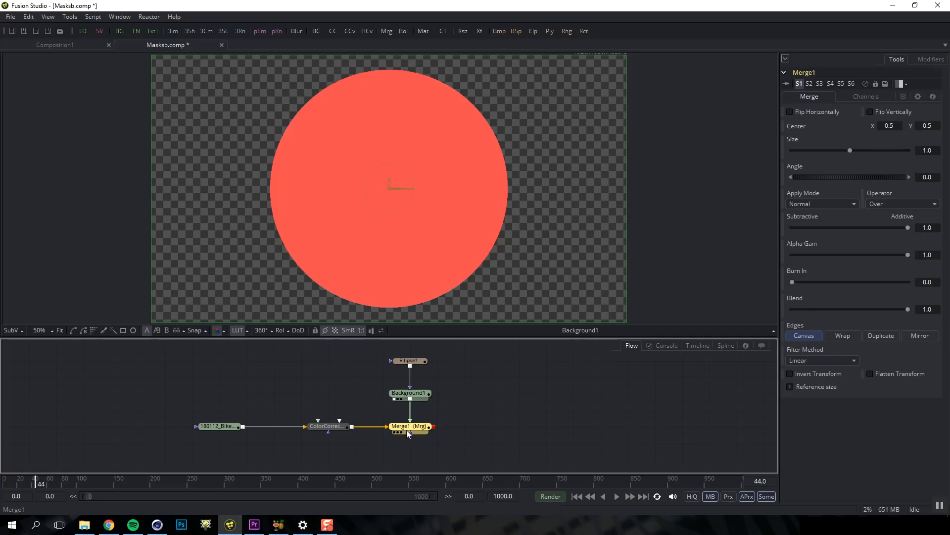
{"action": "key", "text": "1"}
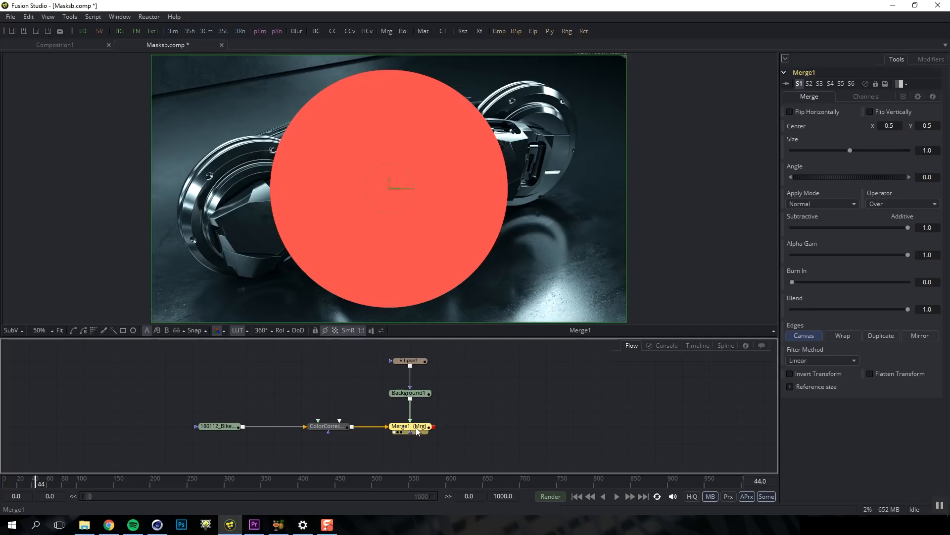
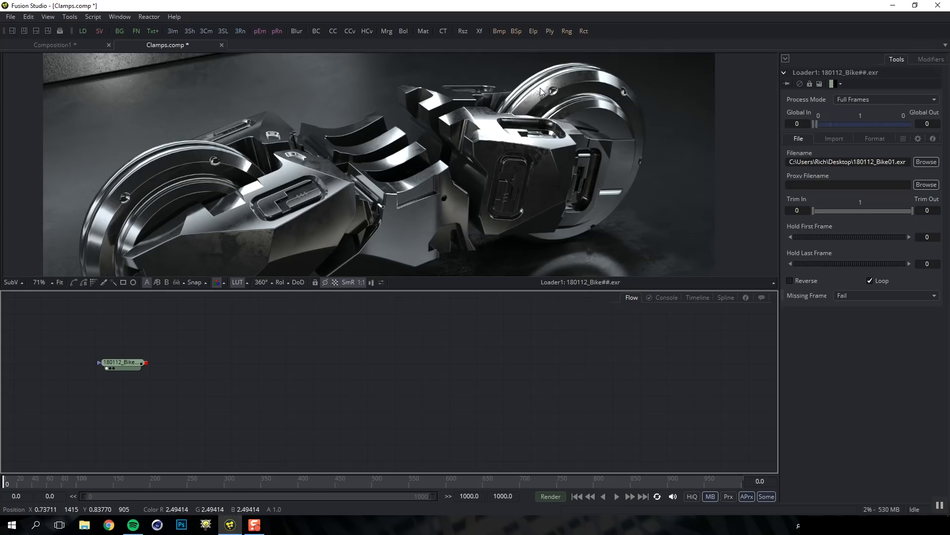
Add a Defocus node after the bike footage Loader and view Defocus1's output
{"action": "left_click", "coordinate": [123, 365]}
{"action": "key", "text": "ctrl+space"}
{"action": "type", "text": "defo"}
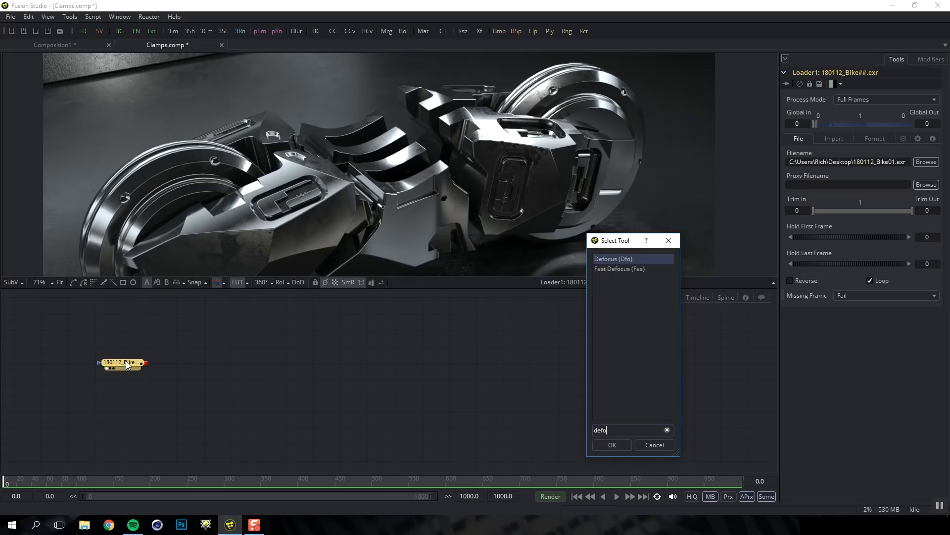
{"action": "key", "text": "Return"}
{"action": "left_click_drag", "start_coordinate": [183, 365], "coordinate": [208, 365]}
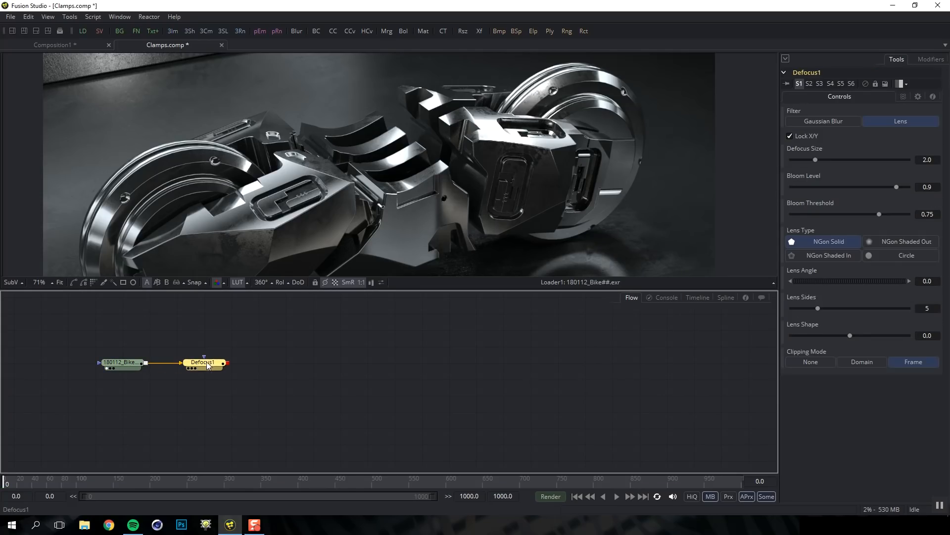
{"action": "key", "text": "1"}
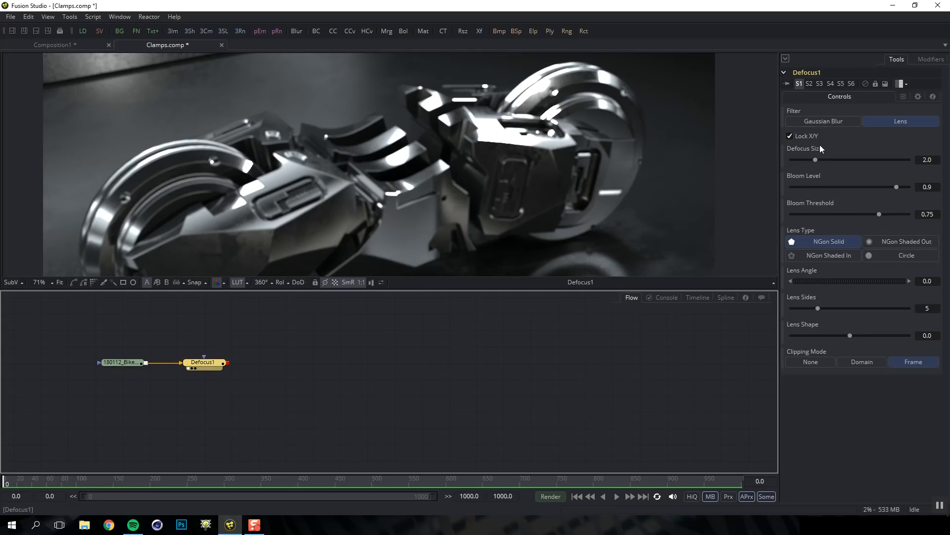
Set Defocus1 size 8.68, NGon Shaded In lens, lens shape -0.1026 and bloom level 0.261
{"action": "left_click_drag", "start_coordinate": [816, 158], "coordinate": [853, 160]}
{"action": "left_click_drag", "start_coordinate": [887, 189], "coordinate": [778, 190]}
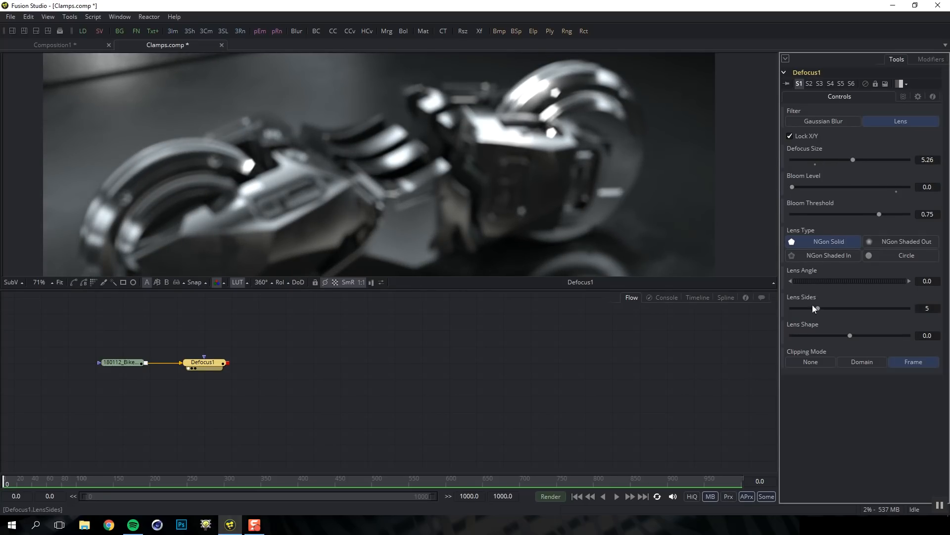
{"action": "left_click", "coordinate": [835, 255]}
{"action": "left_click_drag", "start_coordinate": [856, 158], "coordinate": [896, 161]}
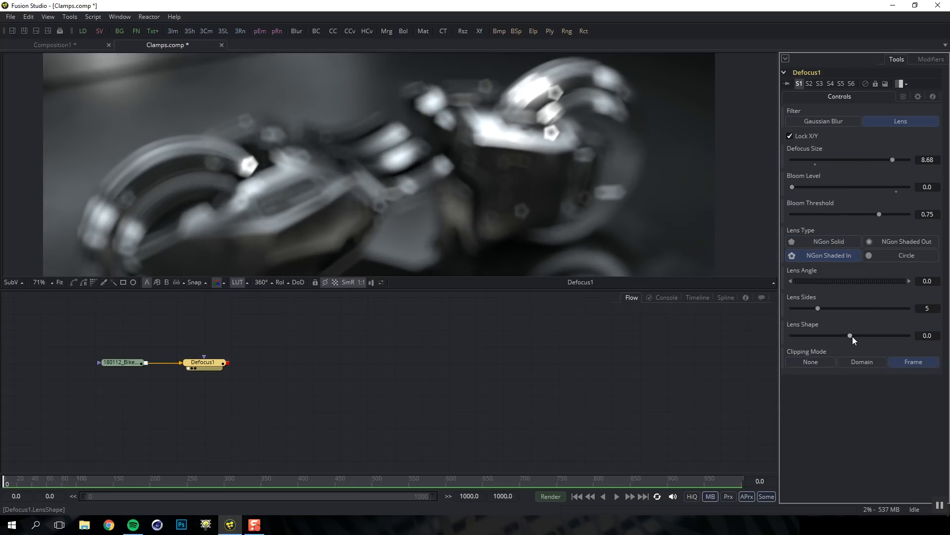
{"action": "mouse_move", "coordinate": [851, 334]}
{"action": "left_mouse_down"}
{"action": "mouse_move", "coordinate": [827, 336]}
{"action": "mouse_move", "coordinate": [840, 336]}
{"action": "left_mouse_up"}
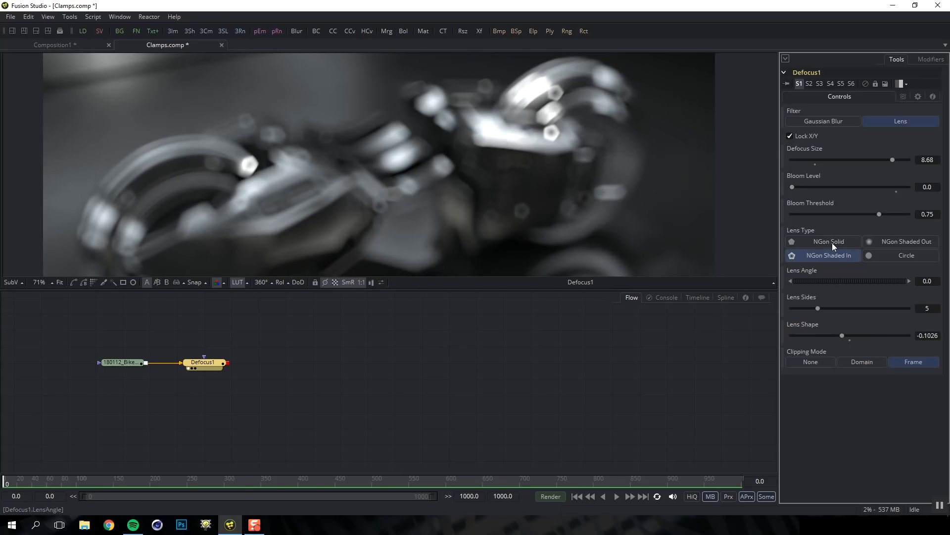
{"action": "left_click_drag", "start_coordinate": [793, 187], "coordinate": [822, 187]}
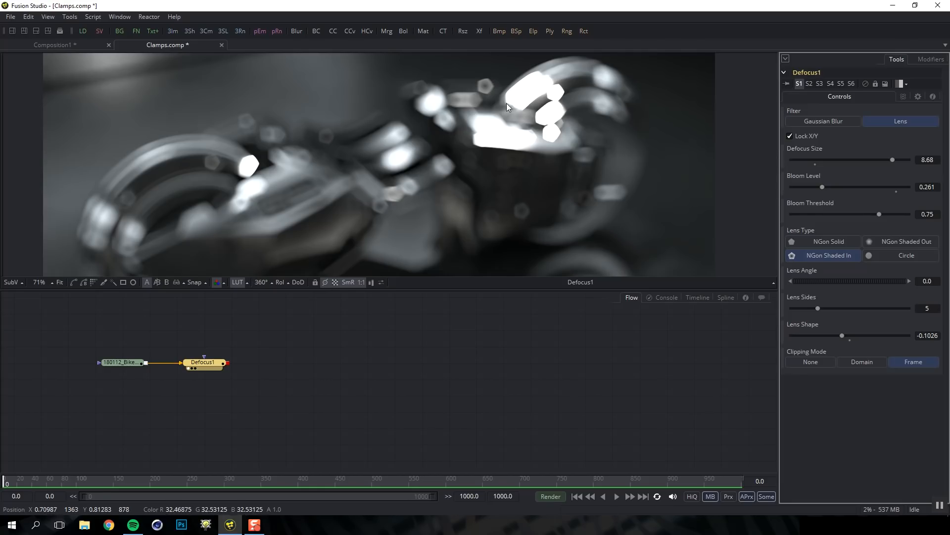
{"action": "left_click_drag", "start_coordinate": [199, 363], "coordinate": [279, 364]}
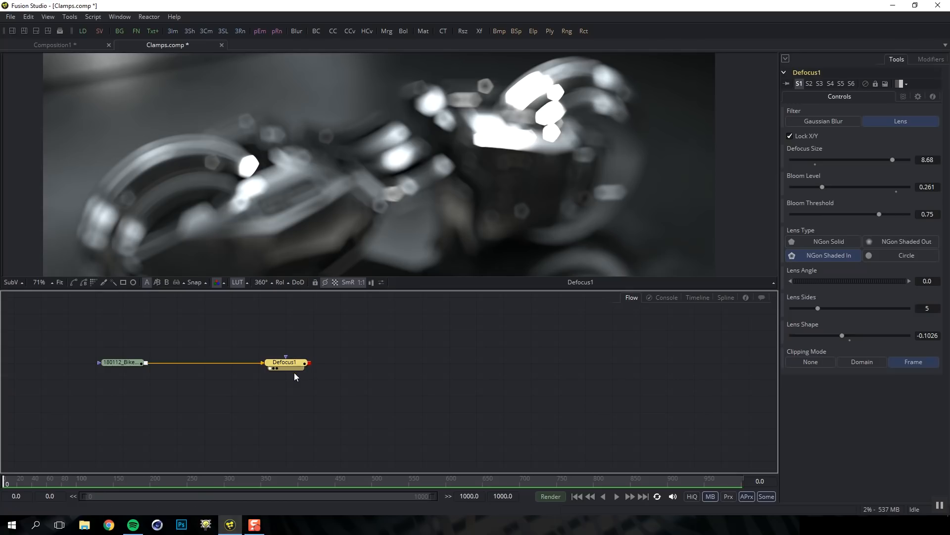
Add a CustomTool1 node fed by the bike footage Loader and view its sharp output
{"action": "left_click", "coordinate": [212, 340]}
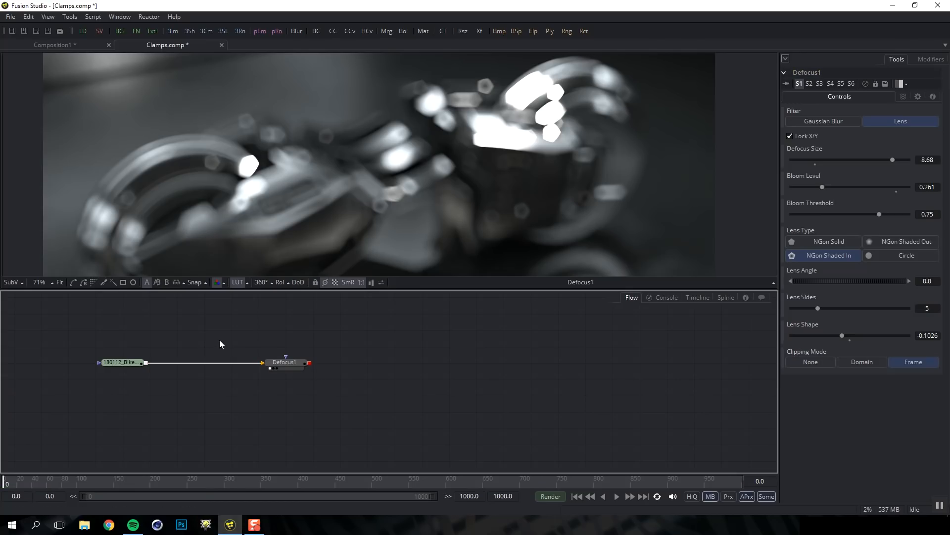
{"action": "key", "text": "shift+space"}
{"action": "type", "text": "c"}
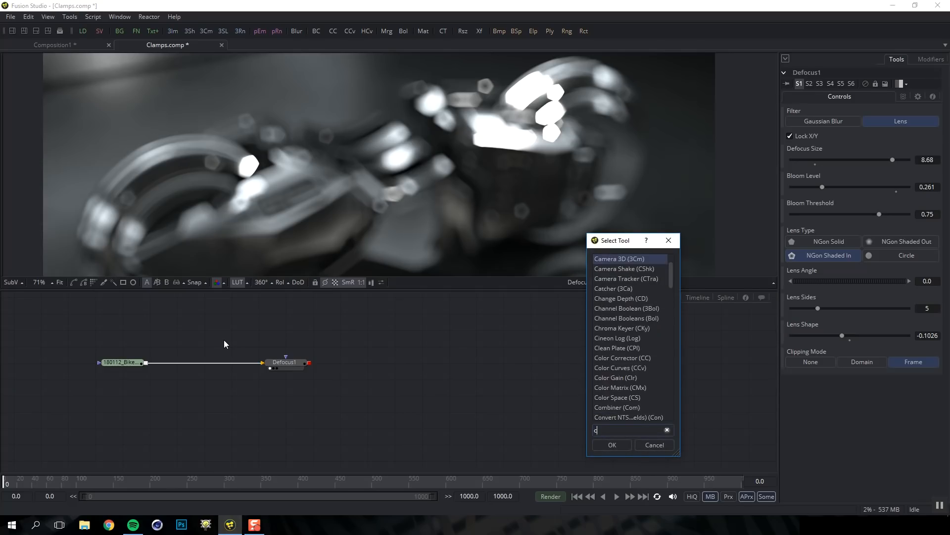
{"action": "type", "text": "ustom"}
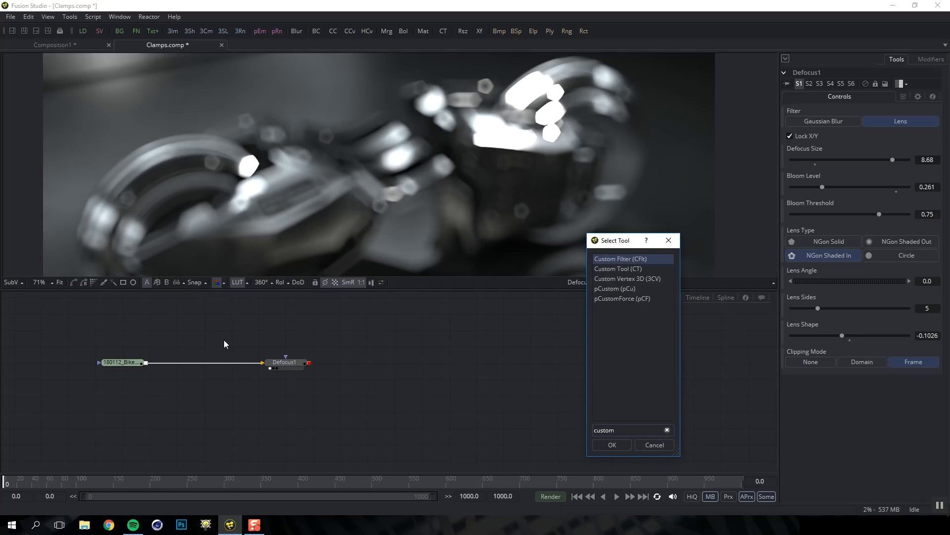
{"action": "key", "text": "Down"}
{"action": "key", "text": "Return"}
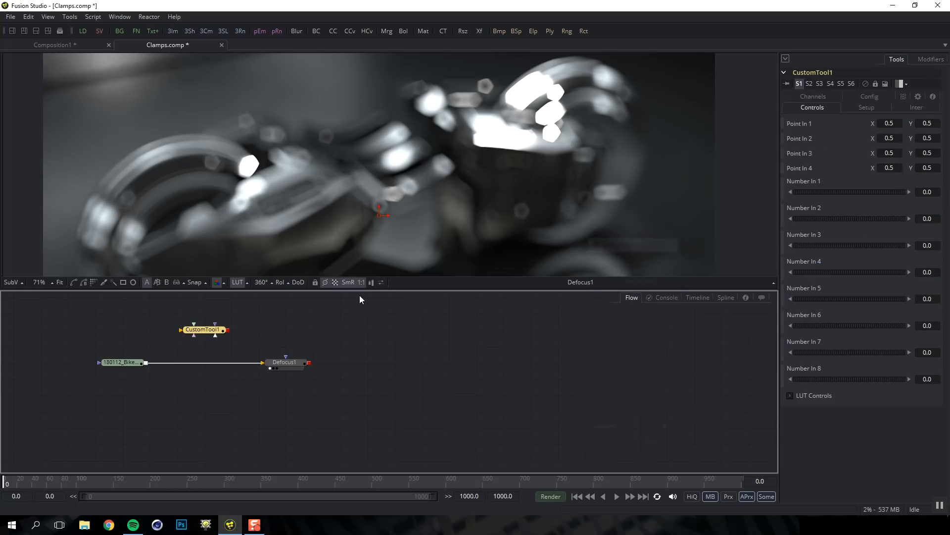
{"action": "left_click_drag", "start_coordinate": [146, 364], "coordinate": [203, 332]}
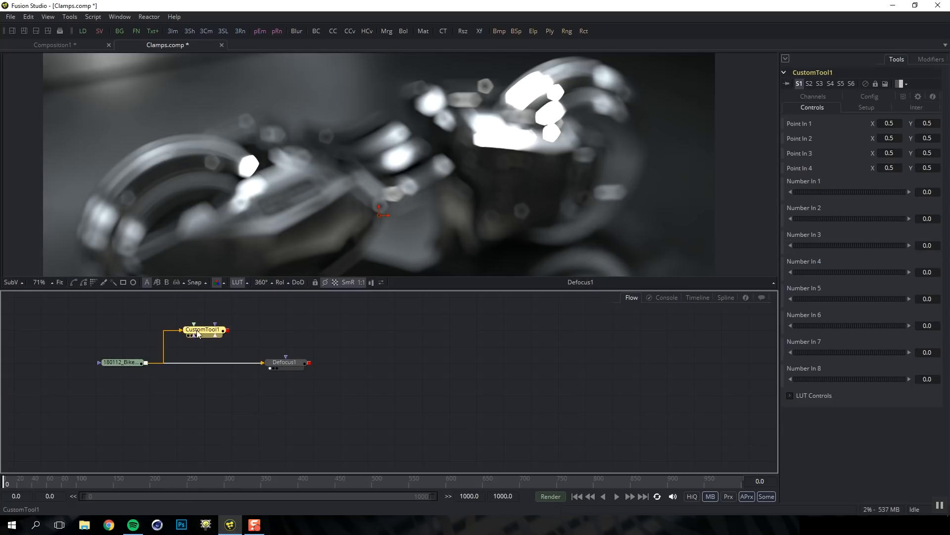
{"action": "key", "text": "1"}
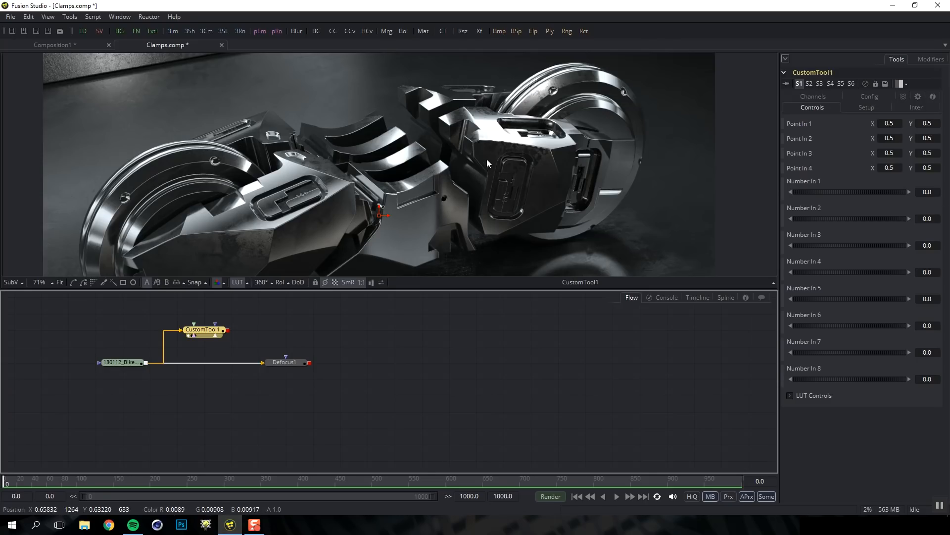
Try CustomTool1 channel expressions: c1 in red, green and blue, then 1, 0 and 0
{"action": "left_click", "coordinate": [814, 96]}
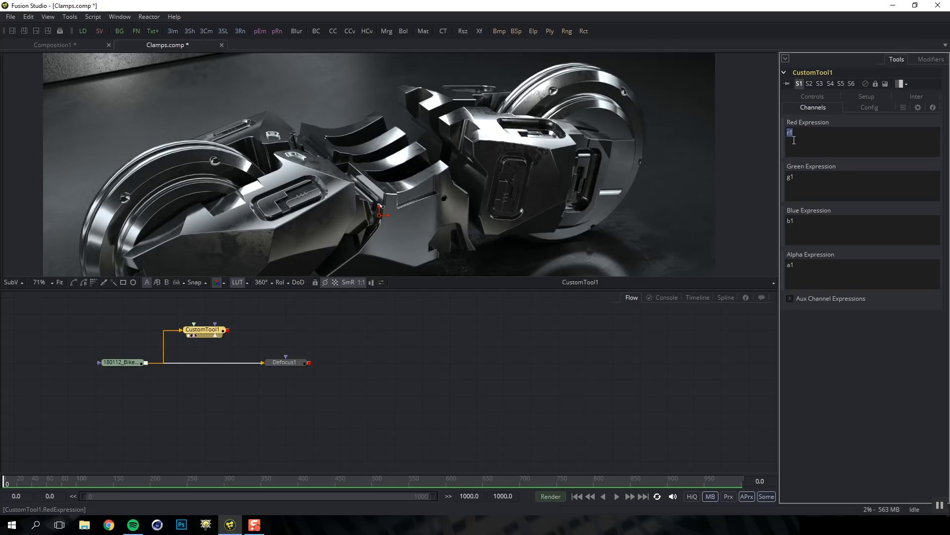
{"action": "type", "text": "c1"}
{"action": "left_click", "coordinate": [801, 178]}
{"action": "type", "text": "c1"}
{"action": "left_click", "coordinate": [805, 228]}
{"action": "type", "text": "c1"}
{"action": "double_click", "coordinate": [790, 143]}
{"action": "type", "text": "1"}
{"action": "double_click", "coordinate": [791, 179]}
{"action": "type", "text": "0"}
{"action": "double_click", "coordinate": [802, 219]}
{"action": "type", "text": "0"}
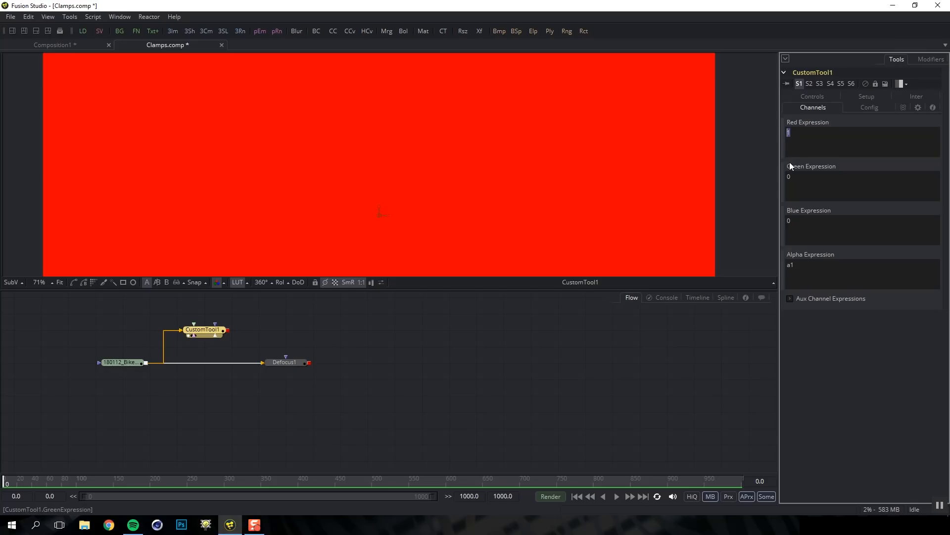
Enter min(c1,n1) as the red expression and paste it into the green and blue expressions
{"action": "type", "text": "c1"}
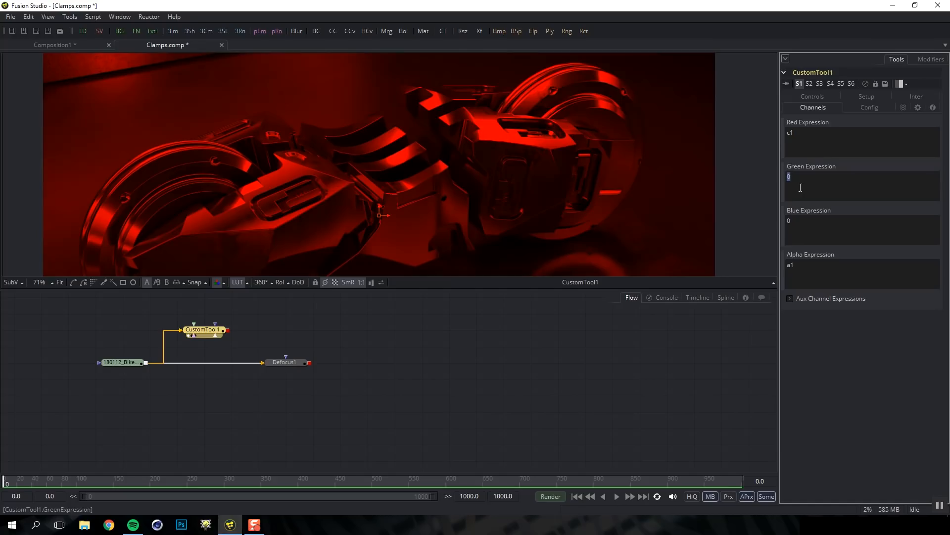
{"action": "type", "text": "c1"}
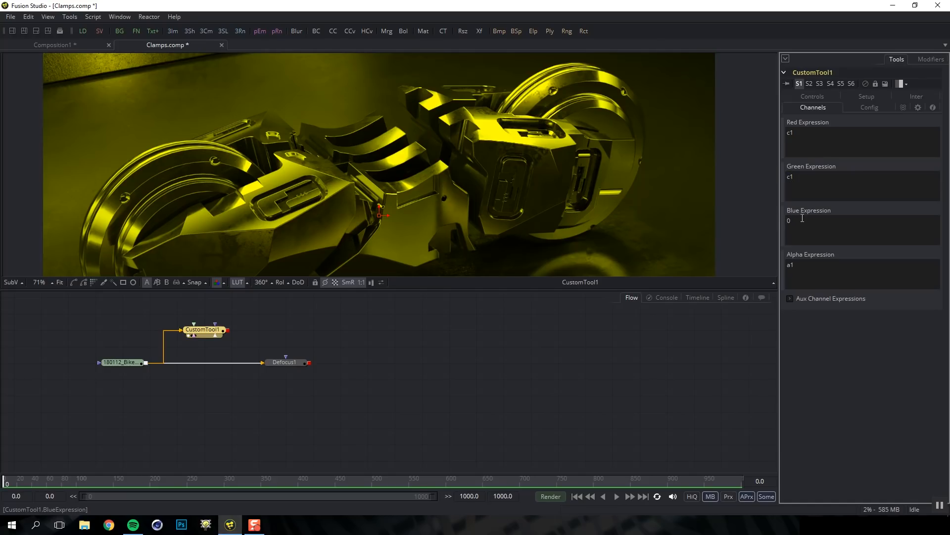
{"action": "type", "text": "c1"}
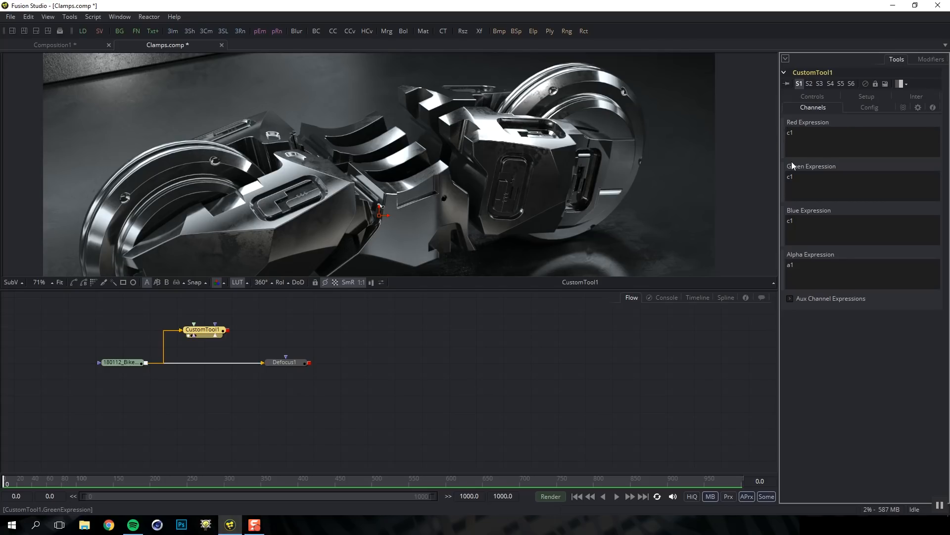
{"action": "type", "text": "min"}
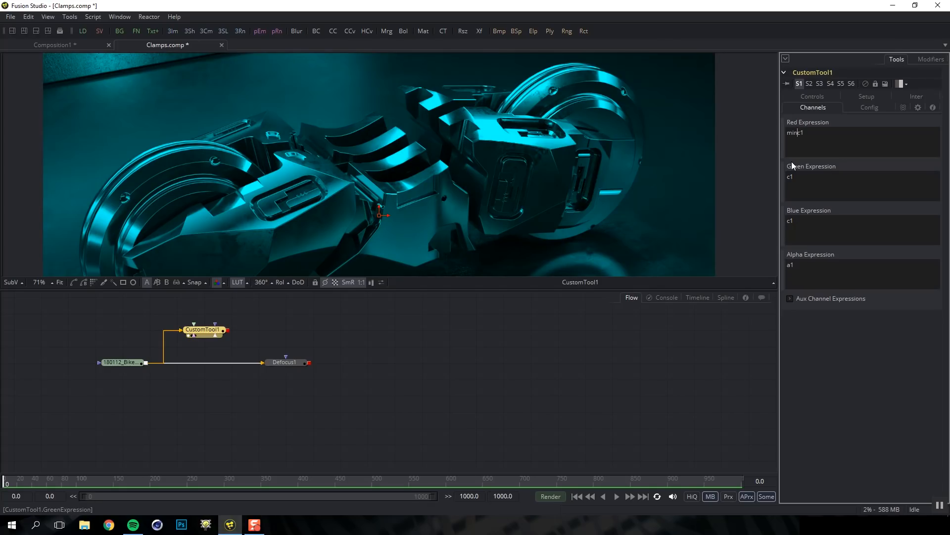
{"action": "type", "text": "(c1,n1)"}
{"action": "left_click_drag", "start_coordinate": [818, 132], "coordinate": [784, 132]}
{"action": "key", "text": "ctrl+c"}
{"action": "double_click", "coordinate": [790, 177]}
{"action": "key", "text": "ctrl+v"}
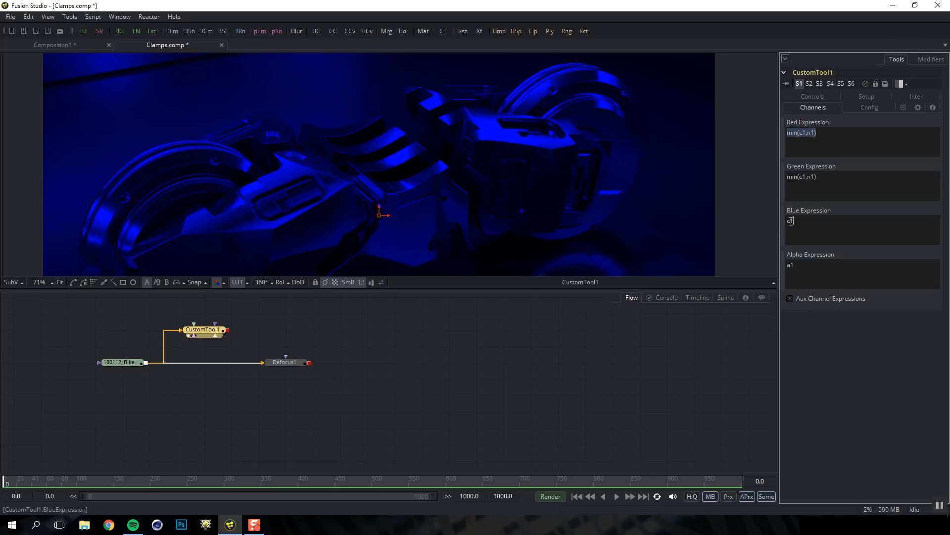
{"action": "double_click", "coordinate": [791, 221]}
{"action": "key", "text": "ctrl+v"}
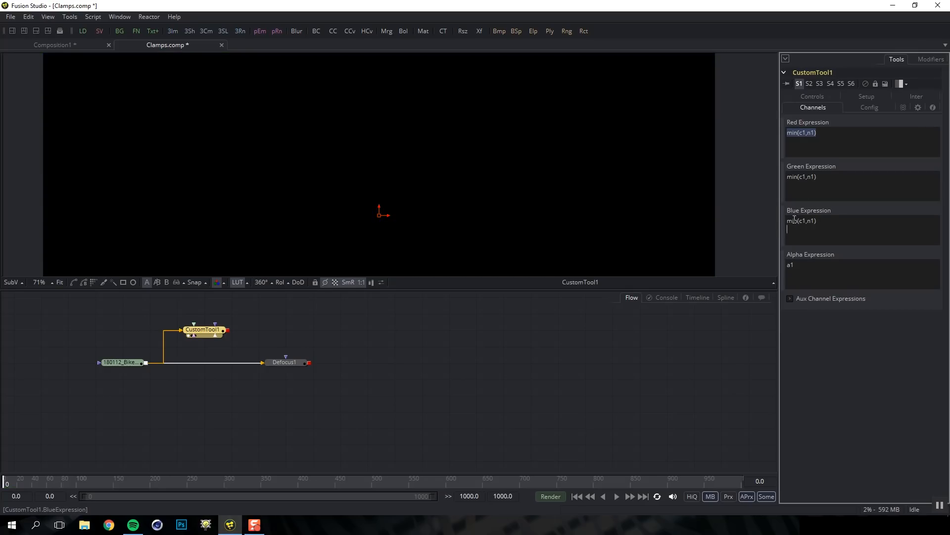
Set CustomTool1's Number In 1 to 2.5 to bring the image back
{"action": "left_click", "coordinate": [816, 97]}
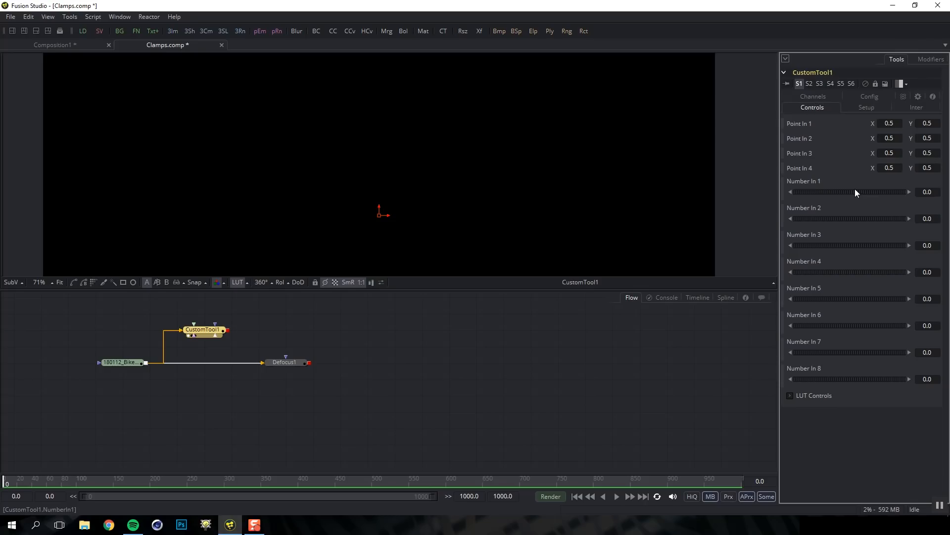
{"action": "mouse_move", "coordinate": [843, 189]}
{"action": "left_mouse_down"}
{"action": "mouse_move", "coordinate": [883, 192]}
{"action": "mouse_move", "coordinate": [829, 190]}
{"action": "mouse_move", "coordinate": [901, 191]}
{"action": "mouse_move", "coordinate": [834, 190]}
{"action": "mouse_move", "coordinate": [887, 193]}
{"action": "mouse_move", "coordinate": [839, 190]}
{"action": "mouse_move", "coordinate": [871, 192]}
{"action": "mouse_move", "coordinate": [855, 193]}
{"action": "left_mouse_up"}
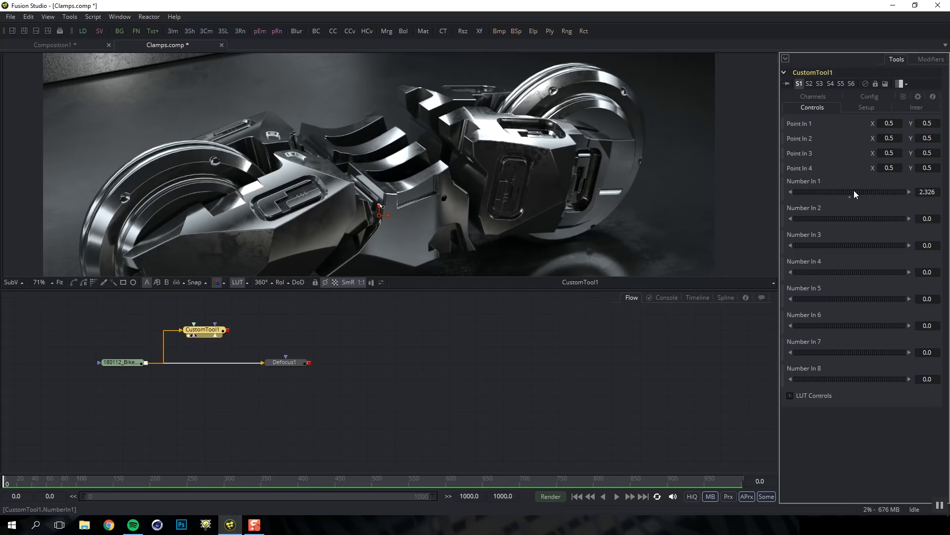
{"action": "double_click", "coordinate": [936, 192]}
{"action": "type", "text": "2.5"}
{"action": "key", "text": "Tab"}
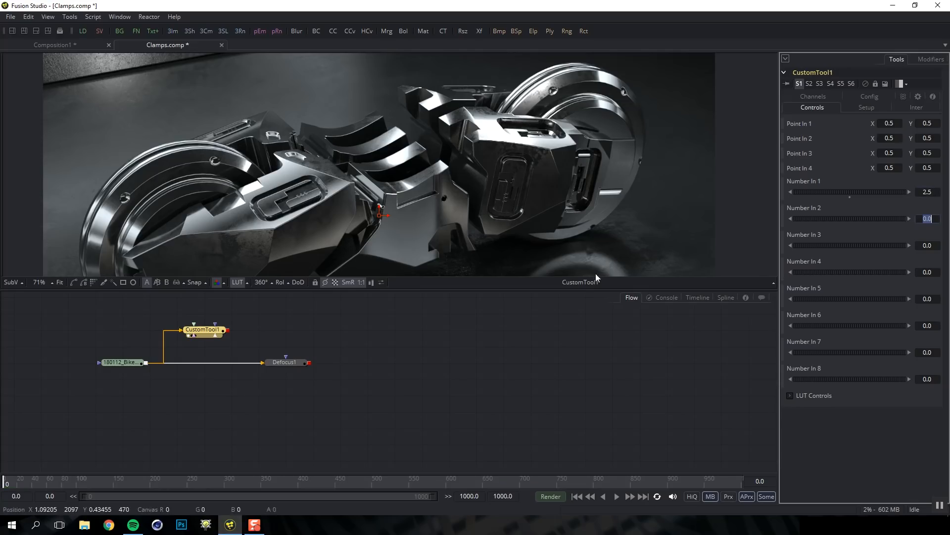
Feed CustomTool1 into Defocus1's main input instead of the bike footage and view the blurred result
{"action": "left_click_drag", "start_coordinate": [228, 330], "coordinate": [286, 358]}
{"action": "left_click", "coordinate": [274, 369]}
{"action": "left_click", "coordinate": [257, 364]}
{"action": "left_click", "coordinate": [257, 364]}
{"action": "left_click_drag", "start_coordinate": [228, 331], "coordinate": [277, 362]}
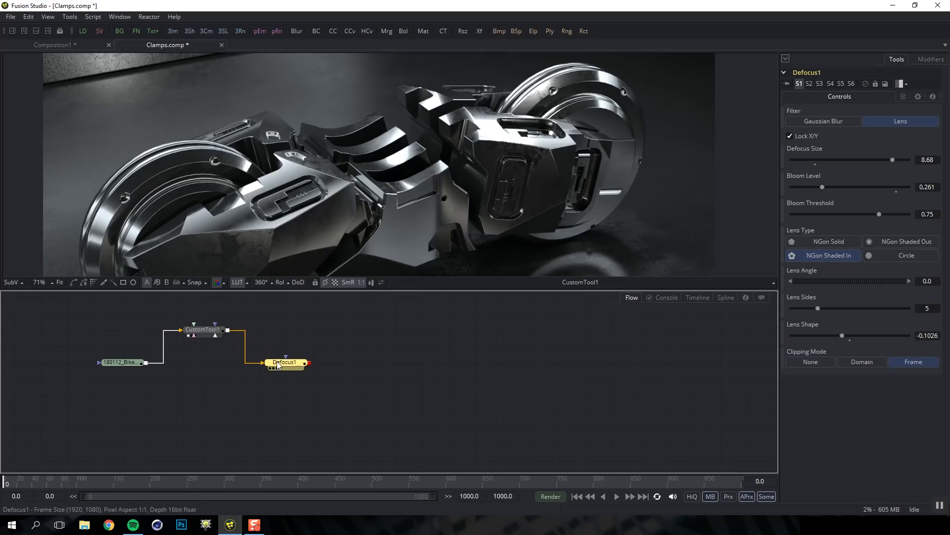
{"action": "key", "text": "1"}
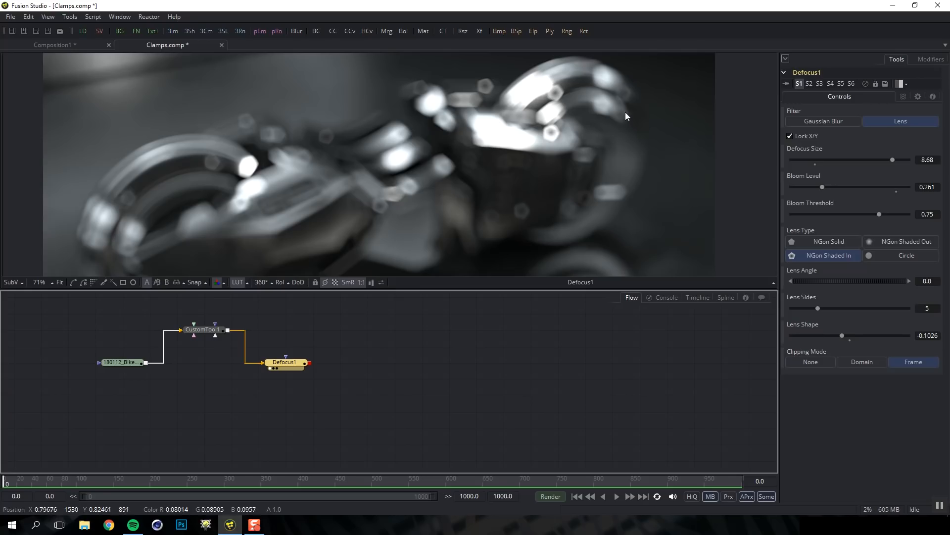
Change CustomTool1's Number In 1 to 30, then settle on 1.5
{"action": "left_click", "coordinate": [202, 330]}
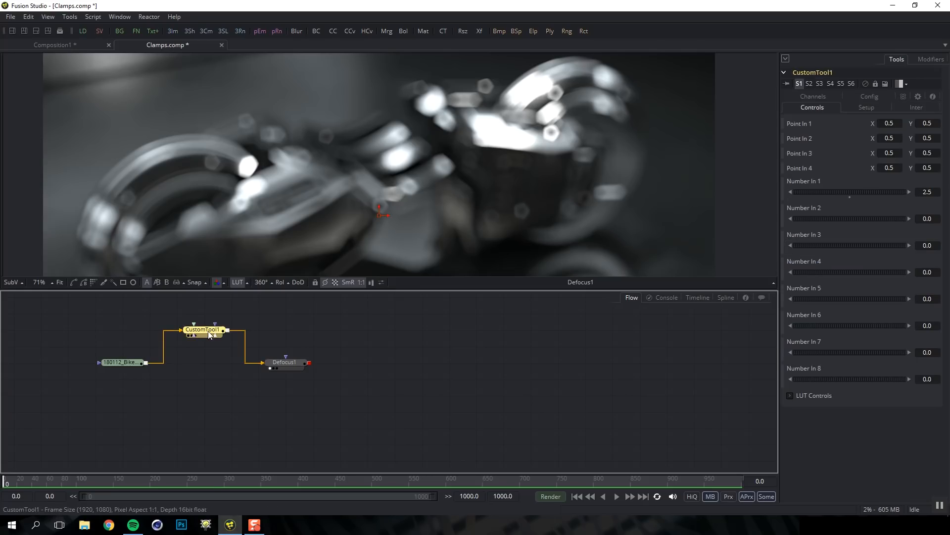
{"action": "left_click", "coordinate": [928, 193]}
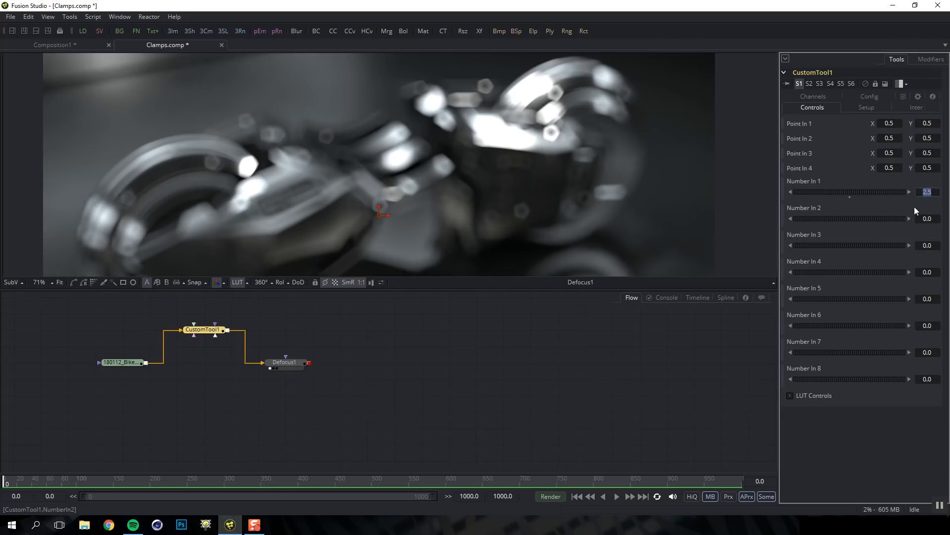
{"action": "type", "text": "30"}
{"action": "key", "text": "Tab"}
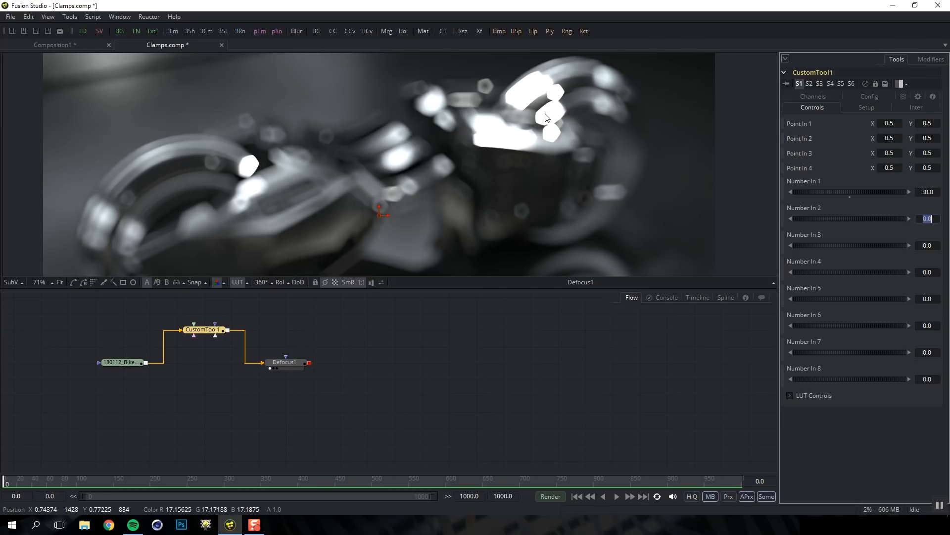
{"action": "left_click", "coordinate": [935, 191]}
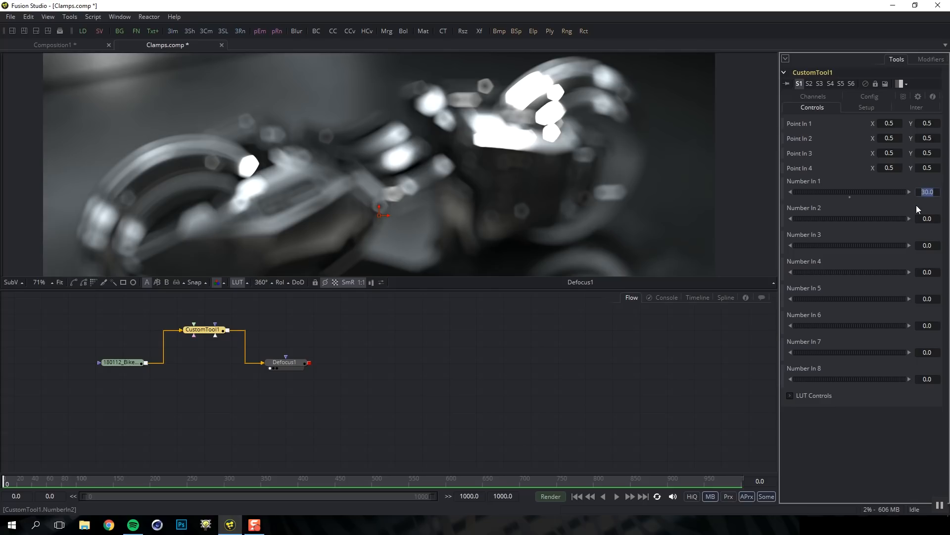
{"action": "key", "text": "Tab"}
{"action": "mouse_move", "coordinate": [865, 192]}
{"action": "left_mouse_down"}
{"action": "mouse_move", "coordinate": [893, 189]}
{"action": "mouse_move", "coordinate": [853, 189]}
{"action": "mouse_move", "coordinate": [883, 193]}
{"action": "left_mouse_up"}
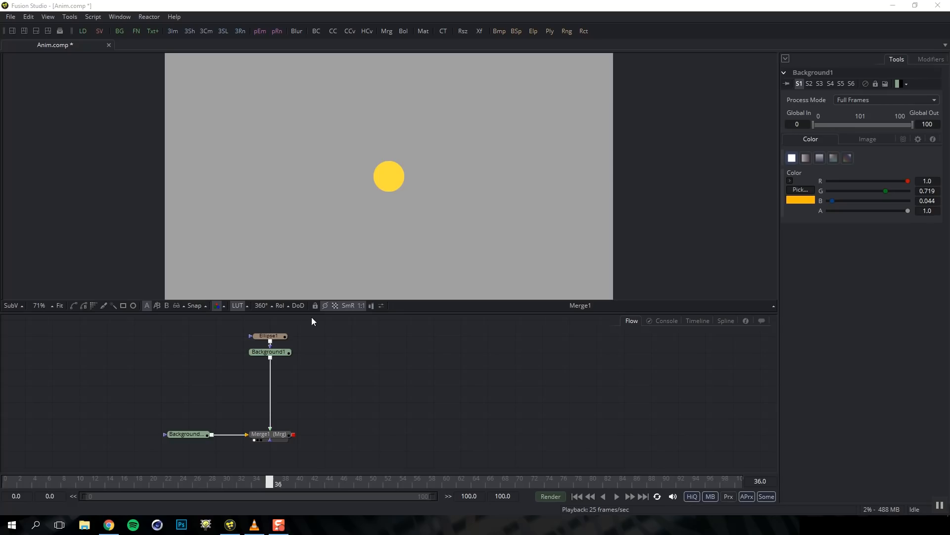
Inspect the Ellipse1 mask and the yellow Background1 in the Anim comp
{"action": "left_click", "coordinate": [277, 338]}
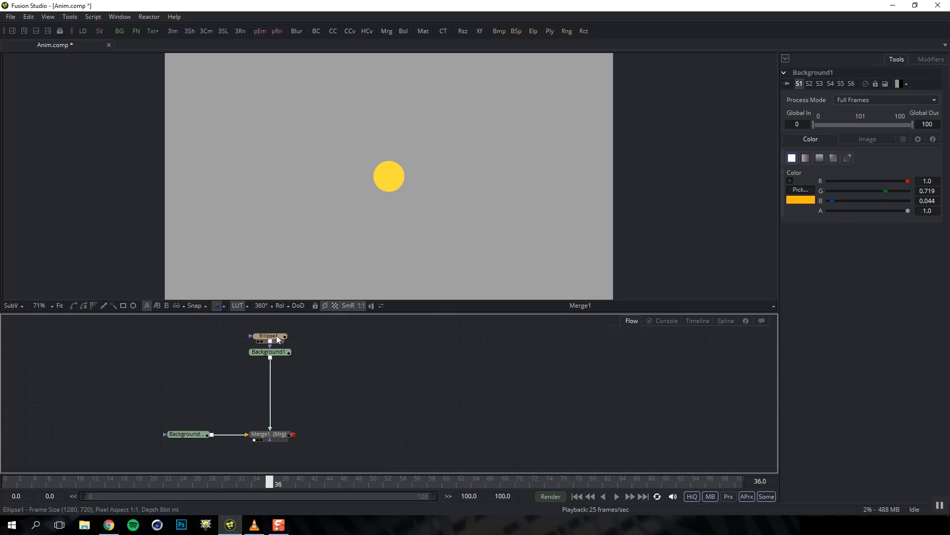
{"action": "left_click", "coordinate": [276, 351]}
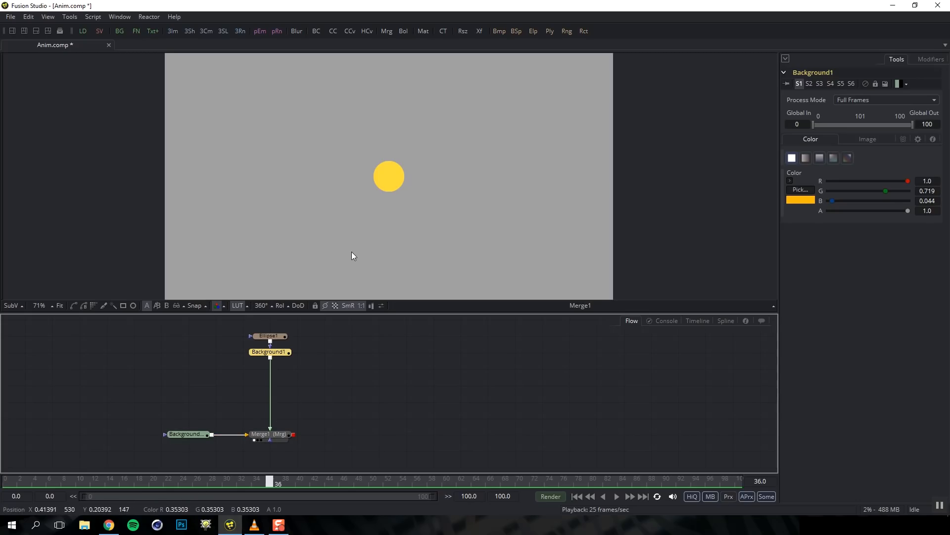
{"action": "left_click", "coordinate": [244, 373]}
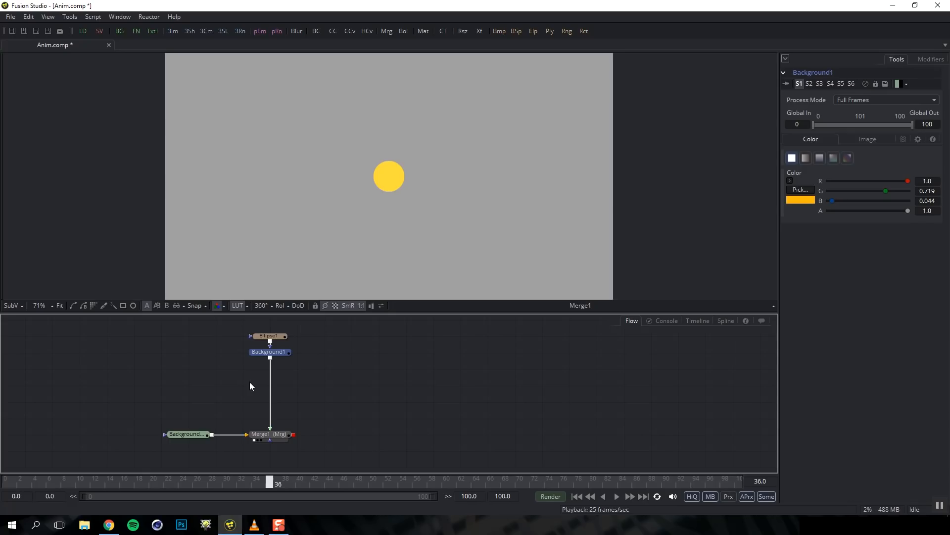
Add a Transform tool via 'xf' on the Background1–Merge1 link, testing and undoing a move
{"action": "key", "text": "shift+space"}
{"action": "type", "text": "xt"}
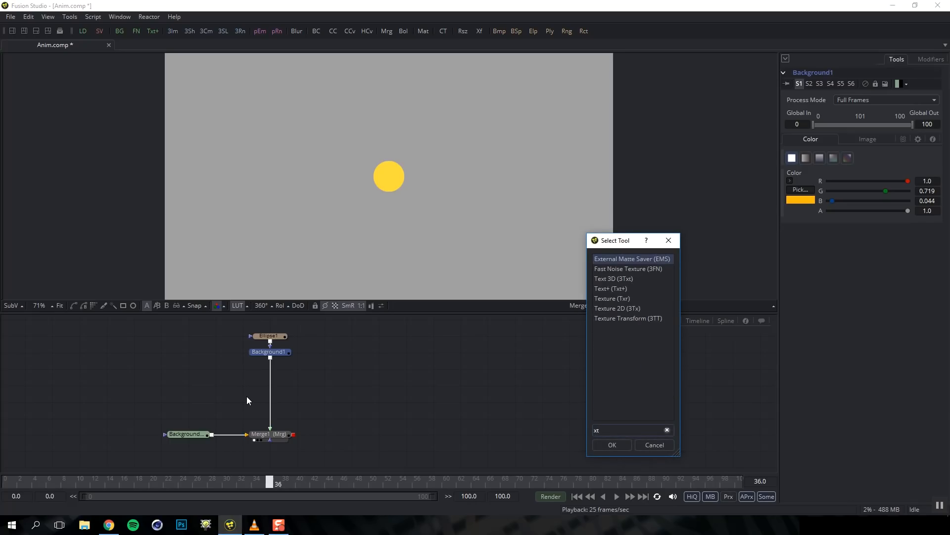
{"action": "key", "text": "BackSpace"}
{"action": "type", "text": "f"}
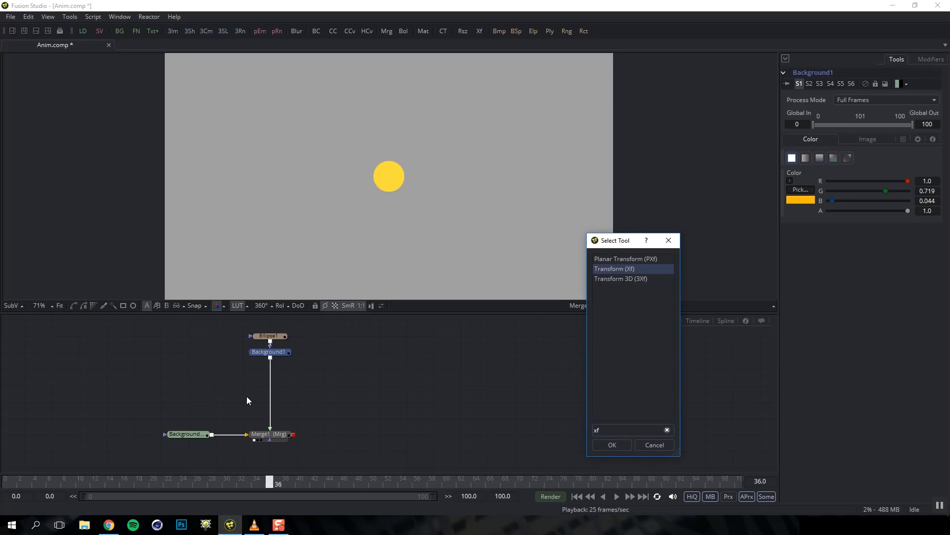
{"action": "key", "text": "Return"}
{"action": "left_click_drag", "start_coordinate": [329, 353], "coordinate": [272, 372]}
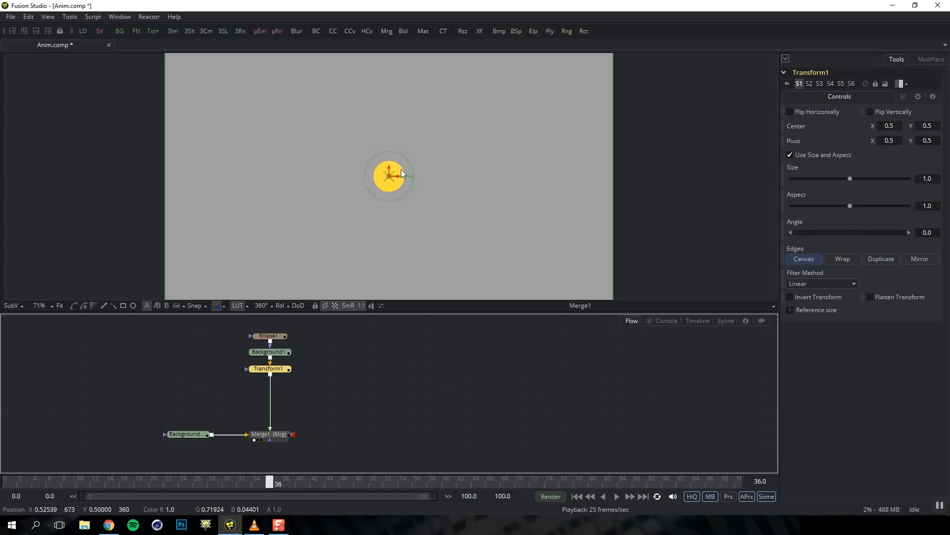
{"action": "left_click_drag", "start_coordinate": [397, 176], "coordinate": [424, 177]}
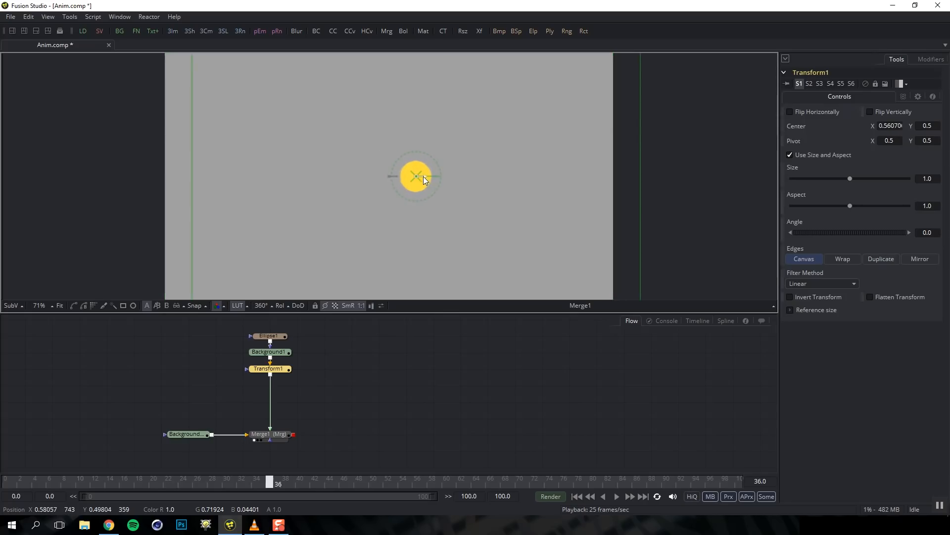
{"action": "key", "text": "ctrl+z"}
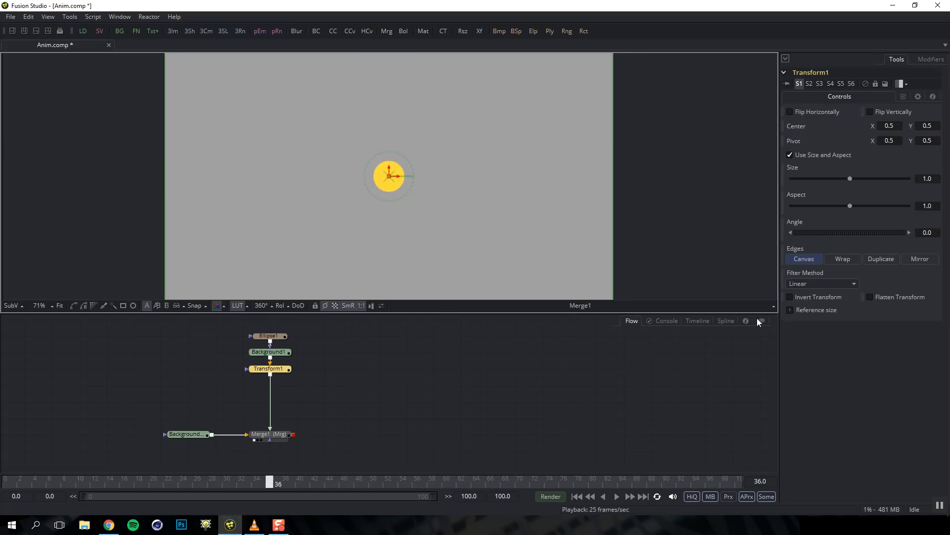
Cycle Transform1's viewer controls through Size and Angle to show the Pivot control
{"action": "left_click", "coordinate": [774, 306]}
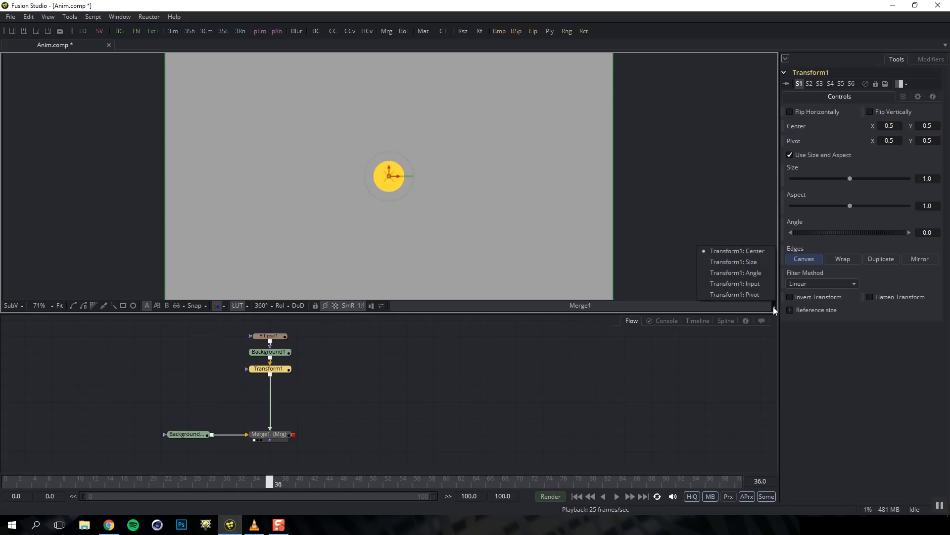
{"action": "left_click", "coordinate": [761, 263]}
{"action": "scroll", "coordinate": [597, 238], "scroll_direction": "down", "scroll_amount": 1}
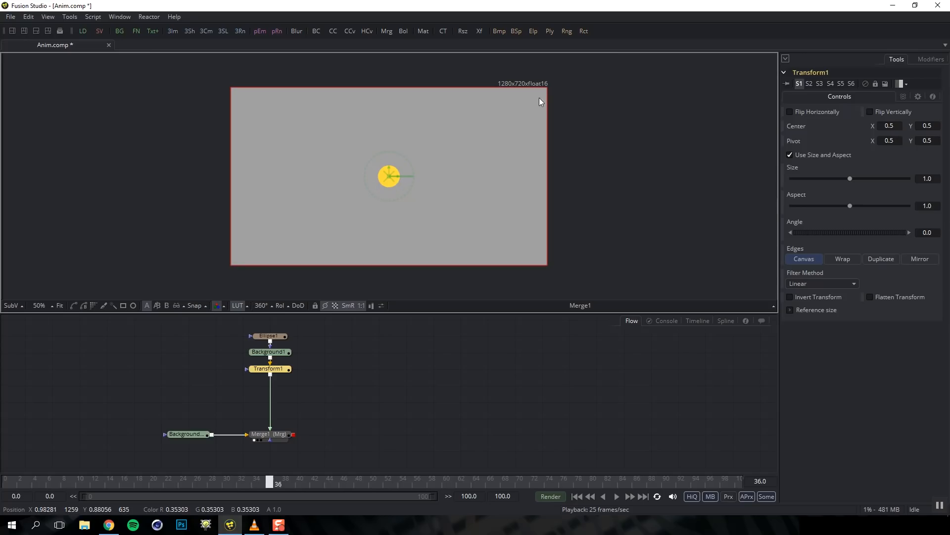
{"action": "left_click", "coordinate": [774, 307]}
{"action": "left_click", "coordinate": [713, 276]}
{"action": "left_click", "coordinate": [774, 307]}
{"action": "left_click", "coordinate": [760, 296]}
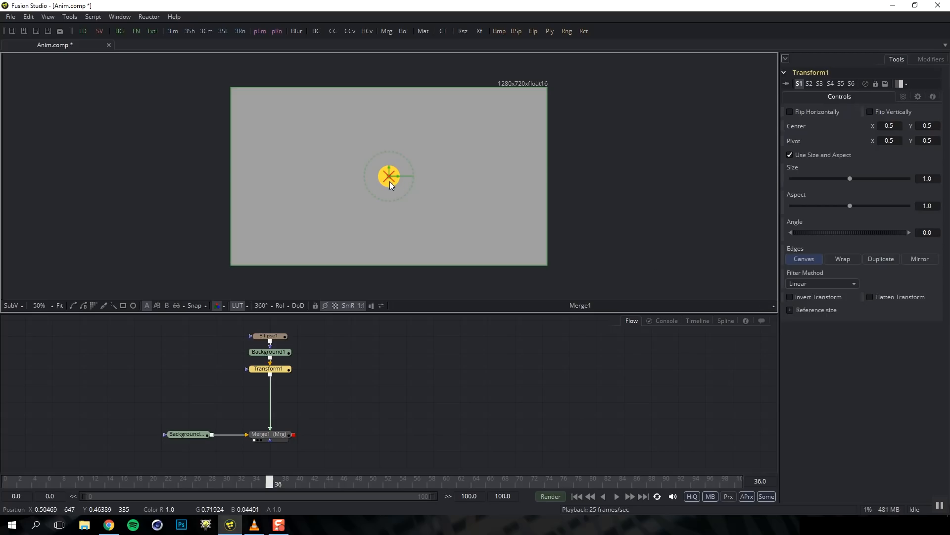
{"action": "scroll", "coordinate": [386, 183], "scroll_direction": "up", "scroll_amount": 1}
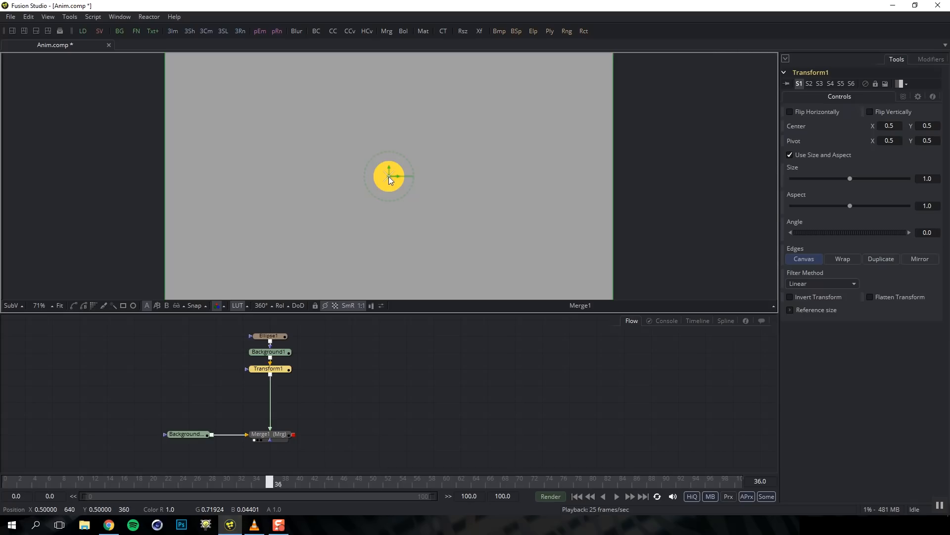
Drag the pivot left to X 0.44260, test and undo a rotation, then restore the Size control
{"action": "left_click_drag", "start_coordinate": [387, 176], "coordinate": [364, 176]}
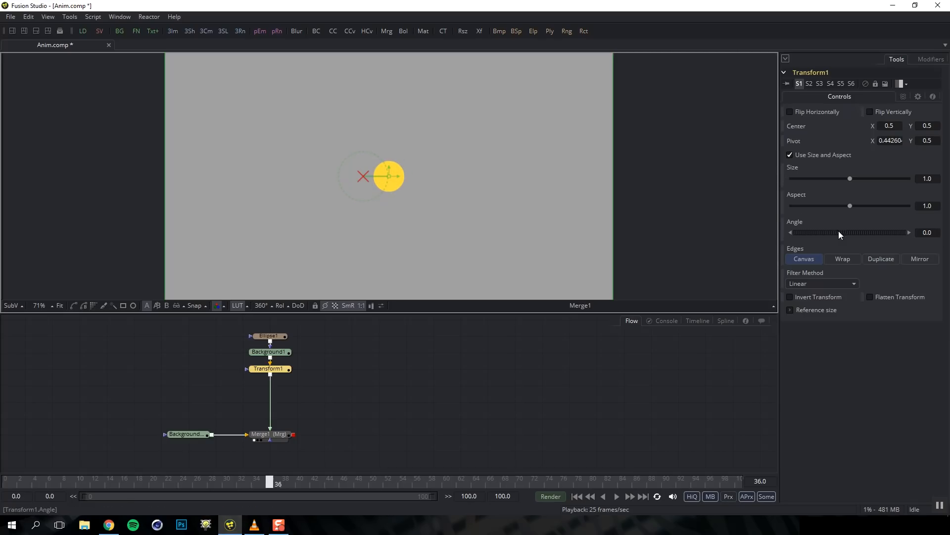
{"action": "mouse_move", "coordinate": [839, 232]}
{"action": "left_mouse_down"}
{"action": "mouse_move", "coordinate": [863, 233]}
{"action": "mouse_move", "coordinate": [814, 231]}
{"action": "mouse_move", "coordinate": [855, 234]}
{"action": "mouse_move", "coordinate": [834, 233]}
{"action": "left_mouse_up"}
{"action": "key", "text": "ctrl+z"}
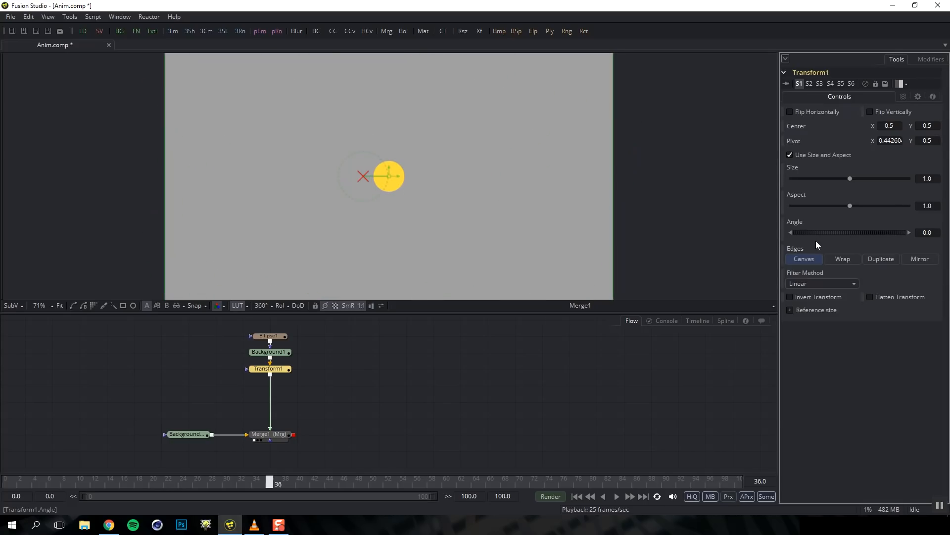
{"action": "left_click", "coordinate": [774, 305]}
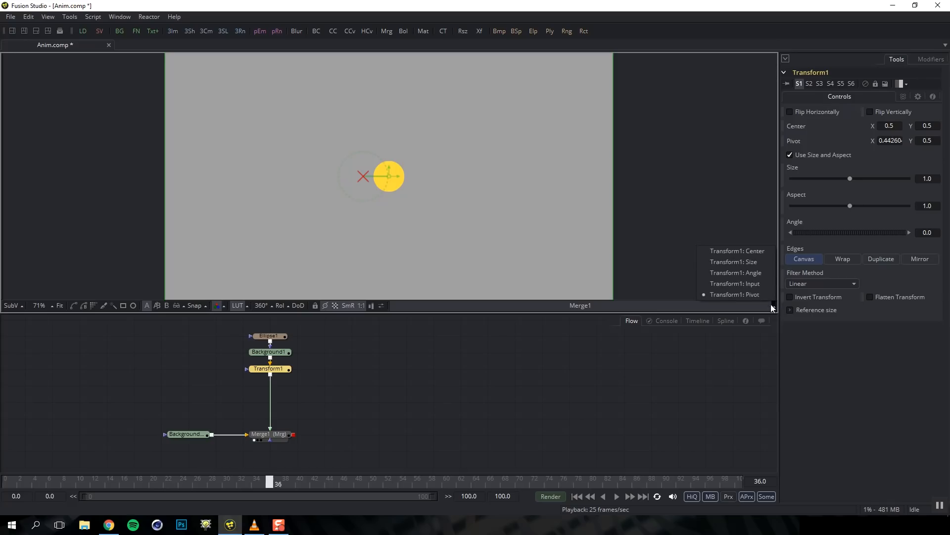
{"action": "left_click", "coordinate": [756, 260]}
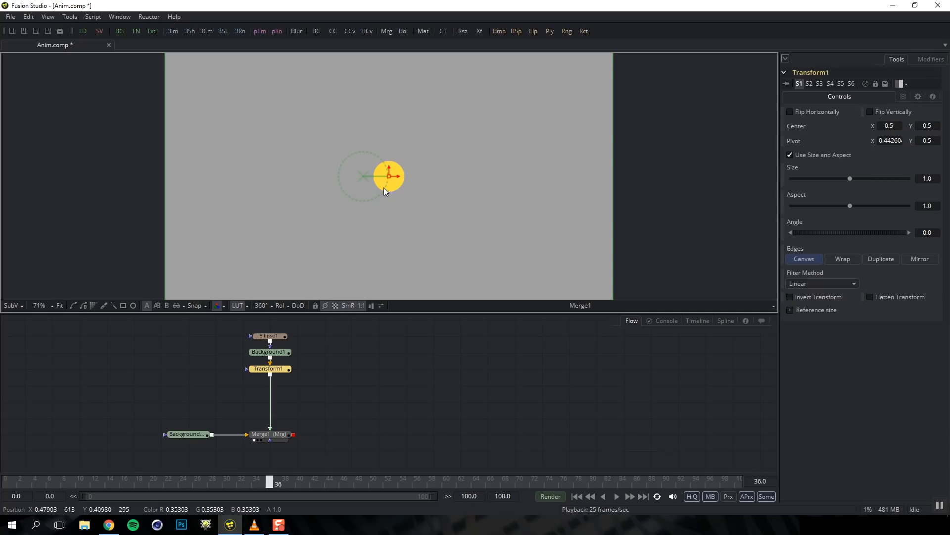
Shift the circle's centre to about X 0.32 and keyframe Angle from 0 at frame 0 to 360 at frame 10
{"action": "left_click_drag", "start_coordinate": [396, 177], "coordinate": [315, 179]}
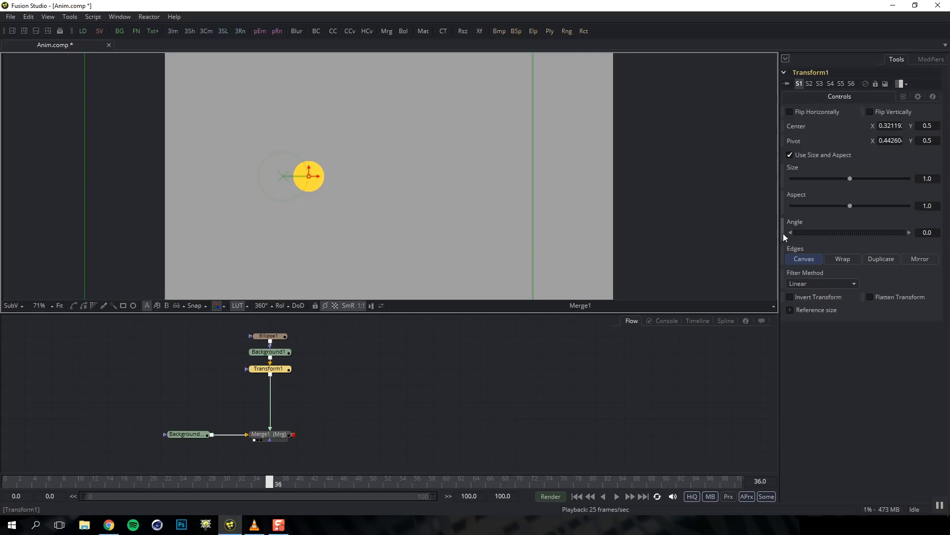
{"action": "left_click_drag", "start_coordinate": [270, 481], "coordinate": [6, 483]}
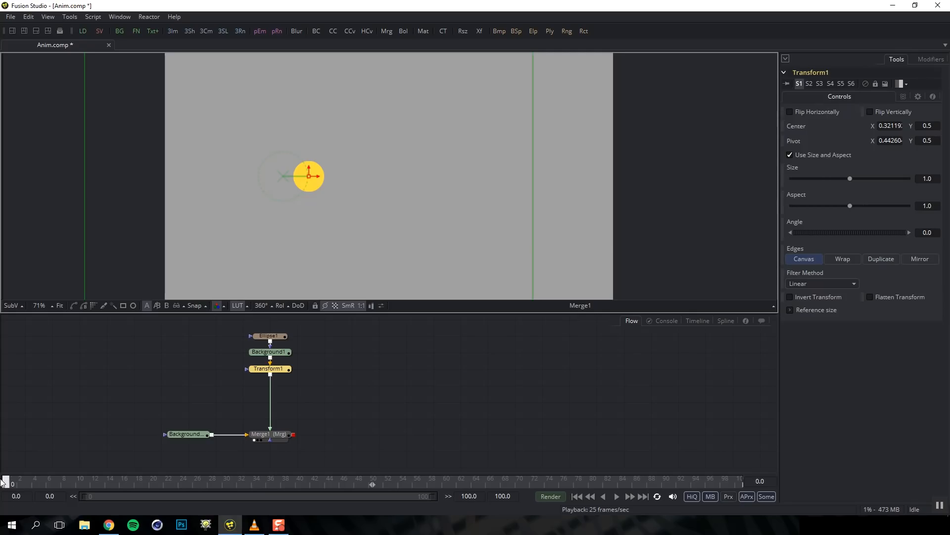
{"action": "left_click", "coordinate": [783, 225]}
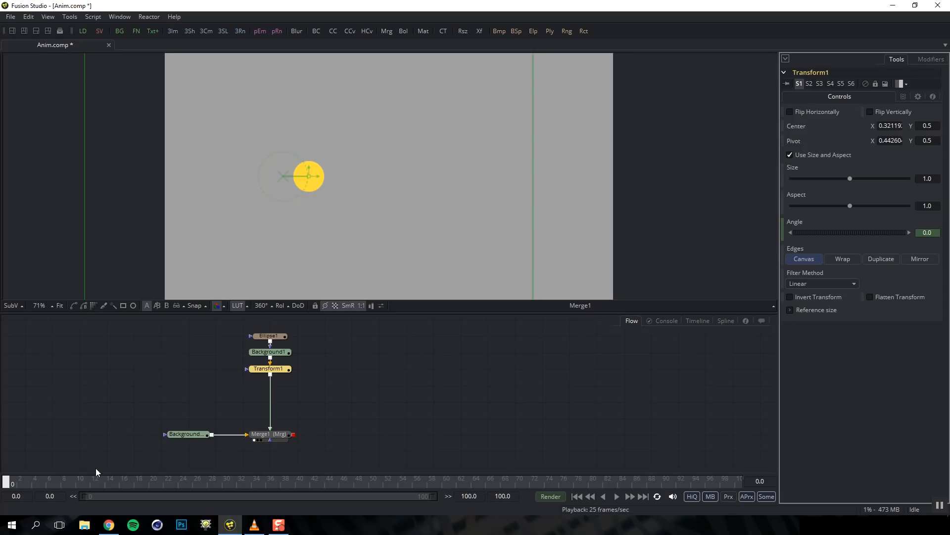
{"action": "left_click", "coordinate": [77, 481]}
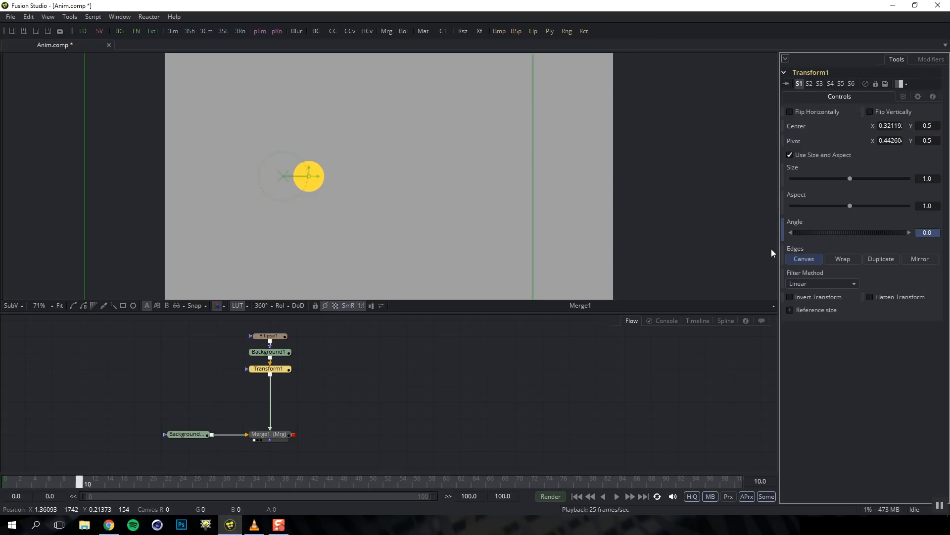
{"action": "left_click_drag", "start_coordinate": [933, 233], "coordinate": [917, 233]}
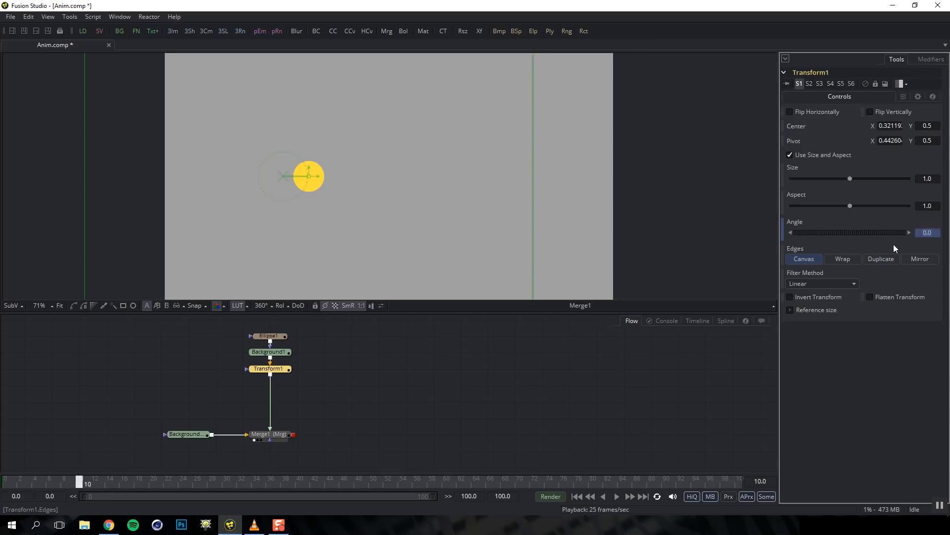
{"action": "key", "text": "Tab"}
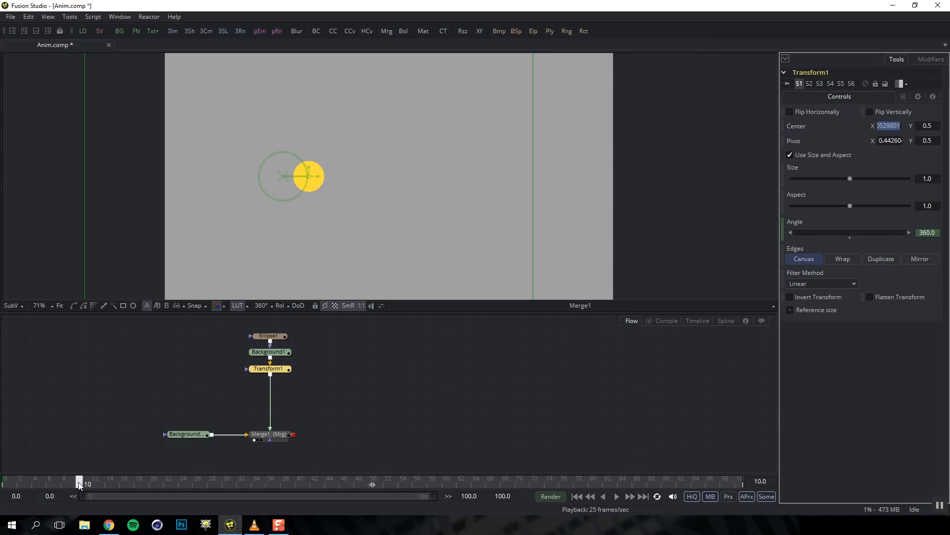
Step through frames back and forth to land on frame 5, where Angle reads 180
{"action": "left_click_drag", "start_coordinate": [29, 482], "coordinate": [53, 483]}
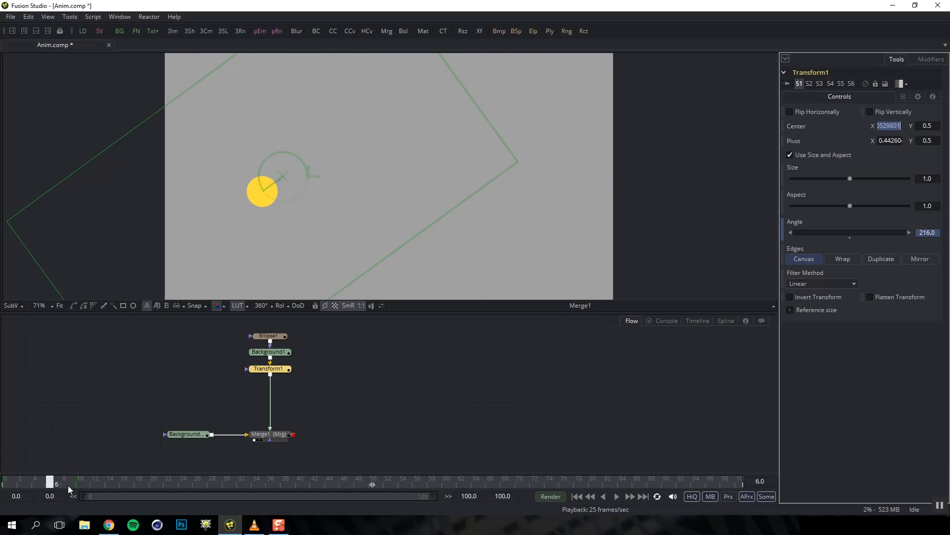
{"action": "key", "text": "Right"}
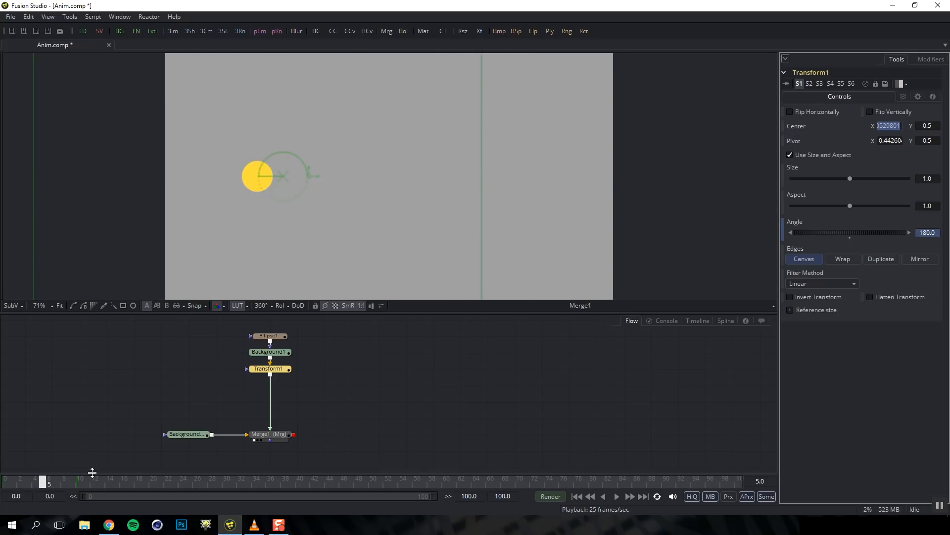
{"action": "key", "text": "Left"}
{"action": "key", "text": "Left"}
{"action": "key", "text": "Right"}
{"action": "key", "text": "Right"}
{"action": "key", "text": "Left"}
{"action": "key", "text": "Left"}
{"action": "key", "text": "Left"}
{"action": "key", "text": "Left"}
{"action": "key", "text": "Right"}
{"action": "key", "text": "Right"}
Show Transform1's Angle keyframe track in the Timeline, undoing a trial keyframe move
{"action": "left_click", "coordinate": [698, 321]}
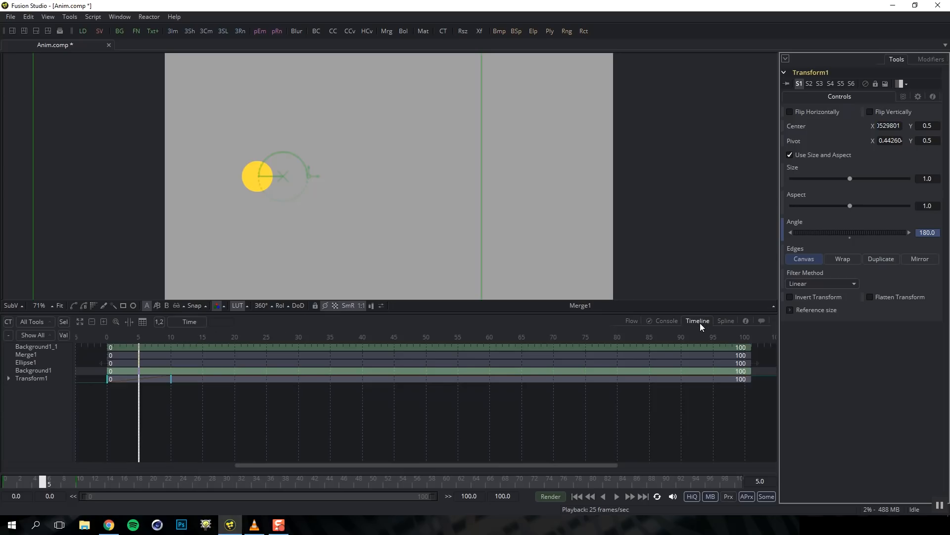
{"action": "left_click", "coordinate": [8, 377]}
{"action": "left_click", "coordinate": [37, 390]}
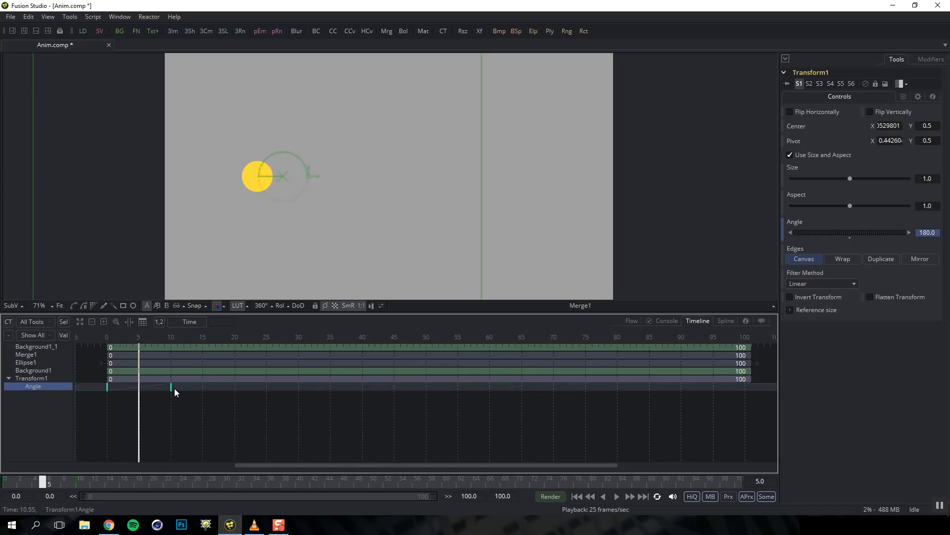
{"action": "left_click_drag", "start_coordinate": [170, 389], "coordinate": [209, 393]}
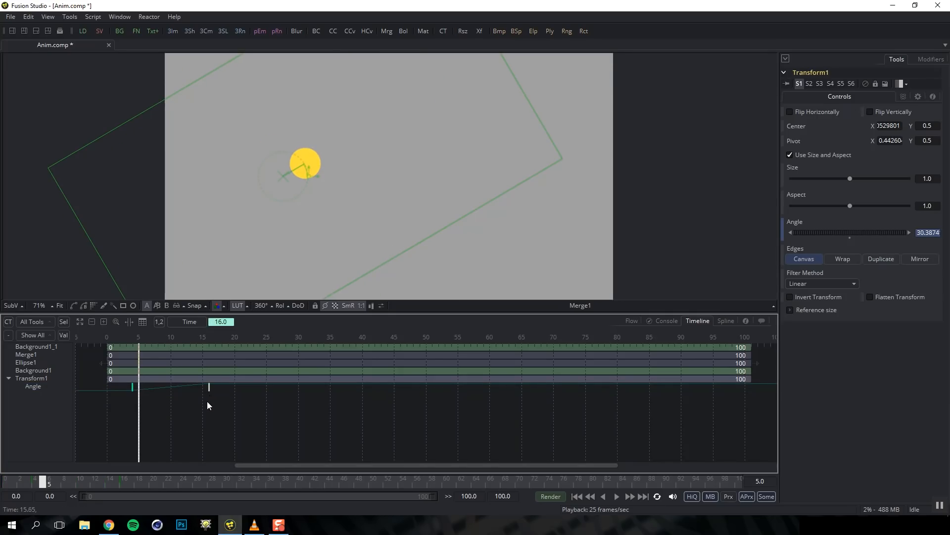
{"action": "key", "text": "ctrl+z"}
{"action": "key", "text": "ctrl+z"}
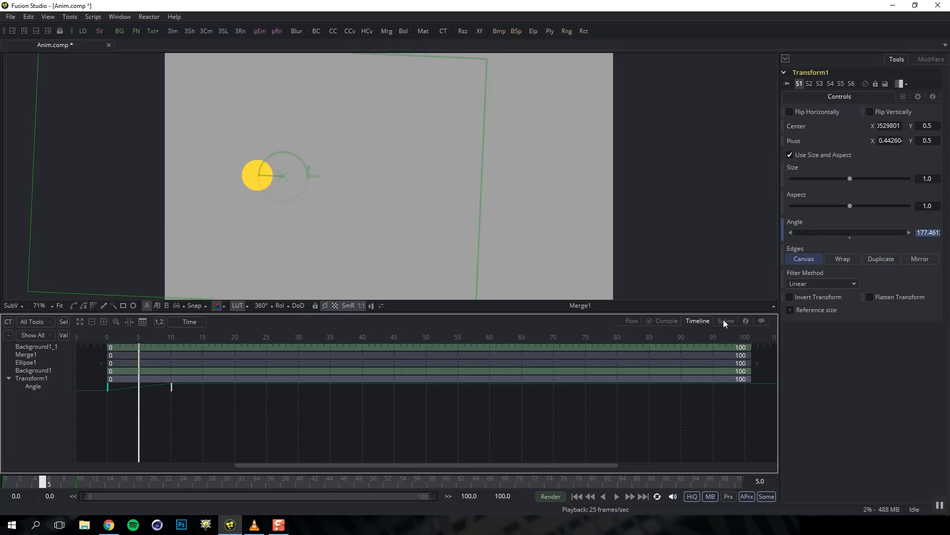
Display the Angle curve in the Spline graph, zoom out, and box-select both 0 and 360 keys
{"action": "left_click", "coordinate": [723, 321]}
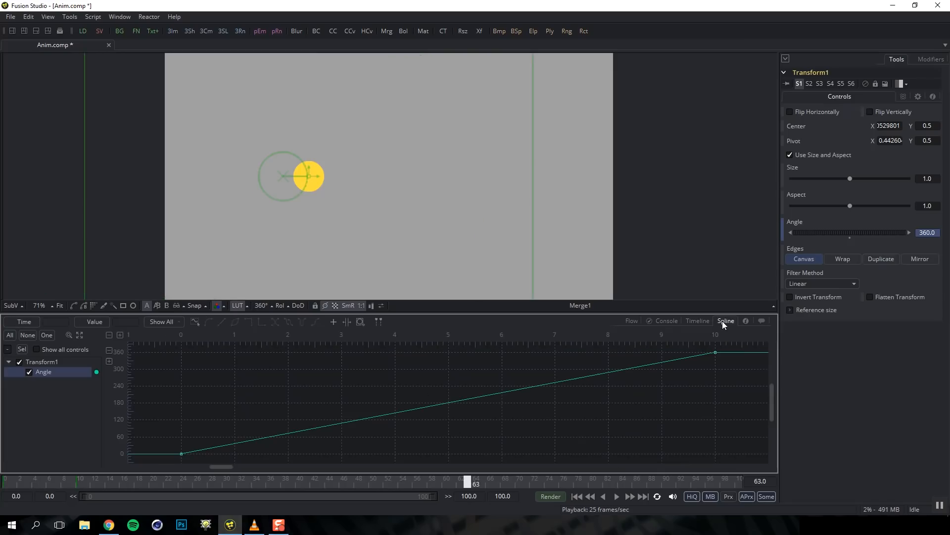
{"action": "left_click", "coordinate": [58, 373]}
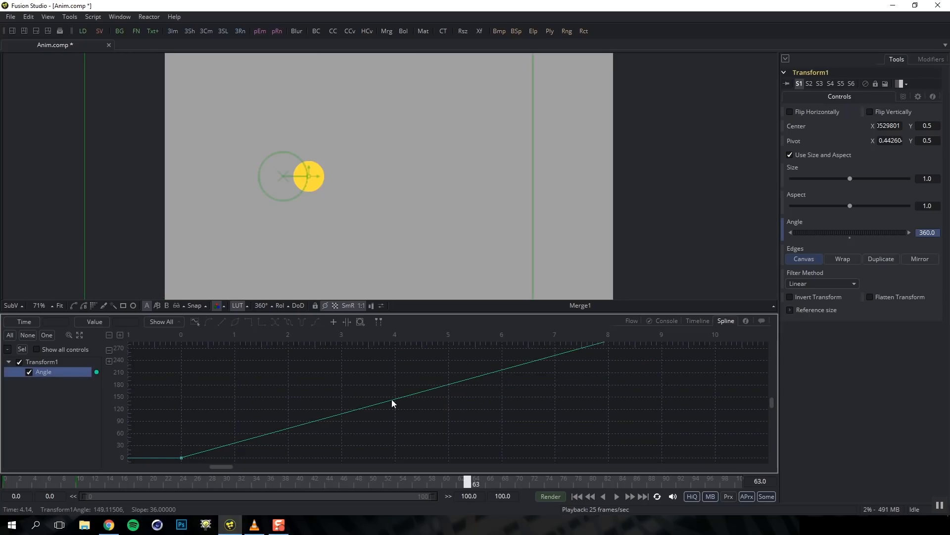
{"action": "left_click", "coordinate": [109, 349]}
{"action": "left_click", "coordinate": [109, 335]}
{"action": "left_click_drag", "start_coordinate": [337, 396], "coordinate": [160, 407]}
{"action": "left_click_drag", "start_coordinate": [307, 389], "coordinate": [292, 394]}
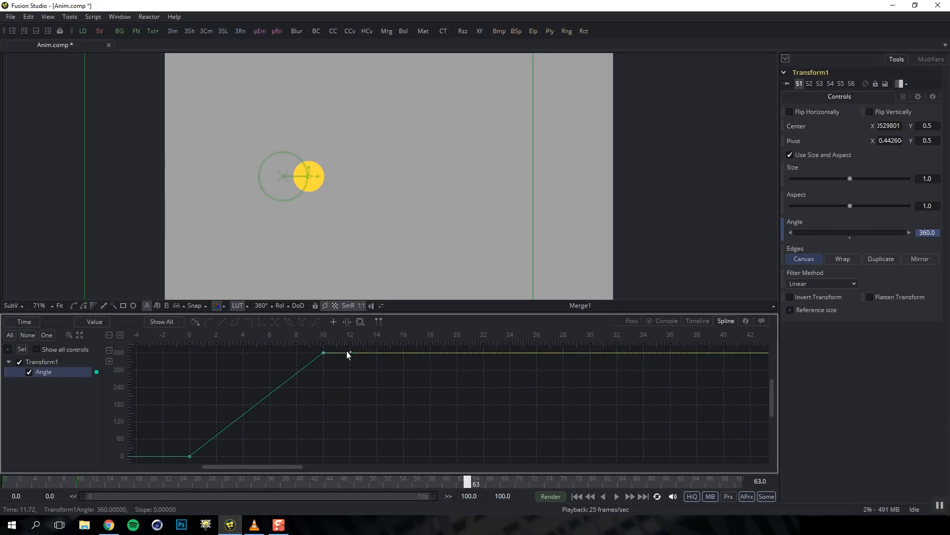
{"action": "left_click_drag", "start_coordinate": [162, 350], "coordinate": [368, 461]}
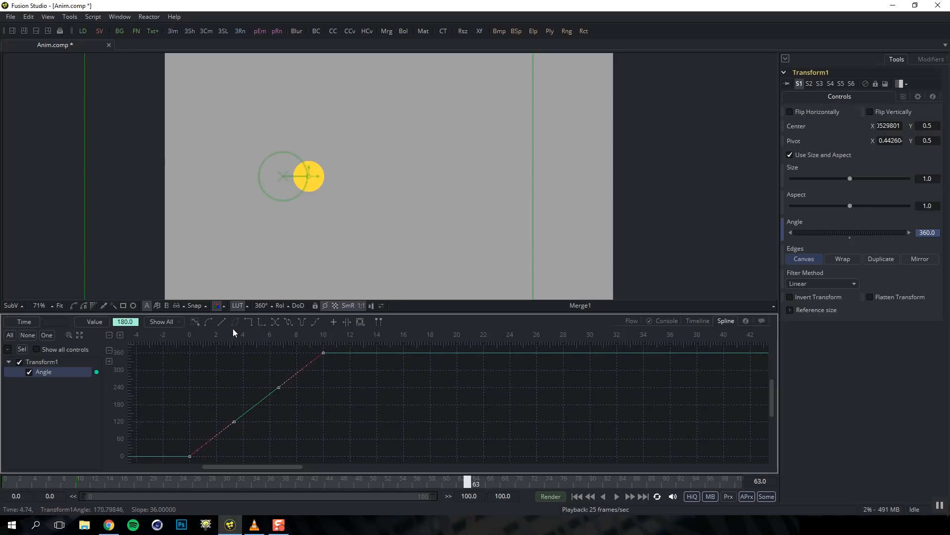
Smooth the Angle keys into an ease in/out and reshape the Bezier handles
{"action": "left_click", "coordinate": [208, 322]}
{"action": "left_click_drag", "start_coordinate": [276, 354], "coordinate": [255, 354]}
{"action": "left_click_drag", "start_coordinate": [234, 456], "coordinate": [241, 458]}
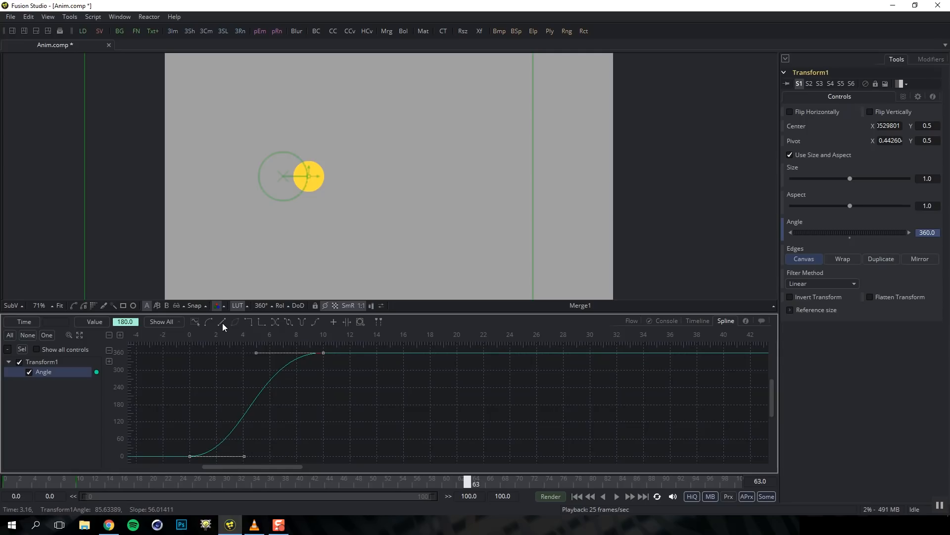
{"action": "left_click", "coordinate": [275, 321]}
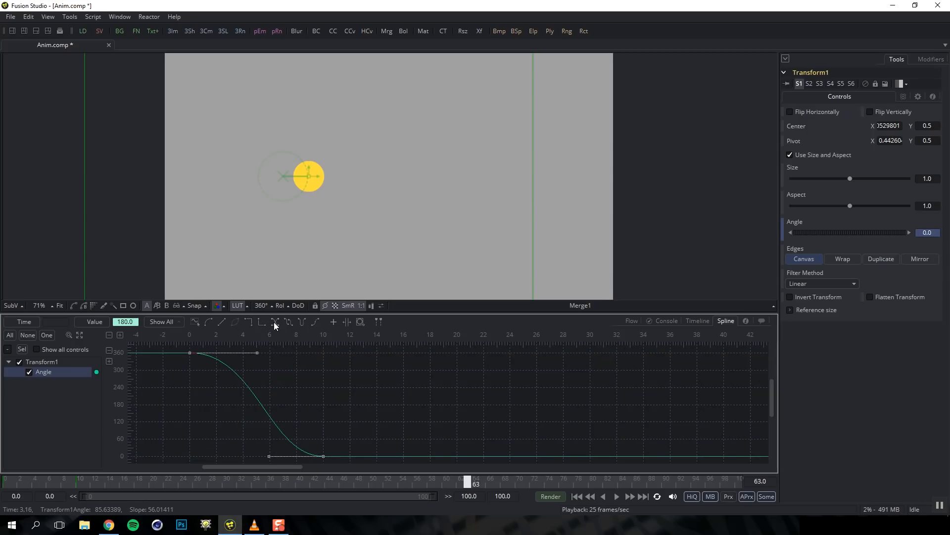
{"action": "left_click", "coordinate": [275, 322]}
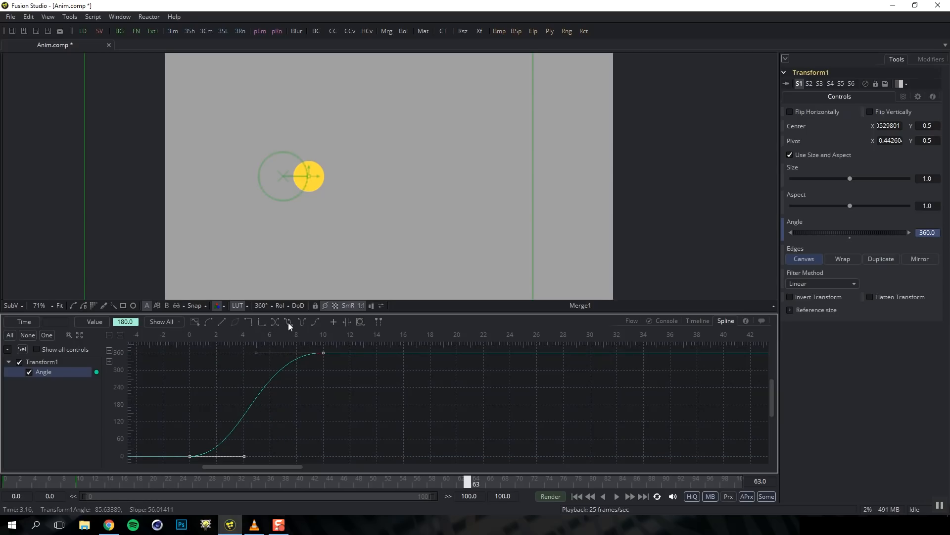
Set the Angle curve to loop, then Ping-Pong, preview playback and return to frame 0
{"action": "left_click", "coordinate": [288, 321]}
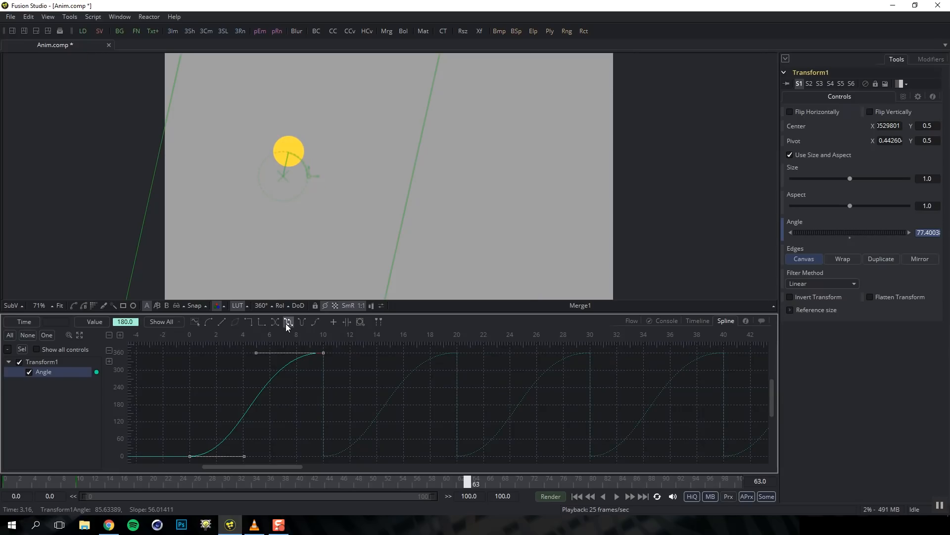
{"action": "key", "text": "space"}
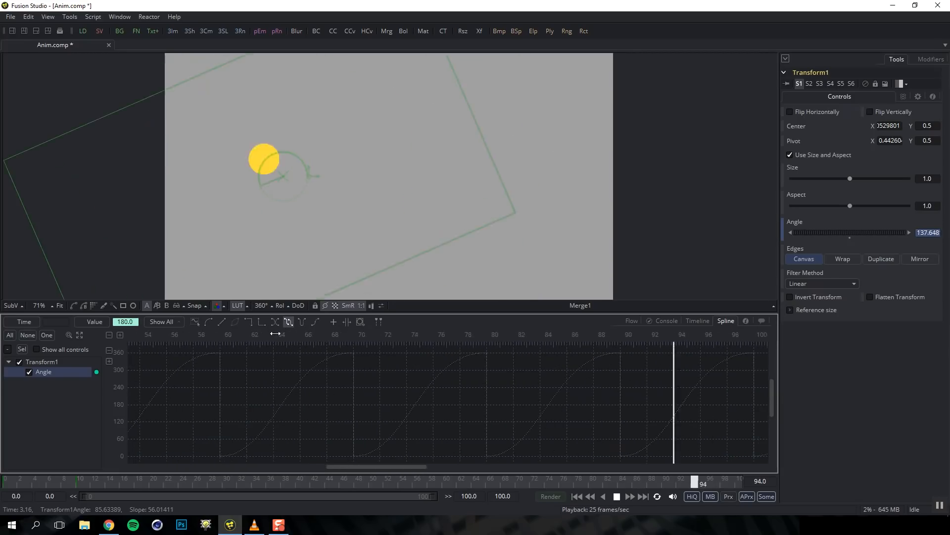
{"action": "left_click", "coordinate": [301, 322]}
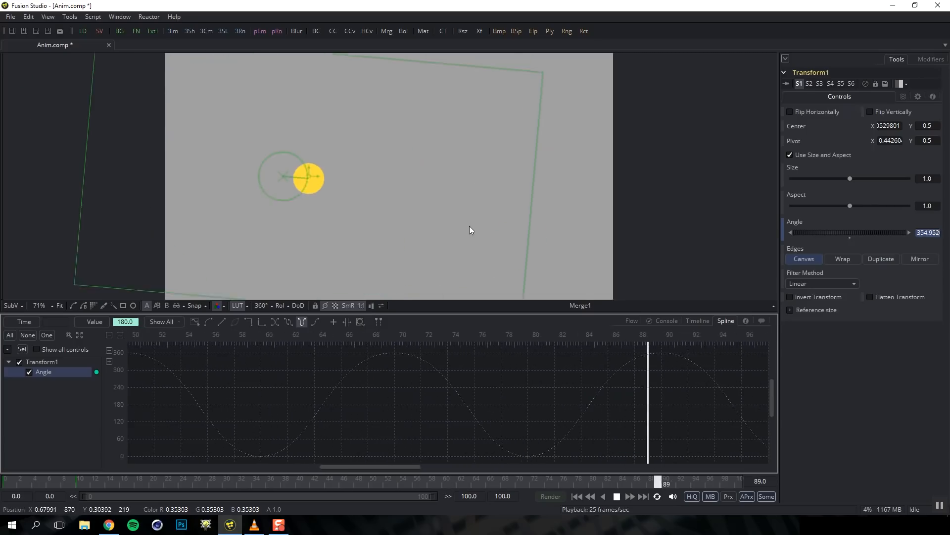
{"action": "key", "text": "space"}
{"action": "left_click_drag", "start_coordinate": [68, 482], "coordinate": [0, 483]}
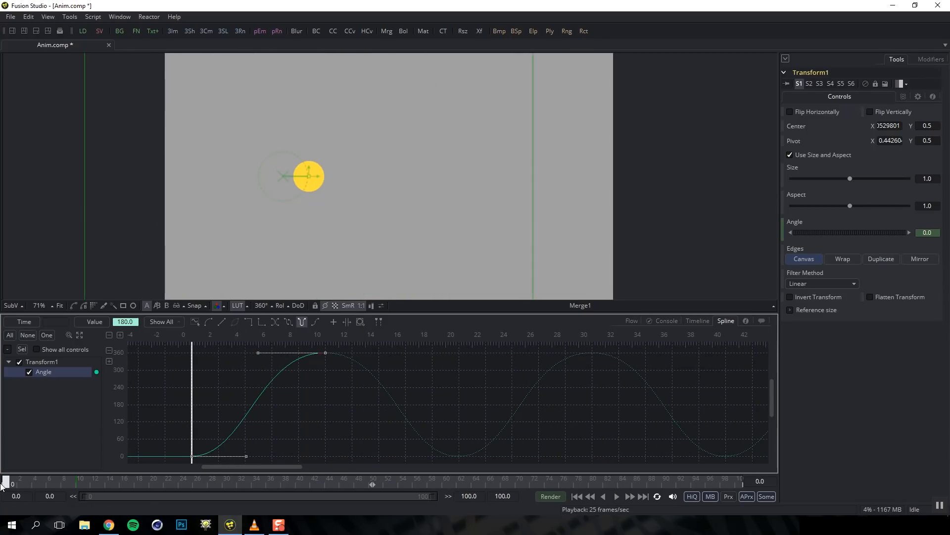
{"action": "left_click", "coordinate": [631, 321]}
Enable Motion Blur in Transform1's Settings, preview it, and raise Quality from 2 to 4
{"action": "left_click", "coordinate": [277, 369]}
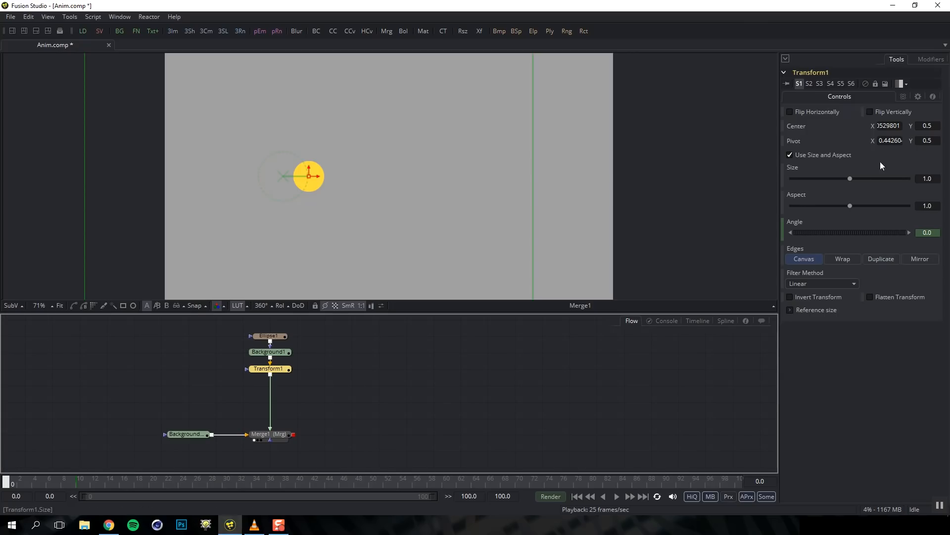
{"action": "left_click", "coordinate": [903, 97]}
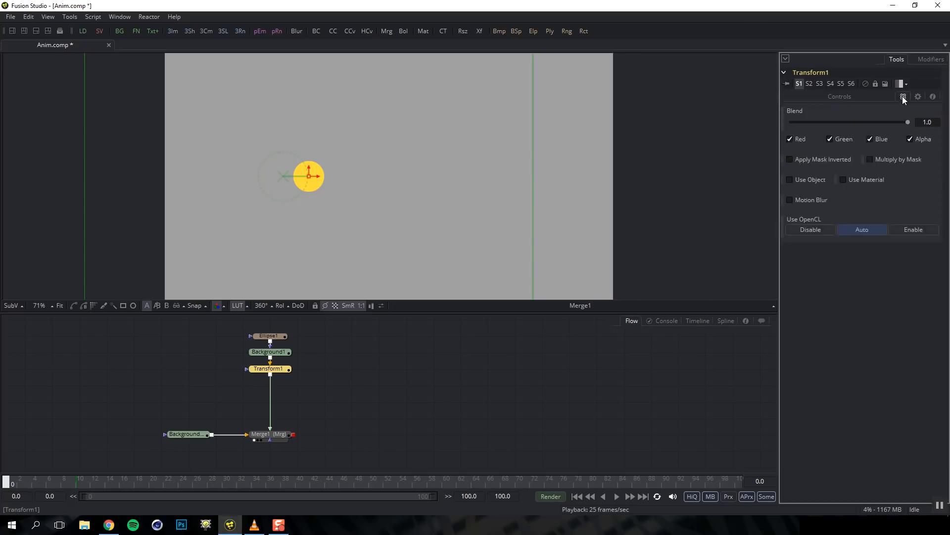
{"action": "left_click", "coordinate": [790, 199]}
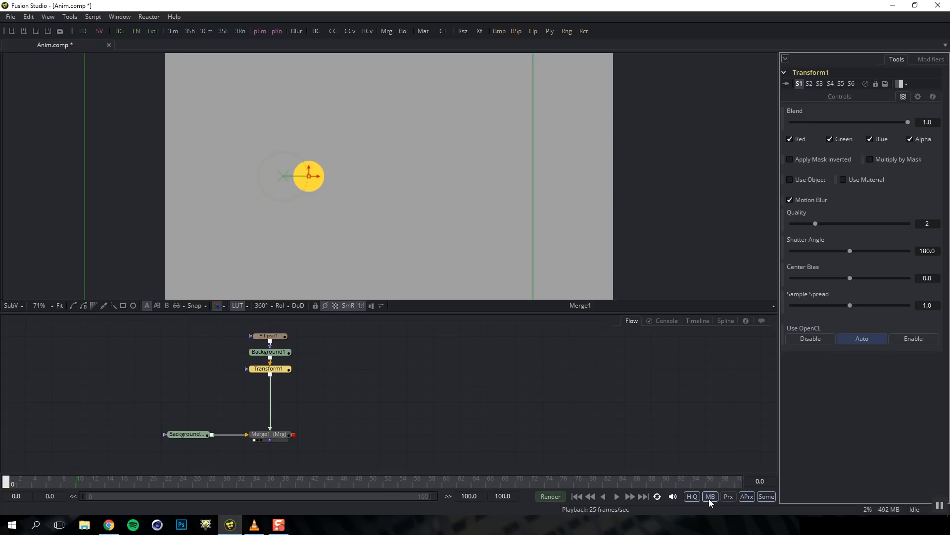
{"action": "left_click", "coordinate": [618, 496]}
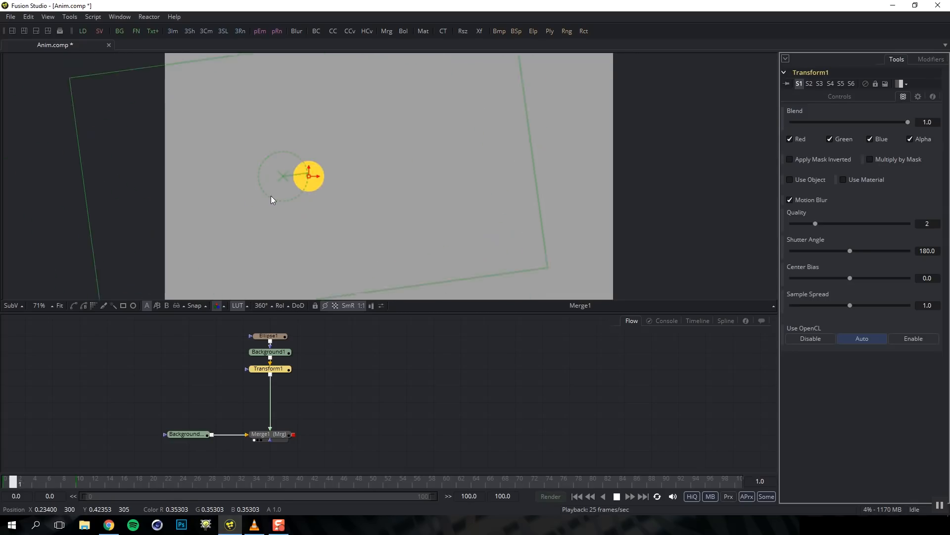
{"action": "left_click_drag", "start_coordinate": [816, 224], "coordinate": [840, 224]}
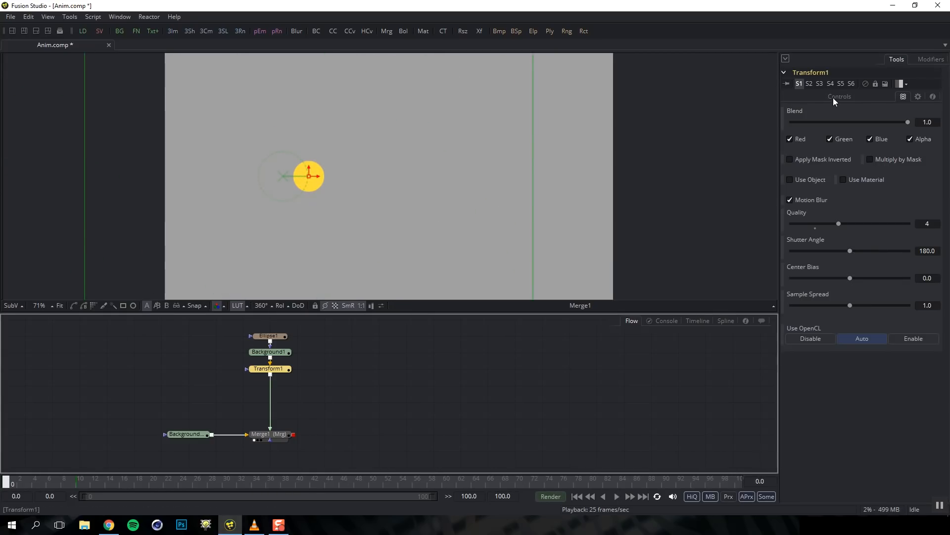
{"action": "left_click", "coordinate": [832, 97]}
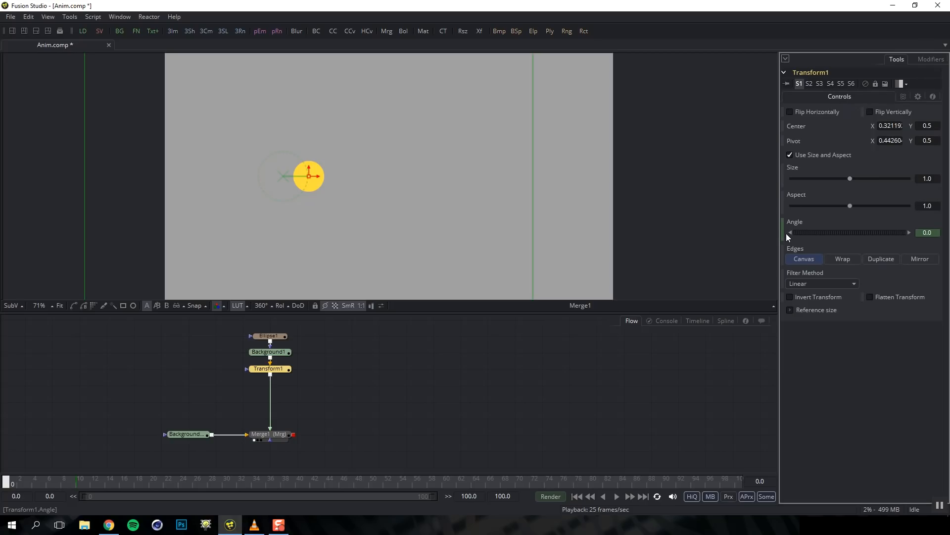
Delete Transform1's Angle animation from the Angle slider's menu, leaving Angle at 0.0
{"action": "right_click", "coordinate": [794, 221]}
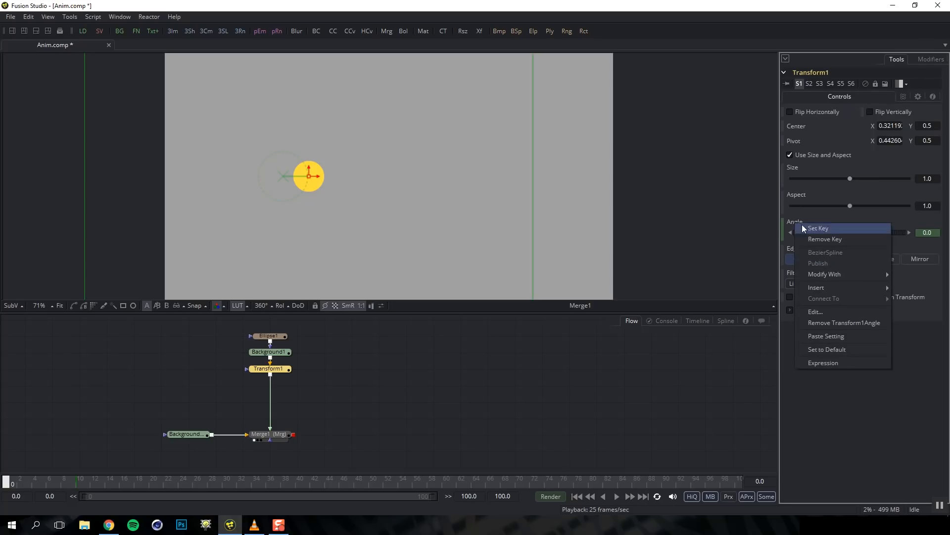
{"action": "left_click", "coordinate": [829, 323]}
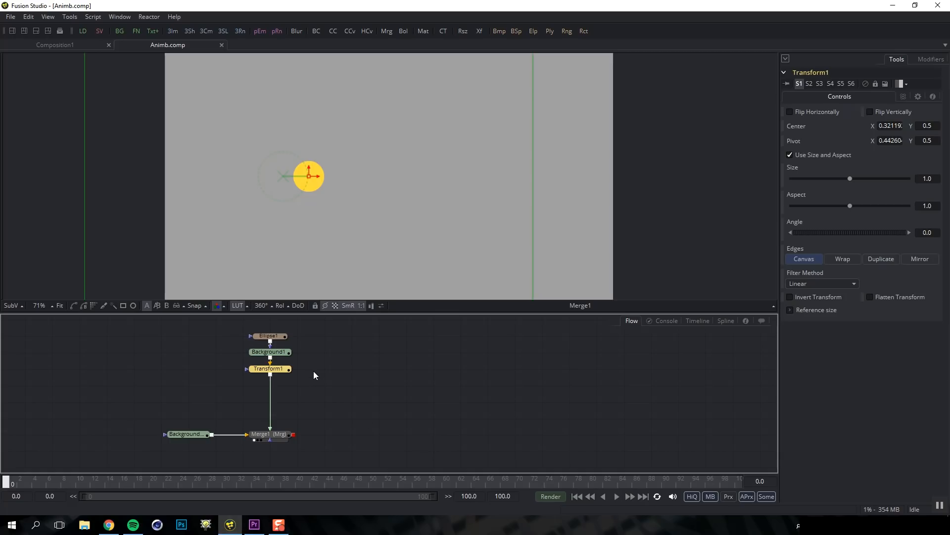
Add ColorCorrector1 fed from Background1, shift its Master Hue to 0.41 (cyan), and merge it into Merge2
{"action": "key", "text": "ctrl+space"}
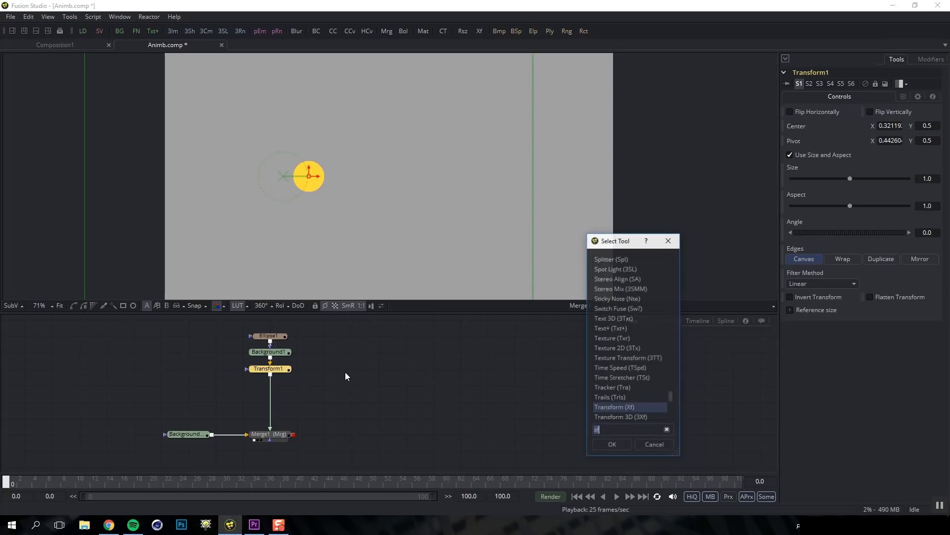
{"action": "type", "text": "cc"}
{"action": "key", "text": "Return"}
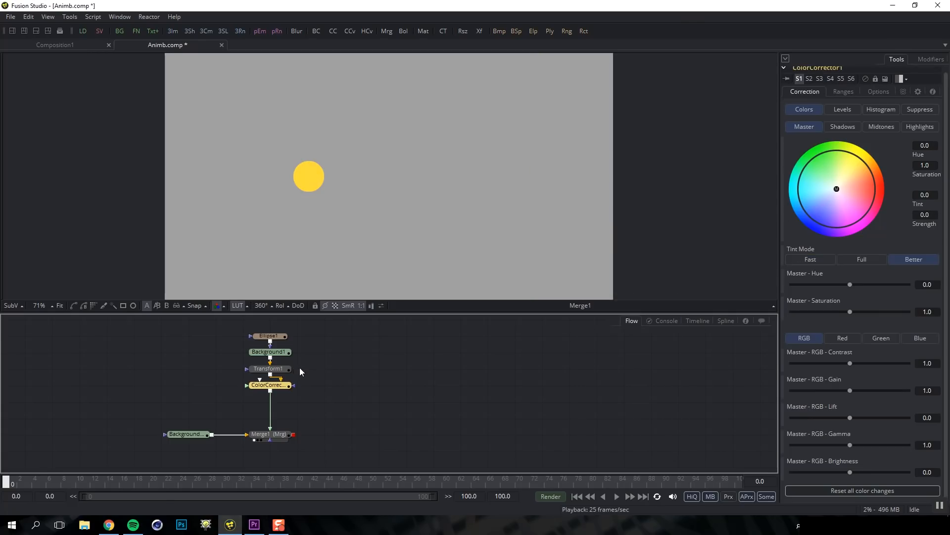
{"action": "left_click_drag", "start_coordinate": [279, 387], "coordinate": [325, 372]}
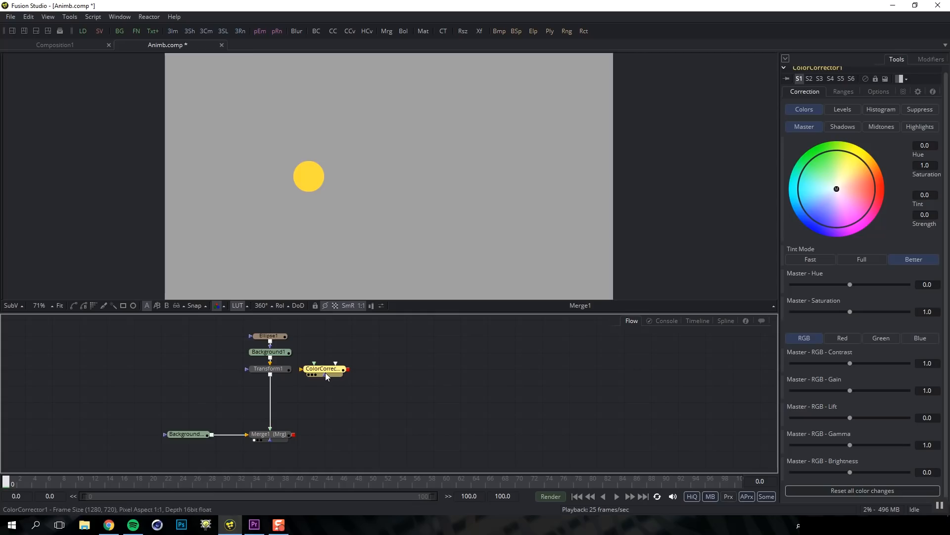
{"action": "left_click", "coordinate": [278, 355]}
{"action": "key", "text": "1"}
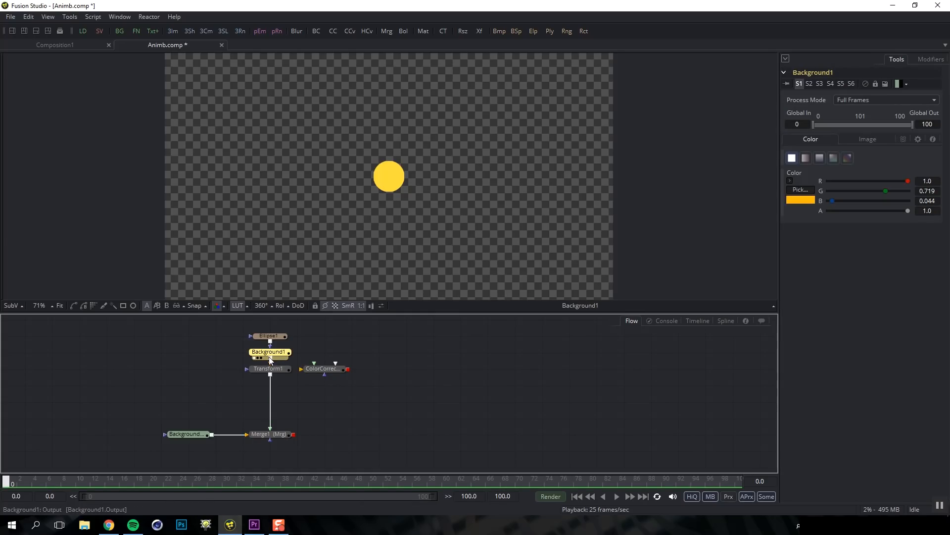
{"action": "left_click_drag", "start_coordinate": [271, 362], "coordinate": [351, 369]}
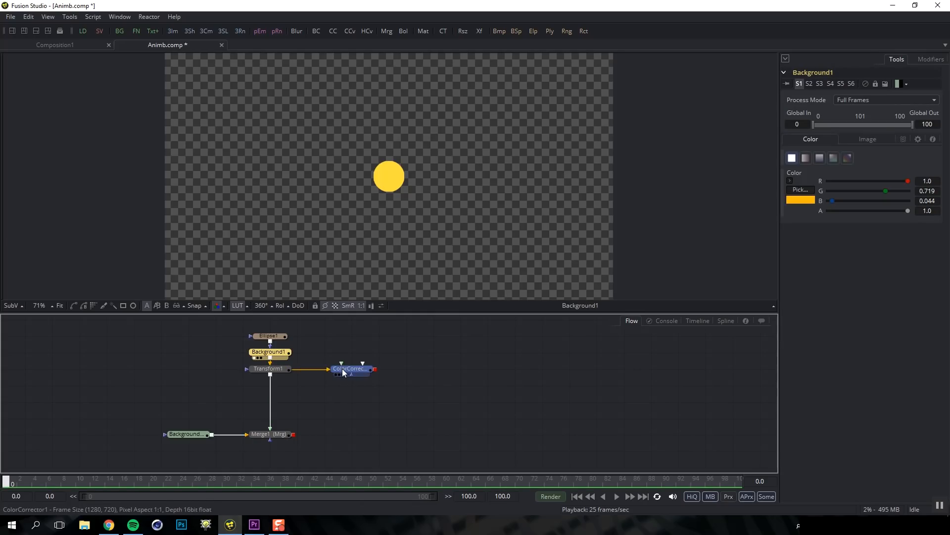
{"action": "key", "text": "1"}
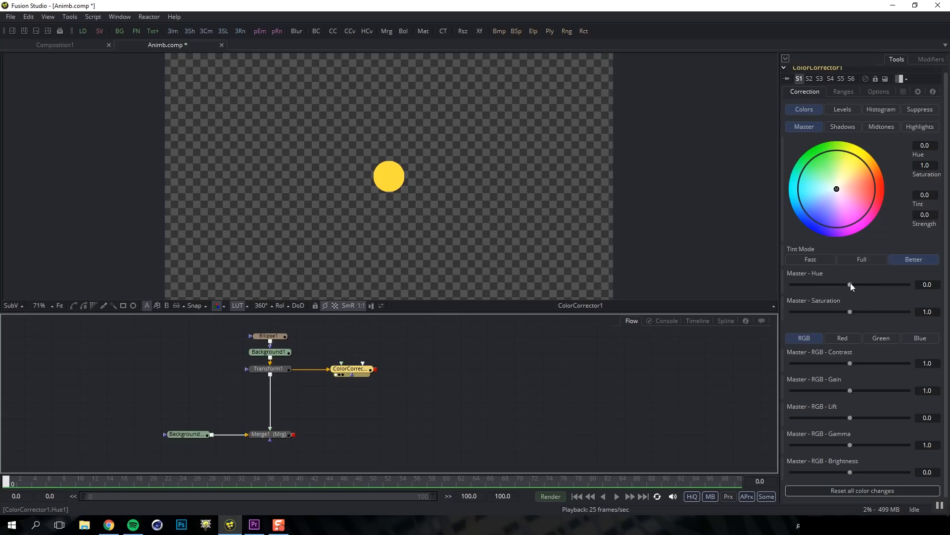
{"action": "left_click_drag", "start_coordinate": [850, 284], "coordinate": [873, 284]}
{"action": "left_click_drag", "start_coordinate": [375, 370], "coordinate": [293, 434]}
{"action": "key", "text": "1"}
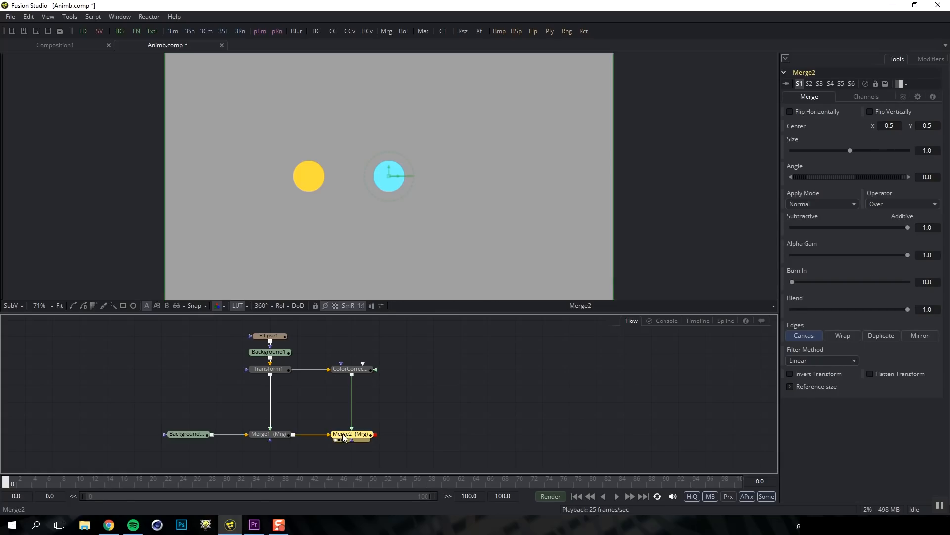
Add Transform2 after the colour corrector and move the cyan circle right to X 0.63686
{"action": "left_click", "coordinate": [345, 373]}
{"action": "key", "text": "shift+space"}
{"action": "type", "text": "x"}
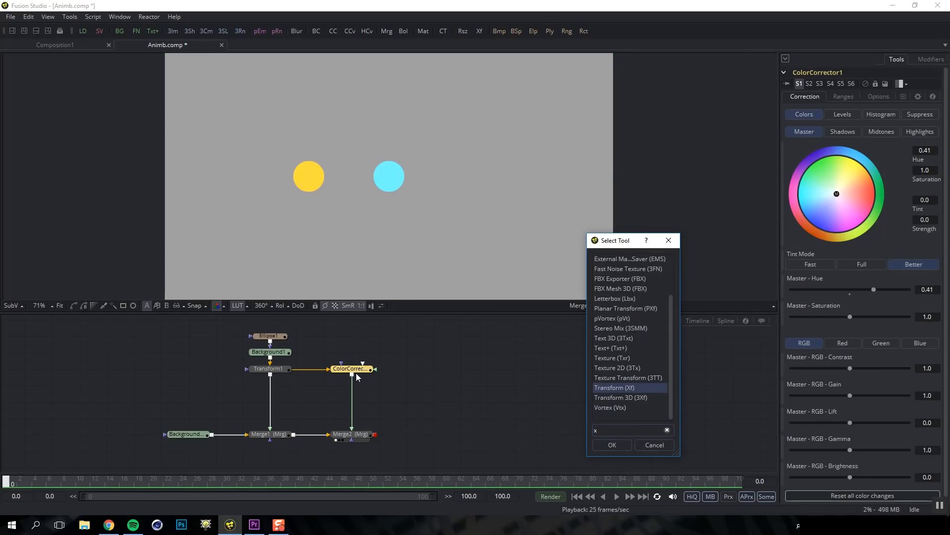
{"action": "type", "text": "f"}
{"action": "key", "text": "Return"}
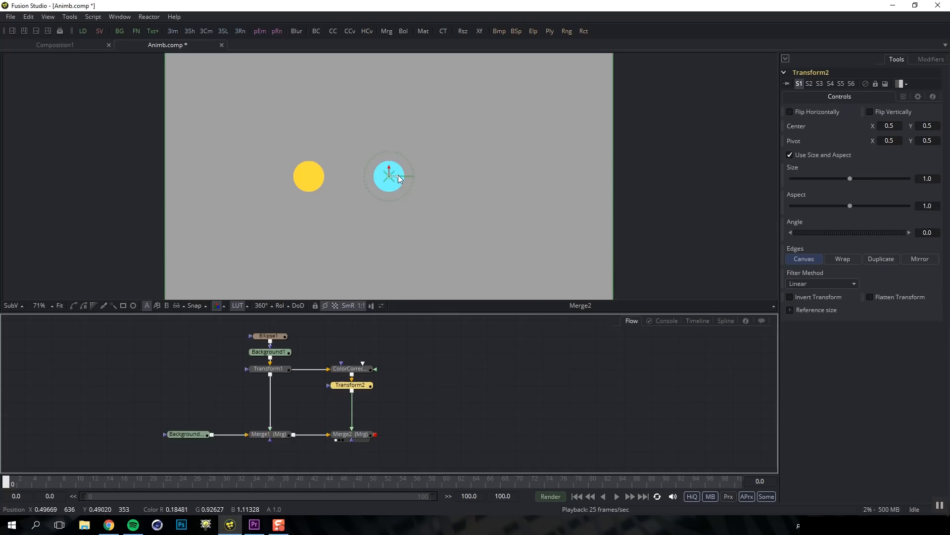
{"action": "left_click_drag", "start_coordinate": [397, 177], "coordinate": [460, 177]}
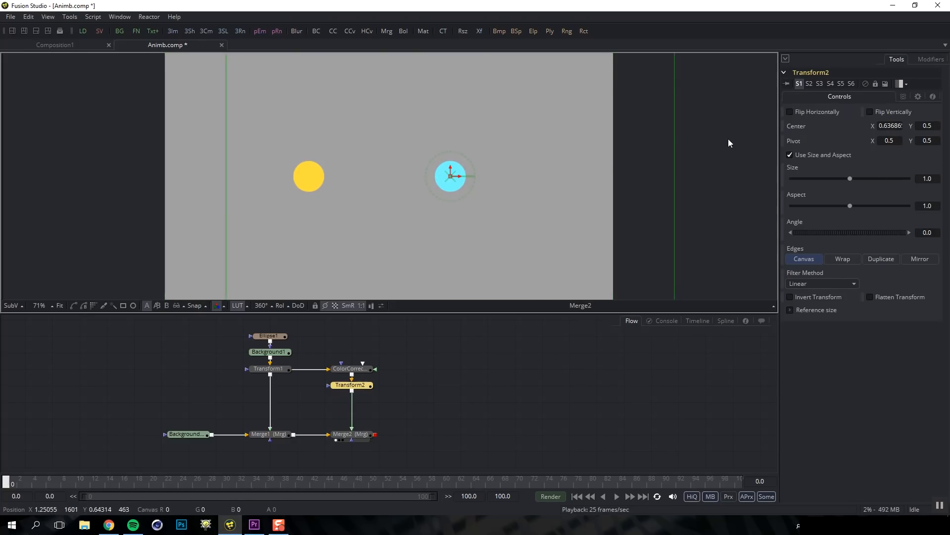
Drive Transform2's Center with a Perturb modifier and play the comp to preview the jitter
{"action": "right_click", "coordinate": [801, 127]}
{"action": "mouse_move", "coordinate": [836, 165]}
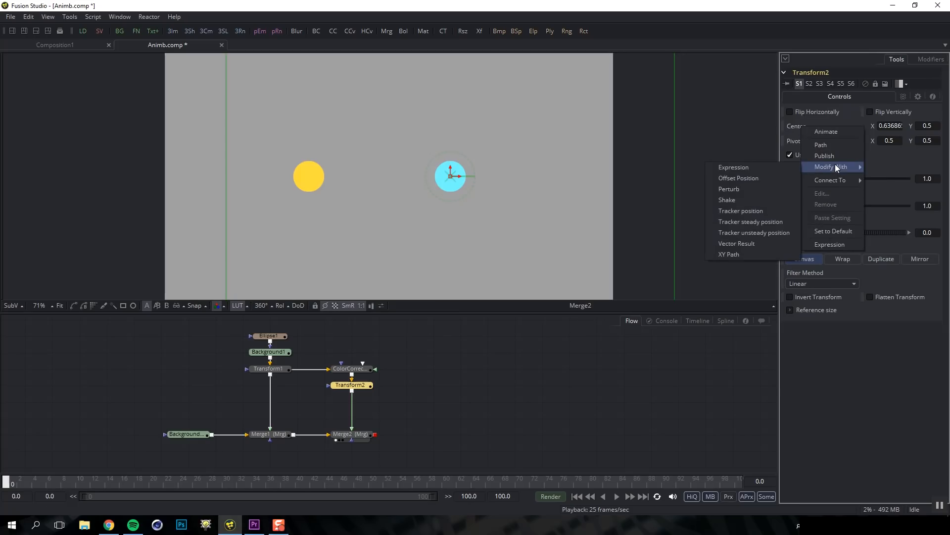
{"action": "left_click", "coordinate": [769, 190]}
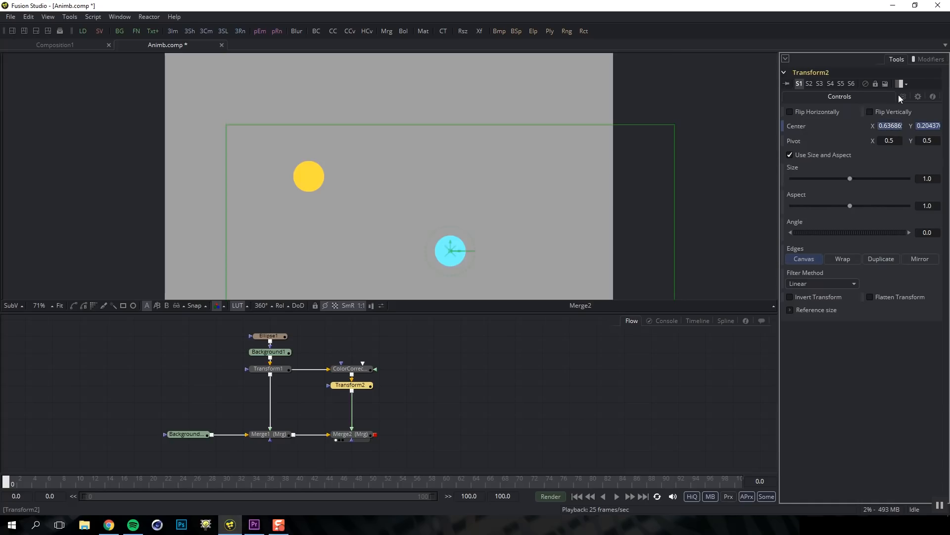
{"action": "left_click", "coordinate": [932, 59]}
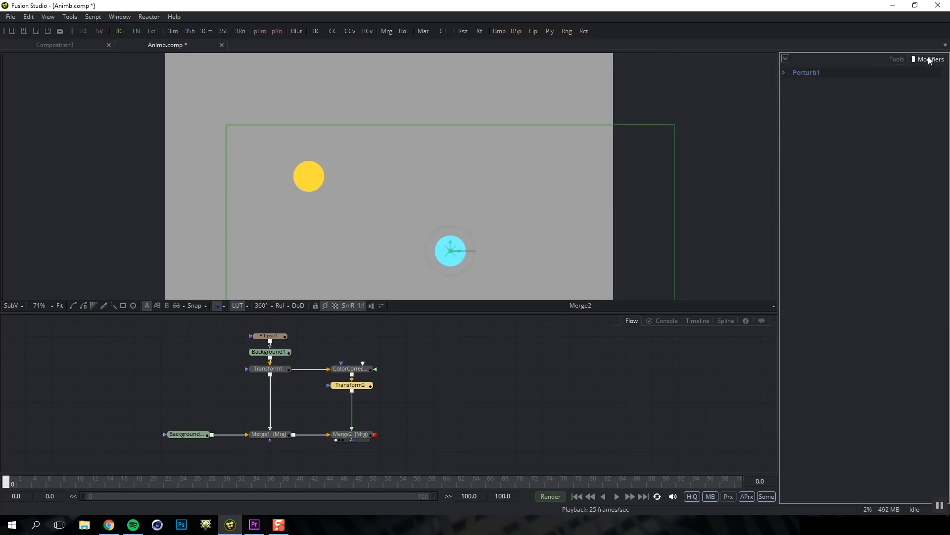
{"action": "left_click", "coordinate": [785, 69]}
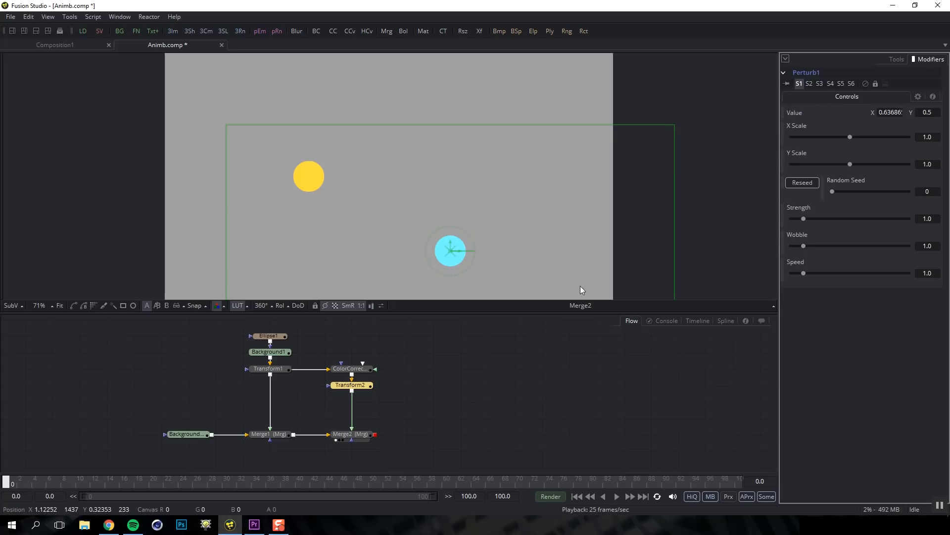
{"action": "key", "text": "space"}
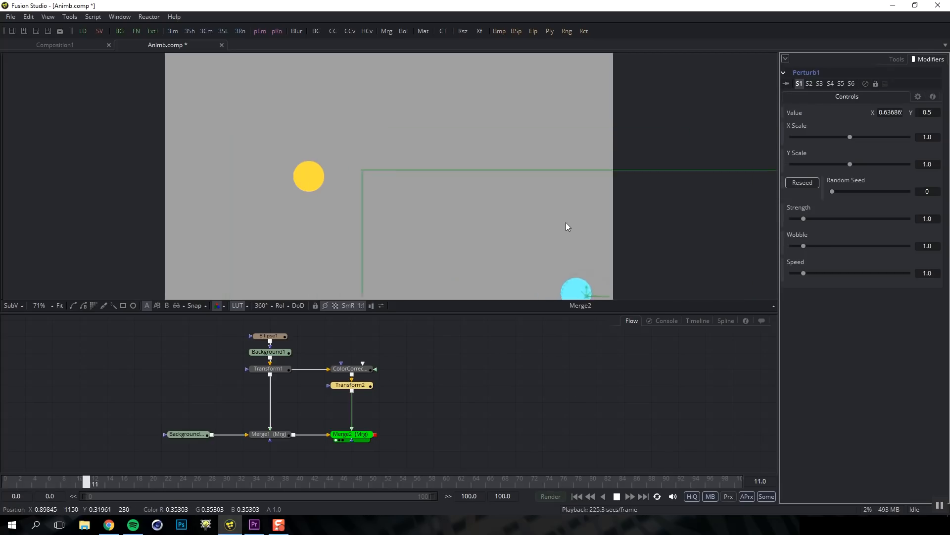
{"action": "scroll", "coordinate": [558, 224], "scroll_direction": "down", "scroll_amount": 1}
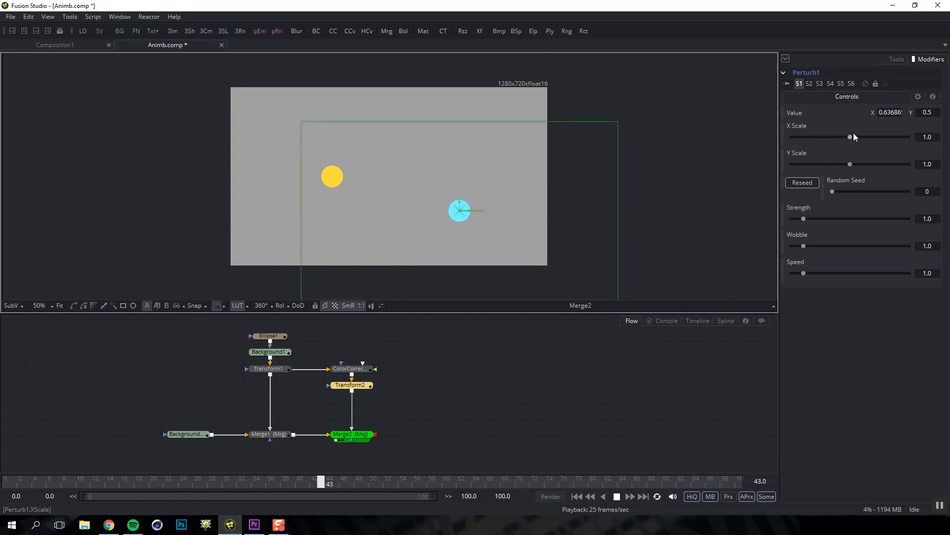
Set the Perturb's X/Y Scale to 0.214/0.231 and raise its speed
{"action": "left_click_drag", "start_coordinate": [849, 137], "coordinate": [814, 136]}
{"action": "left_click_drag", "start_coordinate": [850, 164], "coordinate": [774, 148]}
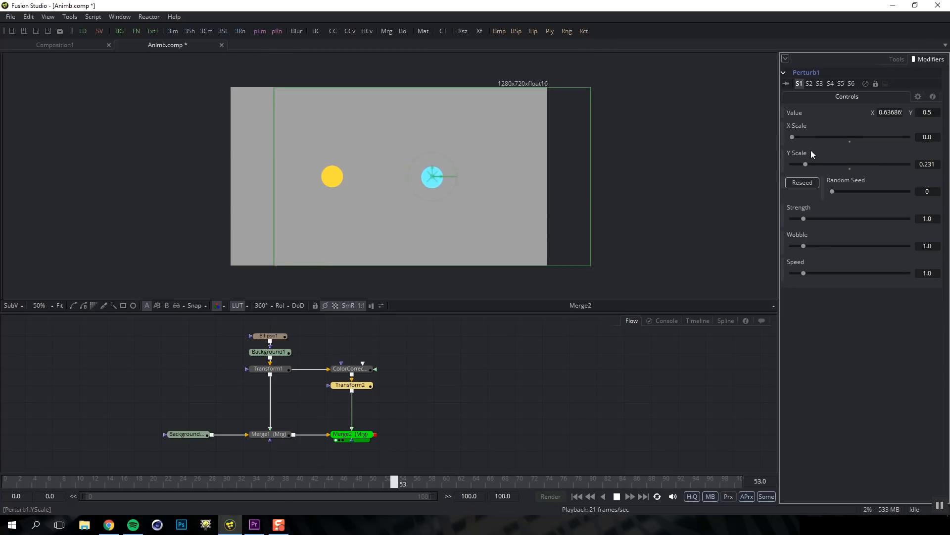
{"action": "left_click_drag", "start_coordinate": [792, 136], "coordinate": [804, 135]}
{"action": "left_click_drag", "start_coordinate": [804, 273], "coordinate": [812, 216]}
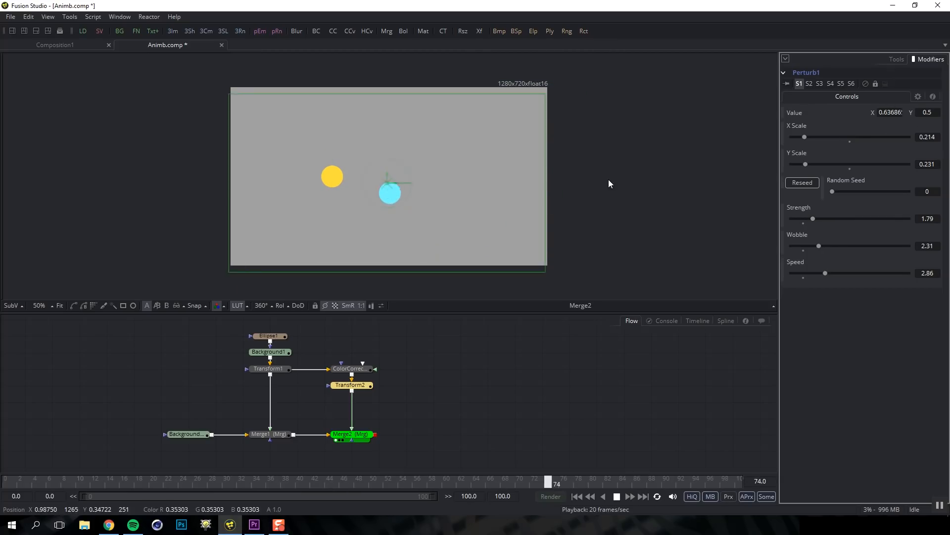
Set the Perturb's Value X to 0.5 so the circle wanders around the centre
{"action": "left_click", "coordinate": [890, 112]}
{"action": "type", "text": "0"}
{"action": "key", "text": "Tab"}
{"action": "left_click_drag", "start_coordinate": [899, 113], "coordinate": [881, 113]}
{"action": "type", "text": "1"}
{"action": "key", "text": "Tab"}
{"action": "left_click", "coordinate": [884, 113]}
{"action": "type", "text": "0.5"}
{"action": "key", "text": "Tab"}
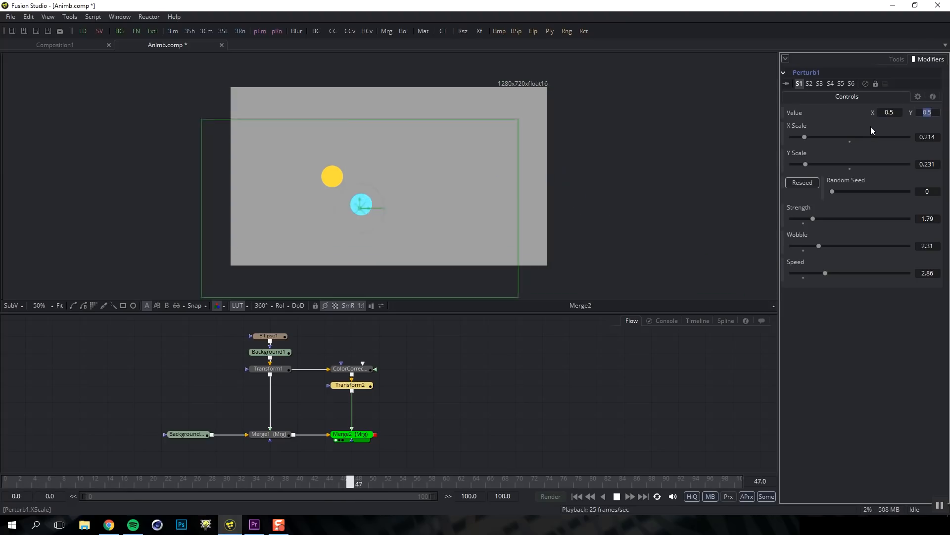
{"action": "left_click", "coordinate": [898, 58]}
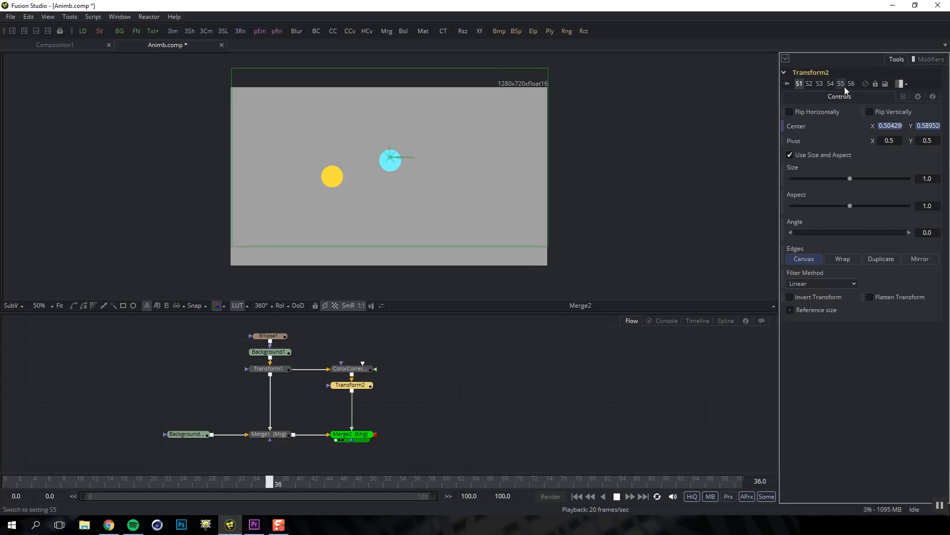
Check Motion Blur in Transform2's Settings tab for the moving cyan circle
{"action": "left_click", "coordinate": [417, 355]}
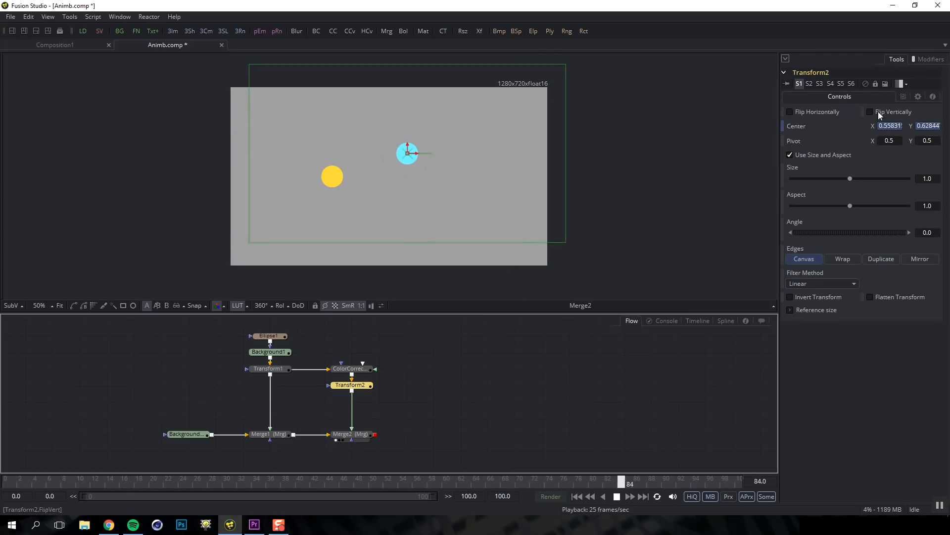
{"action": "left_click", "coordinate": [903, 96]}
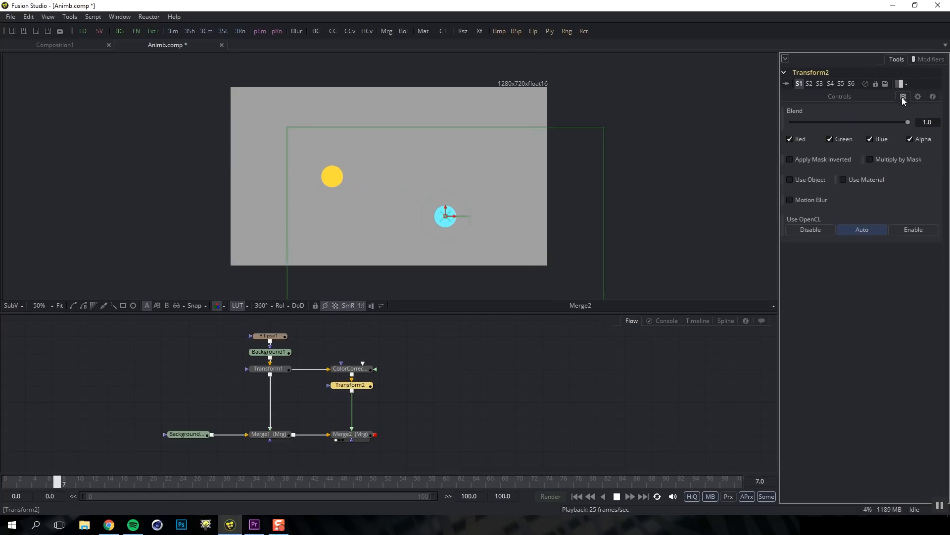
{"action": "left_click", "coordinate": [792, 199]}
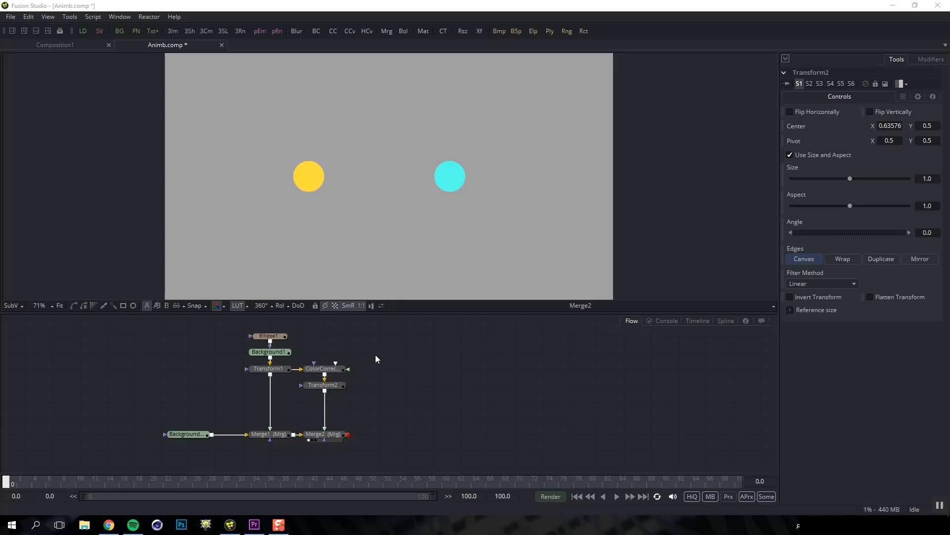
Insert a Blur node between Transform1 and Merge1 with Blur Size 17.1
{"action": "left_click", "coordinate": [293, 406]}
{"action": "key", "text": "ctrl+space"}
{"action": "type", "text": "blur"}
{"action": "key", "text": "Return"}
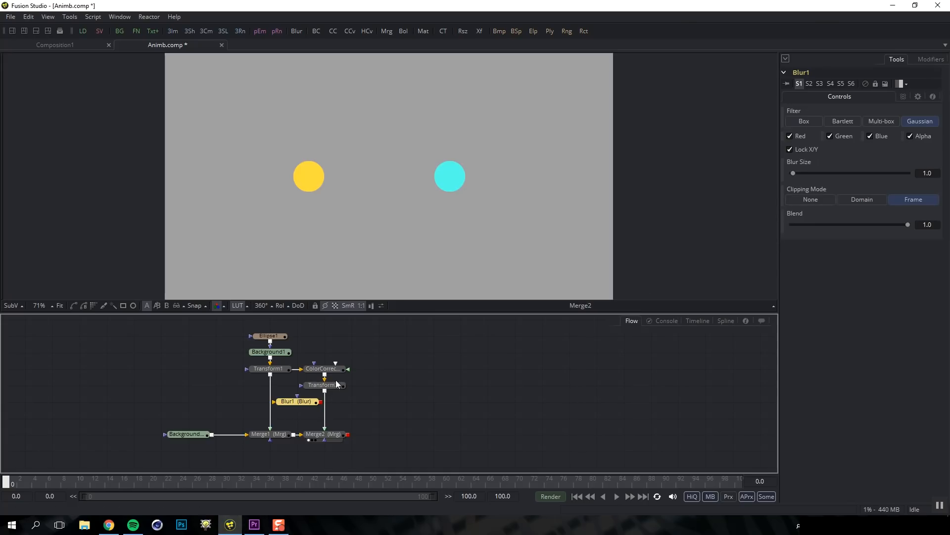
{"action": "left_click_drag", "start_coordinate": [303, 402], "coordinate": [273, 402]}
{"action": "left_click_drag", "start_coordinate": [794, 172], "coordinate": [812, 173]}
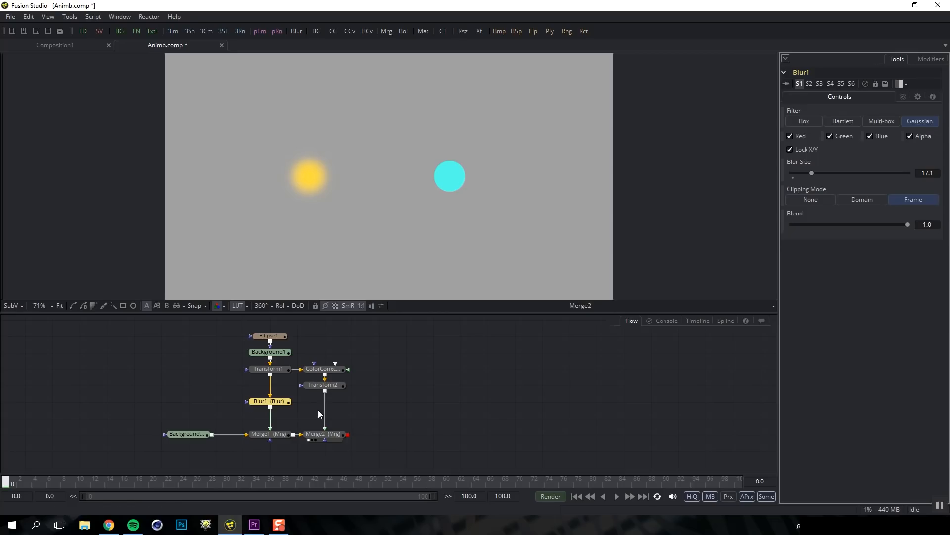
Paste an instanced copy of Blur1 as Instance_Blur1 and set it aside
{"action": "left_click", "coordinate": [275, 403]}
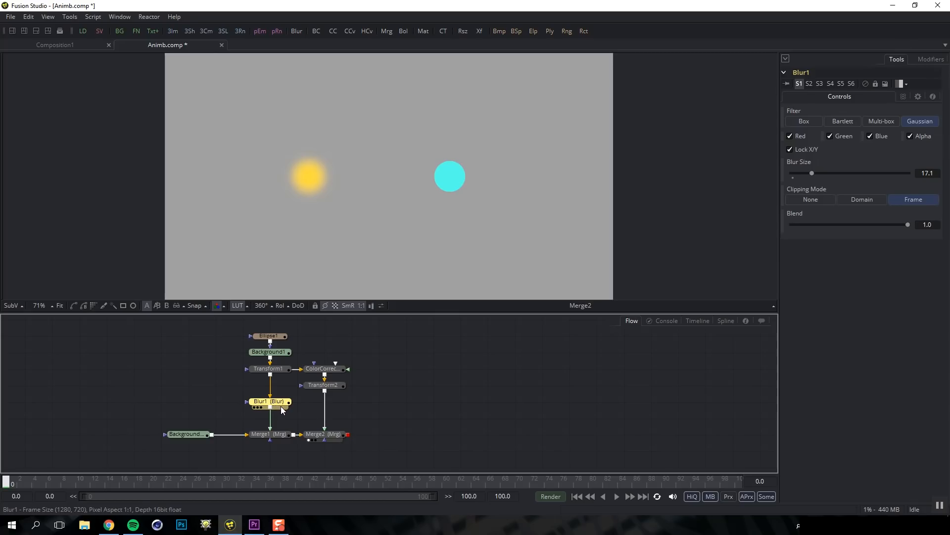
{"action": "key", "text": "ctrl+shift+v"}
{"action": "left_click_drag", "start_coordinate": [280, 417], "coordinate": [383, 404]}
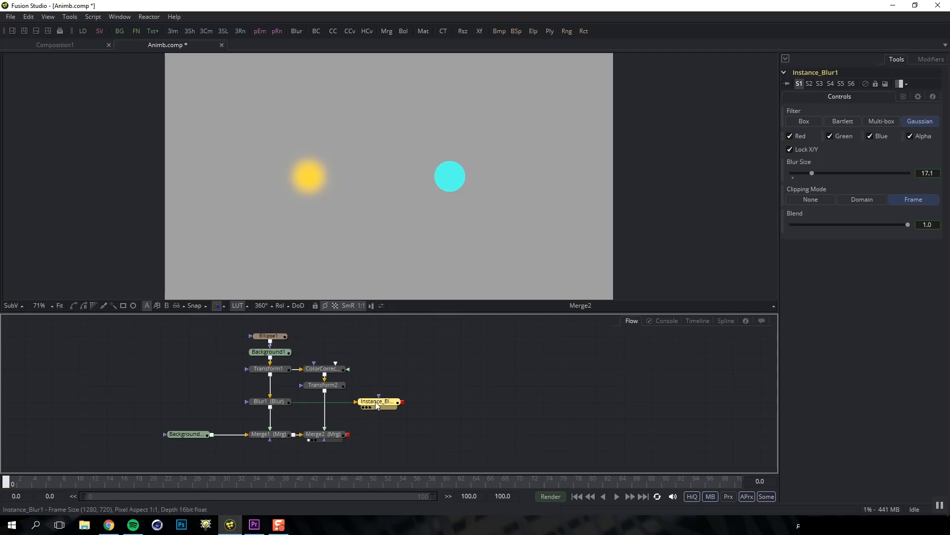
Insert Instance_Blur1 after Transform2, raise shared Blur Size to 41.5, and de-instance Blend at 0.466
{"action": "left_click_drag", "start_coordinate": [382, 402], "coordinate": [325, 410]}
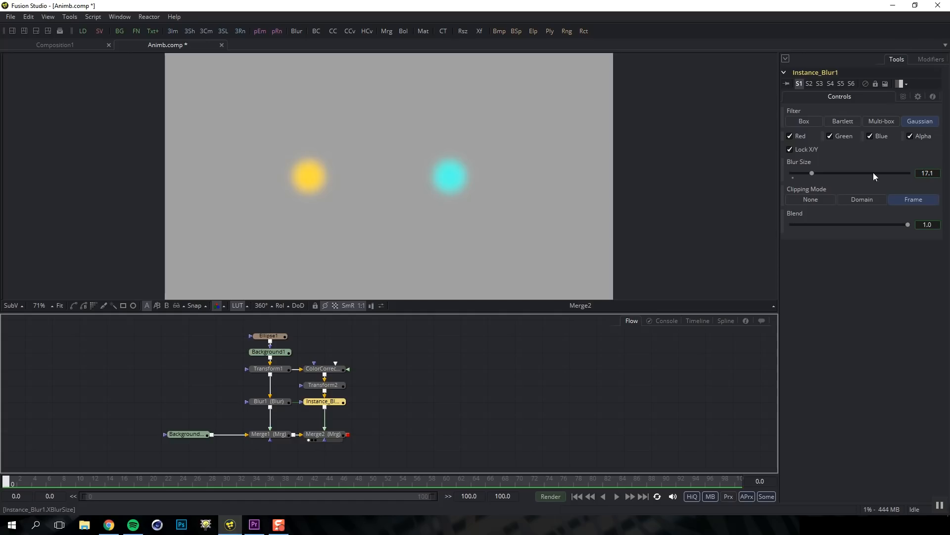
{"action": "mouse_move", "coordinate": [811, 172]}
{"action": "left_mouse_down"}
{"action": "mouse_move", "coordinate": [850, 174]}
{"action": "mouse_move", "coordinate": [809, 177]}
{"action": "mouse_move", "coordinate": [842, 176]}
{"action": "mouse_move", "coordinate": [816, 178]}
{"action": "mouse_move", "coordinate": [836, 176]}
{"action": "mouse_move", "coordinate": [823, 174]}
{"action": "left_mouse_up"}
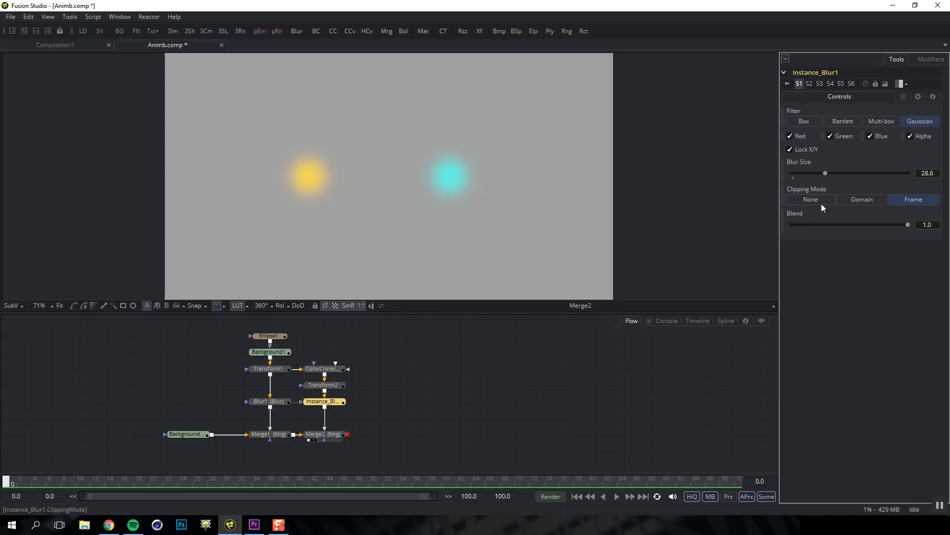
{"action": "right_click", "coordinate": [797, 213]}
{"action": "left_click", "coordinate": [819, 307]}
{"action": "left_click_drag", "start_coordinate": [908, 225], "coordinate": [835, 227]}
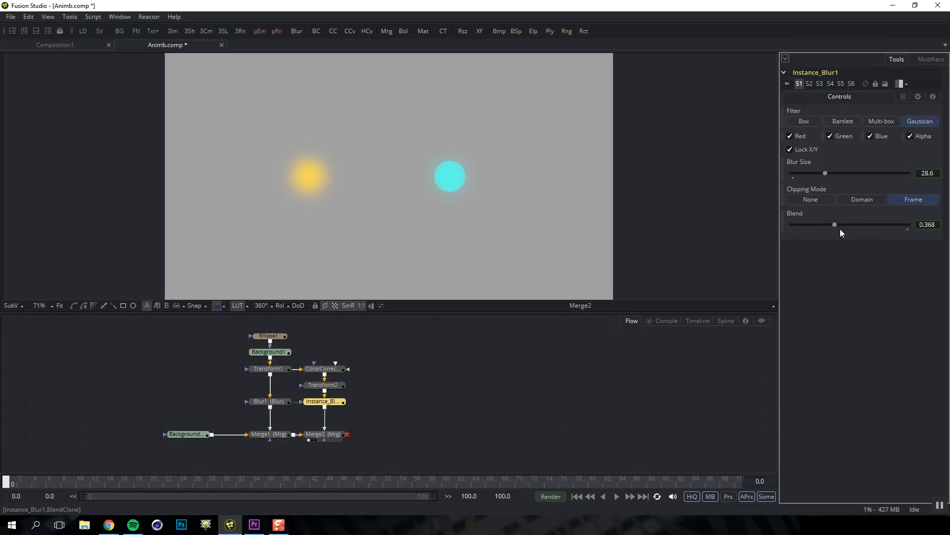
{"action": "mouse_move", "coordinate": [826, 173]}
{"action": "left_mouse_down"}
{"action": "mouse_move", "coordinate": [839, 175]}
{"action": "mouse_move", "coordinate": [816, 175]}
{"action": "mouse_move", "coordinate": [840, 177]}
{"action": "left_mouse_up"}
{"action": "mouse_move", "coordinate": [835, 225]}
{"action": "left_mouse_down"}
{"action": "mouse_move", "coordinate": [859, 224]}
{"action": "mouse_move", "coordinate": [842, 225]}
{"action": "left_mouse_up"}
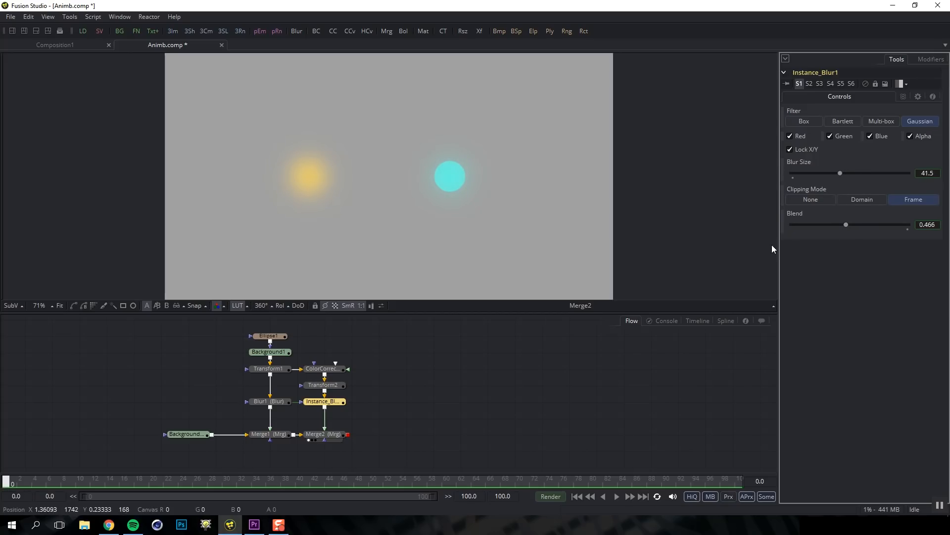